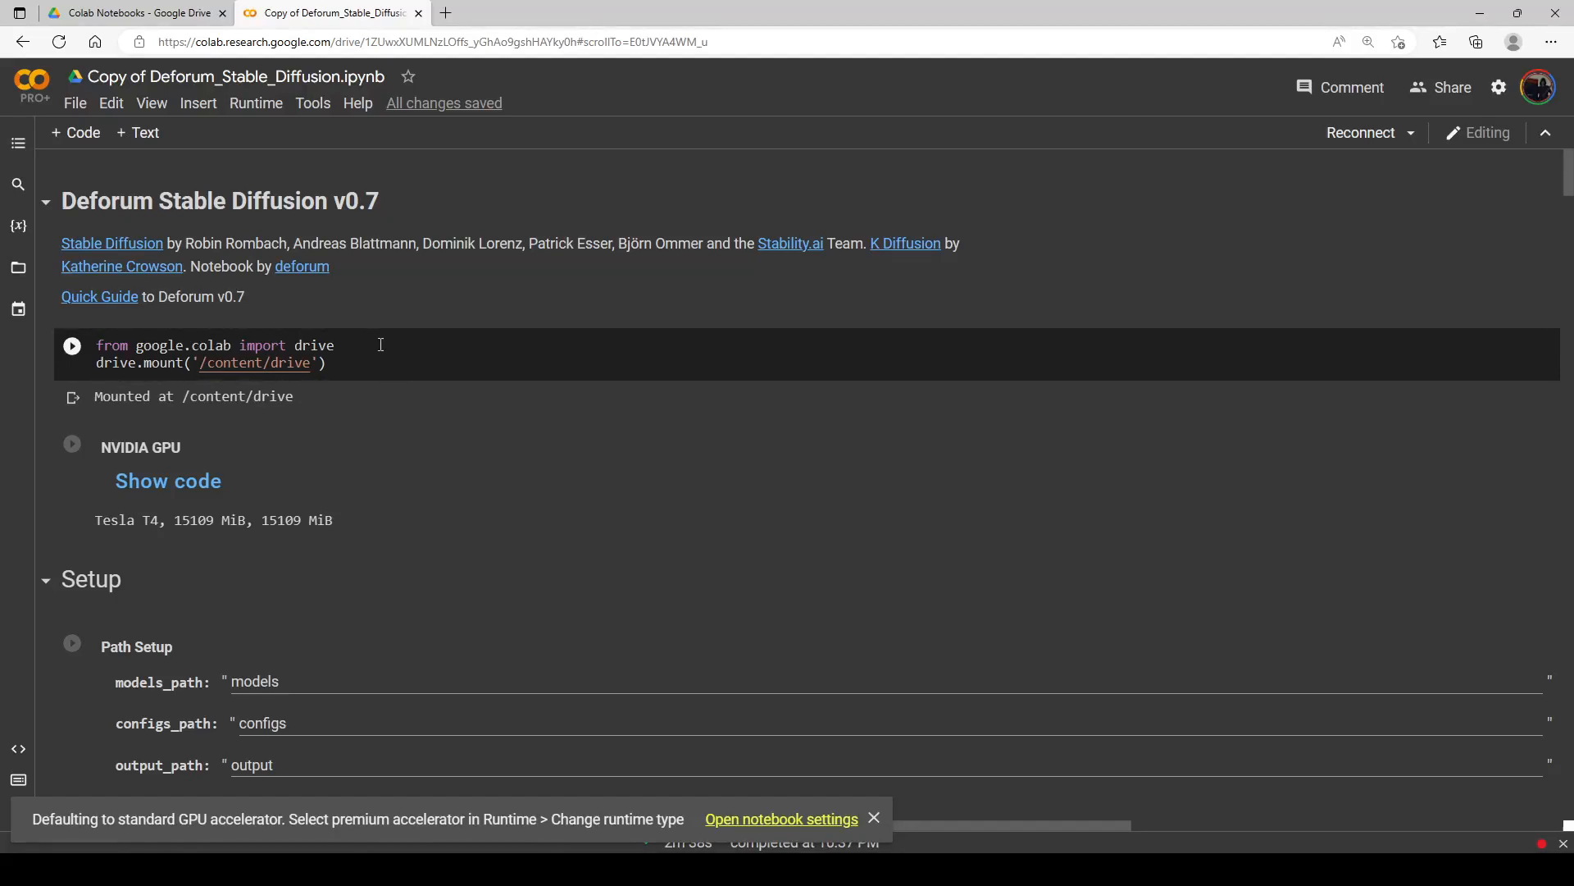
Step: Save the notebook settings with a GPU hardware accelerator, Standard GPU class and High-RAM runtime shape
{"action": "scroll", "coordinate": [395, 357], "scroll_direction": "down", "scroll_amount": 1}
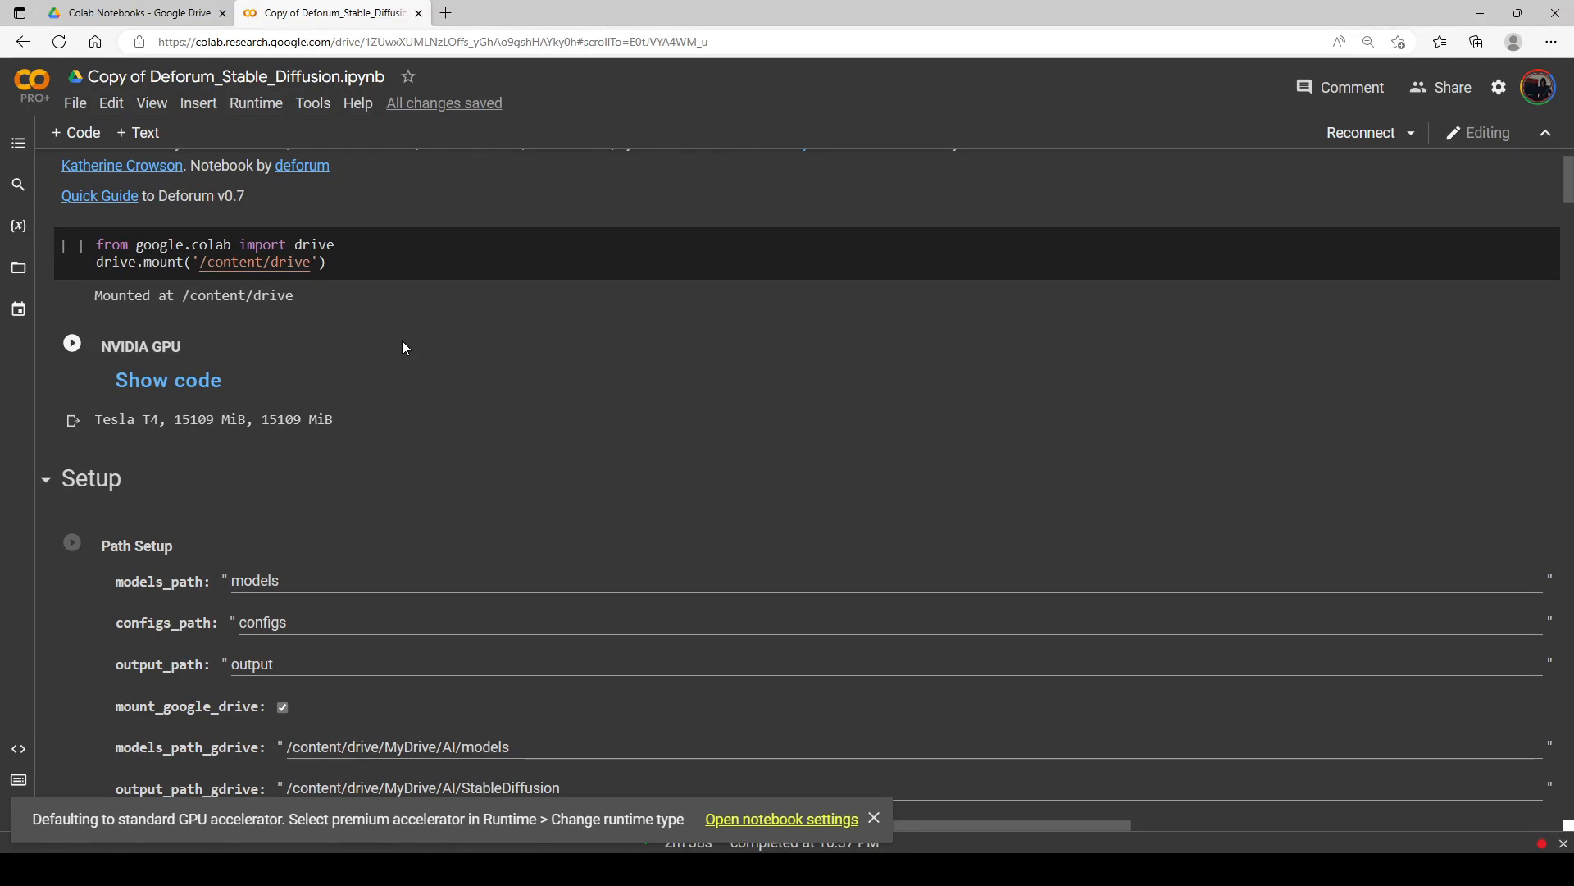
{"action": "scroll", "coordinate": [402, 341], "scroll_direction": "up", "scroll_amount": 1}
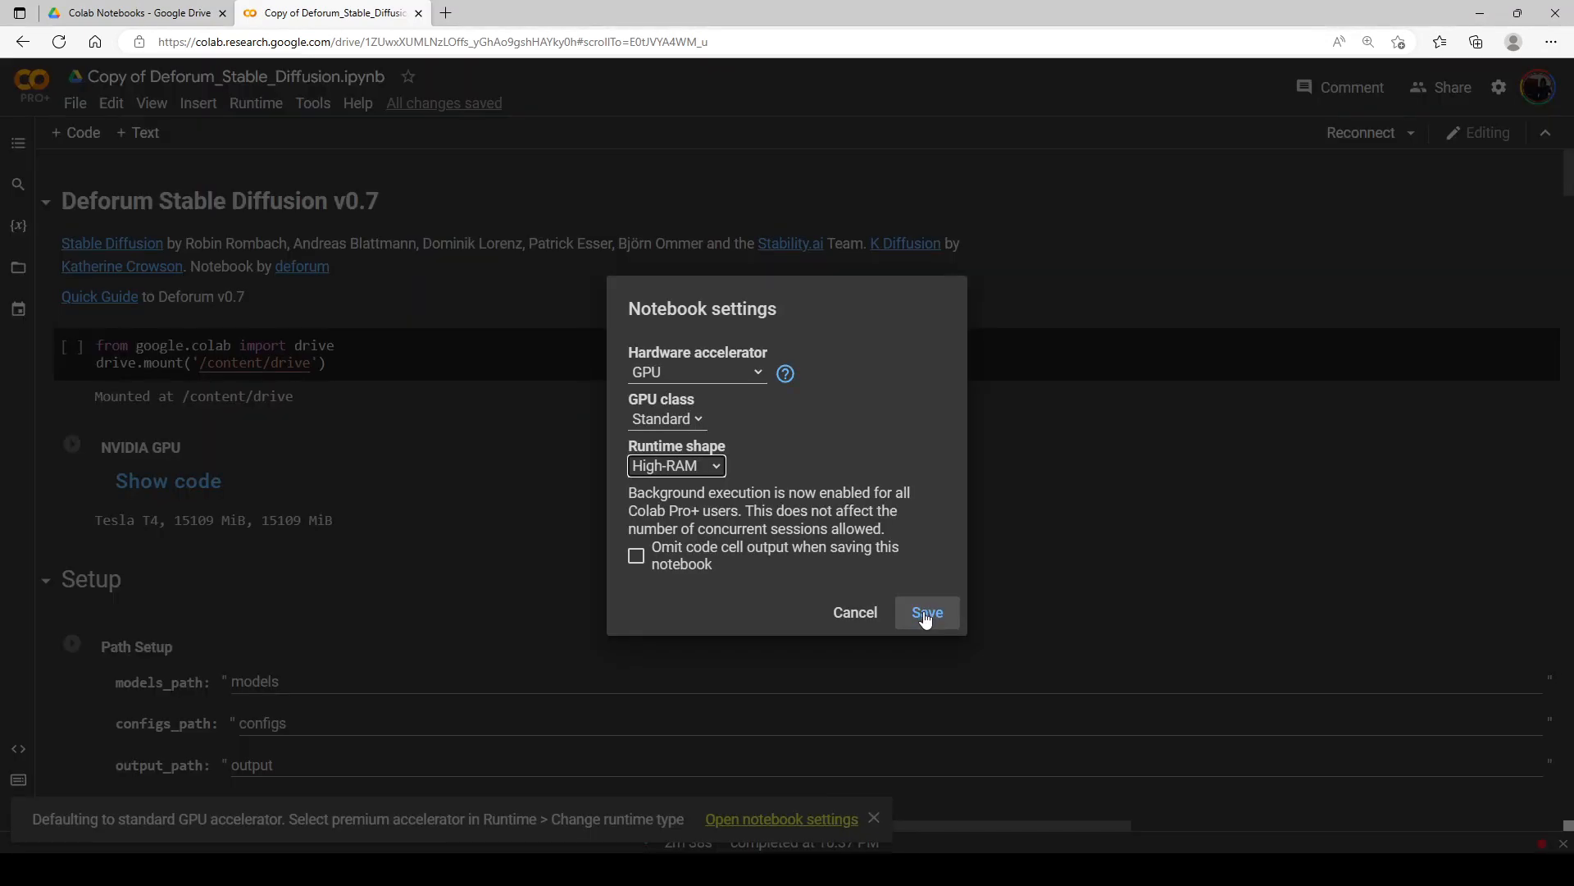
{"action": "left_click", "coordinate": [927, 617]}
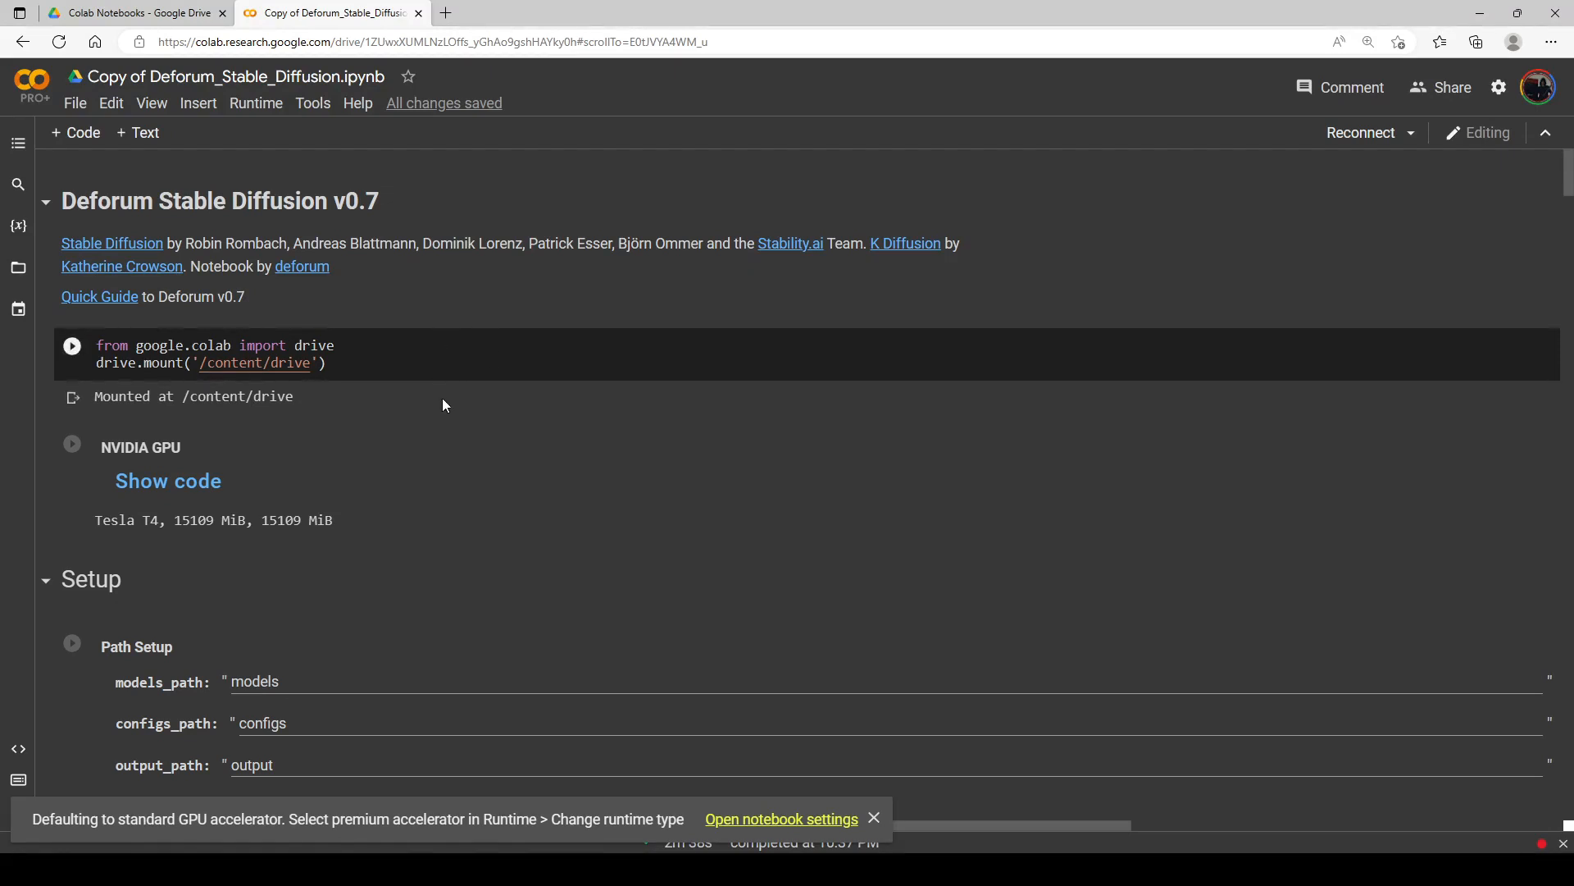
Step: Run the NVIDIA GPU cell to connect a runtime and check the assigned graphics card
{"action": "scroll", "coordinate": [433, 392], "scroll_direction": "down", "scroll_amount": 2}
{"action": "scroll", "coordinate": [427, 396], "scroll_direction": "up", "scroll_amount": 1}
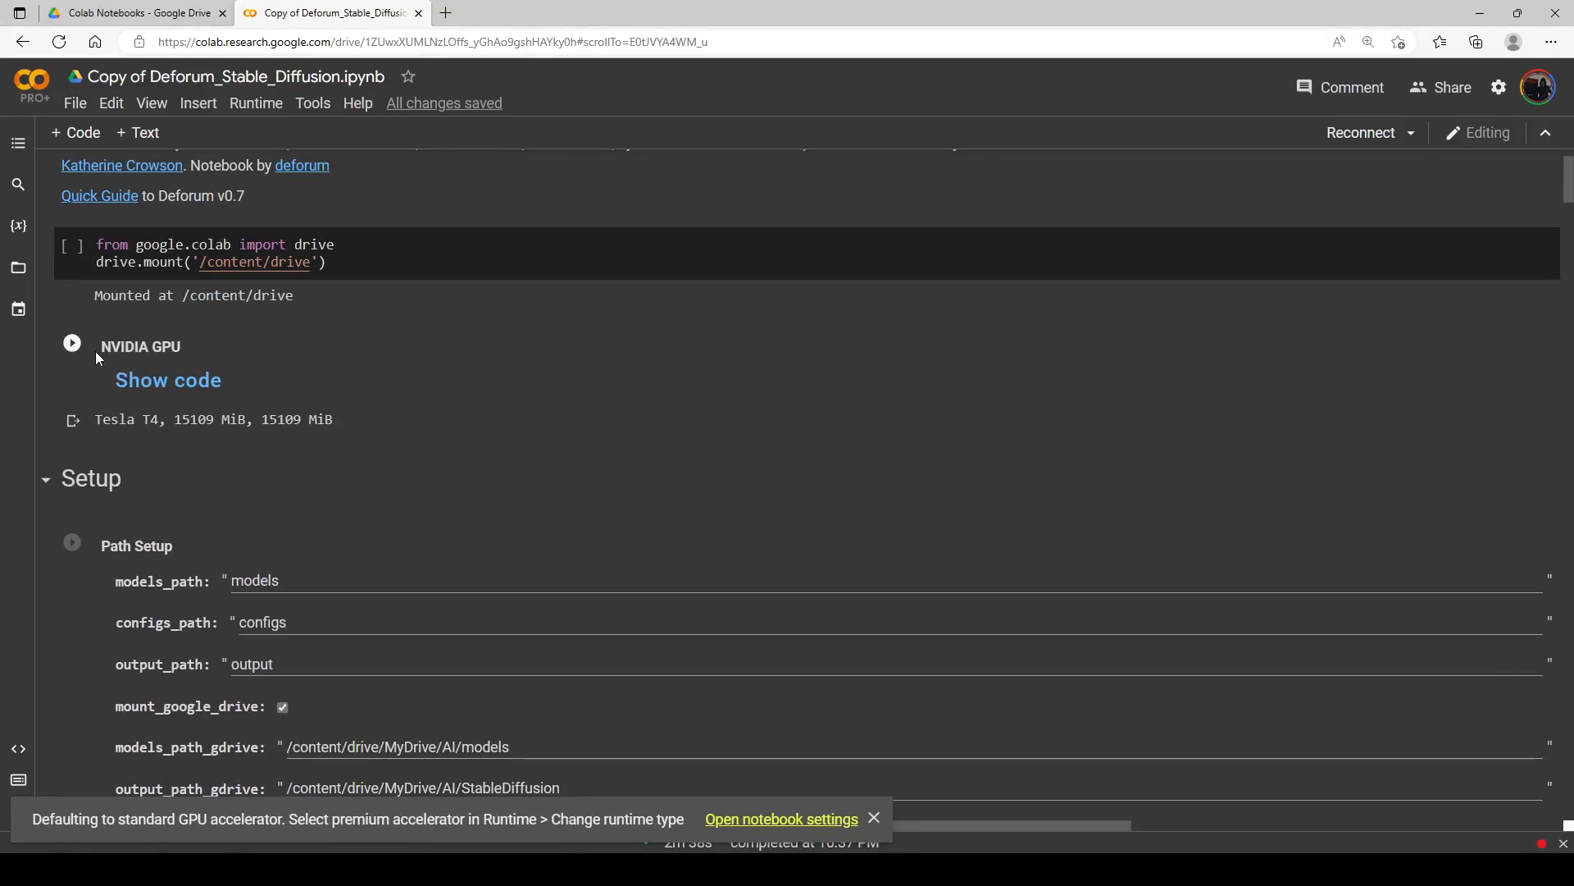
{"action": "left_click", "coordinate": [73, 345]}
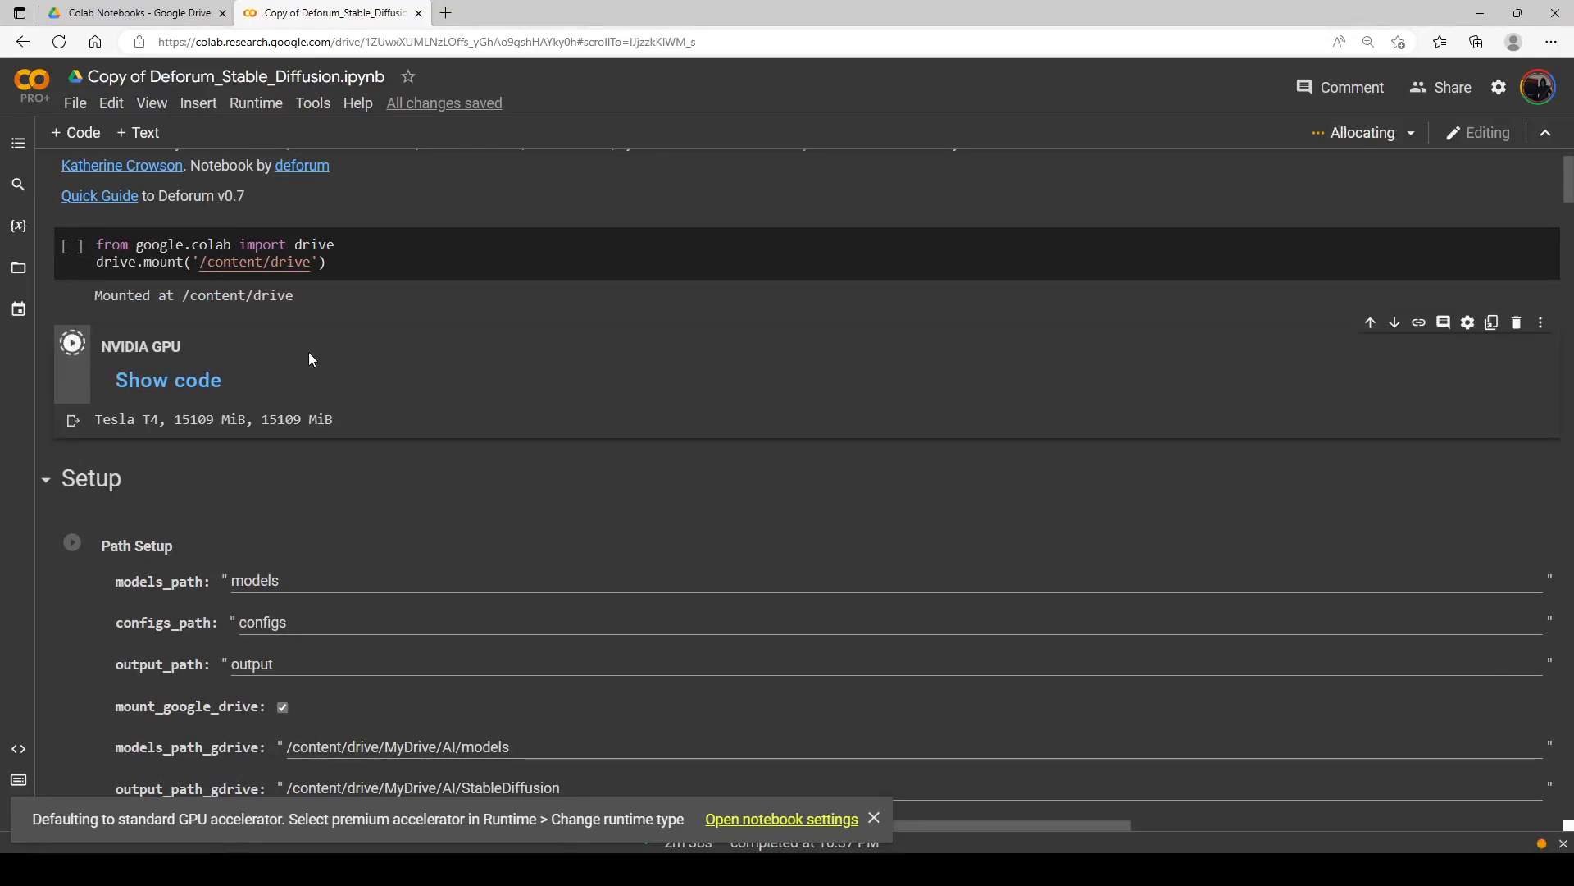
Step: Run the Path Setup cell with v2-inference.yaml as model config and v2-1_512-ema-pruned.ckpt as model checkpoint
{"action": "scroll", "coordinate": [309, 360], "scroll_direction": "down", "scroll_amount": 3}
{"action": "scroll", "coordinate": [309, 352], "scroll_direction": "down", "scroll_amount": 1}
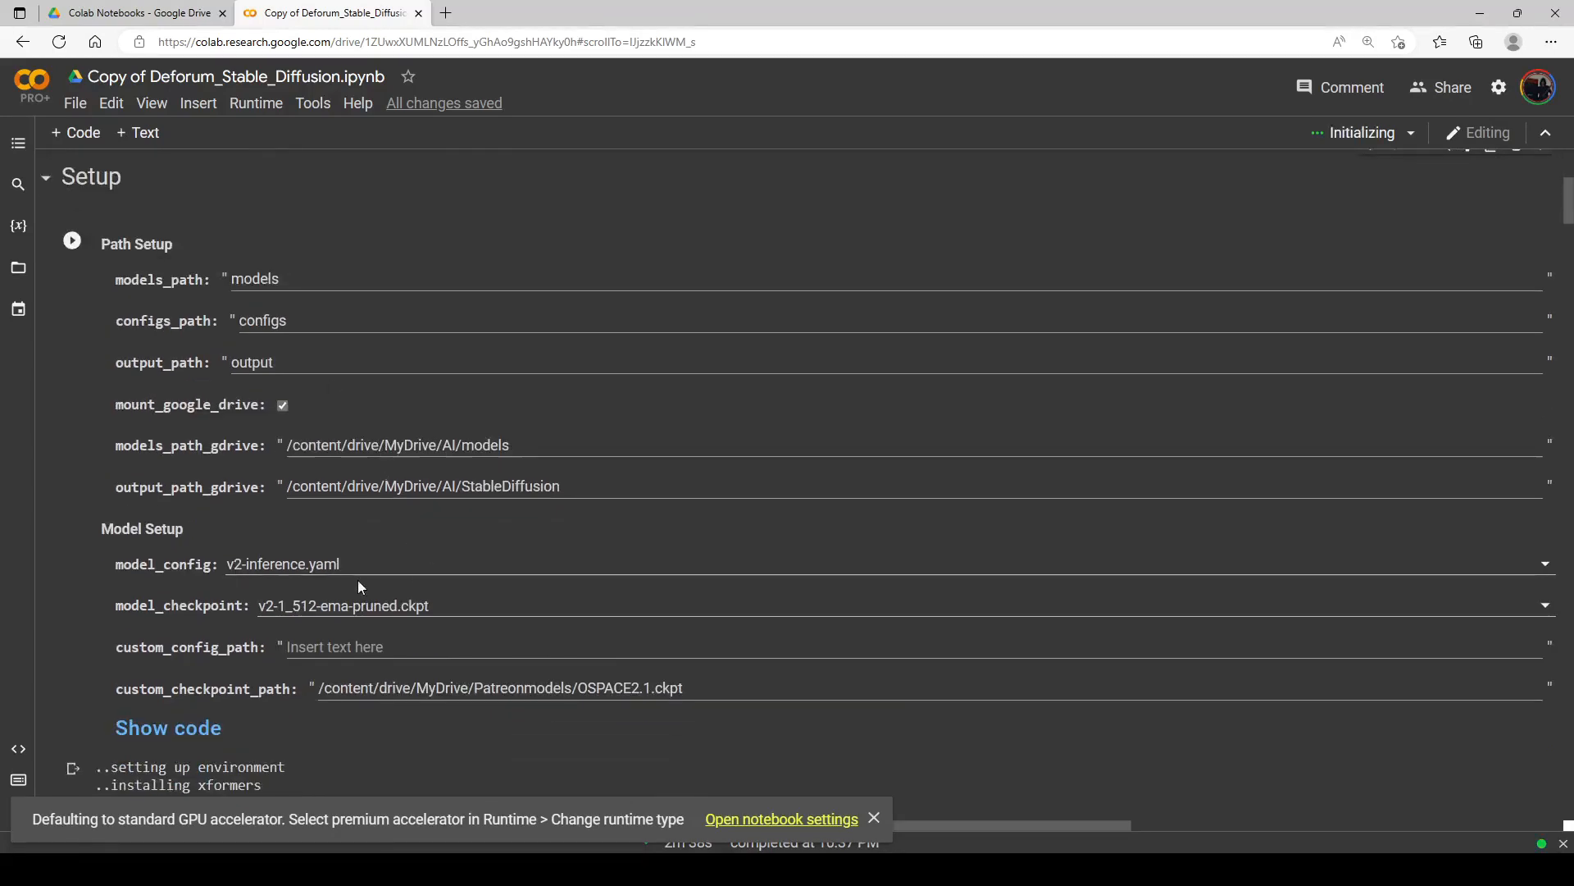
{"action": "left_click", "coordinate": [430, 605]}
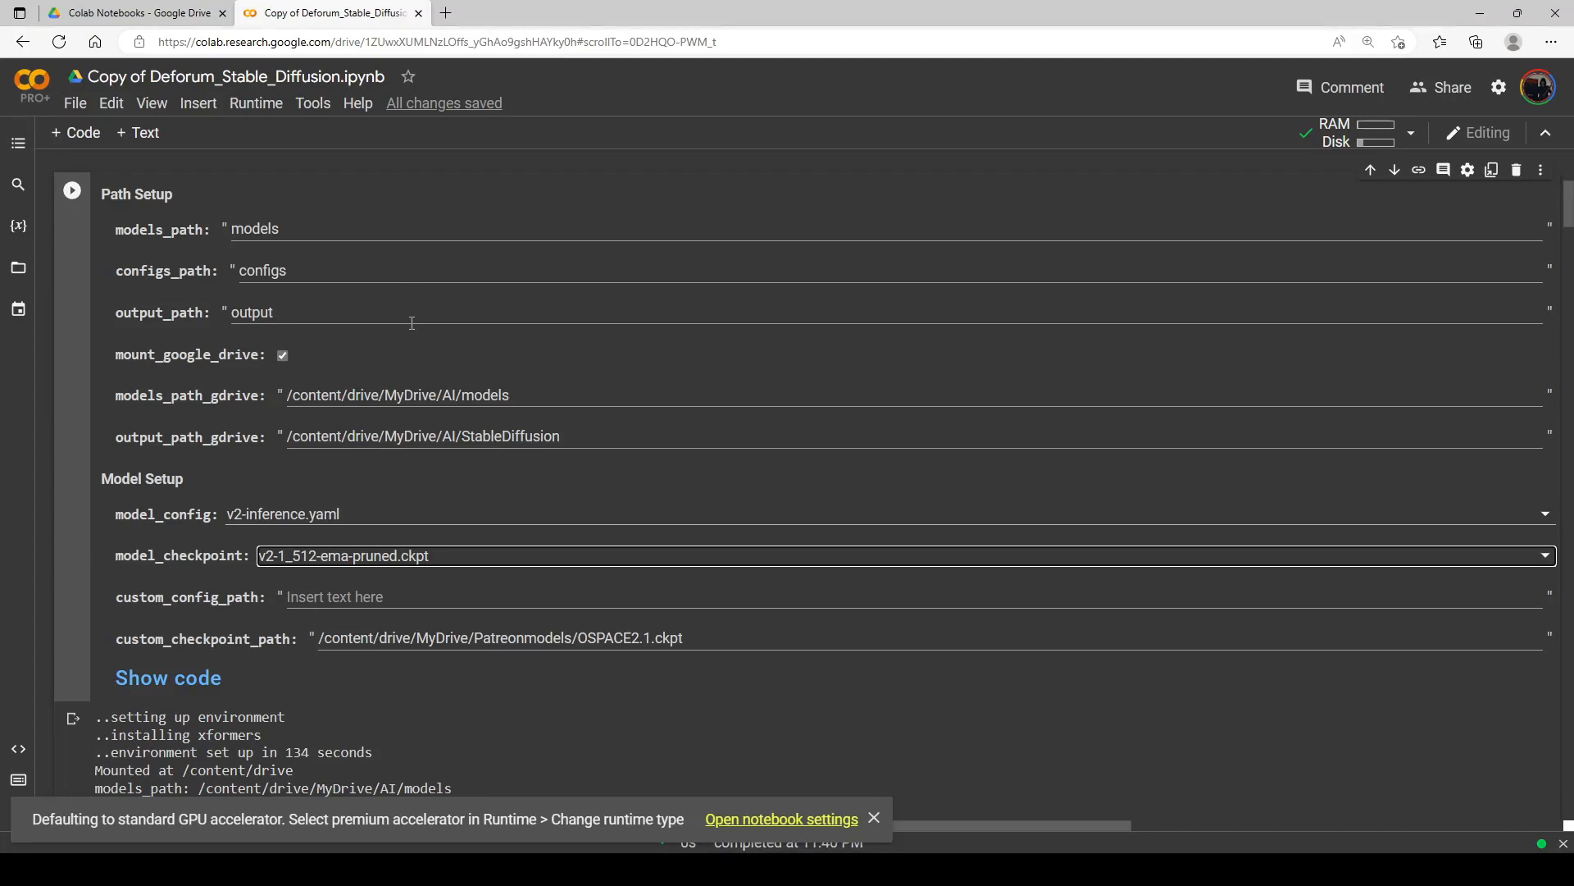
{"action": "left_click", "coordinate": [346, 511]}
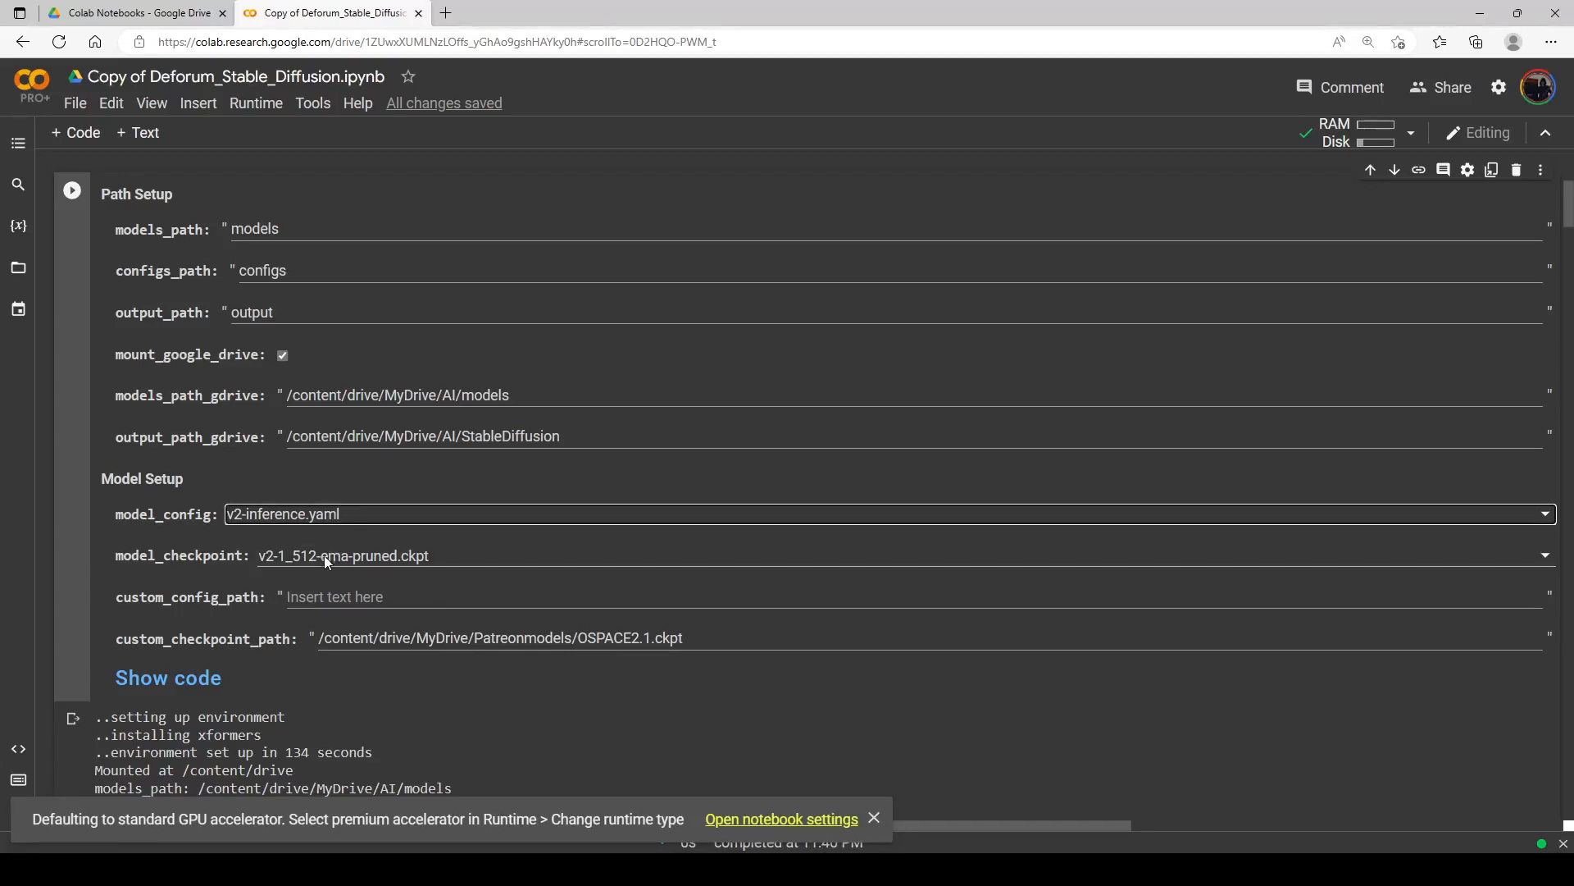
{"action": "scroll", "coordinate": [417, 524], "scroll_direction": "up", "scroll_amount": 4}
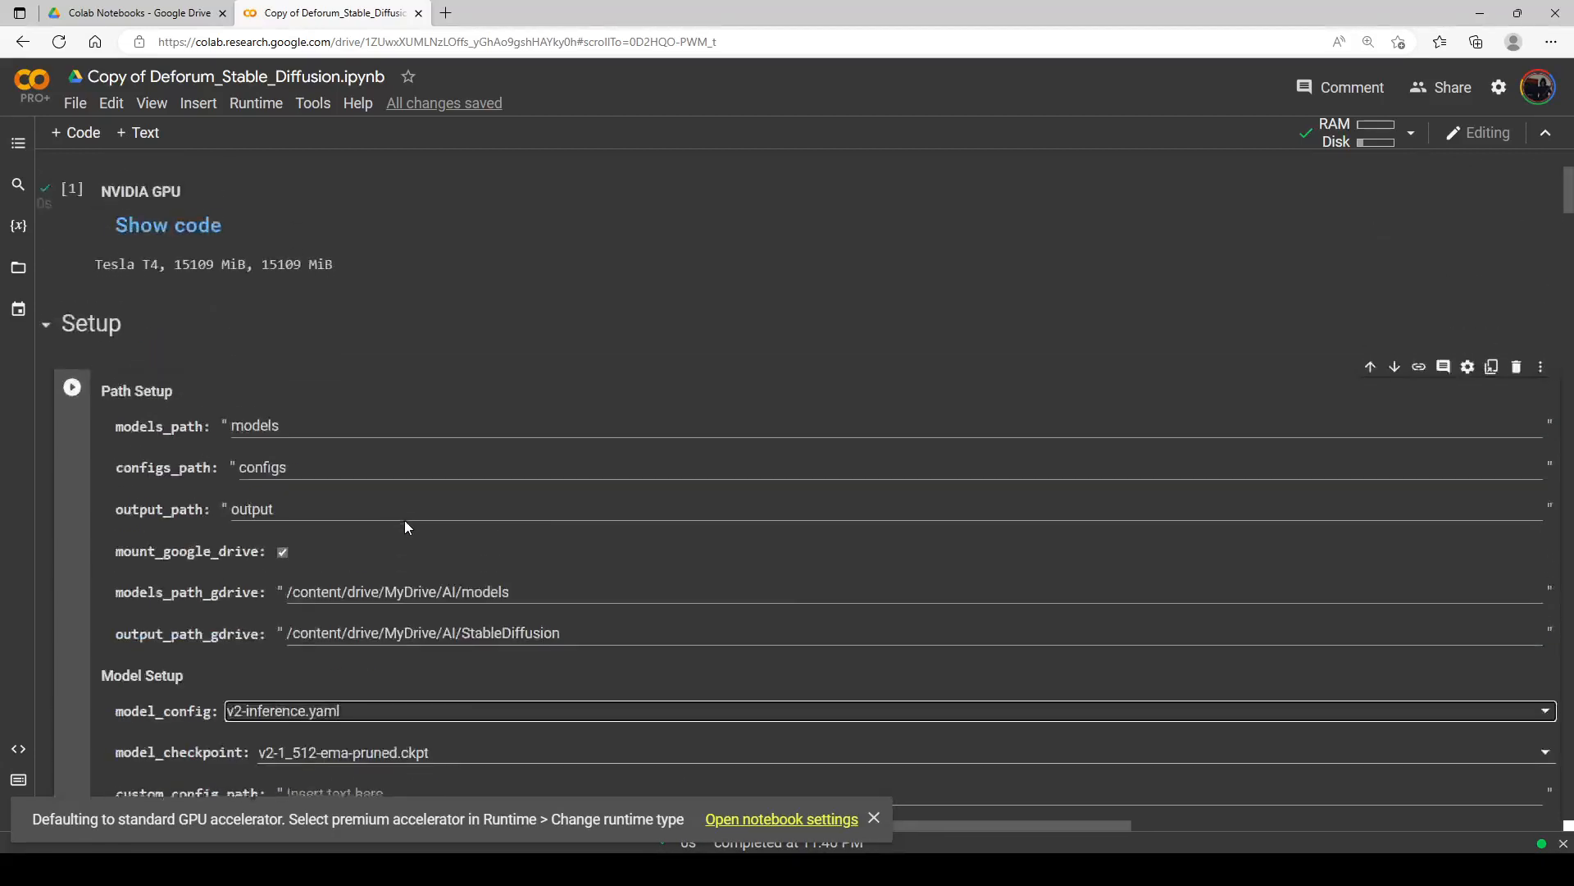
{"action": "scroll", "coordinate": [234, 461], "scroll_direction": "down", "scroll_amount": 2}
{"action": "scroll", "coordinate": [234, 465], "scroll_direction": "down", "scroll_amount": 1}
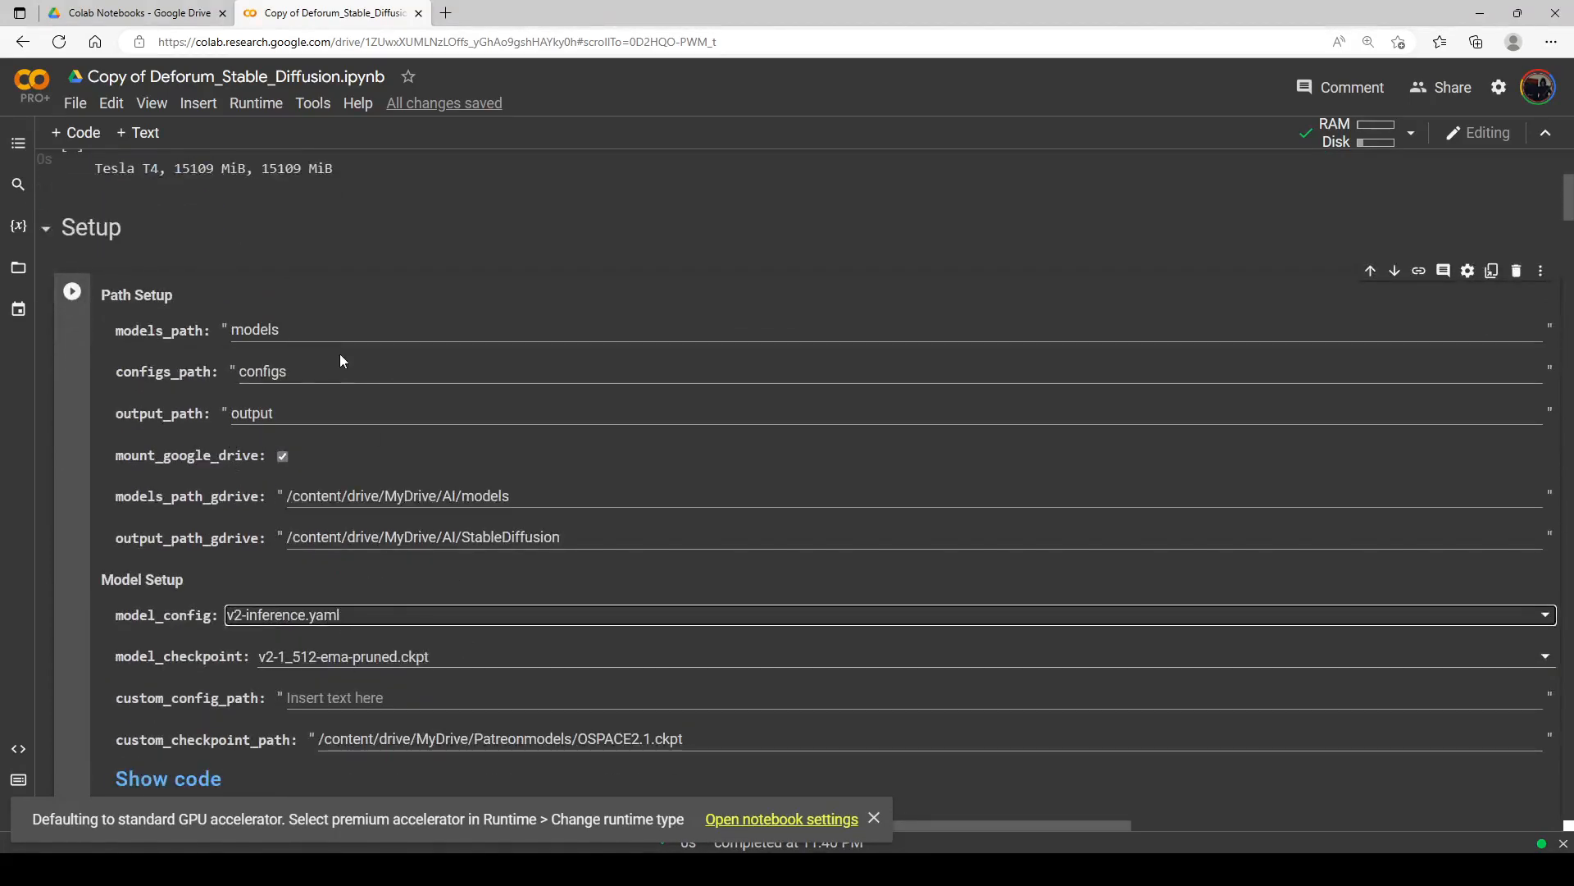
{"action": "scroll", "coordinate": [341, 354], "scroll_direction": "down", "scroll_amount": 1}
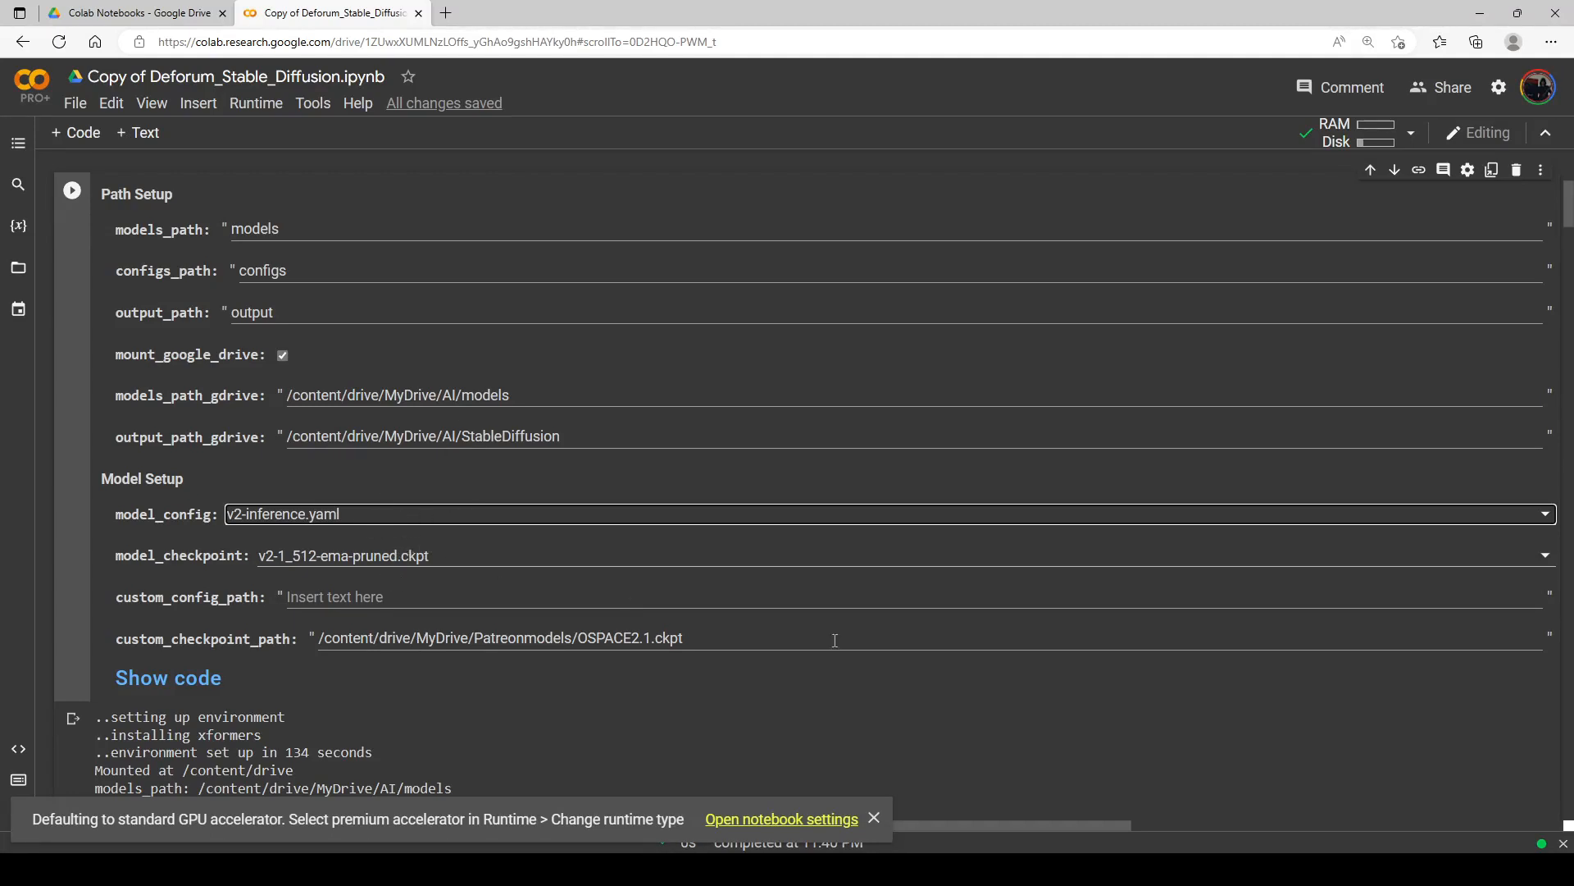
{"action": "left_click", "coordinate": [74, 199]}
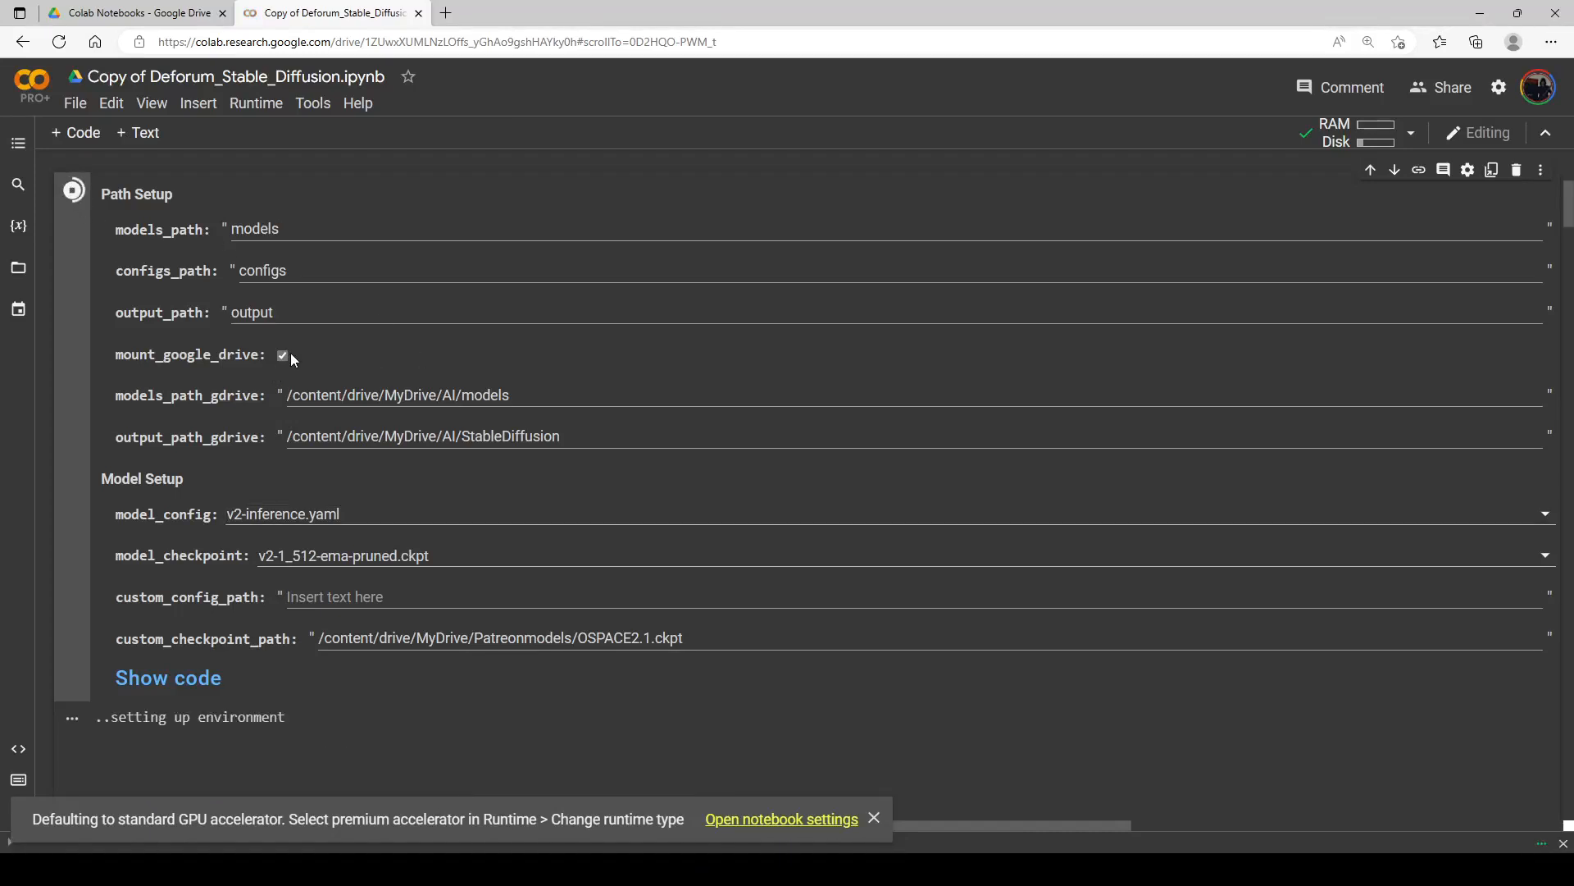
Step: Set the animation mode to 3D in the Animation settings cell
{"action": "scroll", "coordinate": [290, 359], "scroll_direction": "down", "scroll_amount": 7}
{"action": "scroll", "coordinate": [290, 359], "scroll_direction": "down", "scroll_amount": 4}
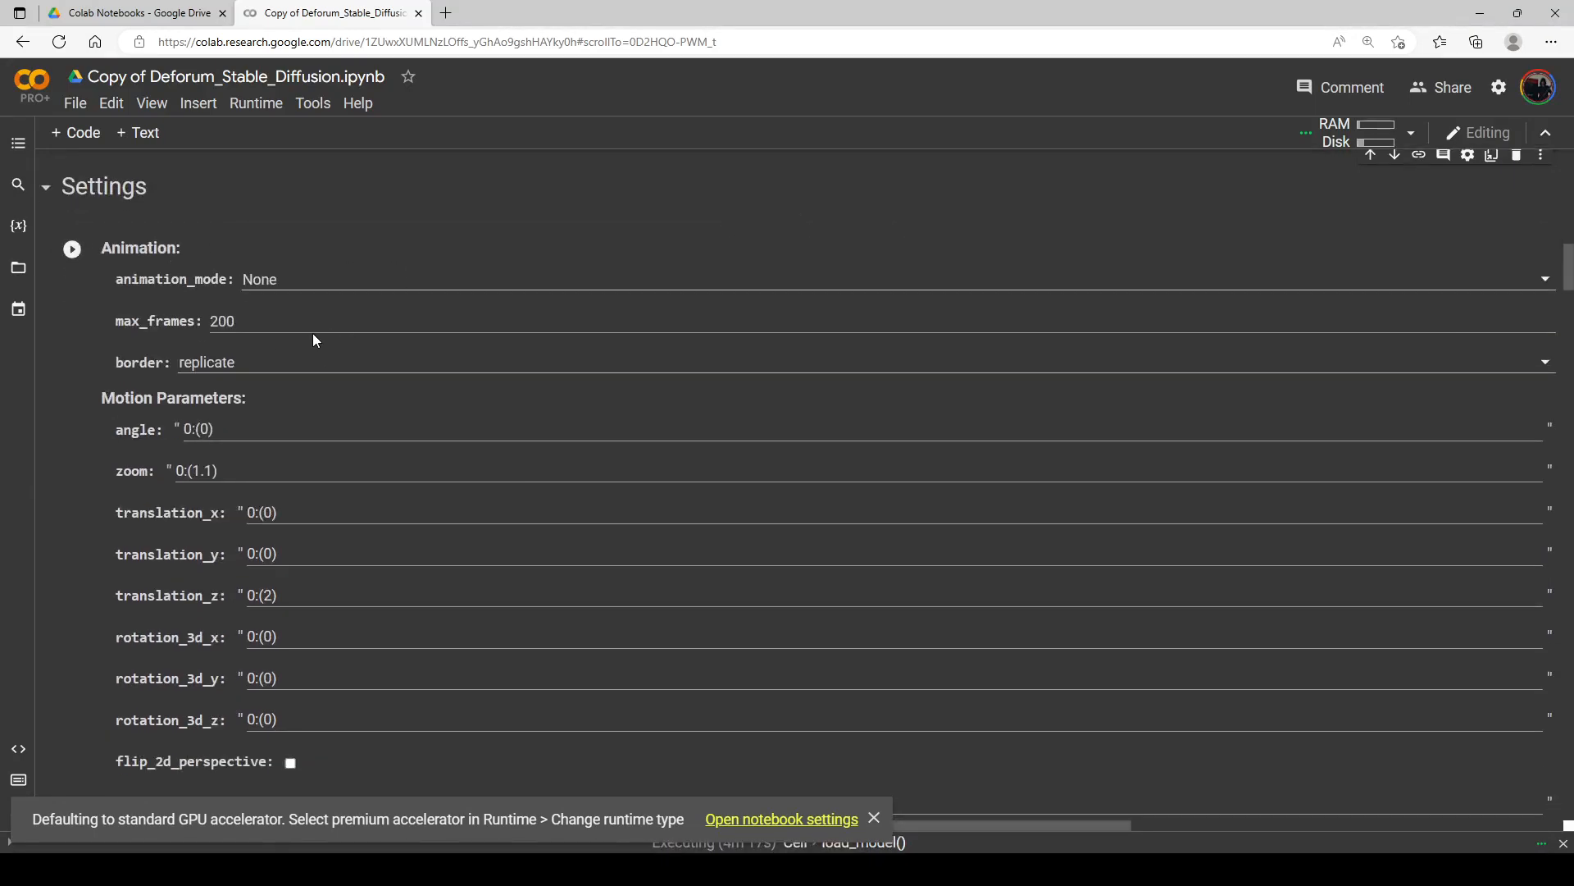
{"action": "scroll", "coordinate": [300, 308], "scroll_direction": "up", "scroll_amount": 2}
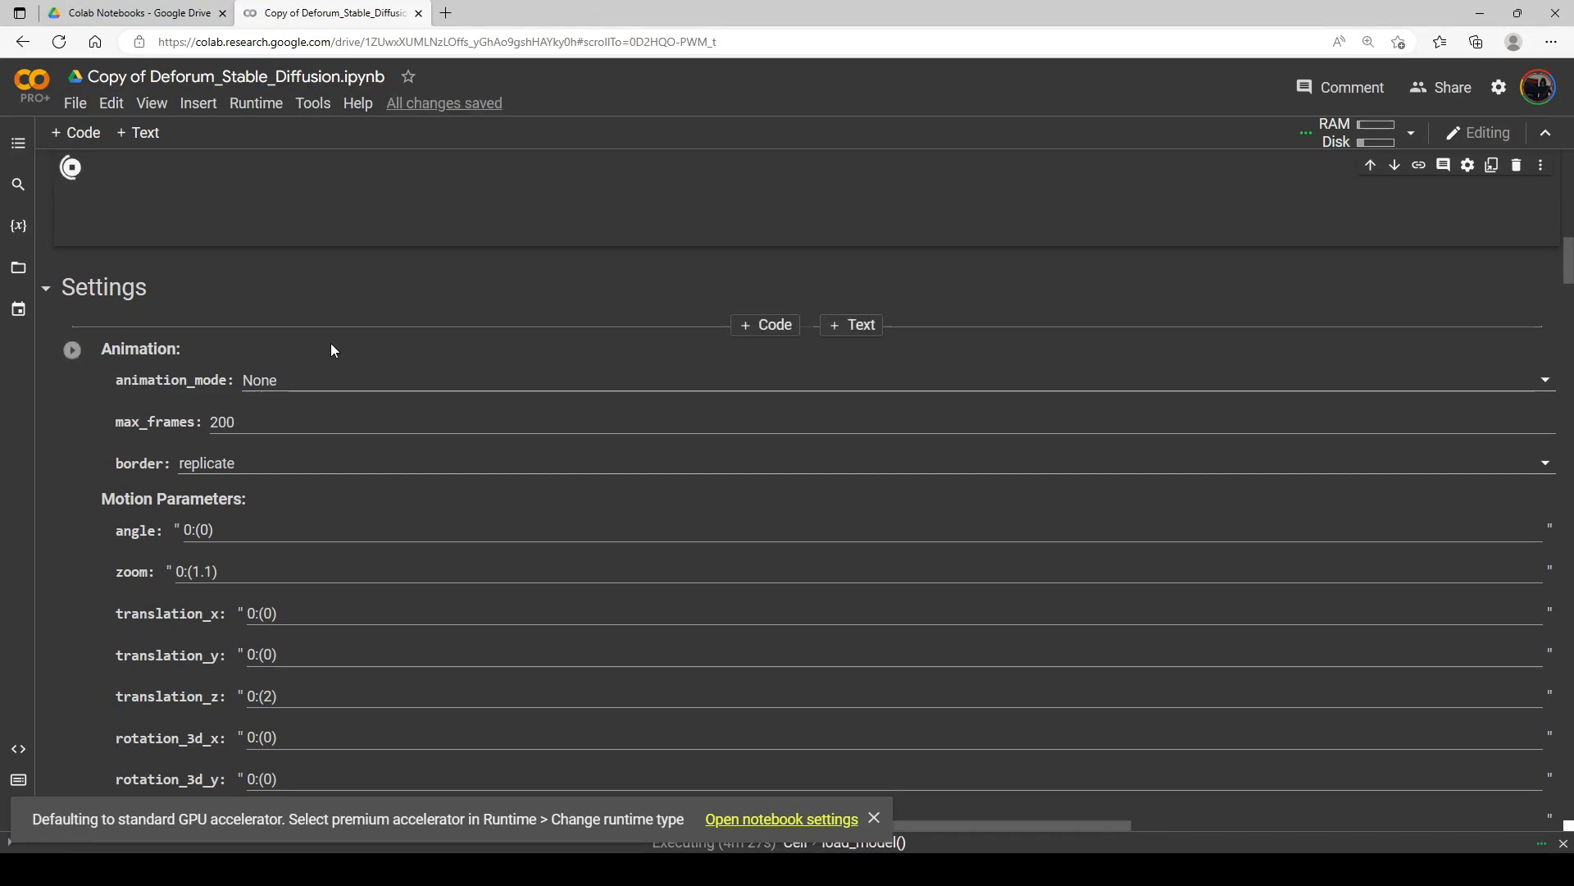
{"action": "scroll", "coordinate": [302, 357], "scroll_direction": "down", "scroll_amount": 2}
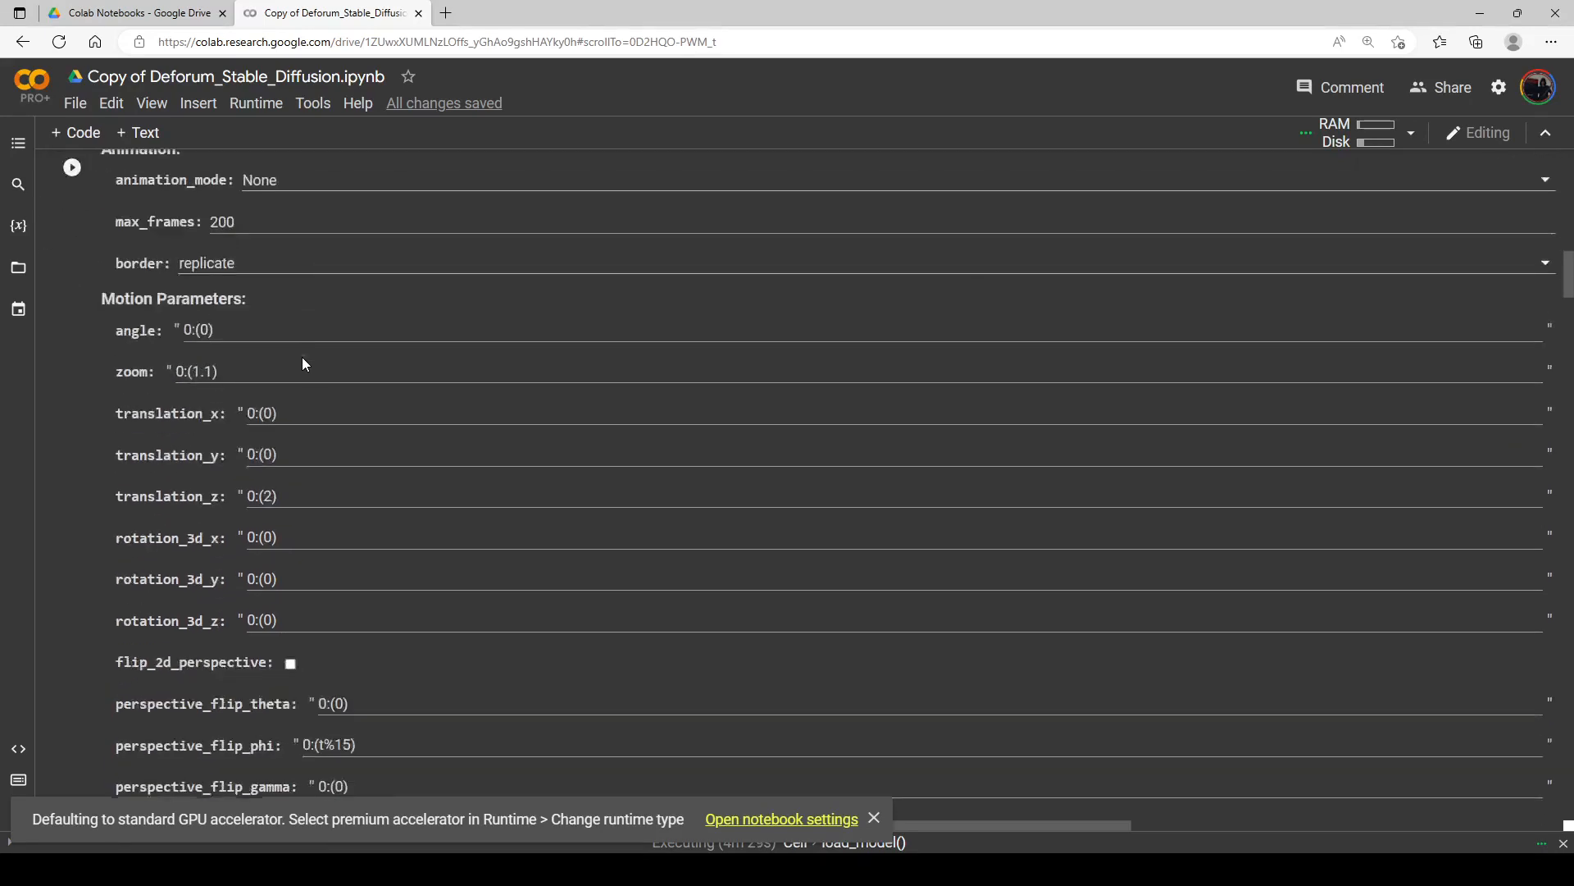
{"action": "scroll", "coordinate": [313, 358], "scroll_direction": "up", "scroll_amount": 2}
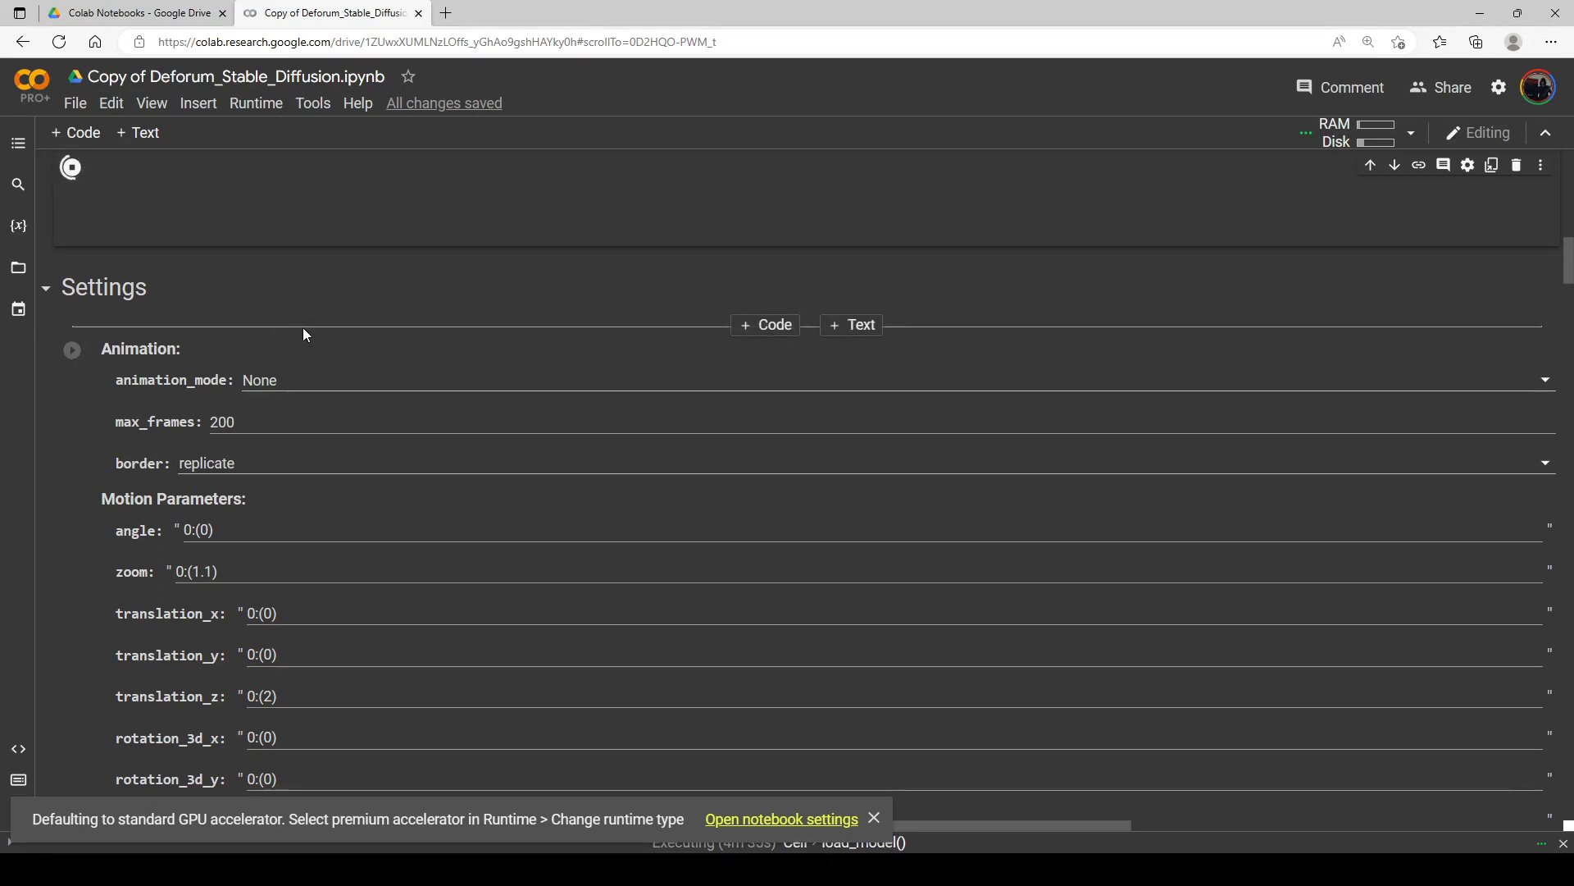
{"action": "left_click", "coordinate": [287, 379]}
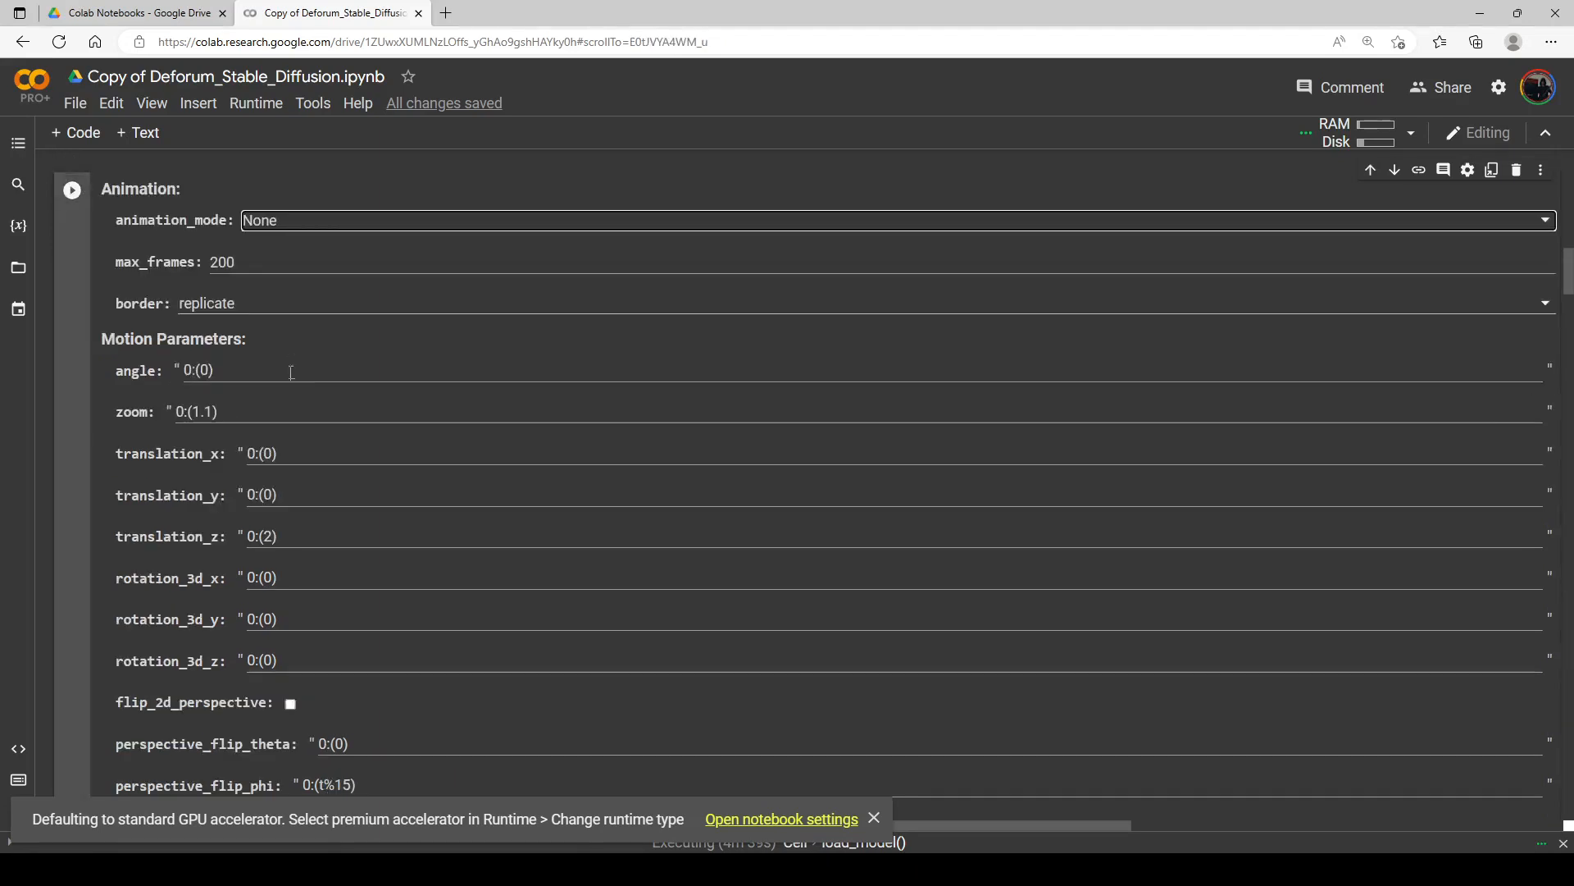
{"action": "left_click", "coordinate": [255, 283]}
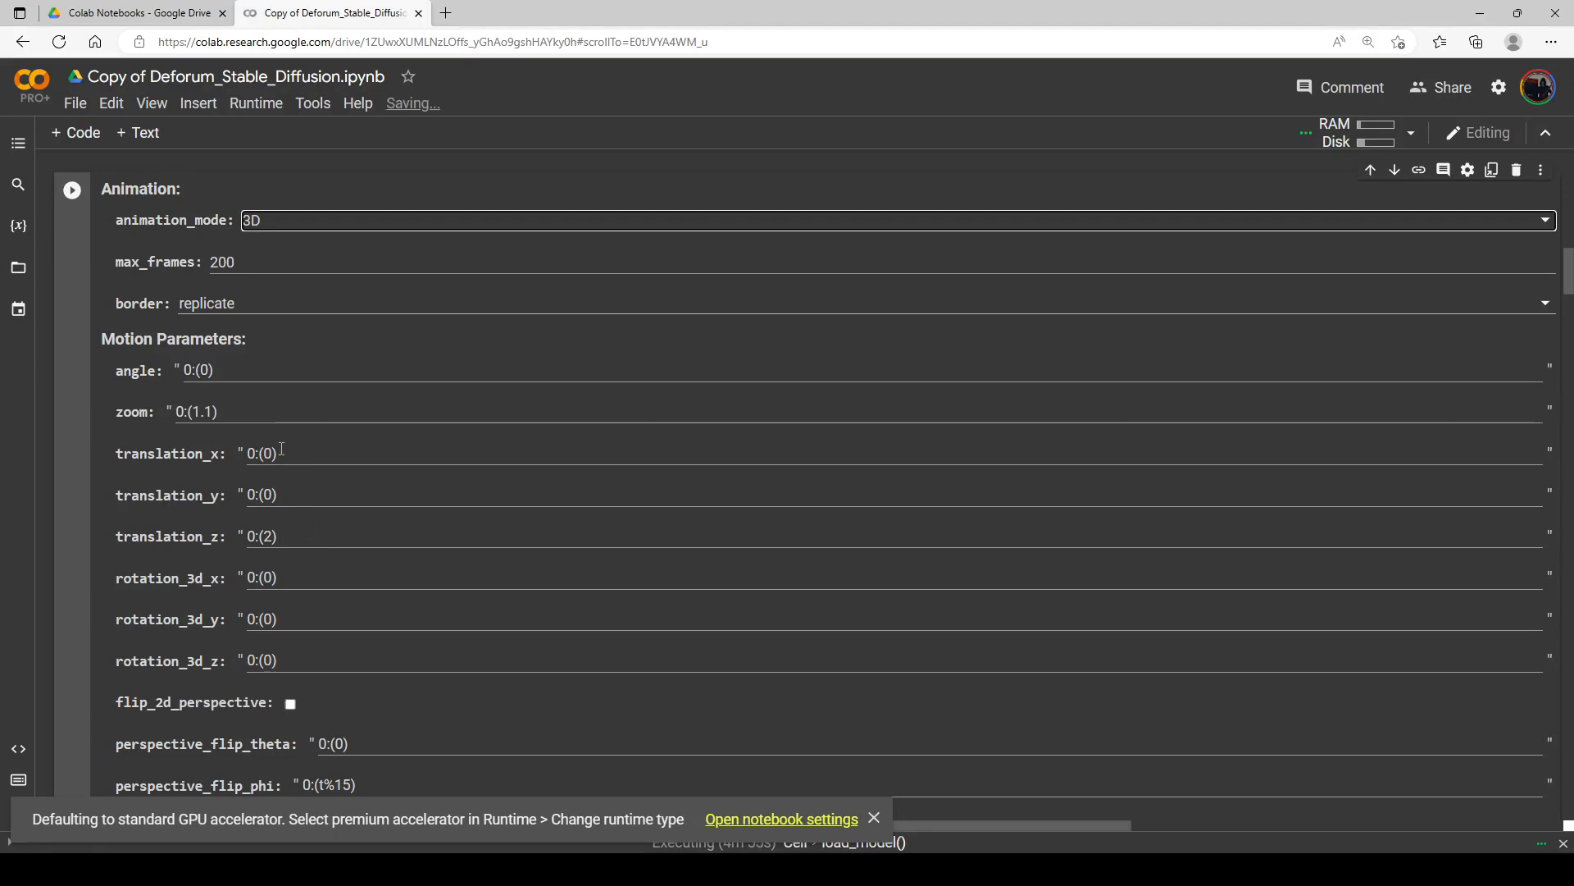
Step: Review the Animation settings, including animation mode, max_frames and border, along with the motion parameters below them
{"action": "scroll", "coordinate": [309, 509], "scroll_direction": "up", "scroll_amount": 1}
{"action": "scroll", "coordinate": [352, 533], "scroll_direction": "down", "scroll_amount": 3}
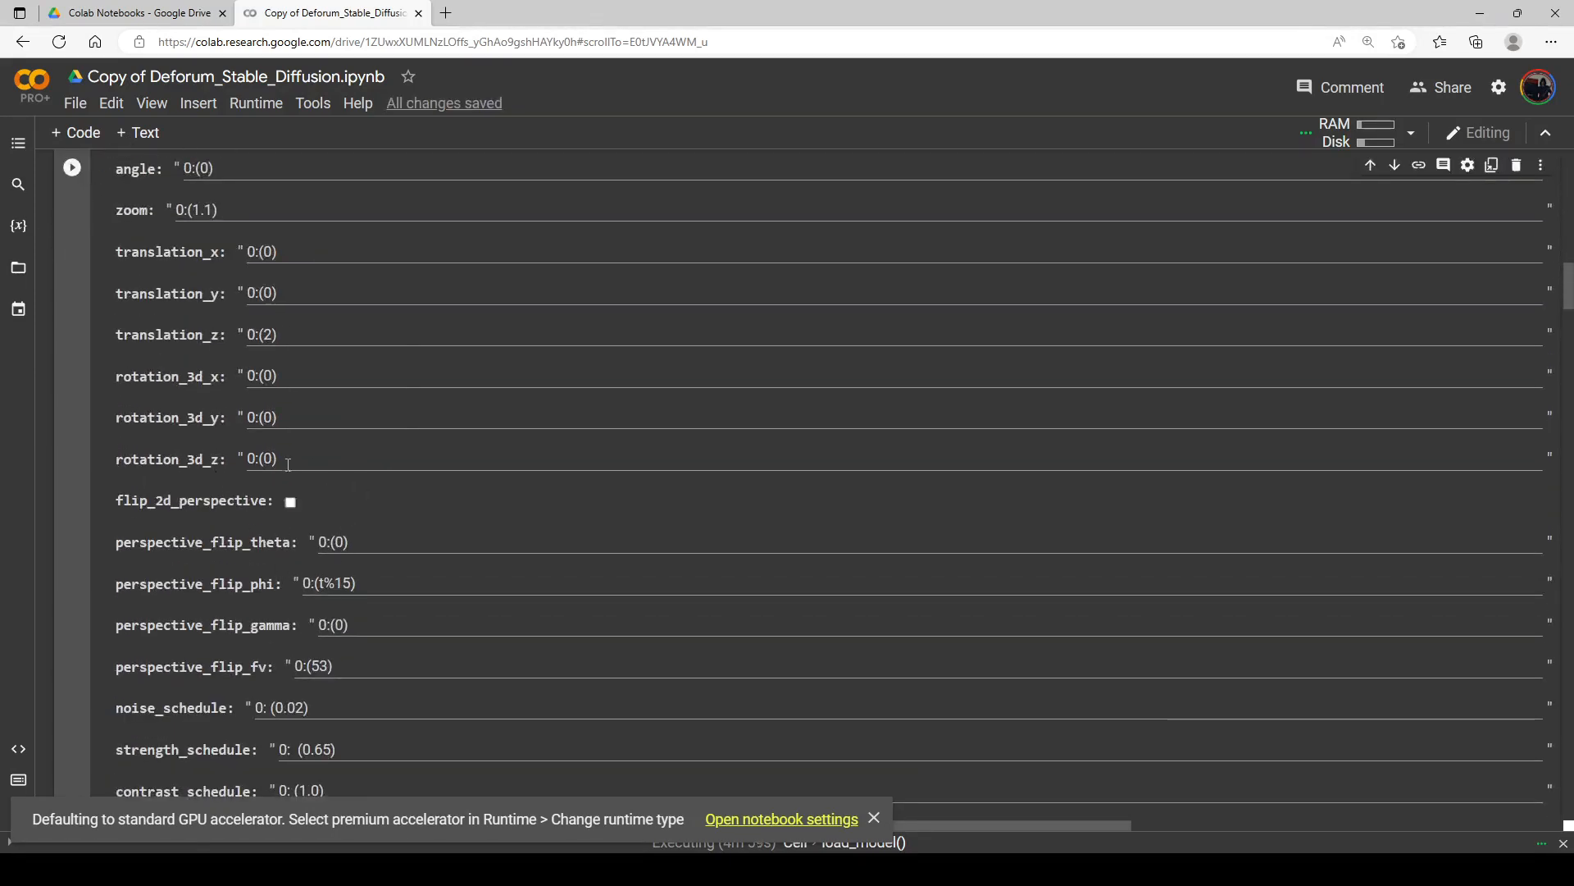
{"action": "scroll", "coordinate": [288, 464], "scroll_direction": "up", "scroll_amount": 2}
{"action": "scroll", "coordinate": [283, 439], "scroll_direction": "up", "scroll_amount": 3}
{"action": "scroll", "coordinate": [257, 432], "scroll_direction": "down", "scroll_amount": 2}
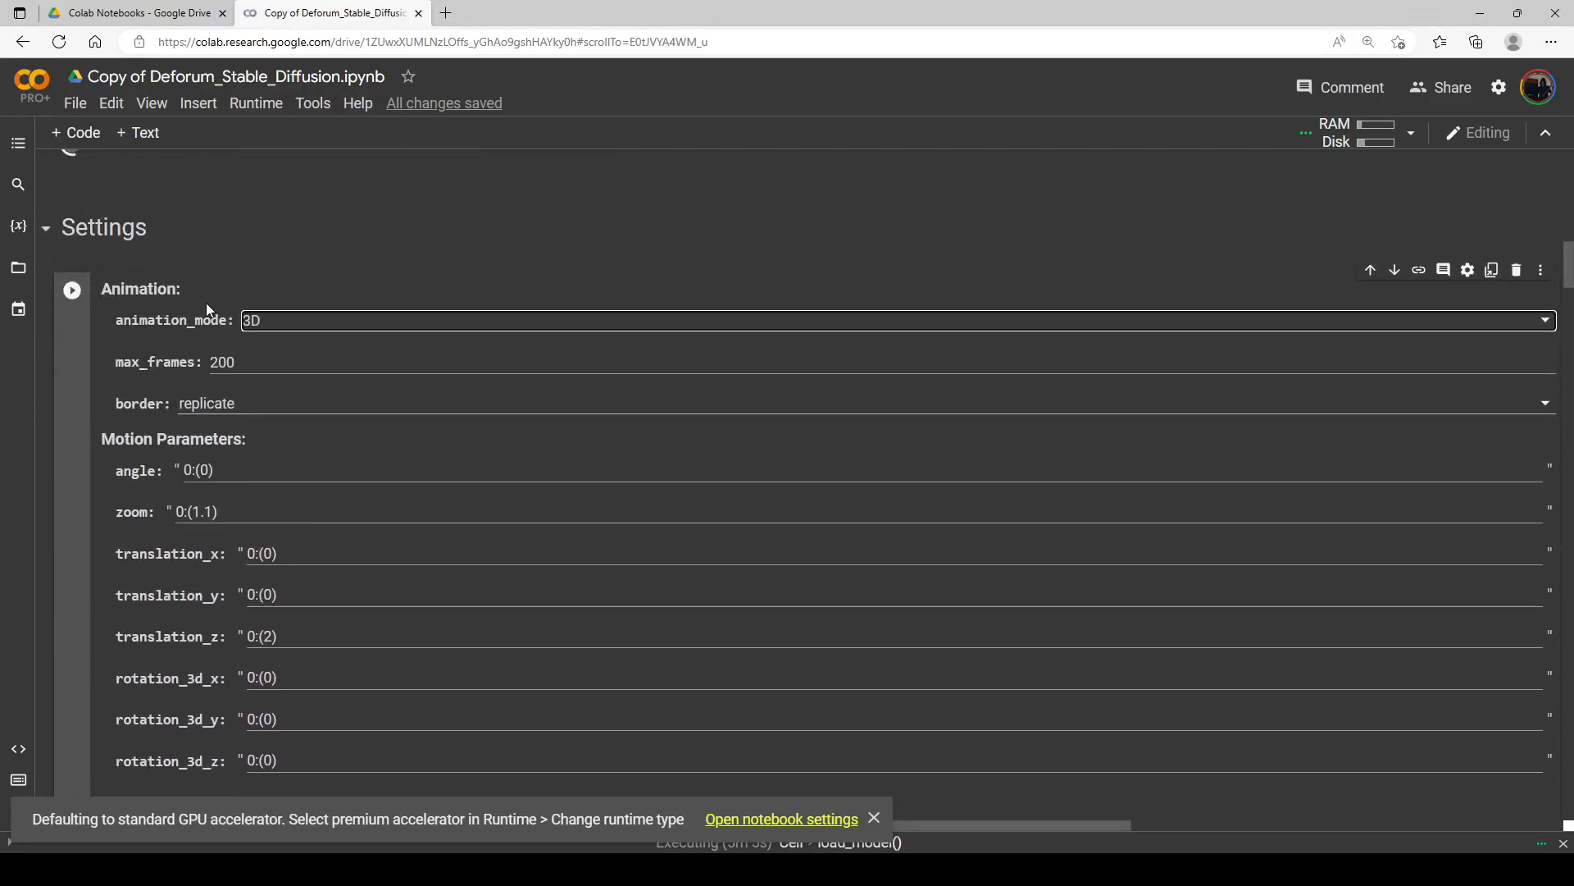
{"action": "scroll", "coordinate": [251, 349], "scroll_direction": "down", "scroll_amount": 1}
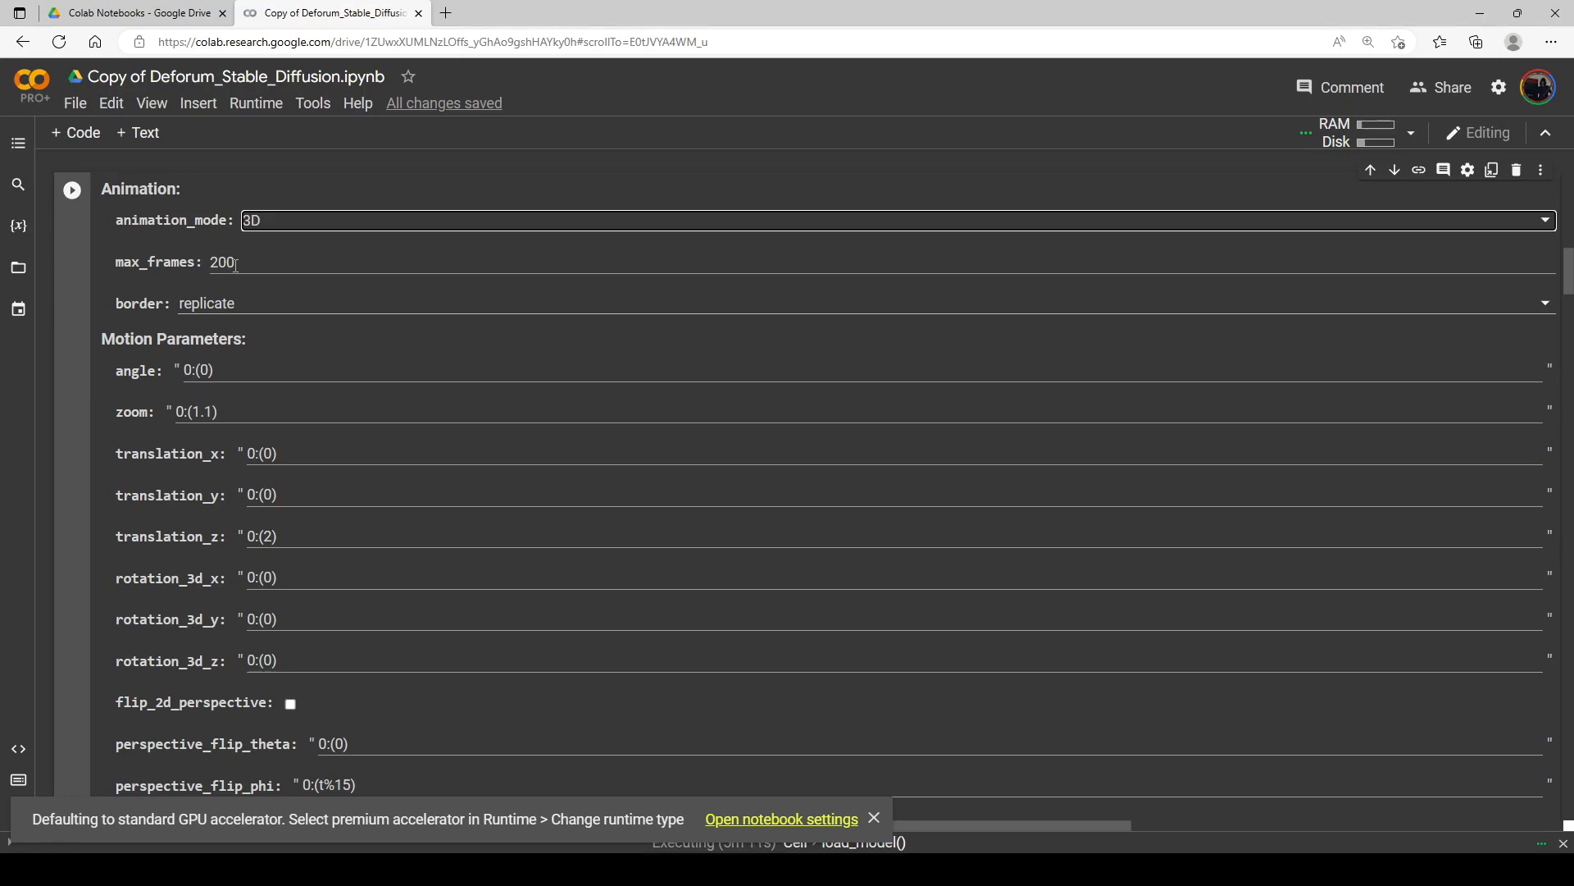
{"action": "scroll", "coordinate": [200, 356], "scroll_direction": "up", "scroll_amount": 1}
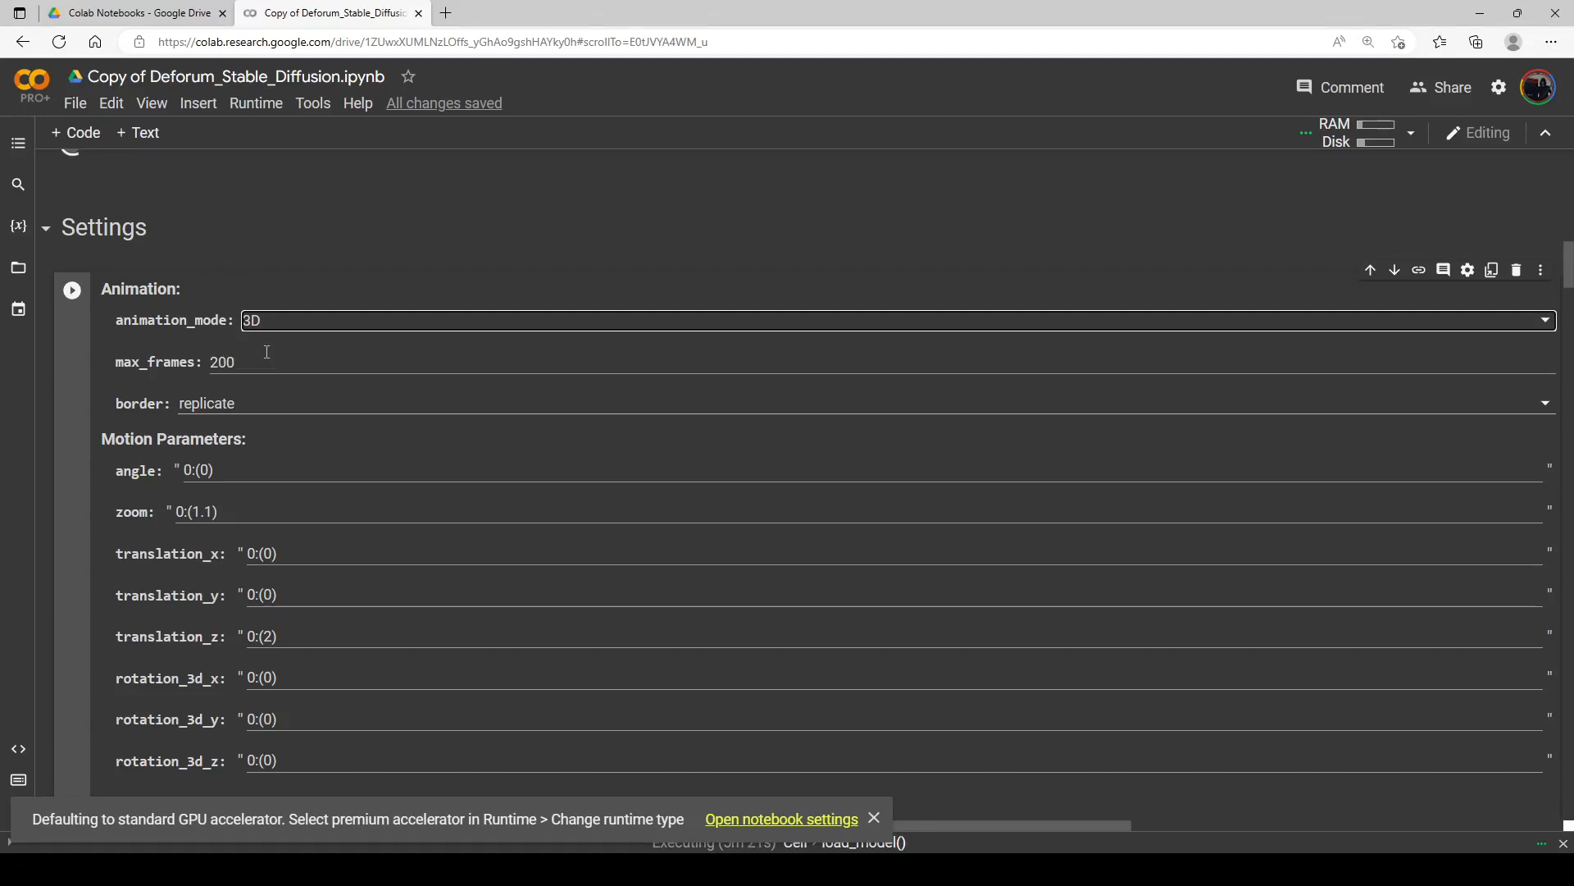
{"action": "scroll", "coordinate": [271, 352], "scroll_direction": "down", "scroll_amount": 1}
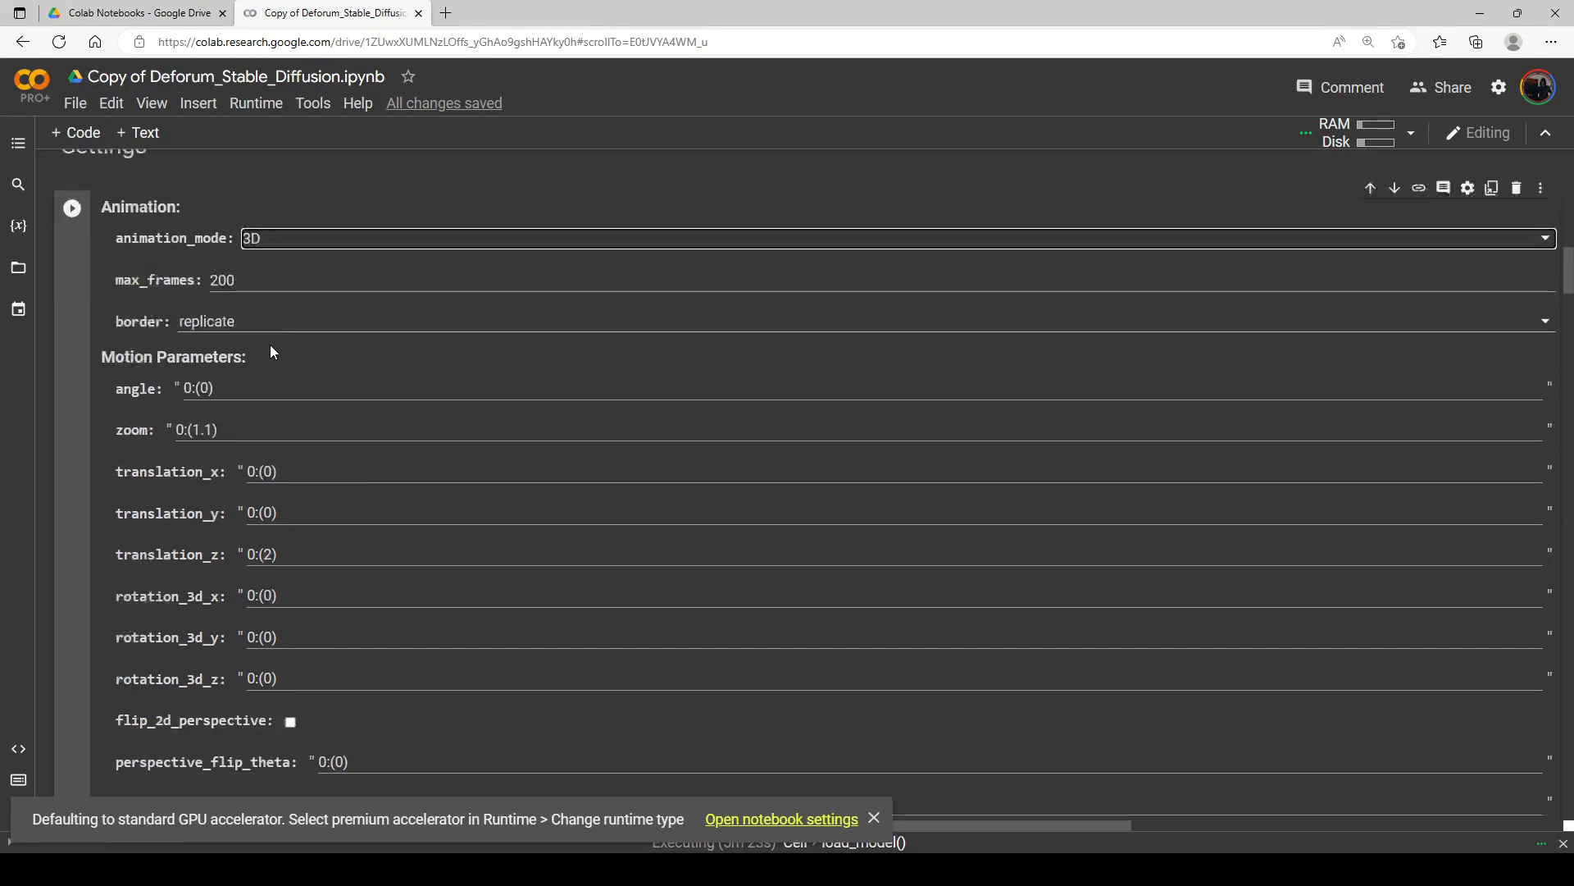
Step: Examine the angle, zoom and translation_z motion parameters in relation to the selected animation mode
{"action": "left_click_drag", "start_coordinate": [105, 372], "coordinate": [264, 374]}
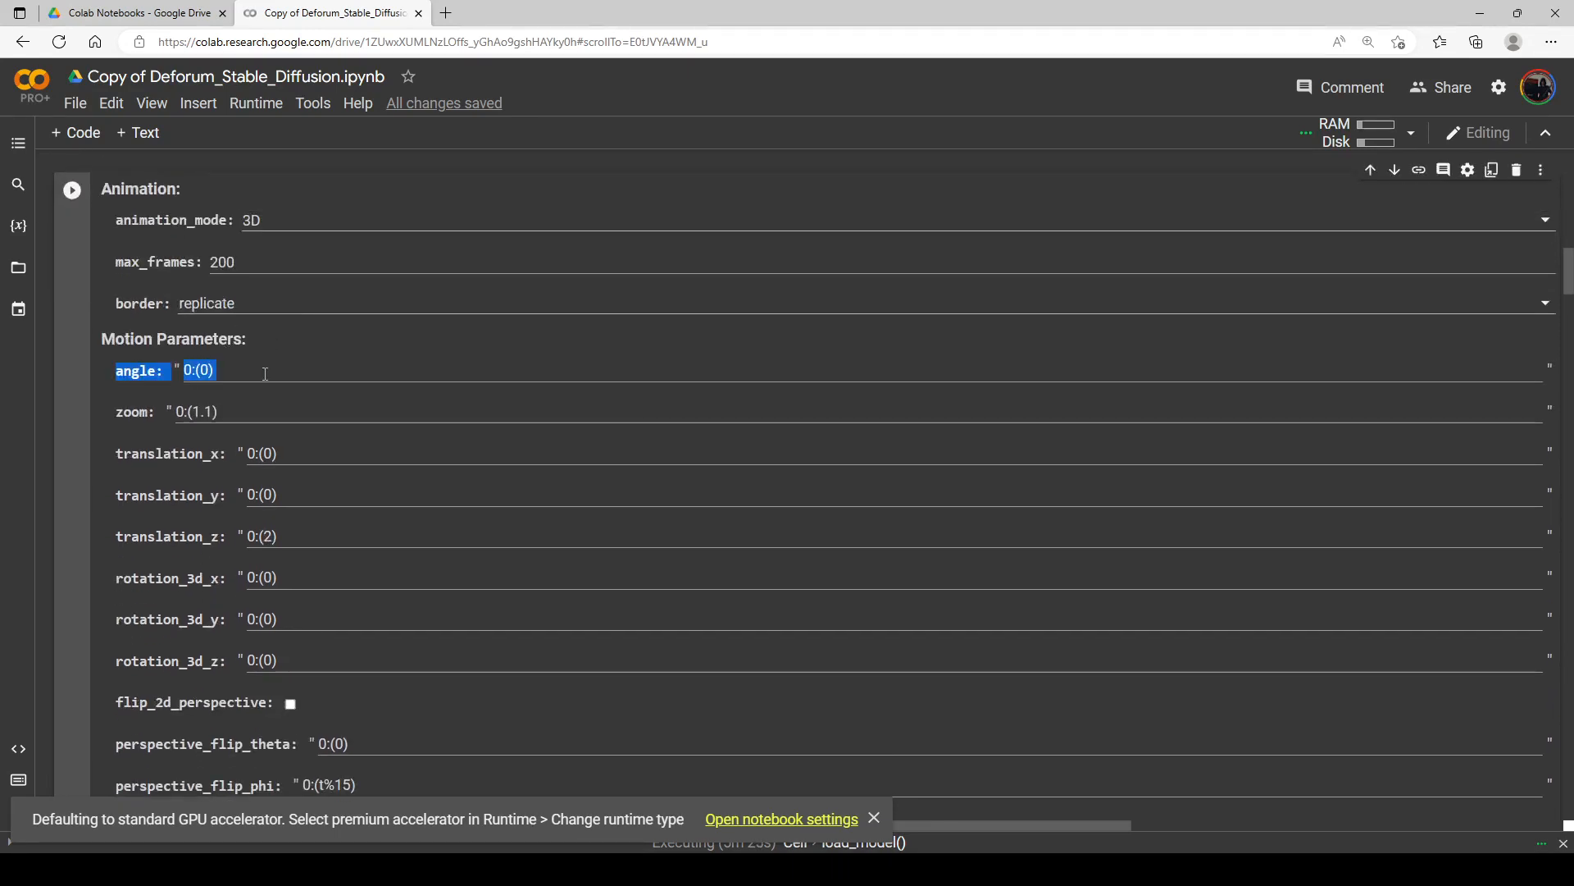
{"action": "left_click_drag", "start_coordinate": [114, 422], "coordinate": [246, 416]}
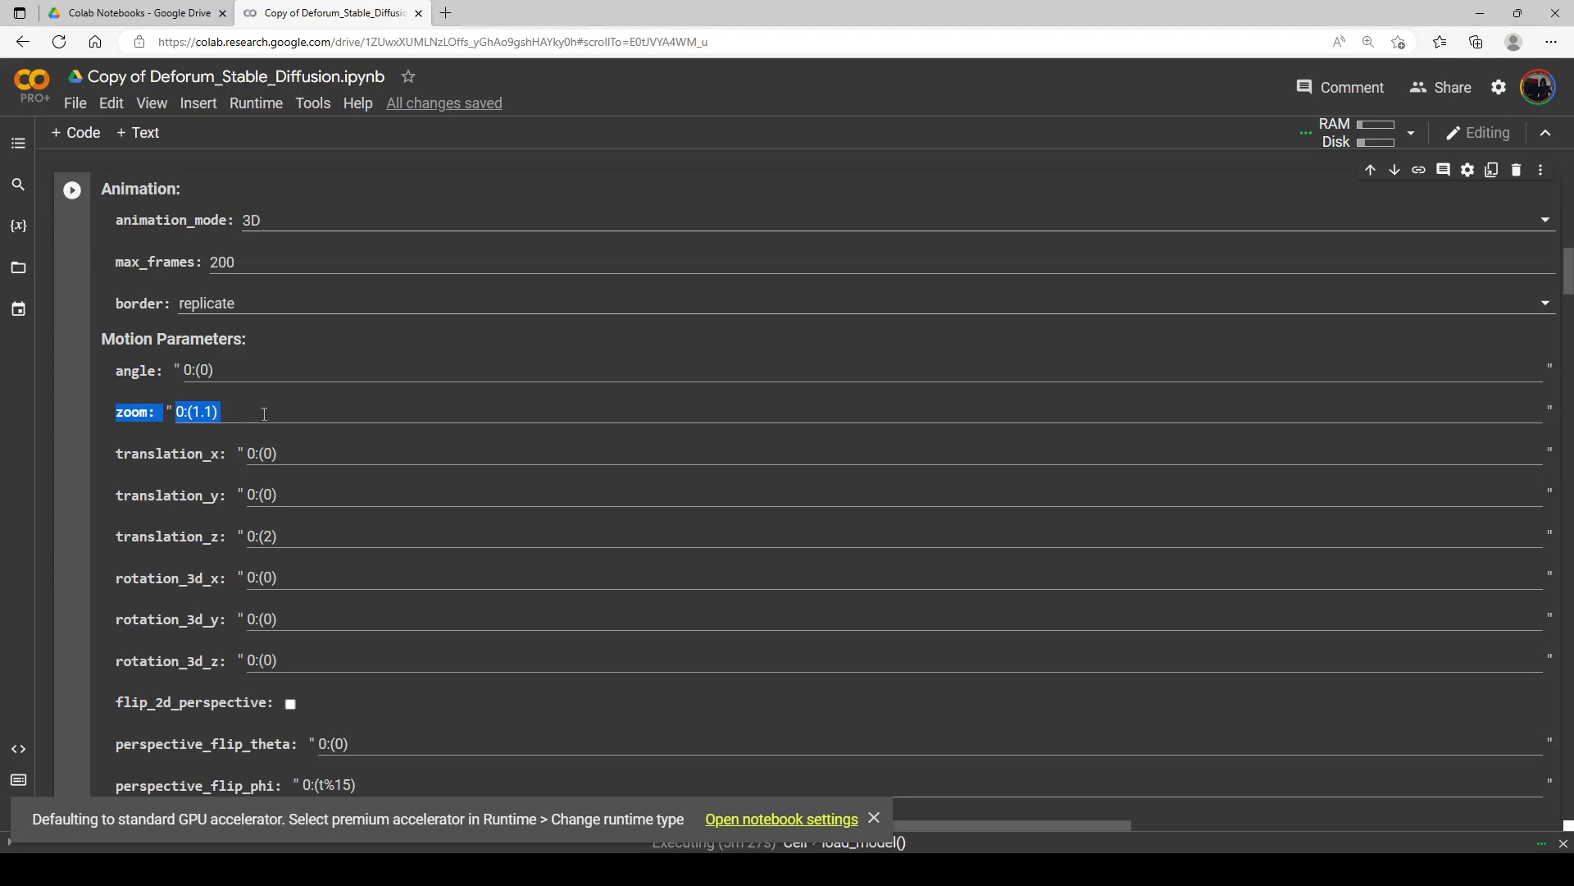
{"action": "left_click", "coordinate": [278, 223]}
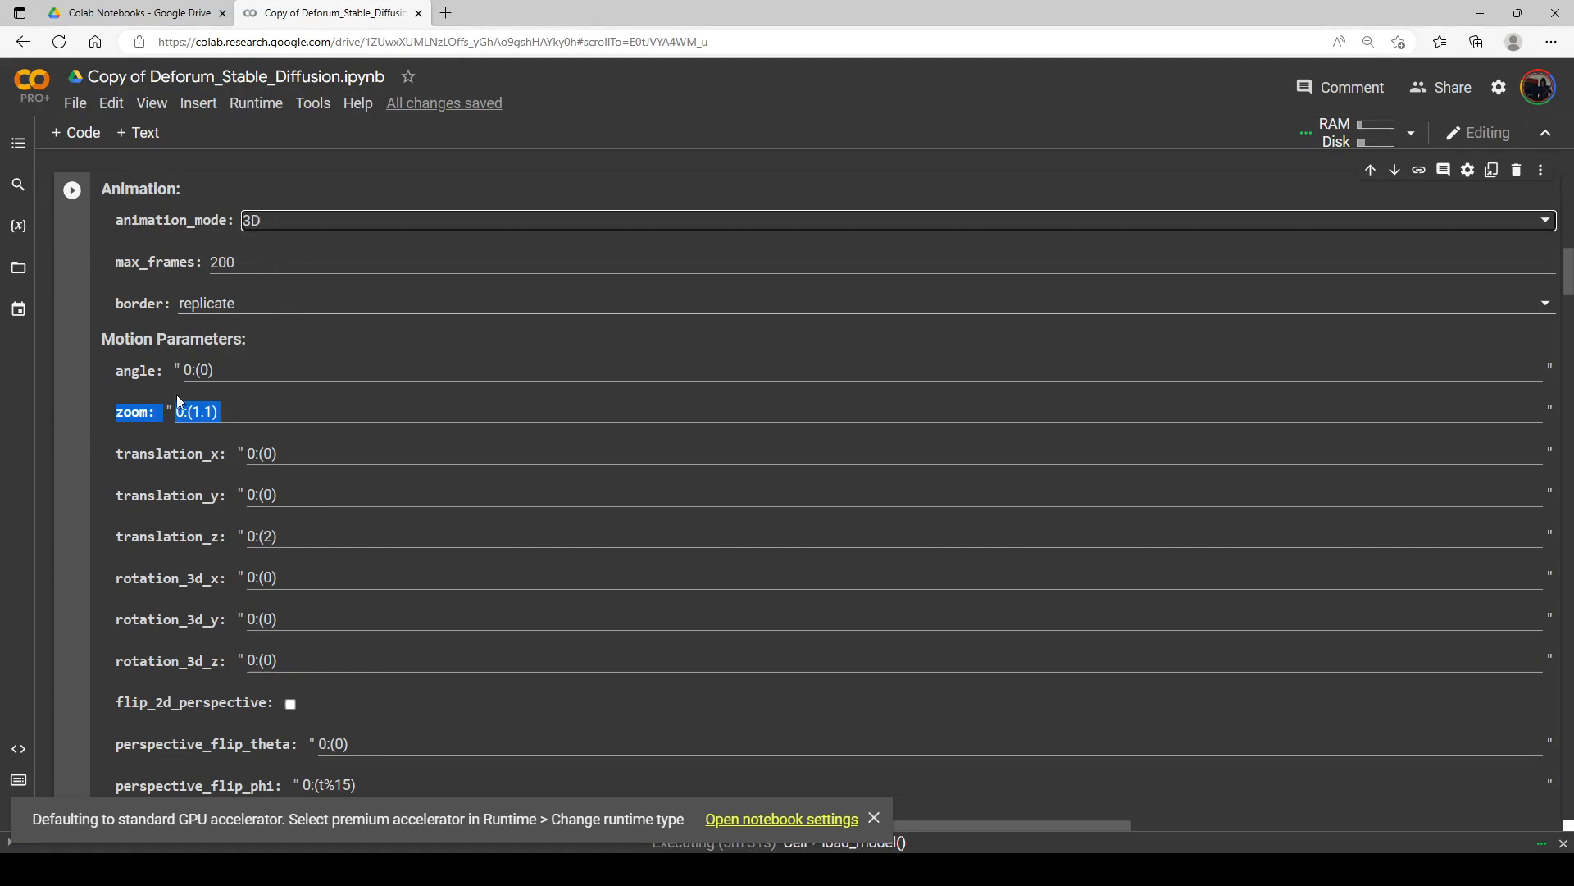
{"action": "left_click", "coordinate": [259, 411]}
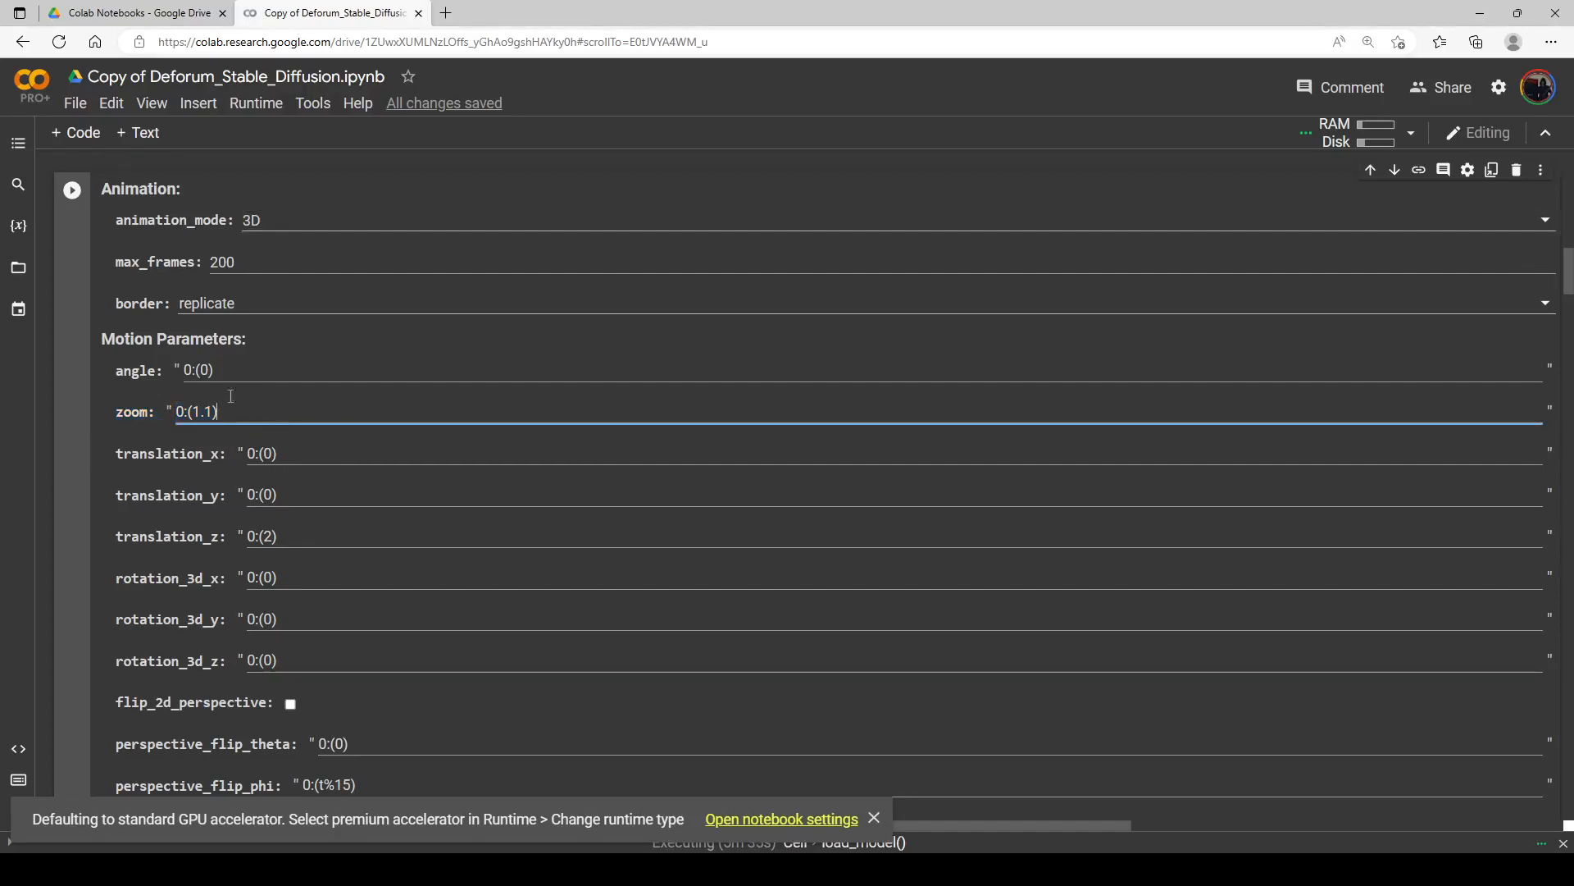
{"action": "left_click_drag", "start_coordinate": [109, 419], "coordinate": [226, 410]}
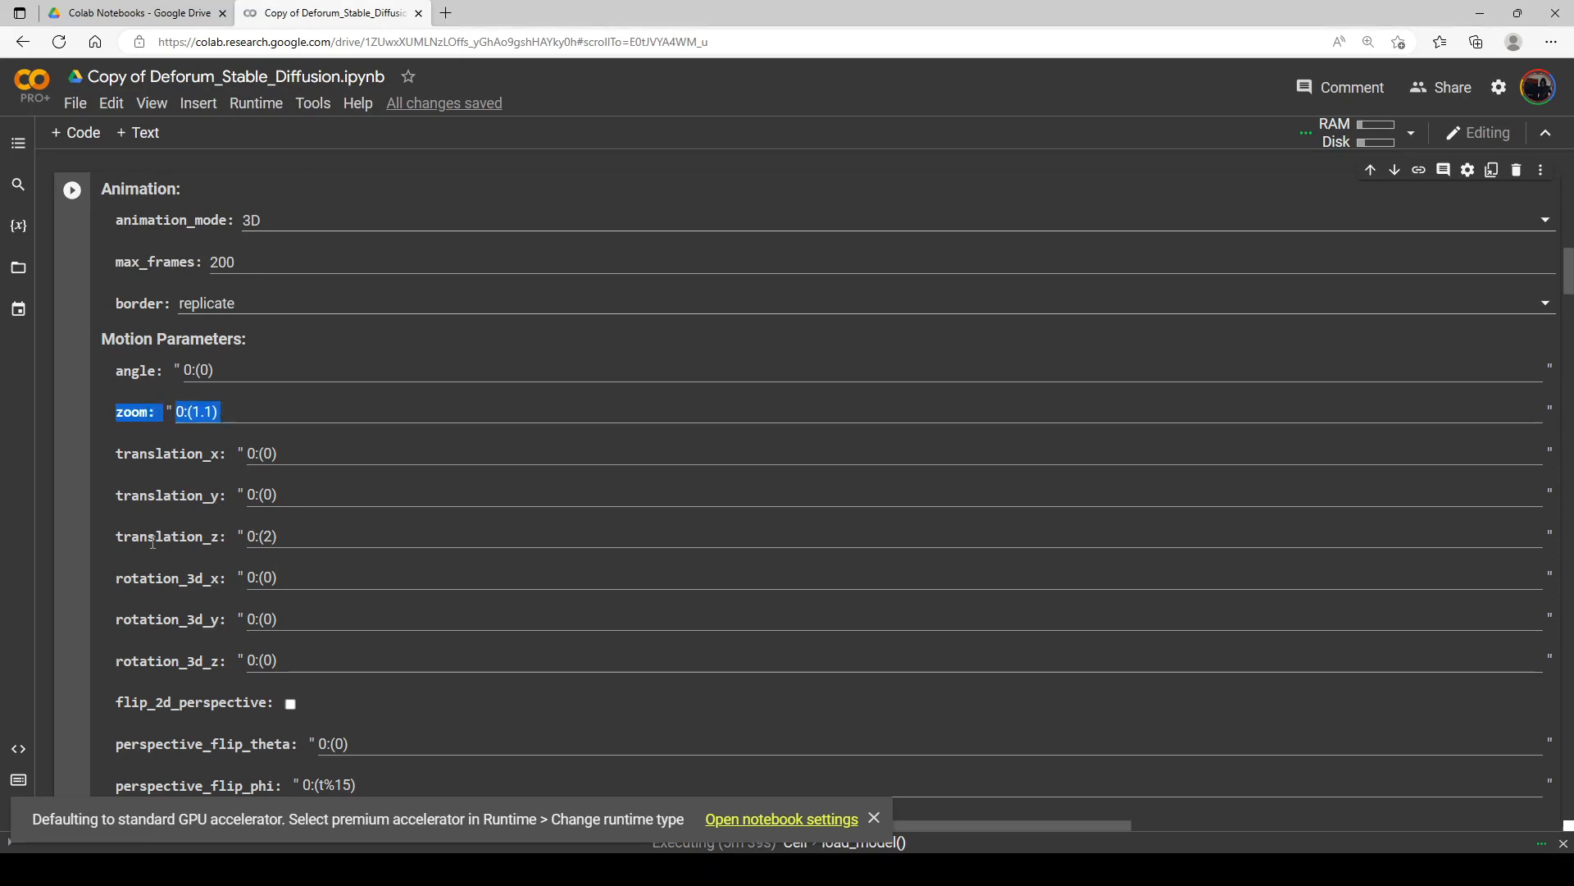
{"action": "left_click_drag", "start_coordinate": [110, 541], "coordinate": [300, 531]}
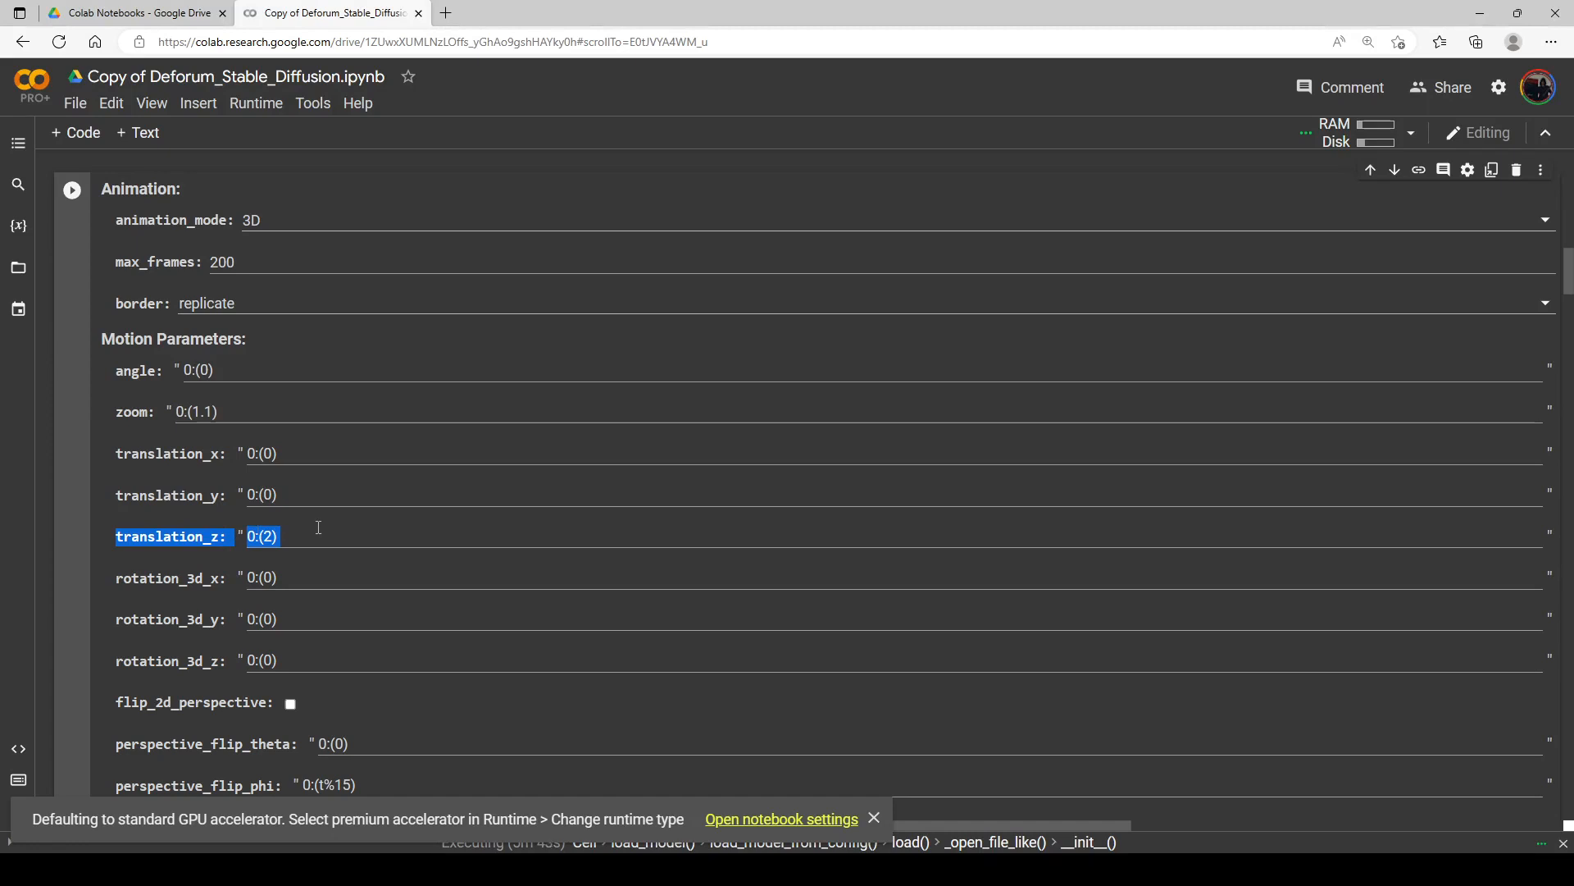
{"action": "left_click", "coordinate": [318, 527]}
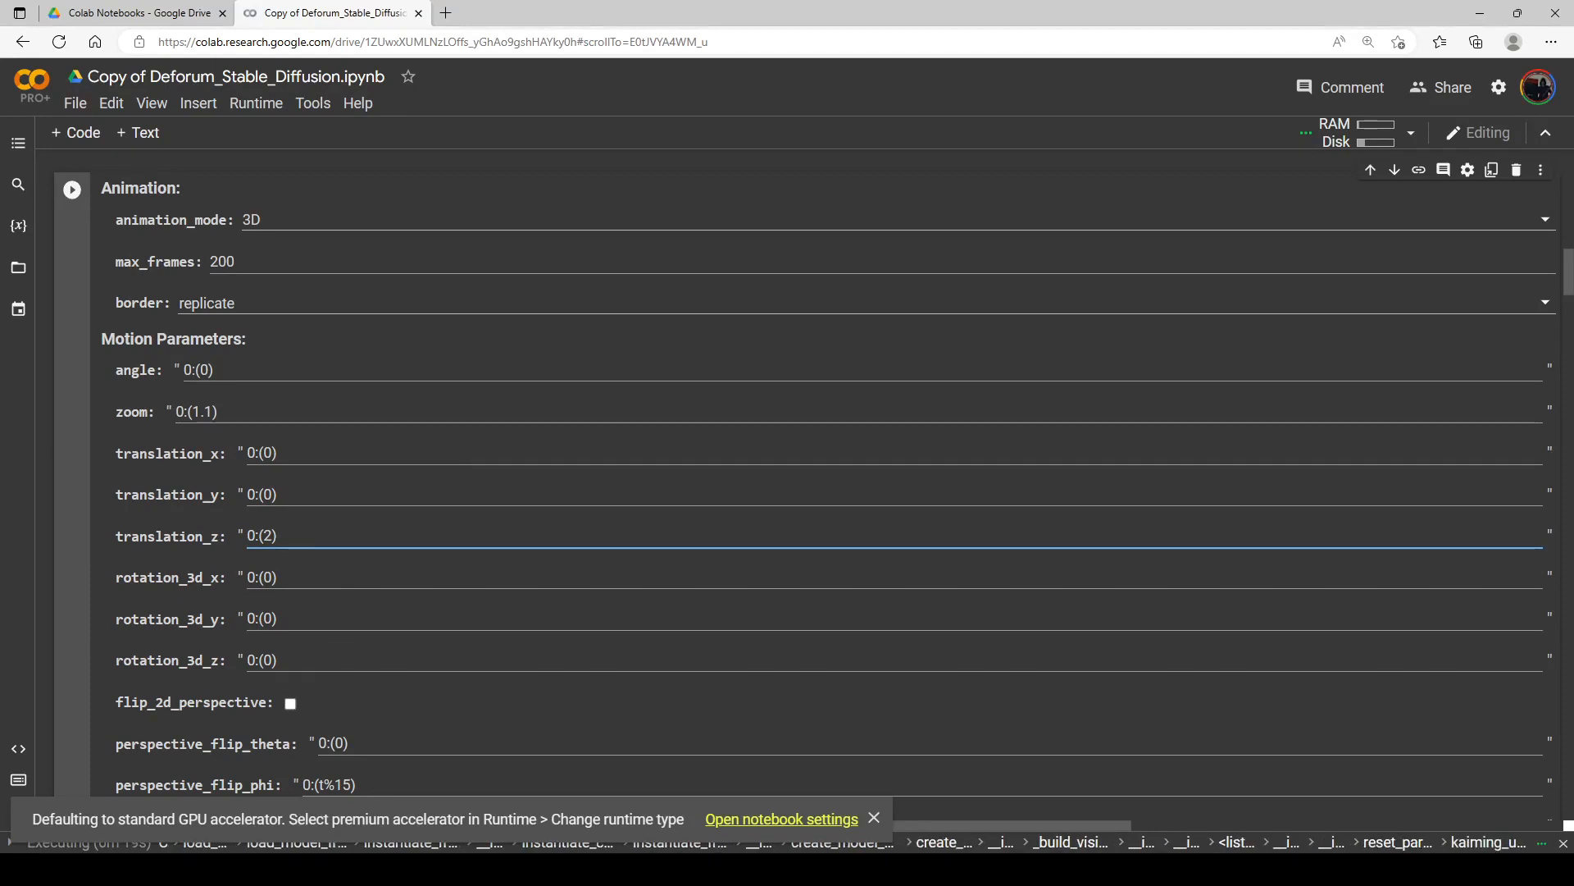
{"action": "left_click", "coordinate": [312, 869]}
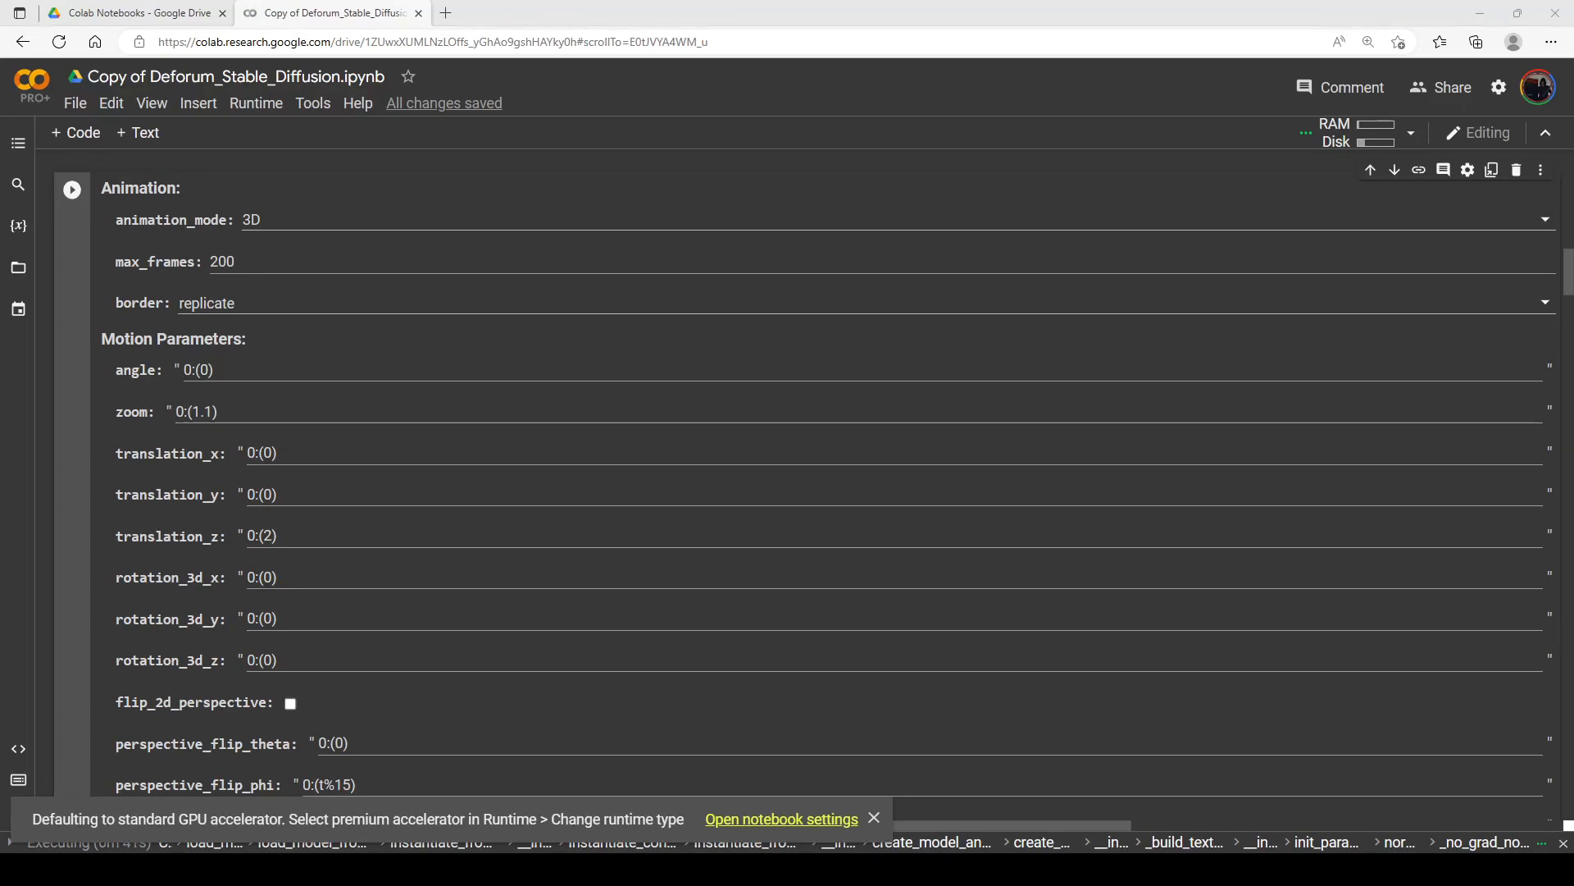
{"action": "left_click", "coordinate": [349, 494]}
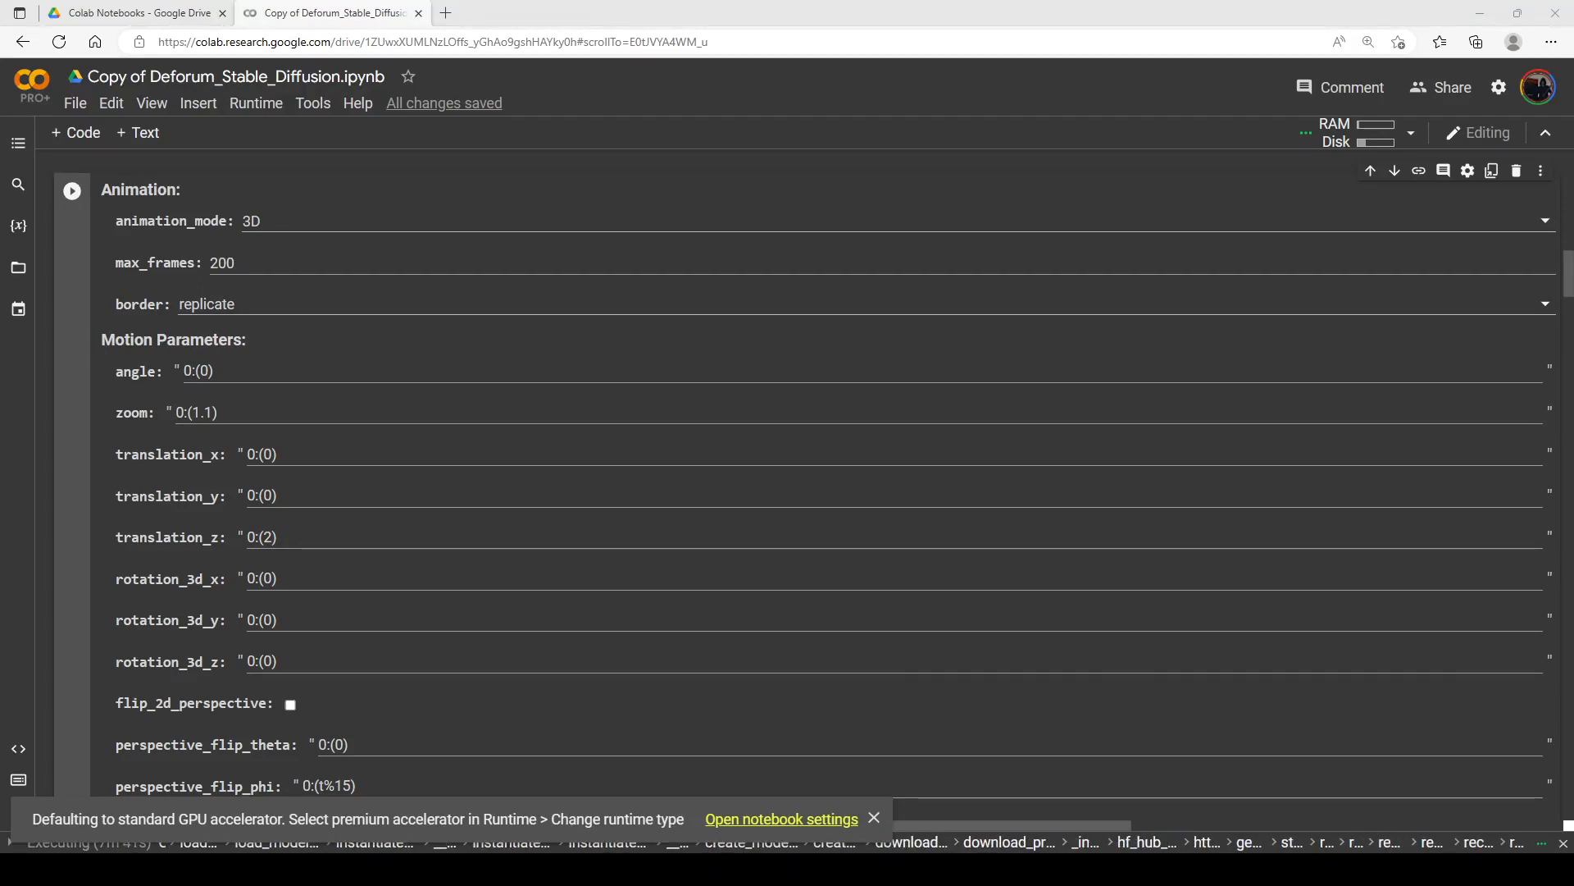
Step: Examine the flip_2d_perspective option, the perspective flip values and the noise, strength, contrast and hybrid video schedules
{"action": "scroll", "coordinate": [788, 476], "scroll_direction": "down", "scroll_amount": 4}
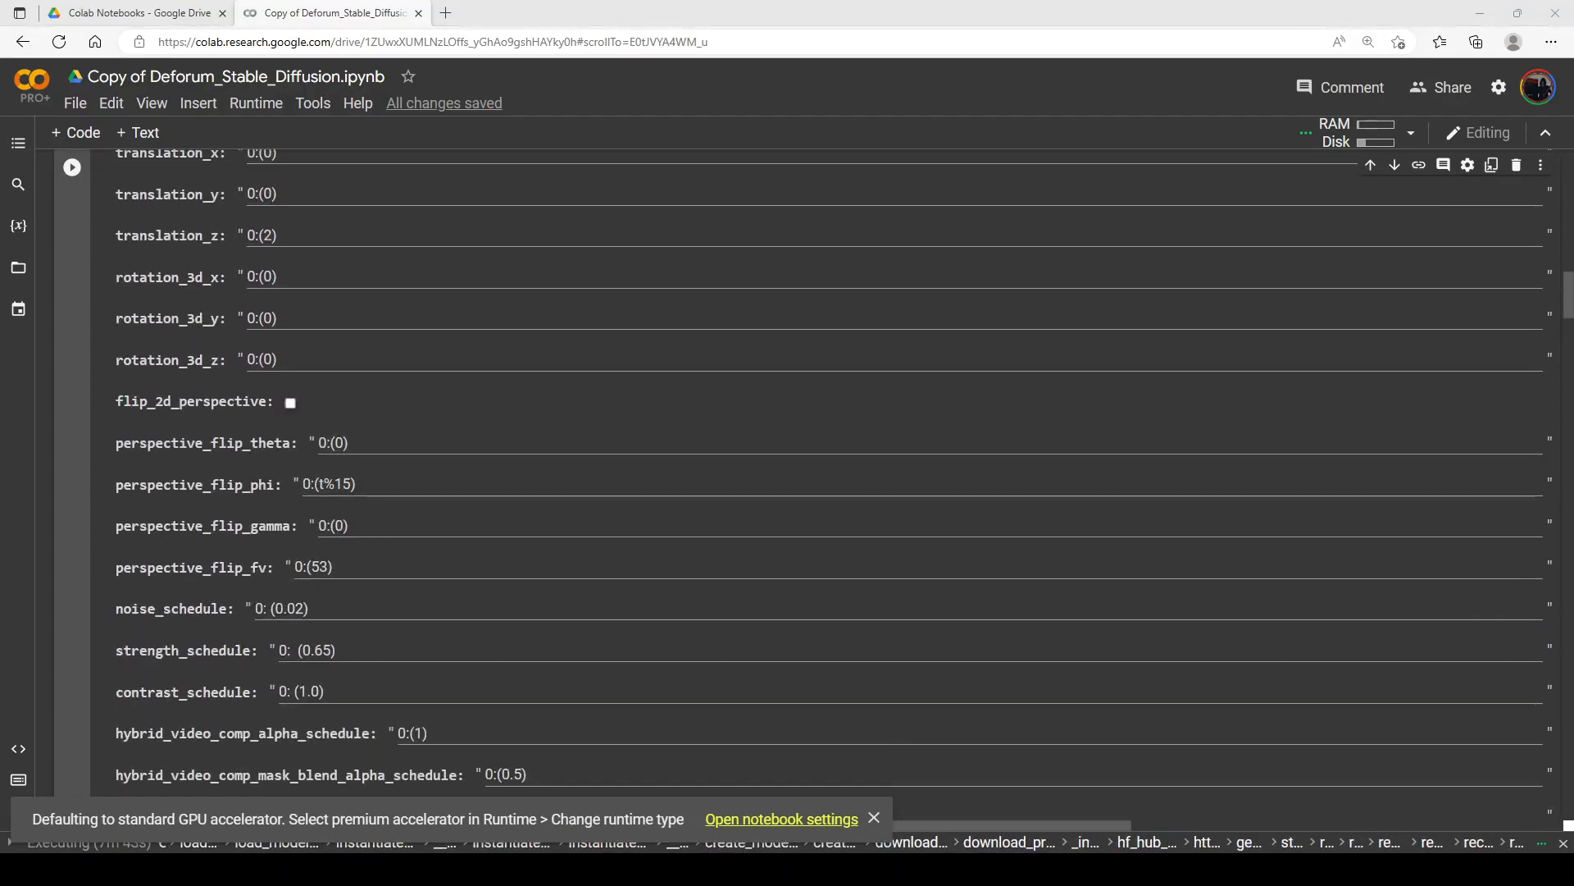
{"action": "left_click_drag", "start_coordinate": [115, 401], "coordinate": [237, 401]}
{"action": "scroll", "coordinate": [405, 331], "scroll_direction": "down", "scroll_amount": 3}
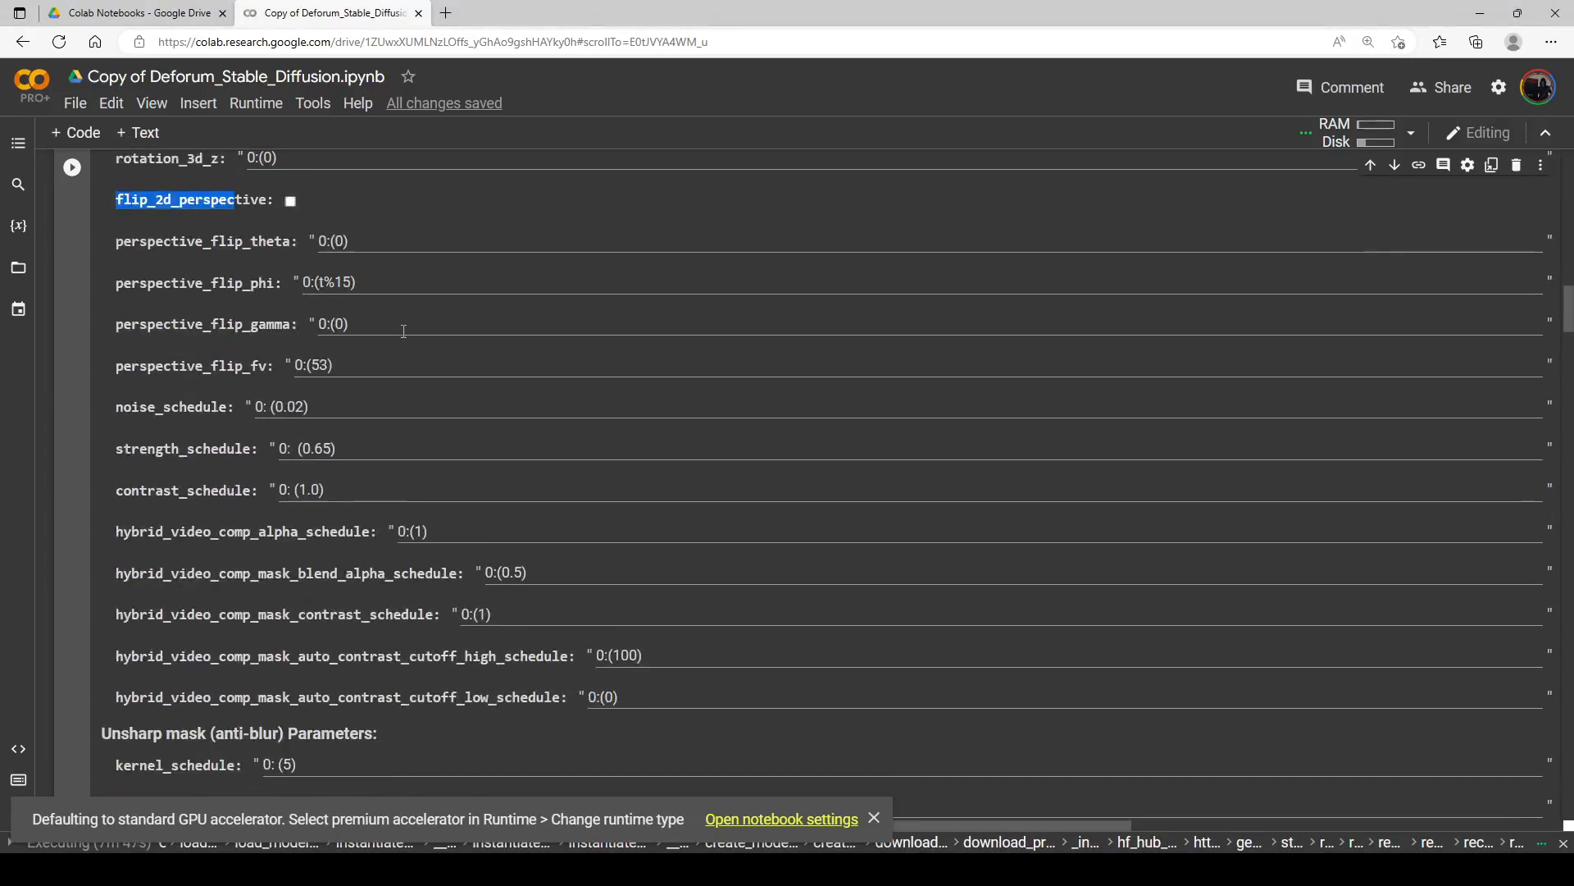
{"action": "scroll", "coordinate": [404, 332], "scroll_direction": "down", "scroll_amount": 2}
{"action": "scroll", "coordinate": [398, 332], "scroll_direction": "up", "scroll_amount": 3}
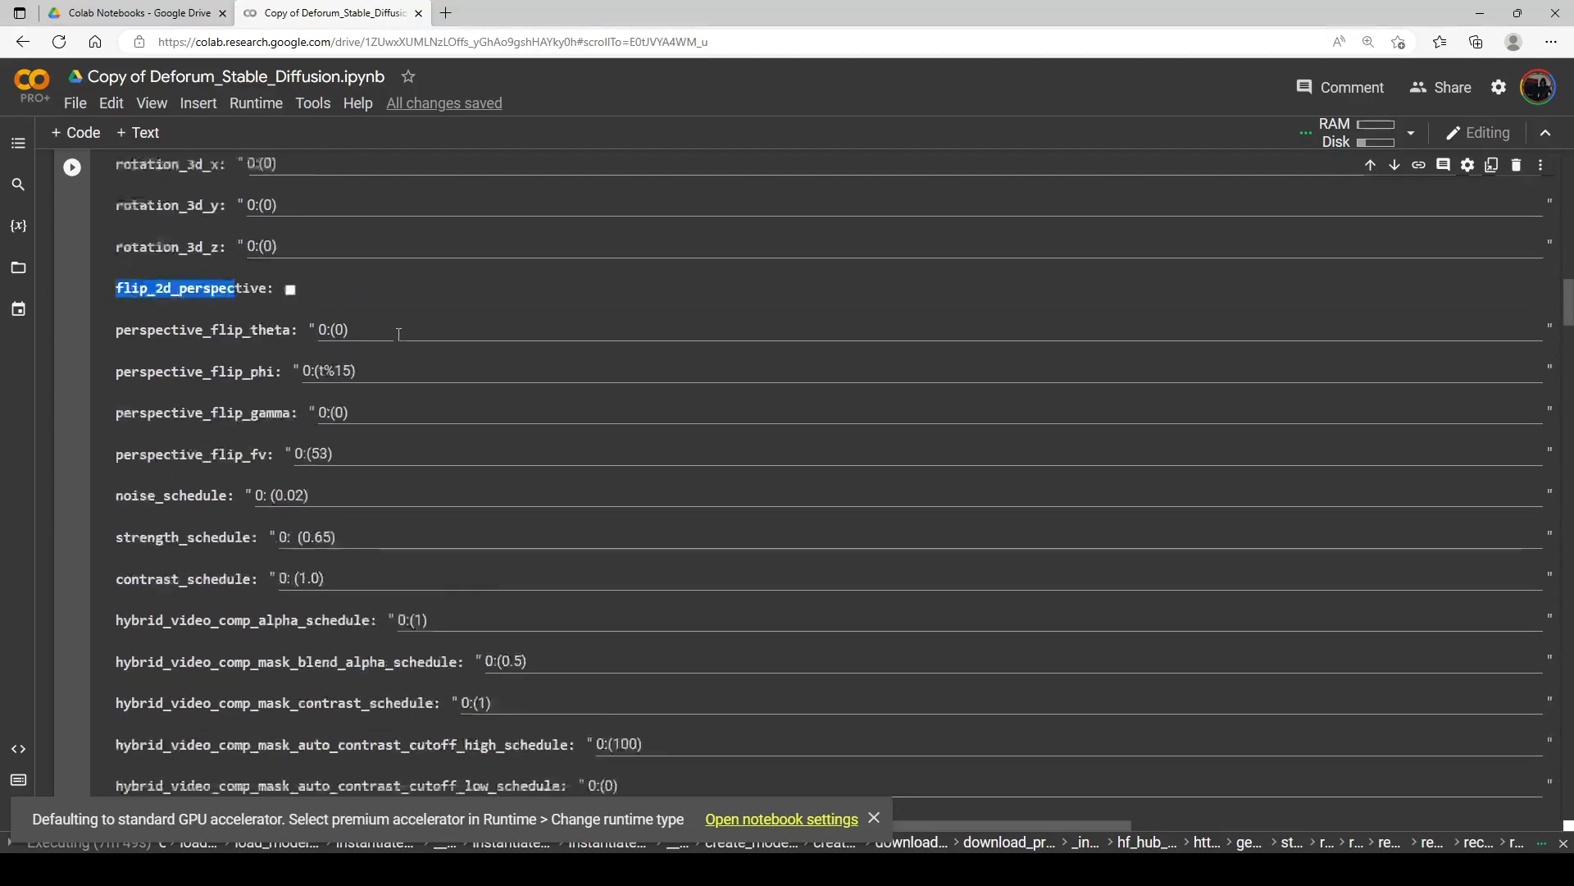
Step: Examine the noise_schedule value together with the translation, rotation and perspective motion parameters
{"action": "left_click", "coordinate": [302, 507]}
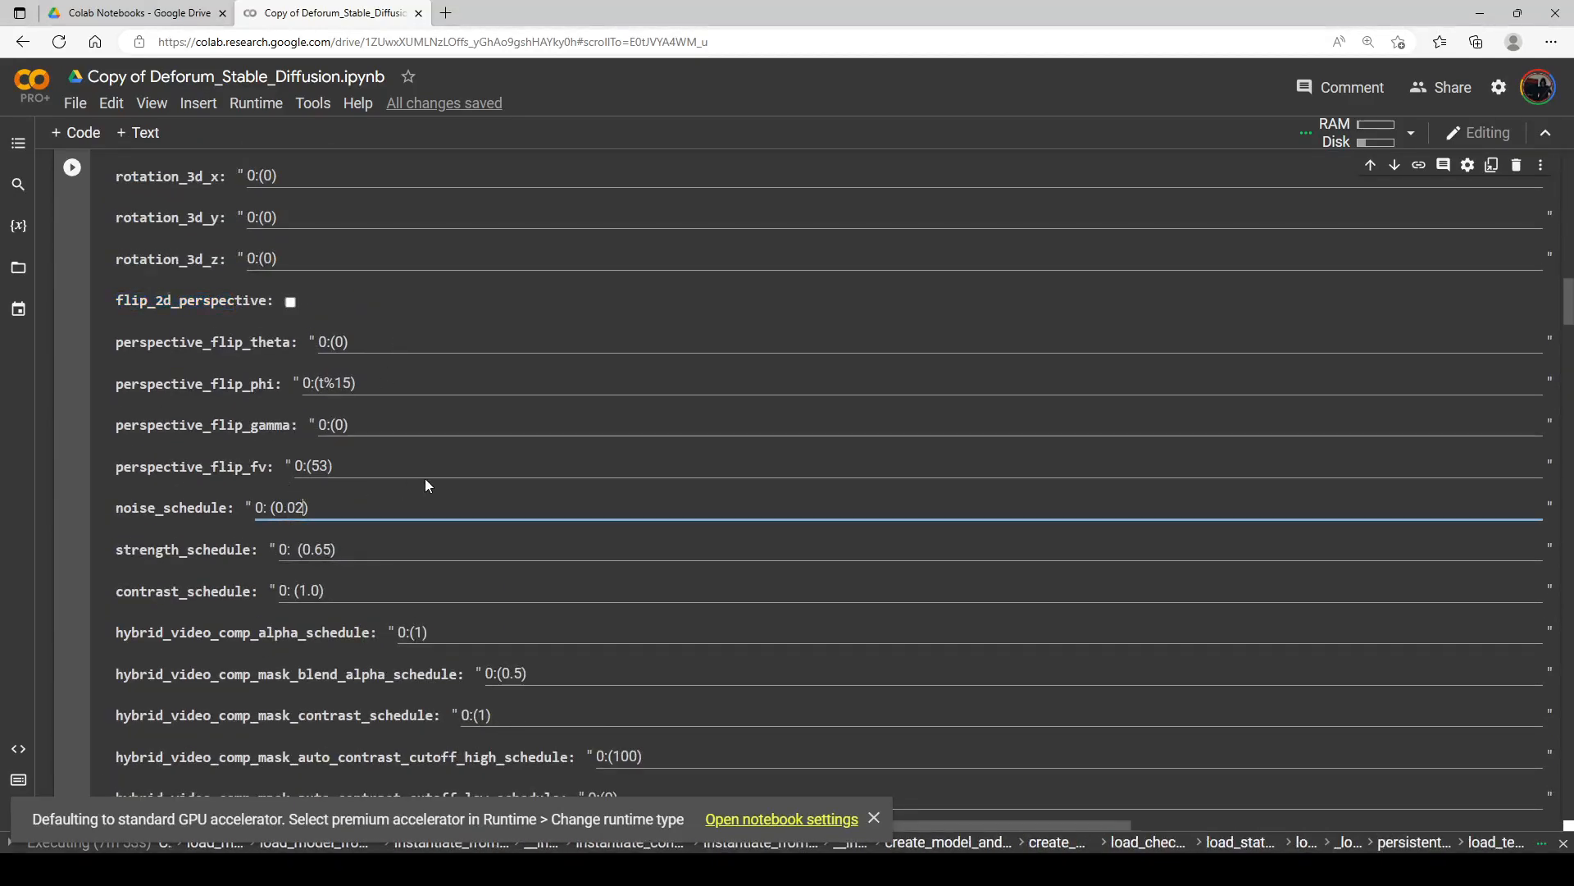
{"action": "scroll", "coordinate": [425, 486], "scroll_direction": "up", "scroll_amount": 8}
{"action": "scroll", "coordinate": [425, 486], "scroll_direction": "down", "scroll_amount": 3}
{"action": "scroll", "coordinate": [425, 479], "scroll_direction": "down", "scroll_amount": 4}
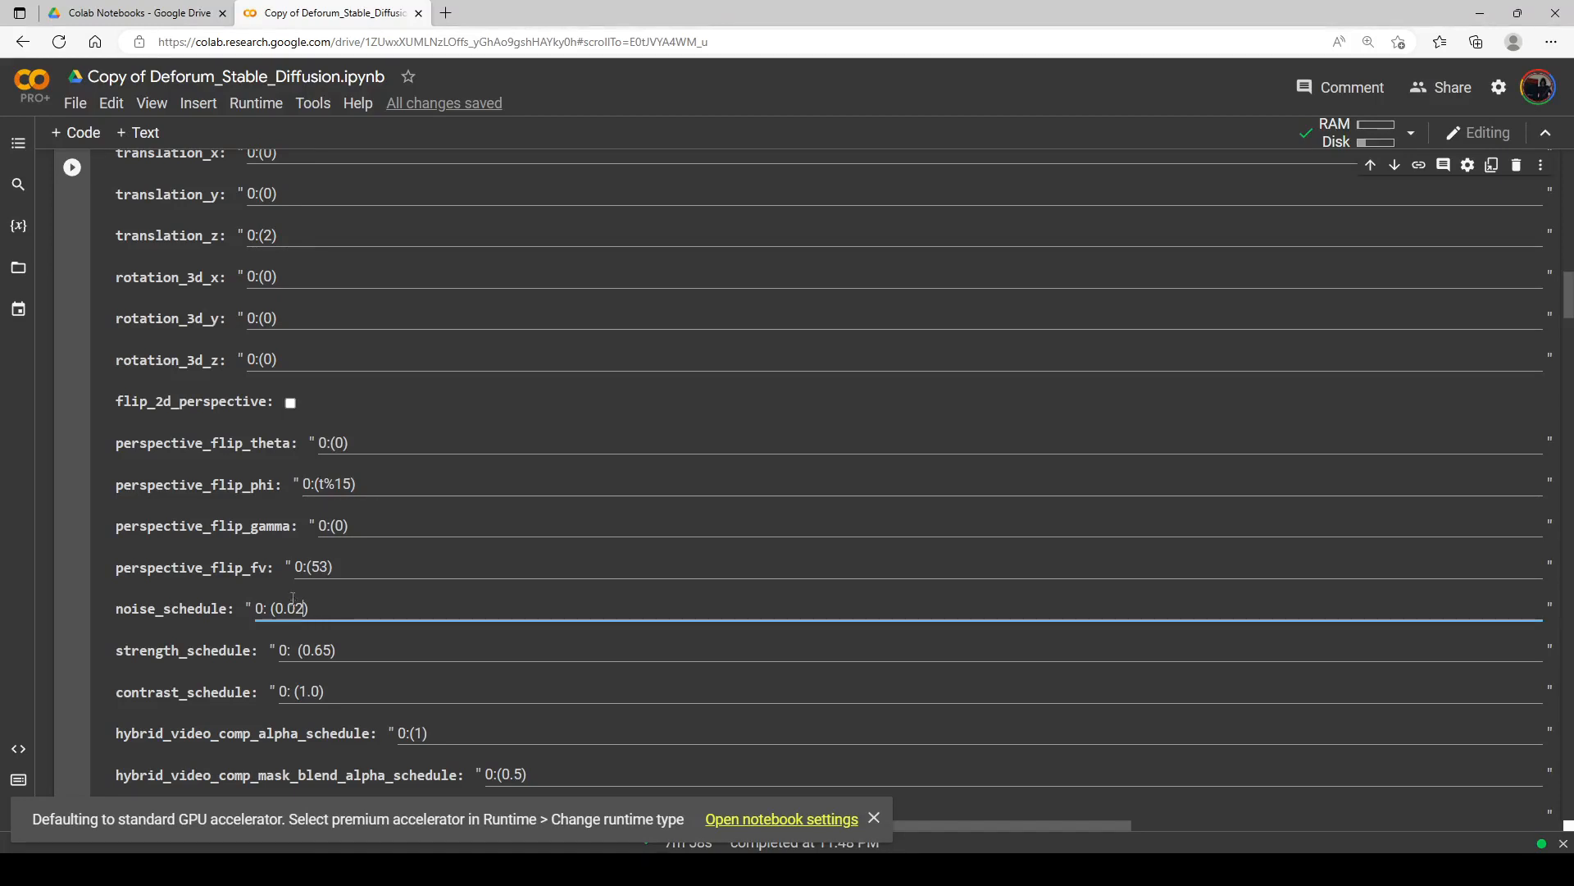
{"action": "left_click_drag", "start_coordinate": [273, 607], "coordinate": [330, 607]}
{"action": "scroll", "coordinate": [583, 437], "scroll_direction": "down", "scroll_amount": 1}
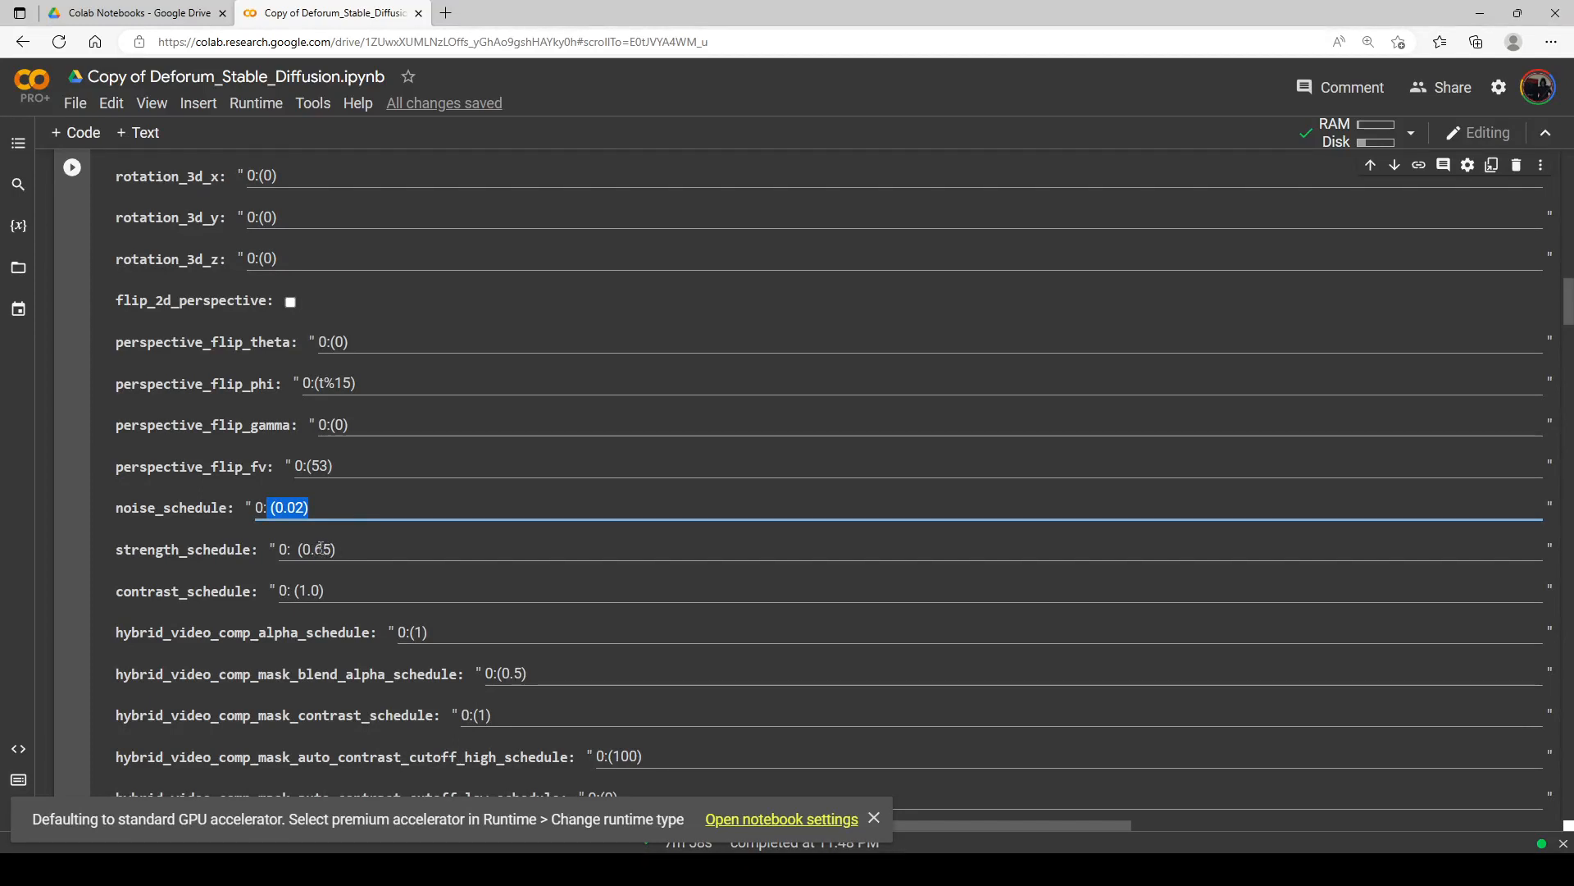
{"action": "scroll", "coordinate": [328, 549], "scroll_direction": "up", "scroll_amount": 1}
{"action": "scroll", "coordinate": [320, 348], "scroll_direction": "up", "scroll_amount": 1}
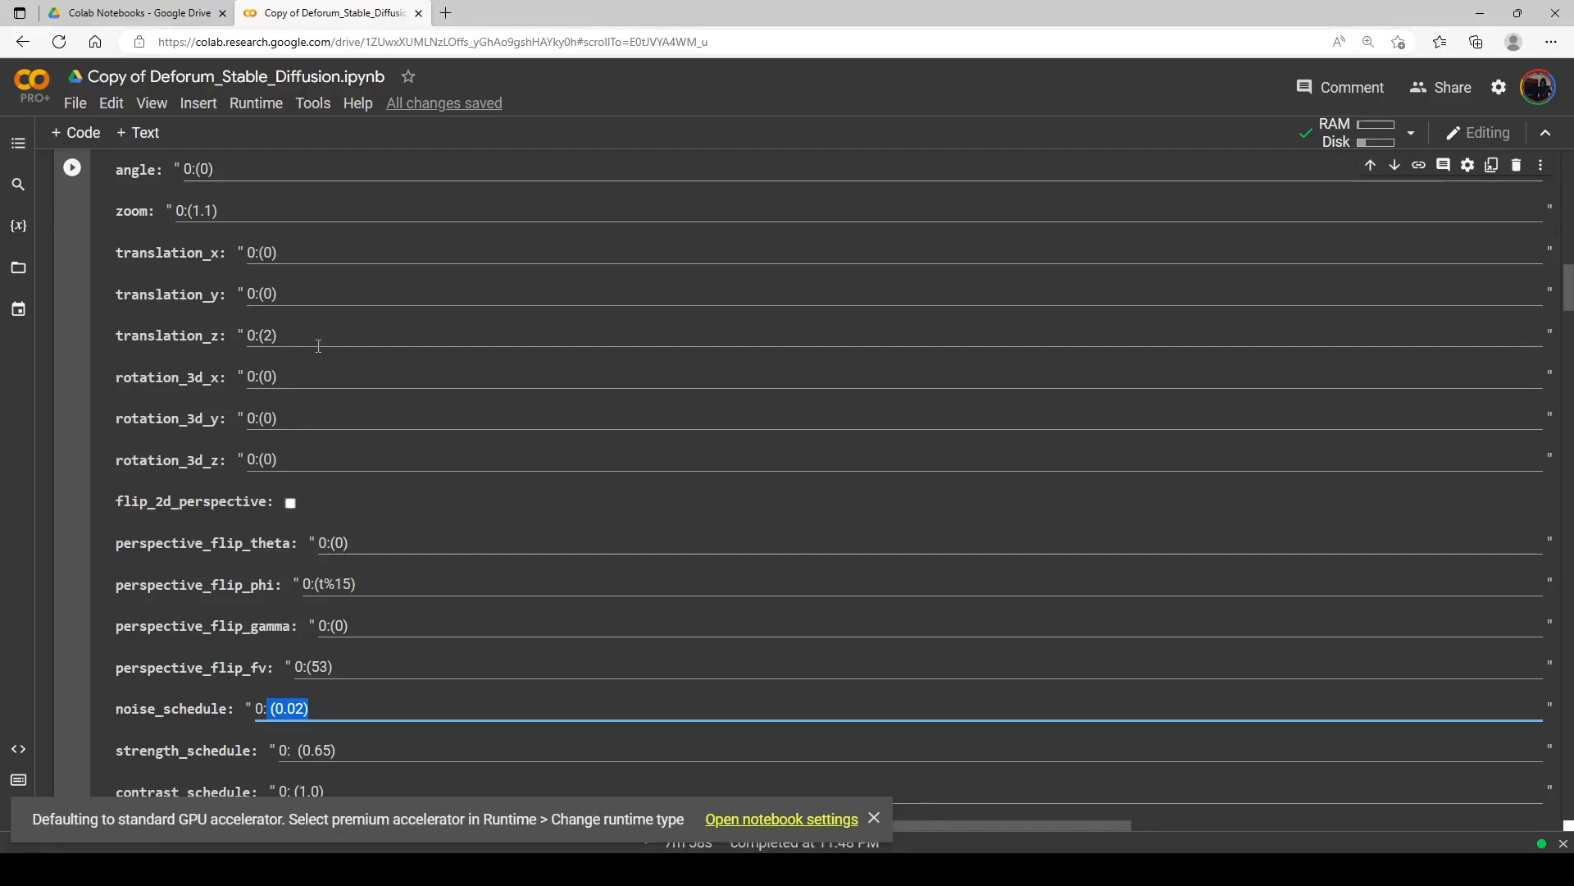
{"action": "scroll", "coordinate": [319, 345], "scroll_direction": "down", "scroll_amount": 3}
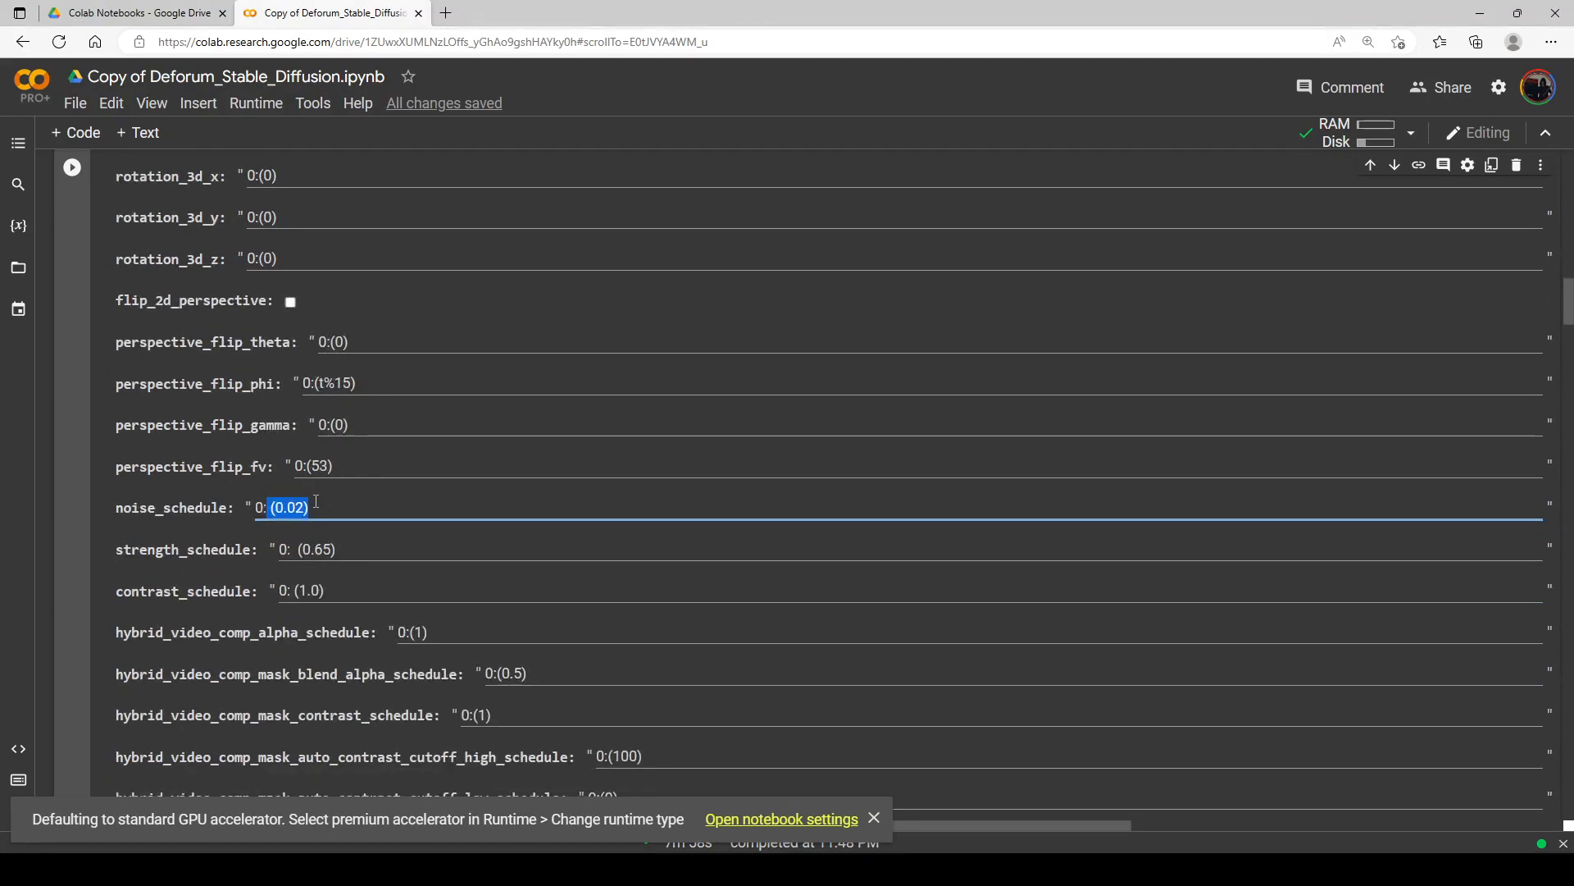
Step: Set strength_schedule to 0: (0.8) in the motion parameters
{"action": "left_click", "coordinate": [325, 550]}
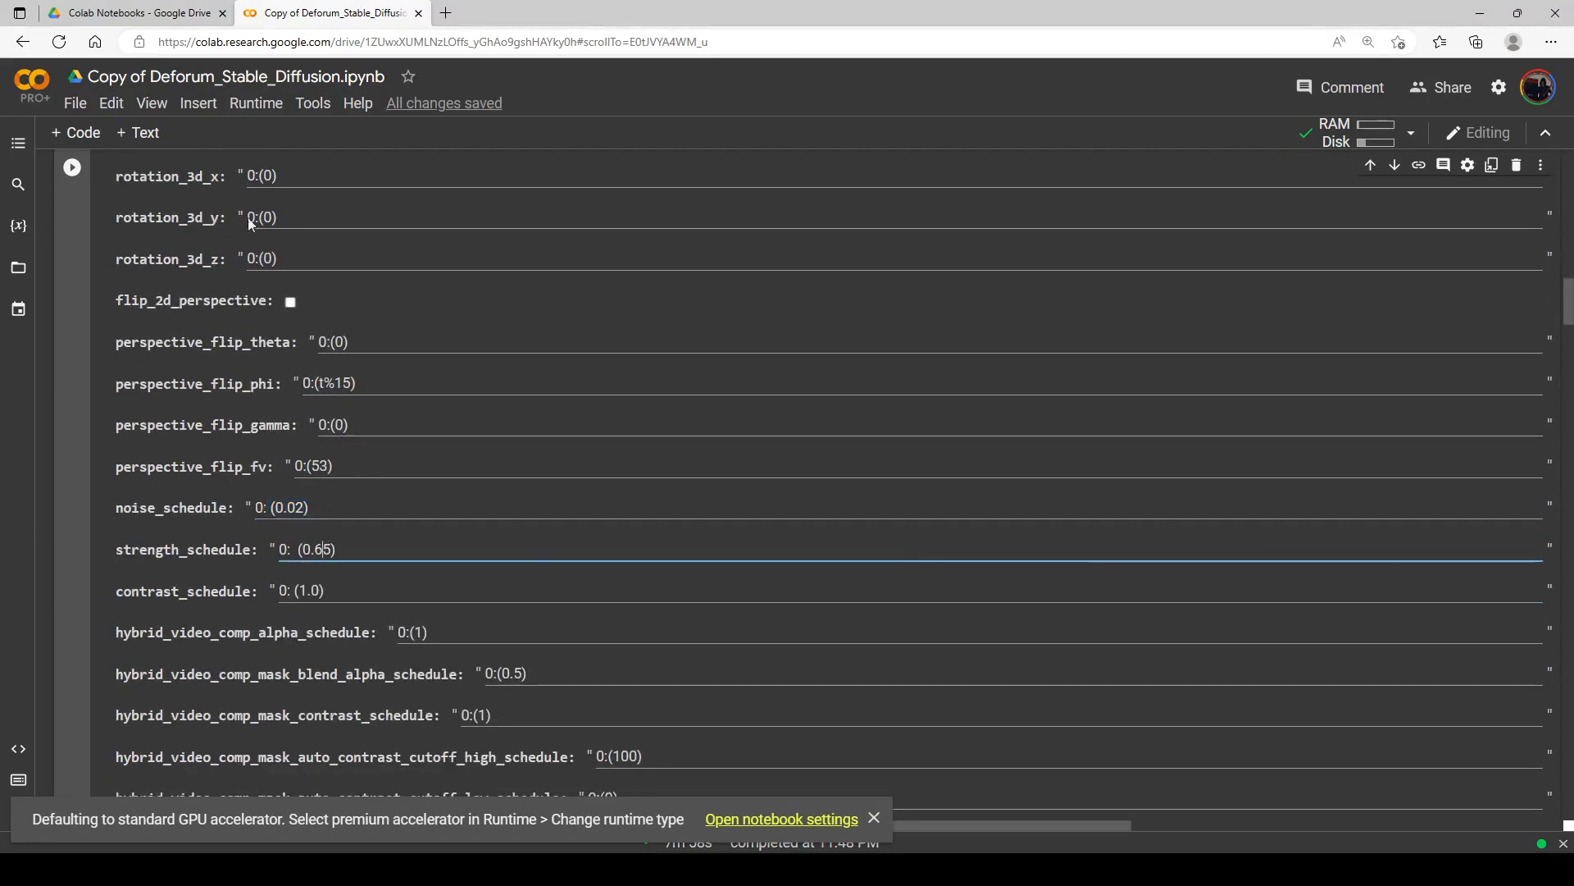
{"action": "scroll", "coordinate": [302, 302], "scroll_direction": "down", "scroll_amount": 2}
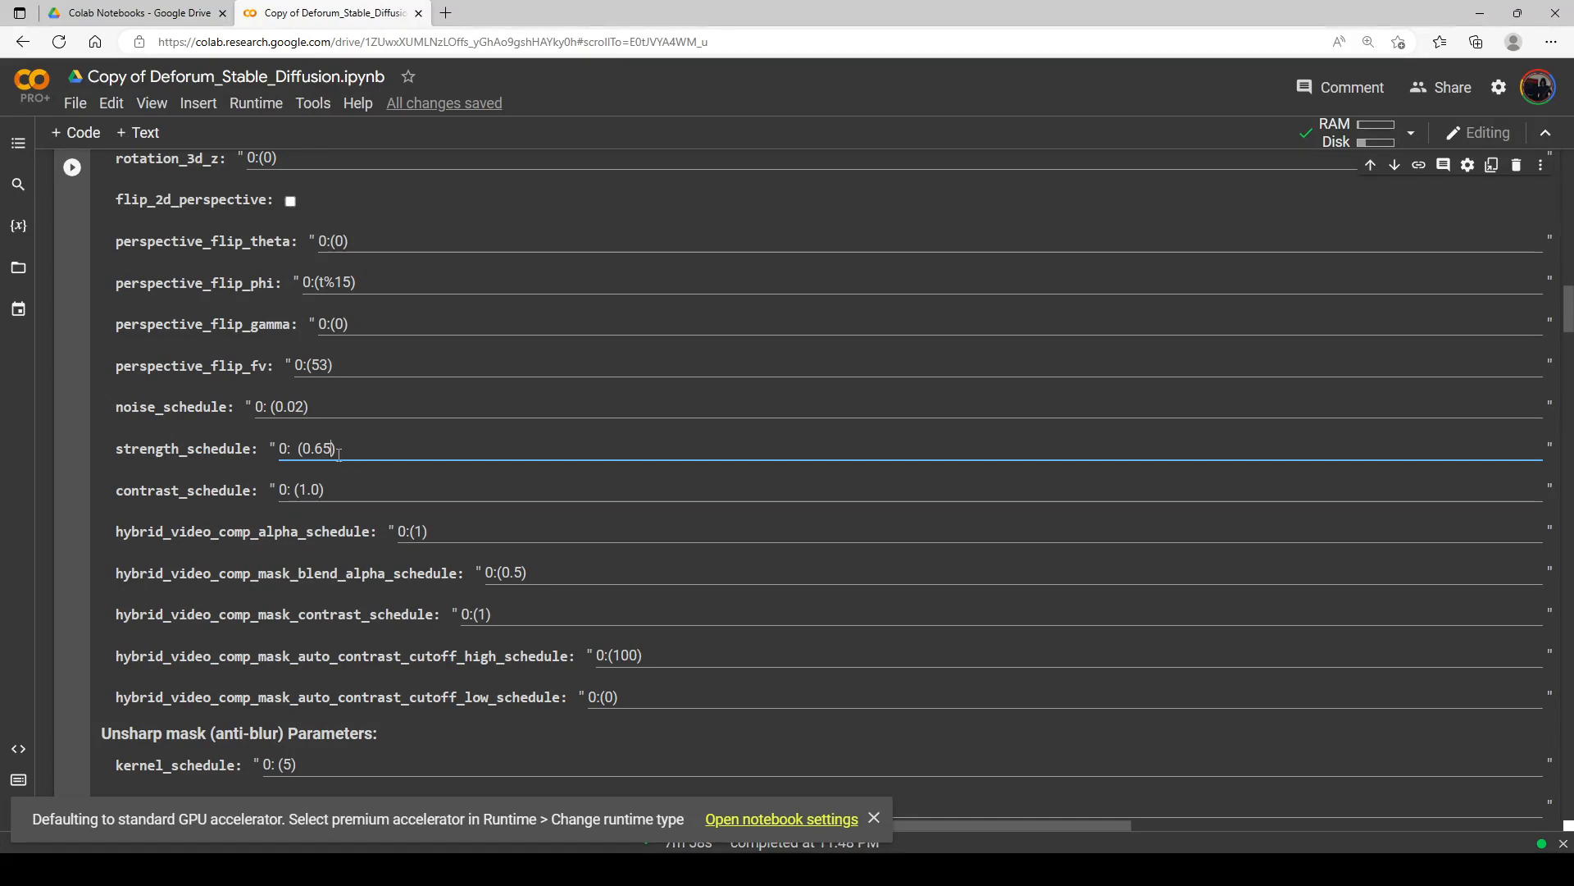
{"action": "key", "text": "BackSpace"}
{"action": "key", "text": "BackSpace"}
{"action": "type", "text": "8"}
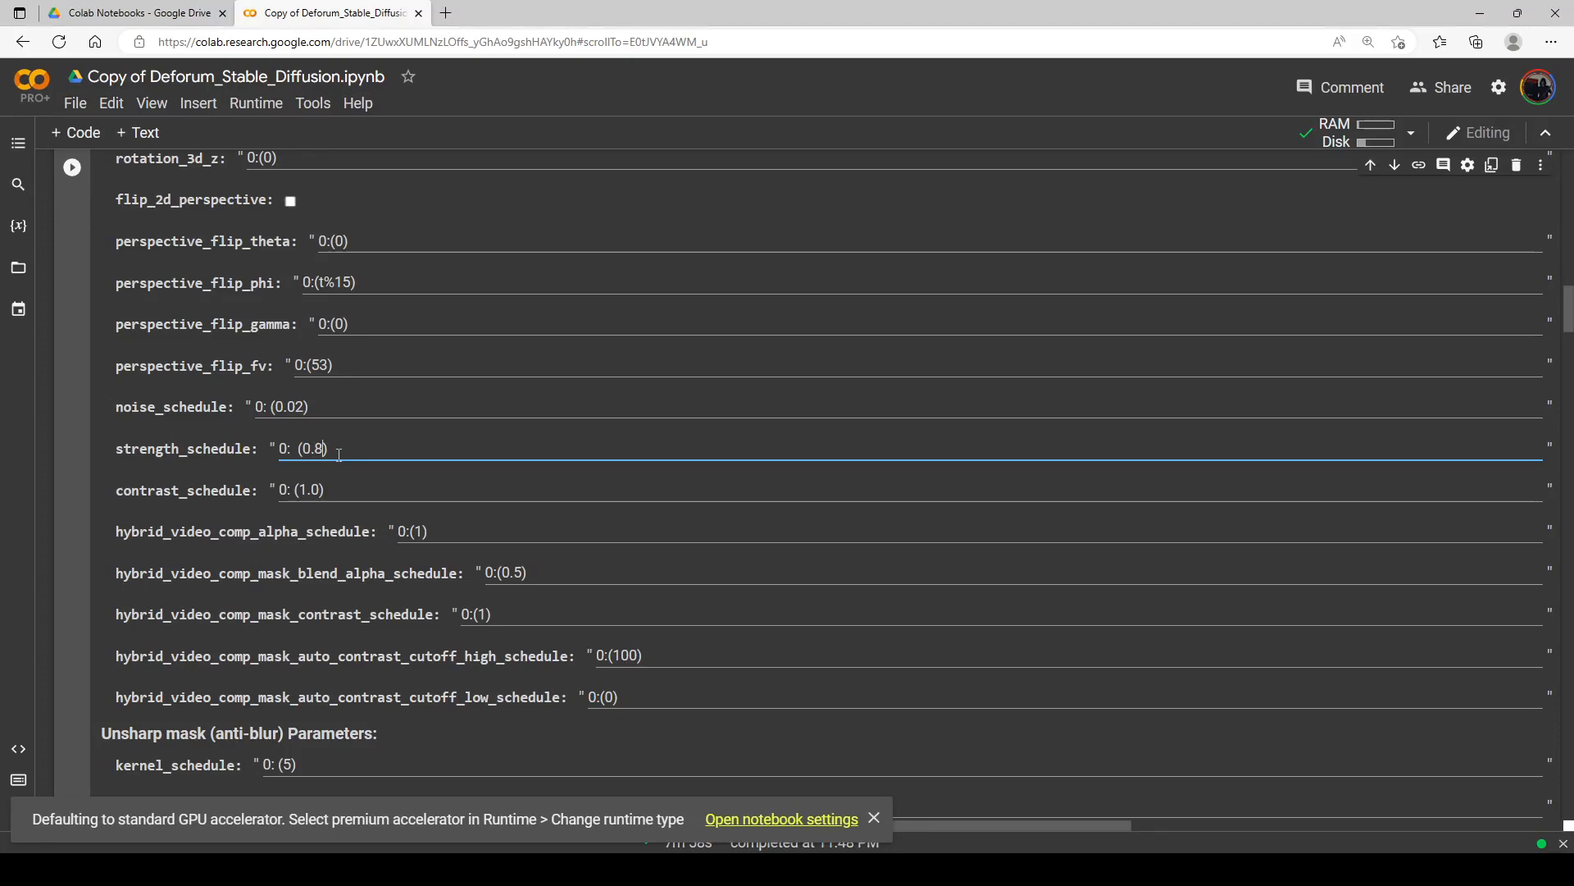
Step: Review the motion parameters, the hybrid video schedules, and the unsharp mask and coherence settings
{"action": "scroll", "coordinate": [339, 454], "scroll_direction": "up", "scroll_amount": 5}
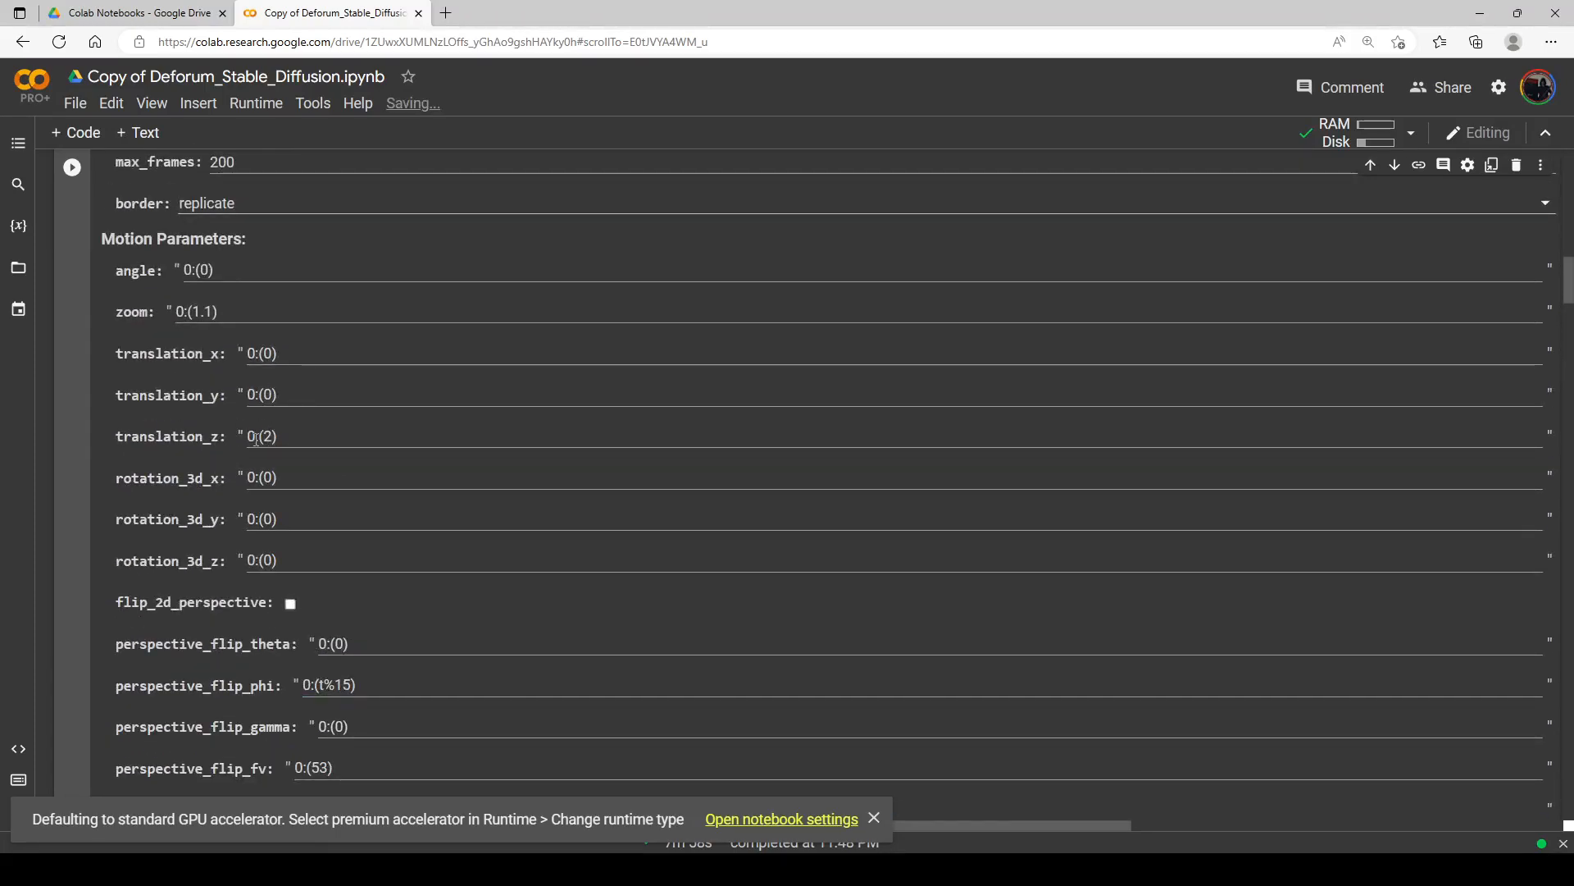
{"action": "scroll", "coordinate": [279, 435], "scroll_direction": "down", "scroll_amount": 2}
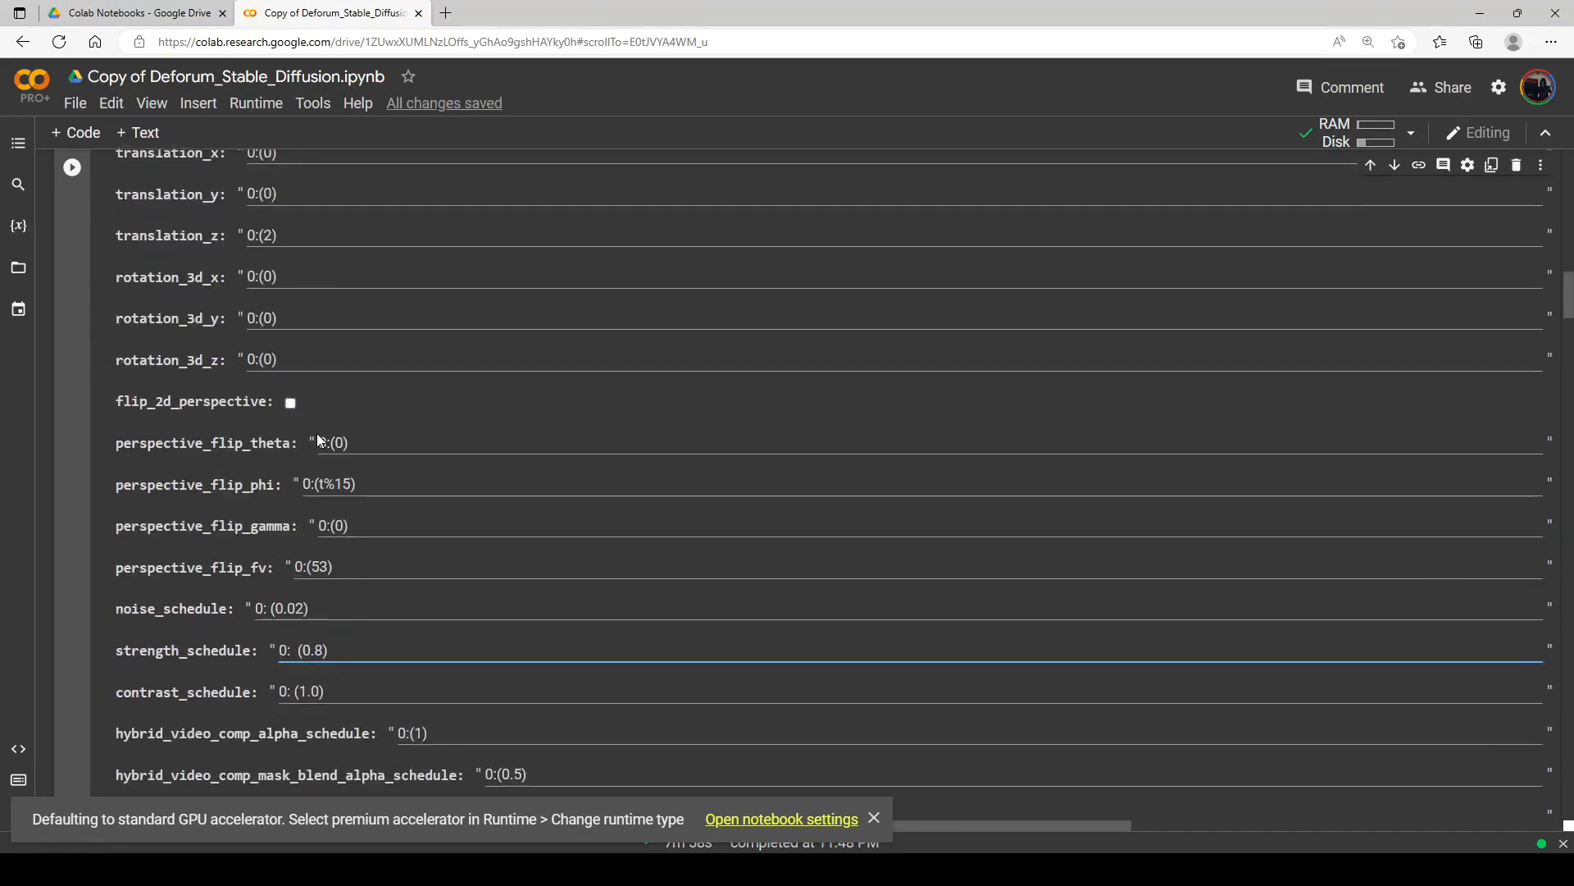
{"action": "scroll", "coordinate": [300, 662], "scroll_direction": "up", "scroll_amount": 2}
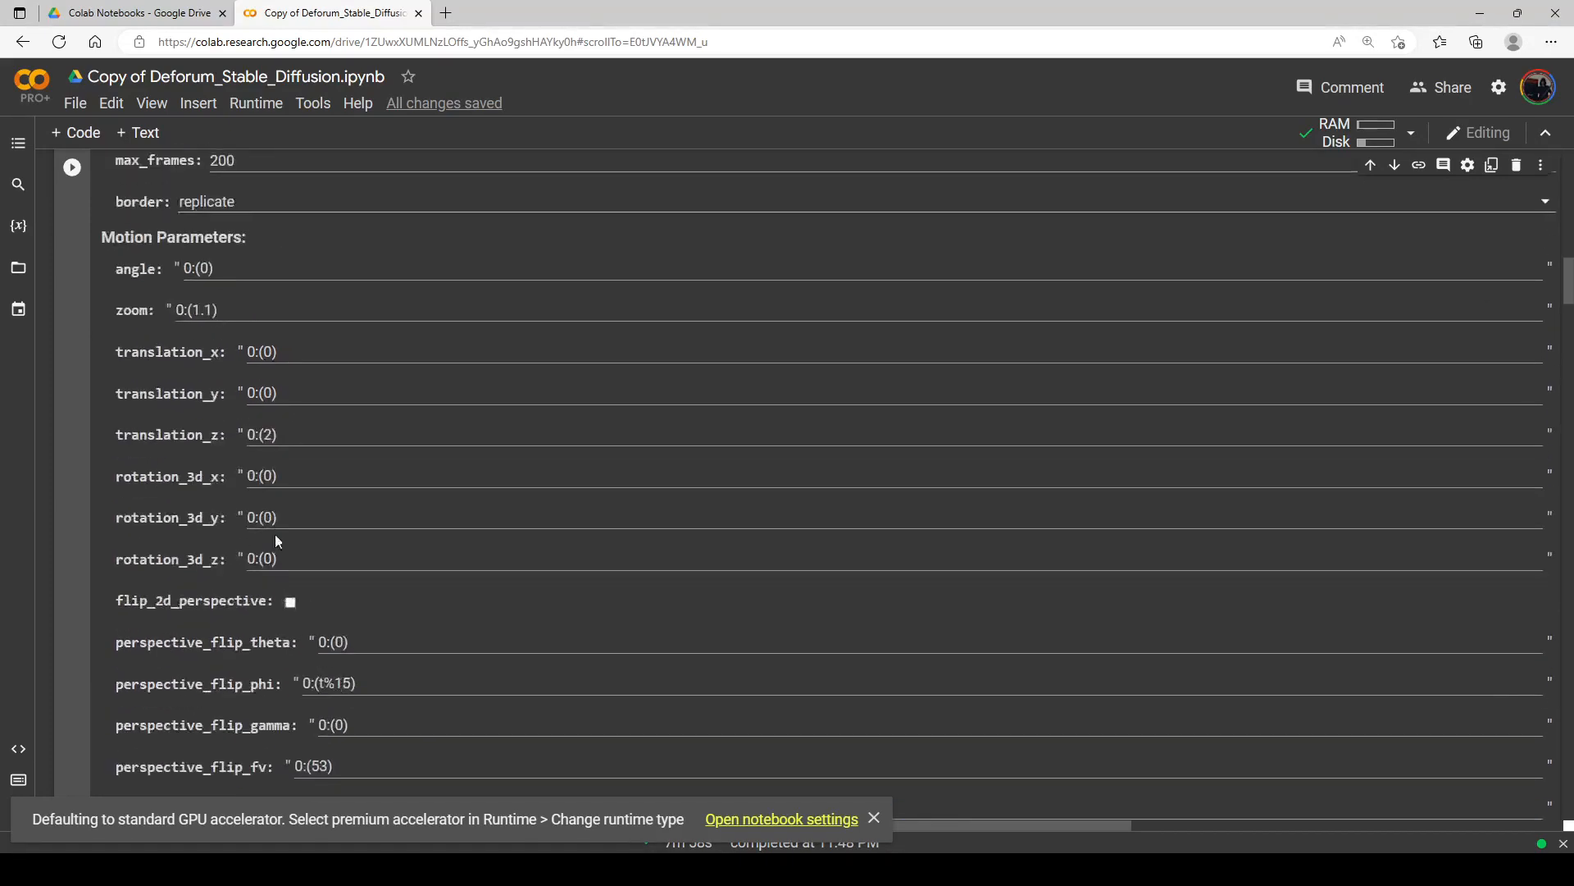
{"action": "scroll", "coordinate": [258, 445], "scroll_direction": "down", "scroll_amount": 3}
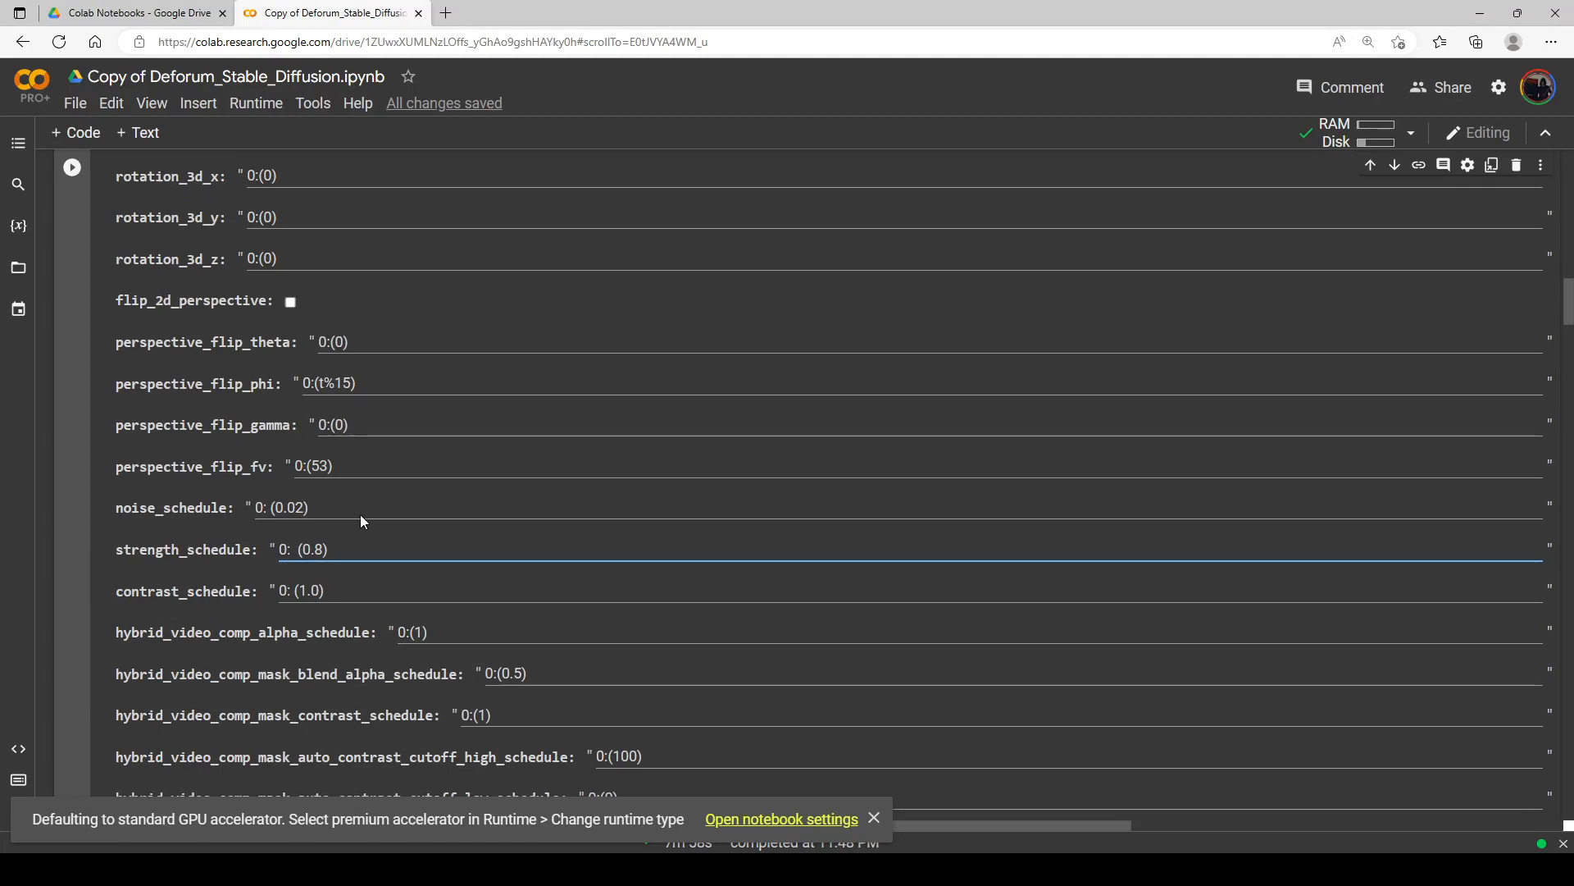
{"action": "scroll", "coordinate": [335, 525], "scroll_direction": "down", "scroll_amount": 1}
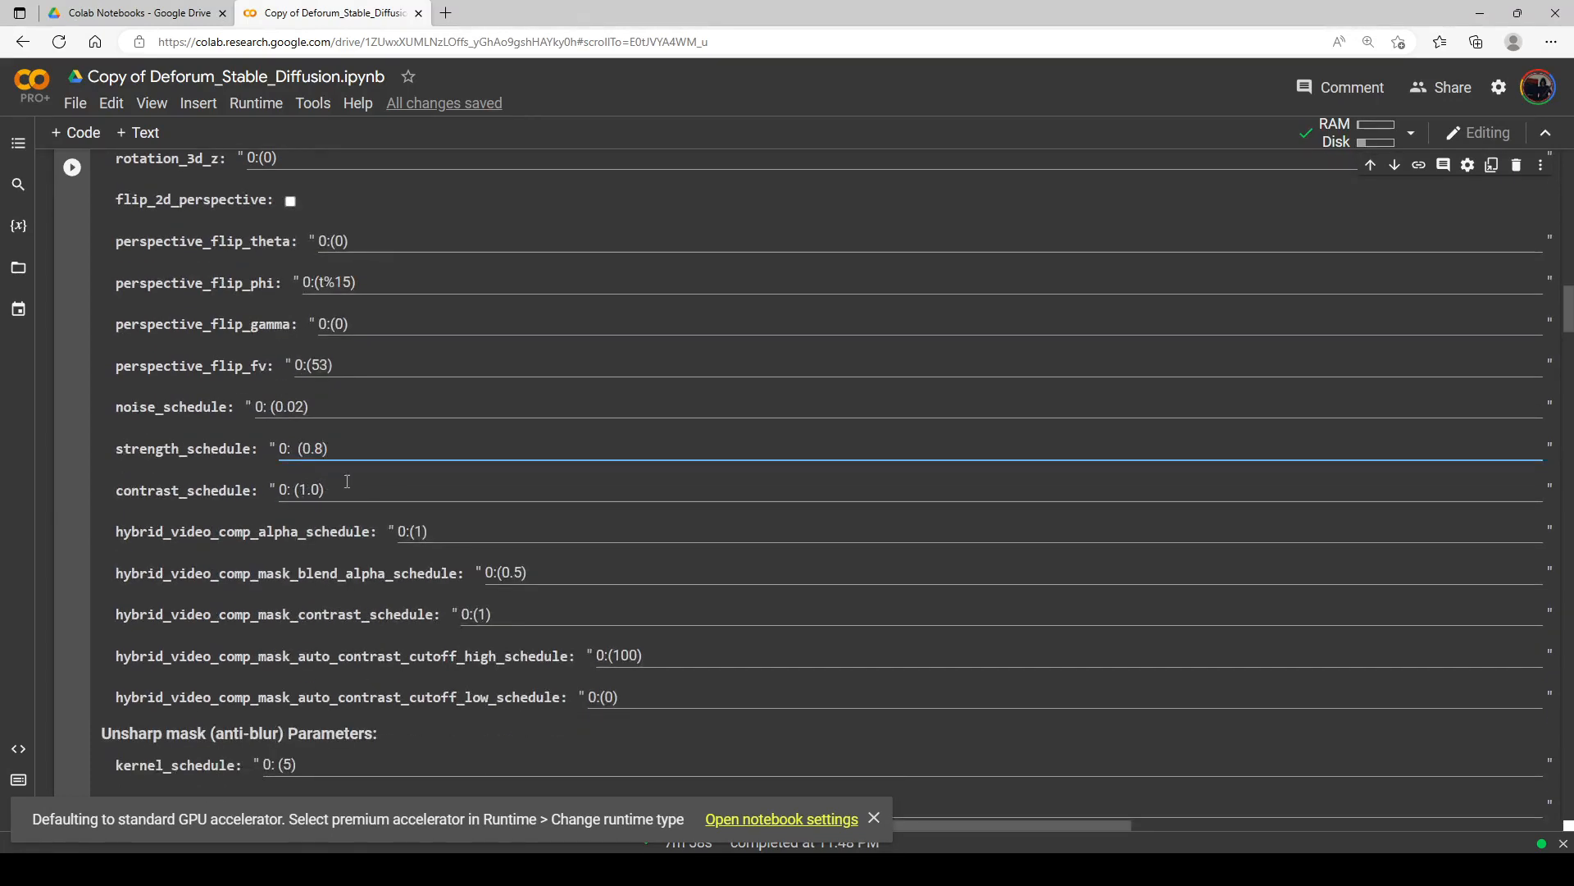
{"action": "scroll", "coordinate": [355, 359], "scroll_direction": "down", "scroll_amount": 1}
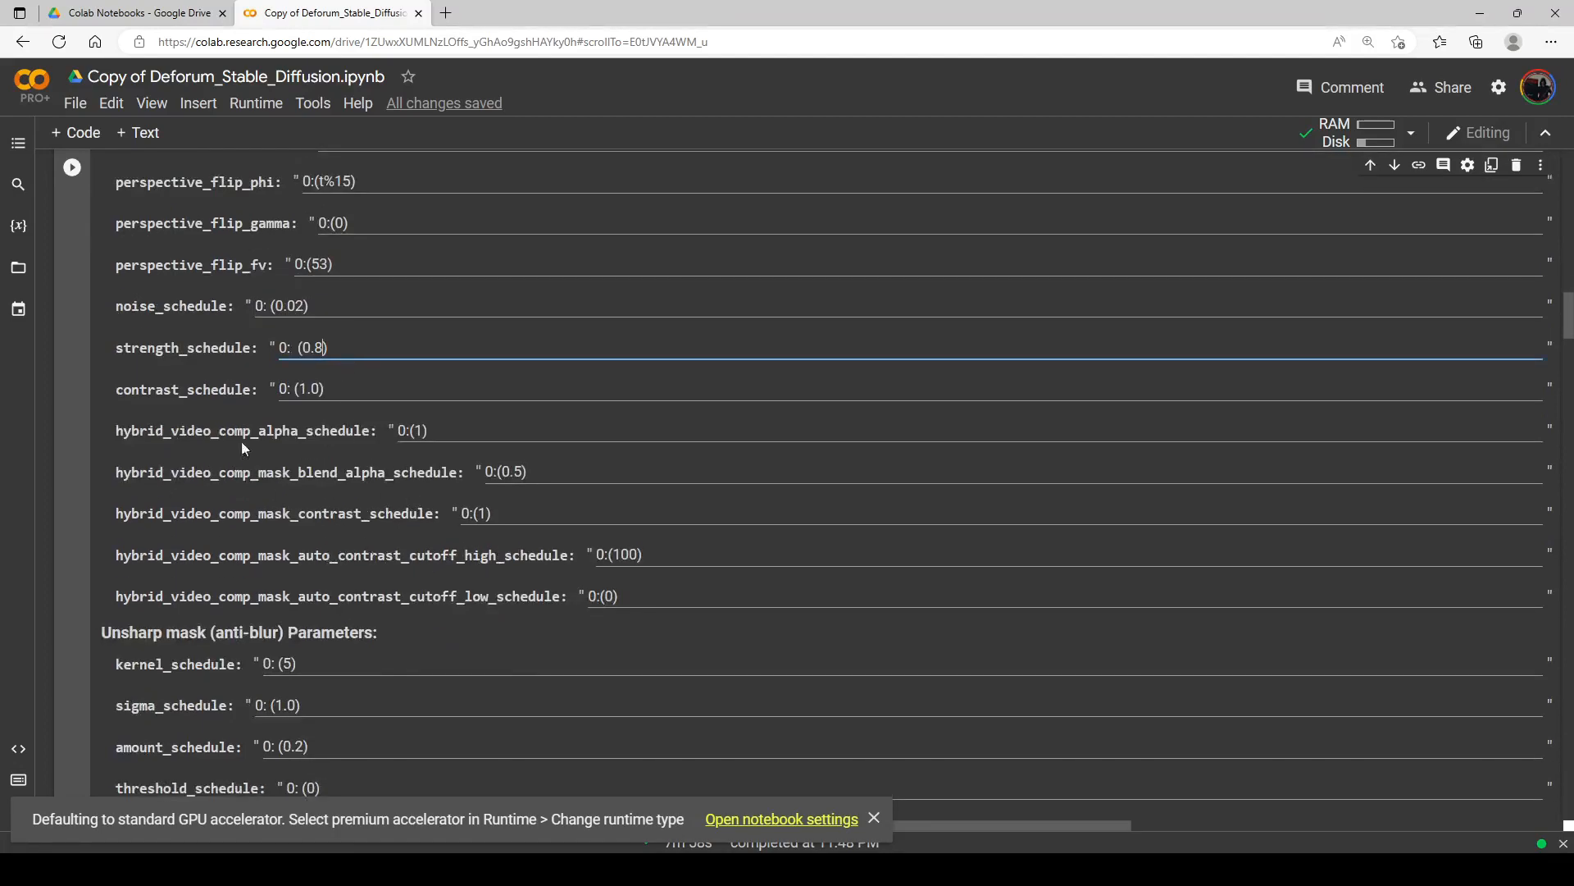
{"action": "scroll", "coordinate": [246, 492], "scroll_direction": "down", "scroll_amount": 1}
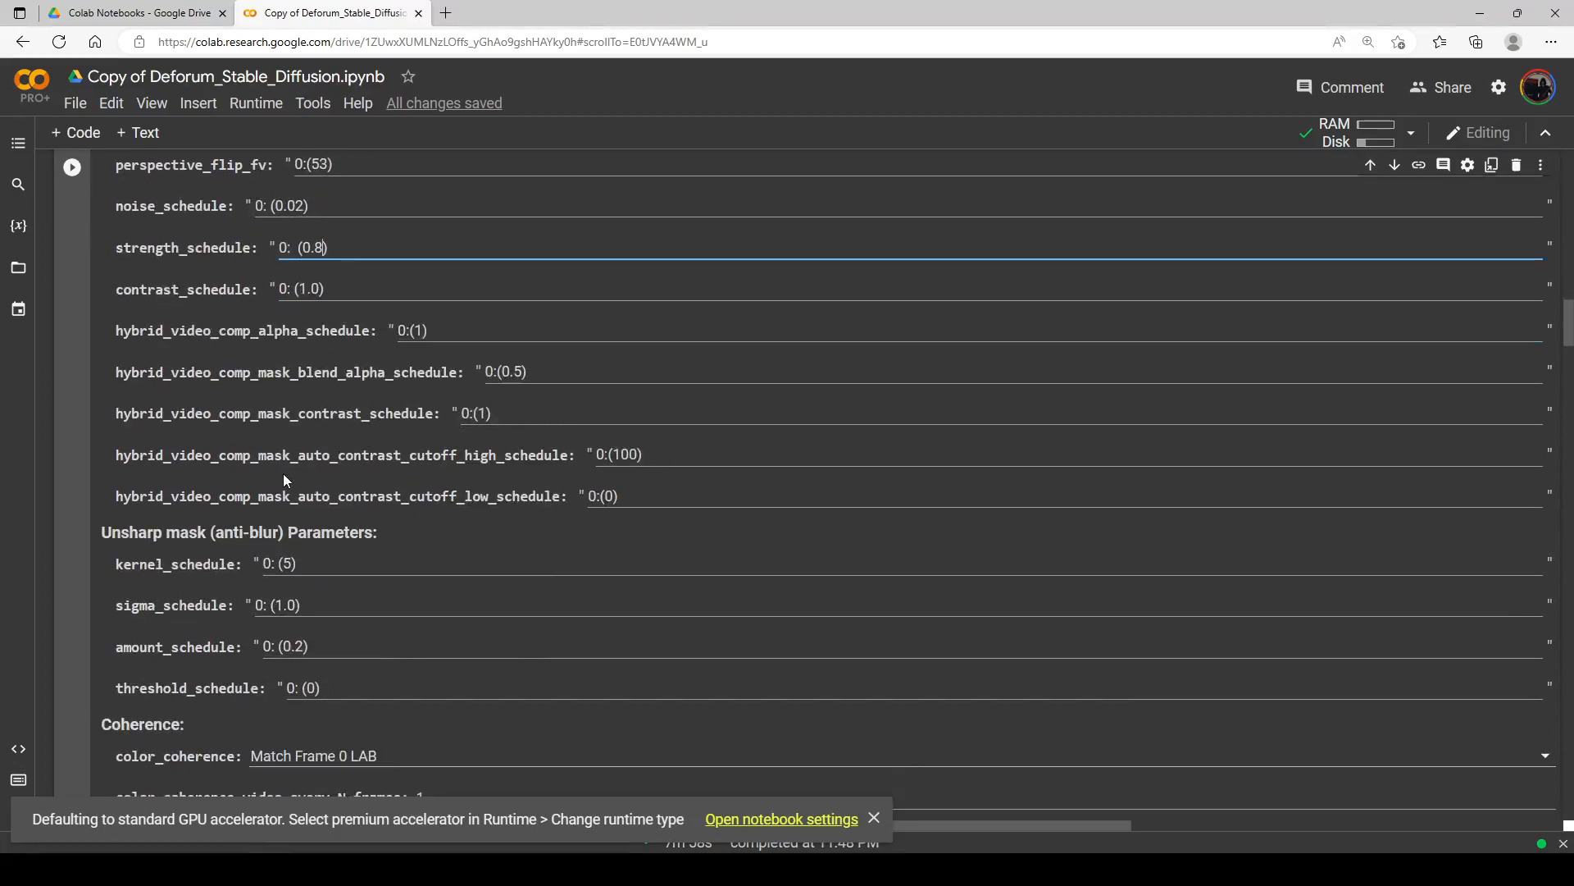
{"action": "scroll", "coordinate": [285, 481], "scroll_direction": "down", "scroll_amount": 1}
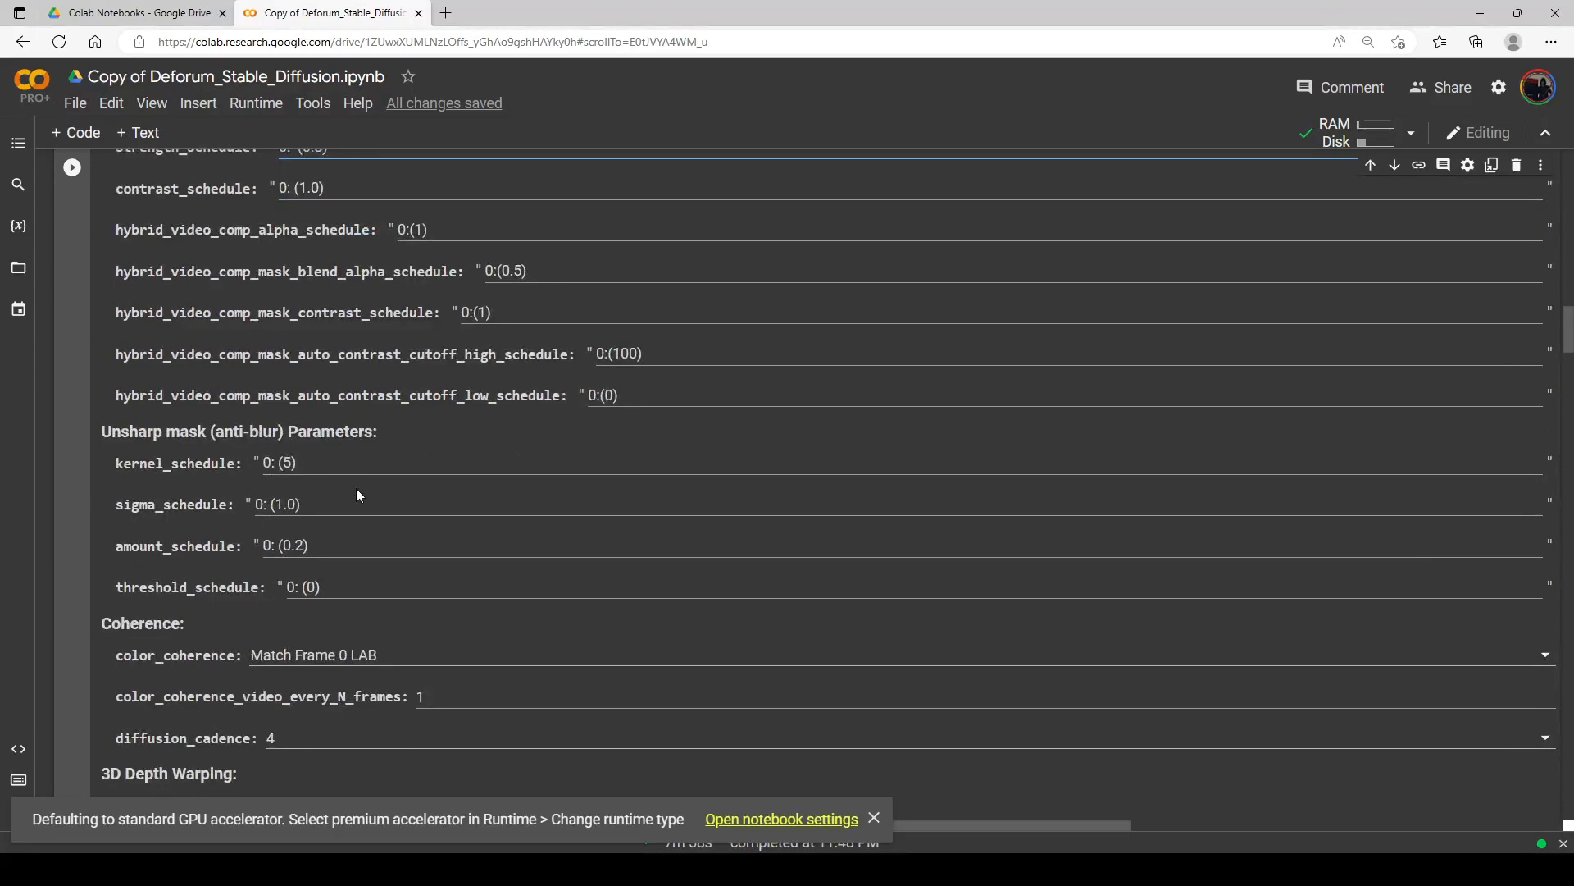
{"action": "scroll", "coordinate": [371, 449], "scroll_direction": "down", "scroll_amount": 1}
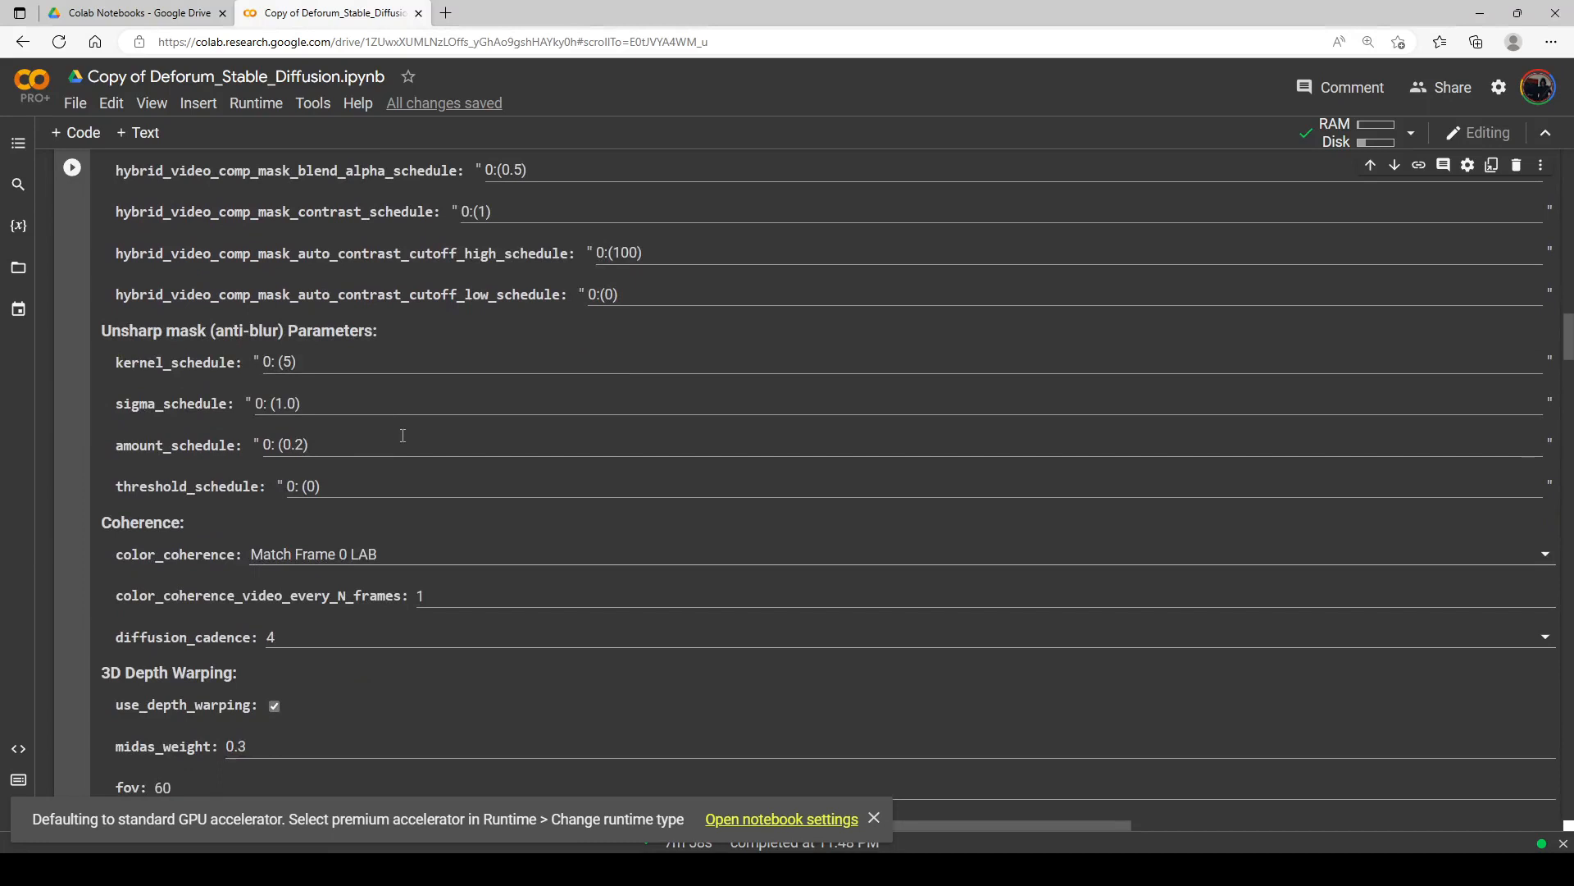
{"action": "scroll", "coordinate": [390, 456], "scroll_direction": "down", "scroll_amount": 1}
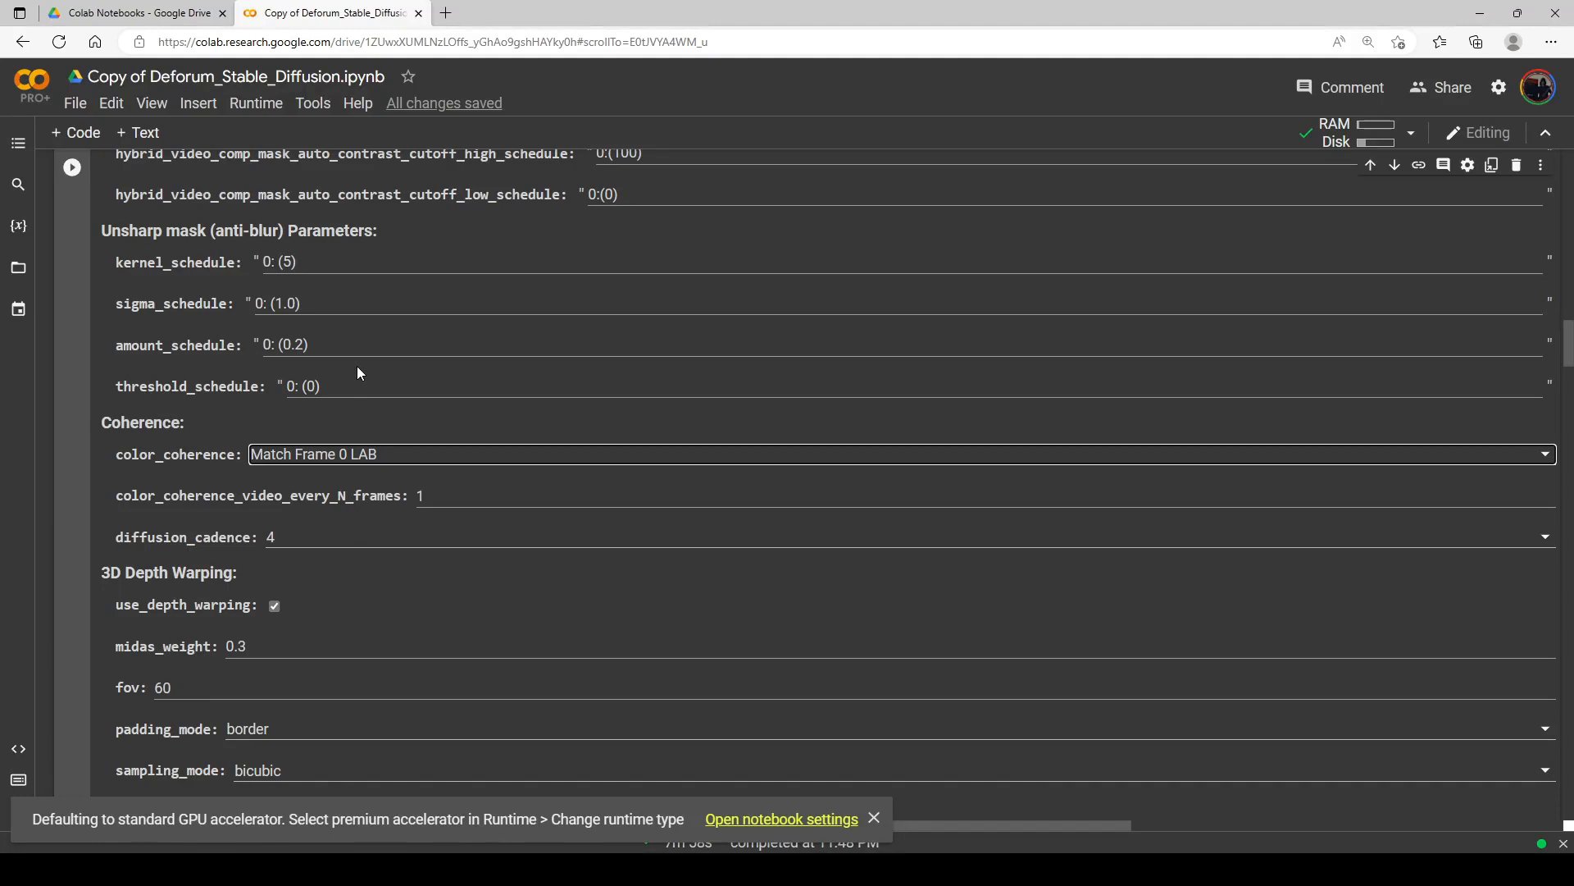
{"action": "scroll", "coordinate": [356, 373], "scroll_direction": "down", "scroll_amount": 1}
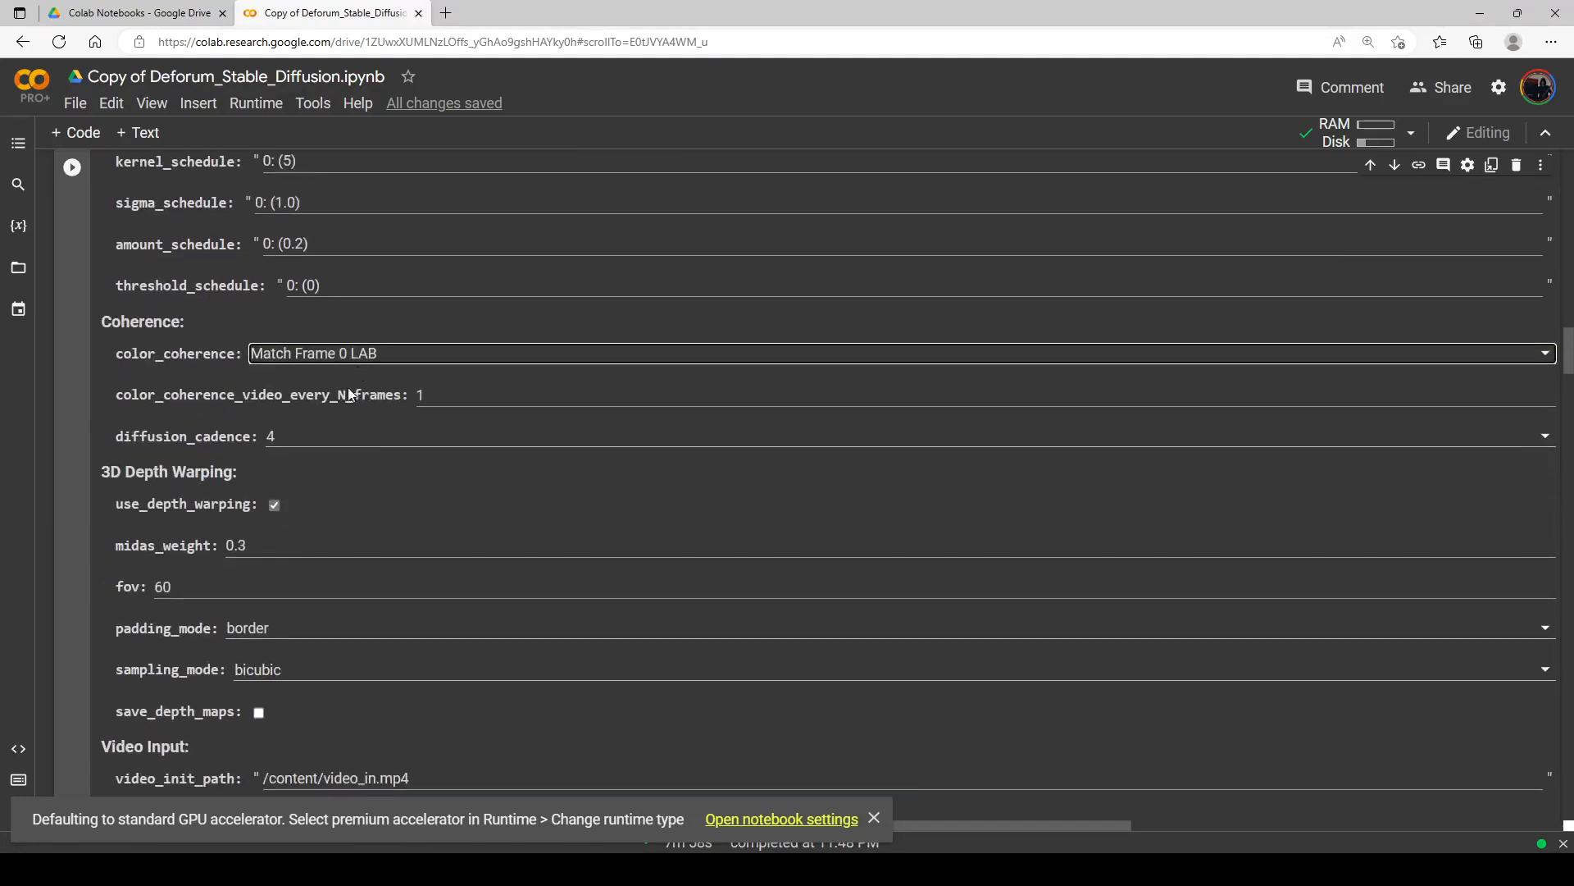
Step: Try a diffusion_cadence of 6 in the Coherence settings and return it to 4
{"action": "left_click", "coordinate": [292, 436]}
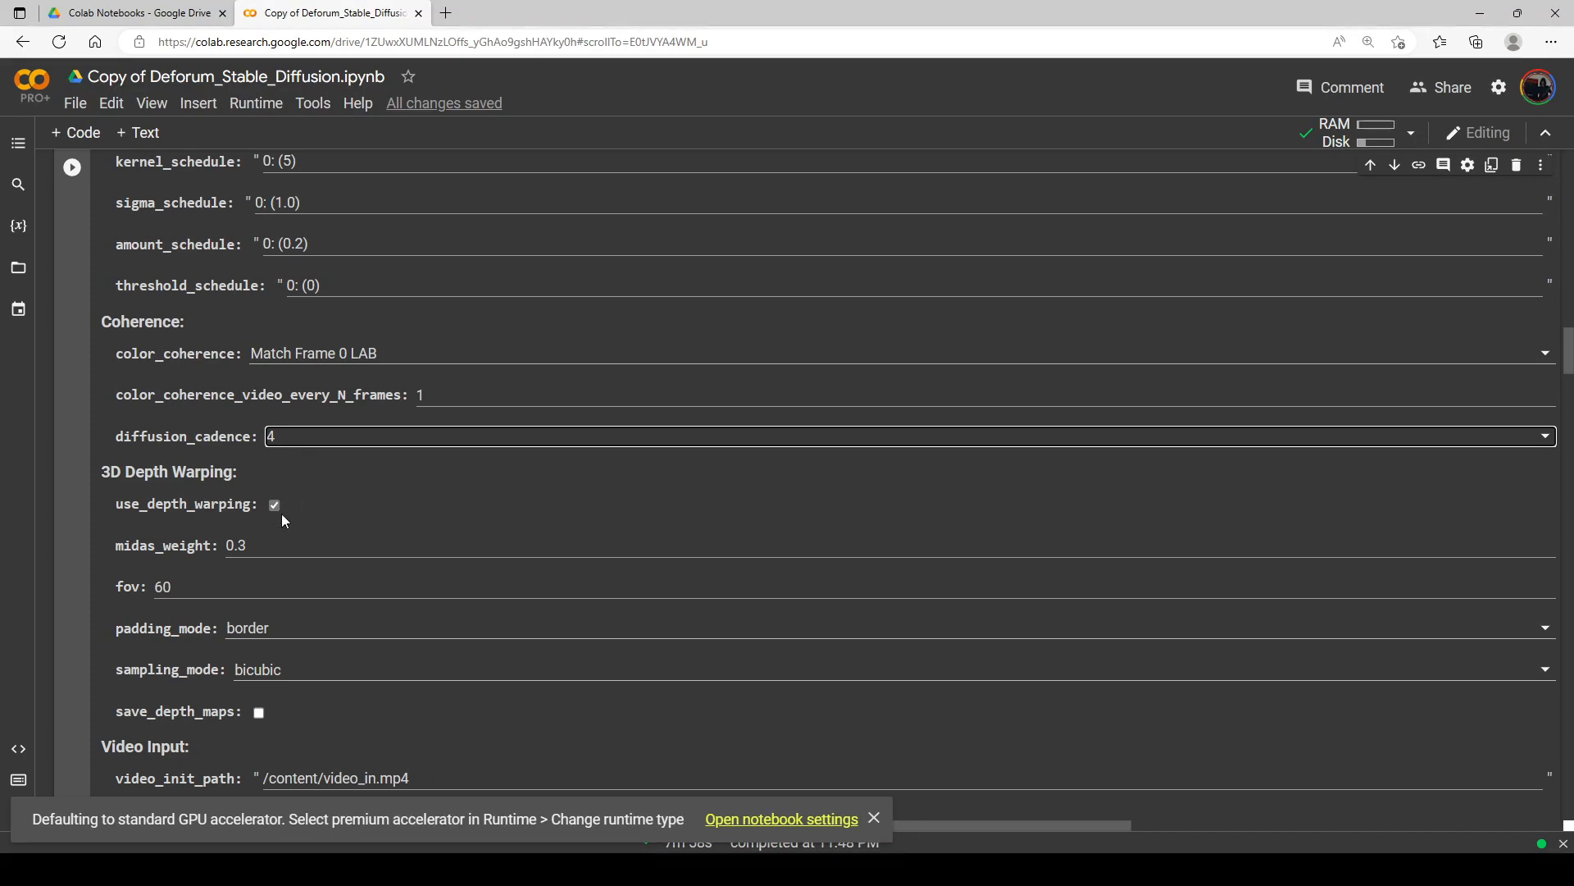
{"action": "key", "text": "BackSpace"}
{"action": "type", "text": "6"}
{"action": "type", "text": "4"}
{"action": "scroll", "coordinate": [251, 368], "scroll_direction": "up", "scroll_amount": 1}
{"action": "scroll", "coordinate": [241, 374], "scroll_direction": "down", "scroll_amount": 1}
{"action": "scroll", "coordinate": [269, 469], "scroll_direction": "down", "scroll_amount": 1}
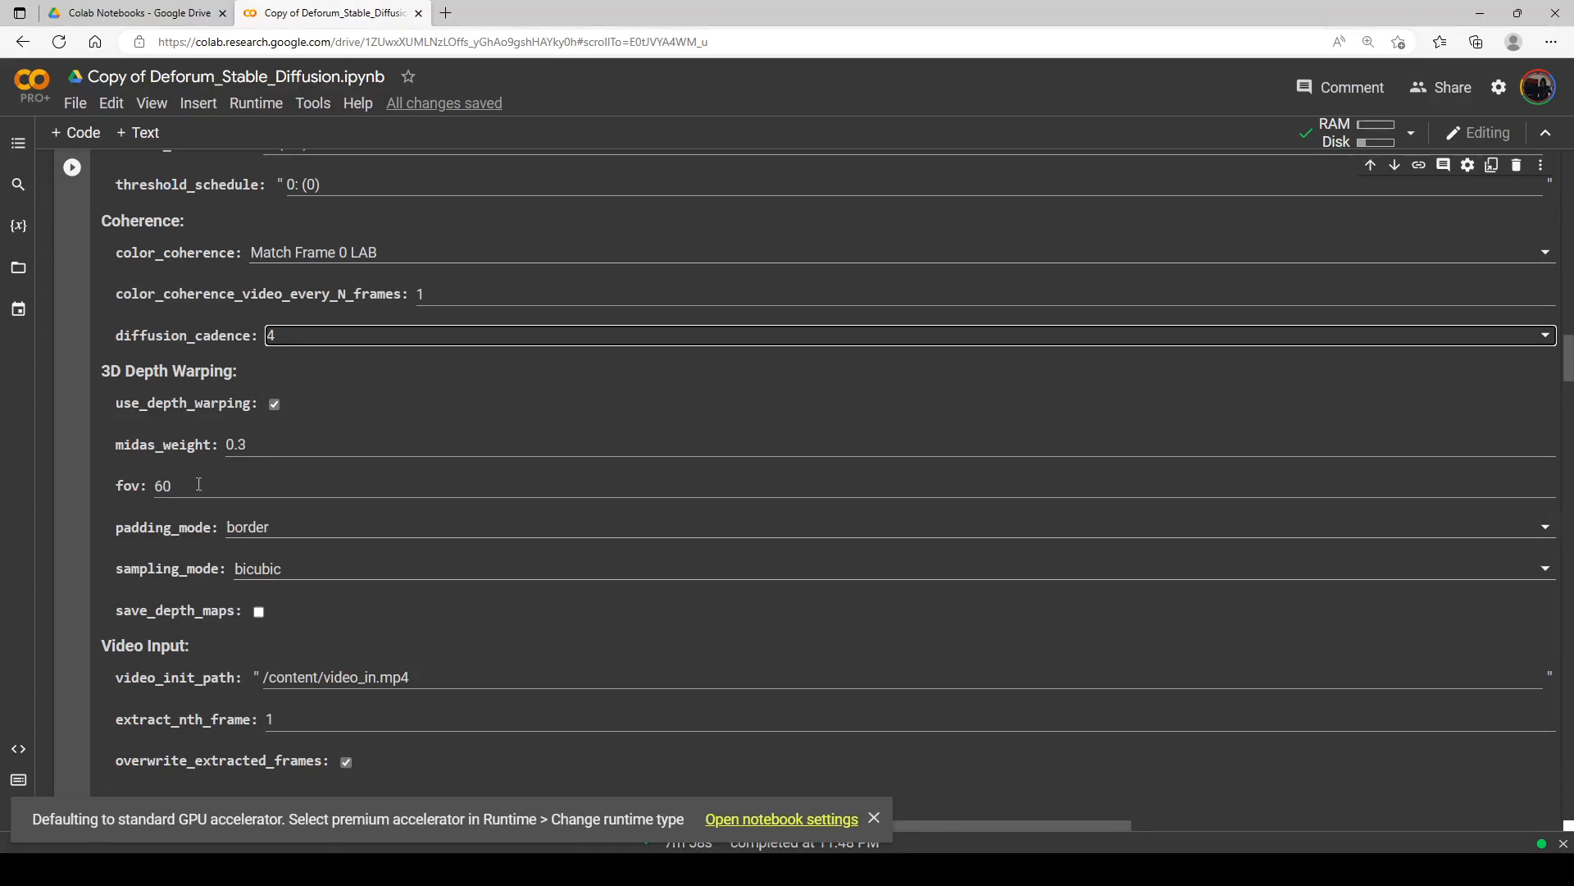
Step: Try a 3D Depth Warping fov of 40 and return it to 60
{"action": "left_click_drag", "start_coordinate": [197, 484], "coordinate": [131, 485]}
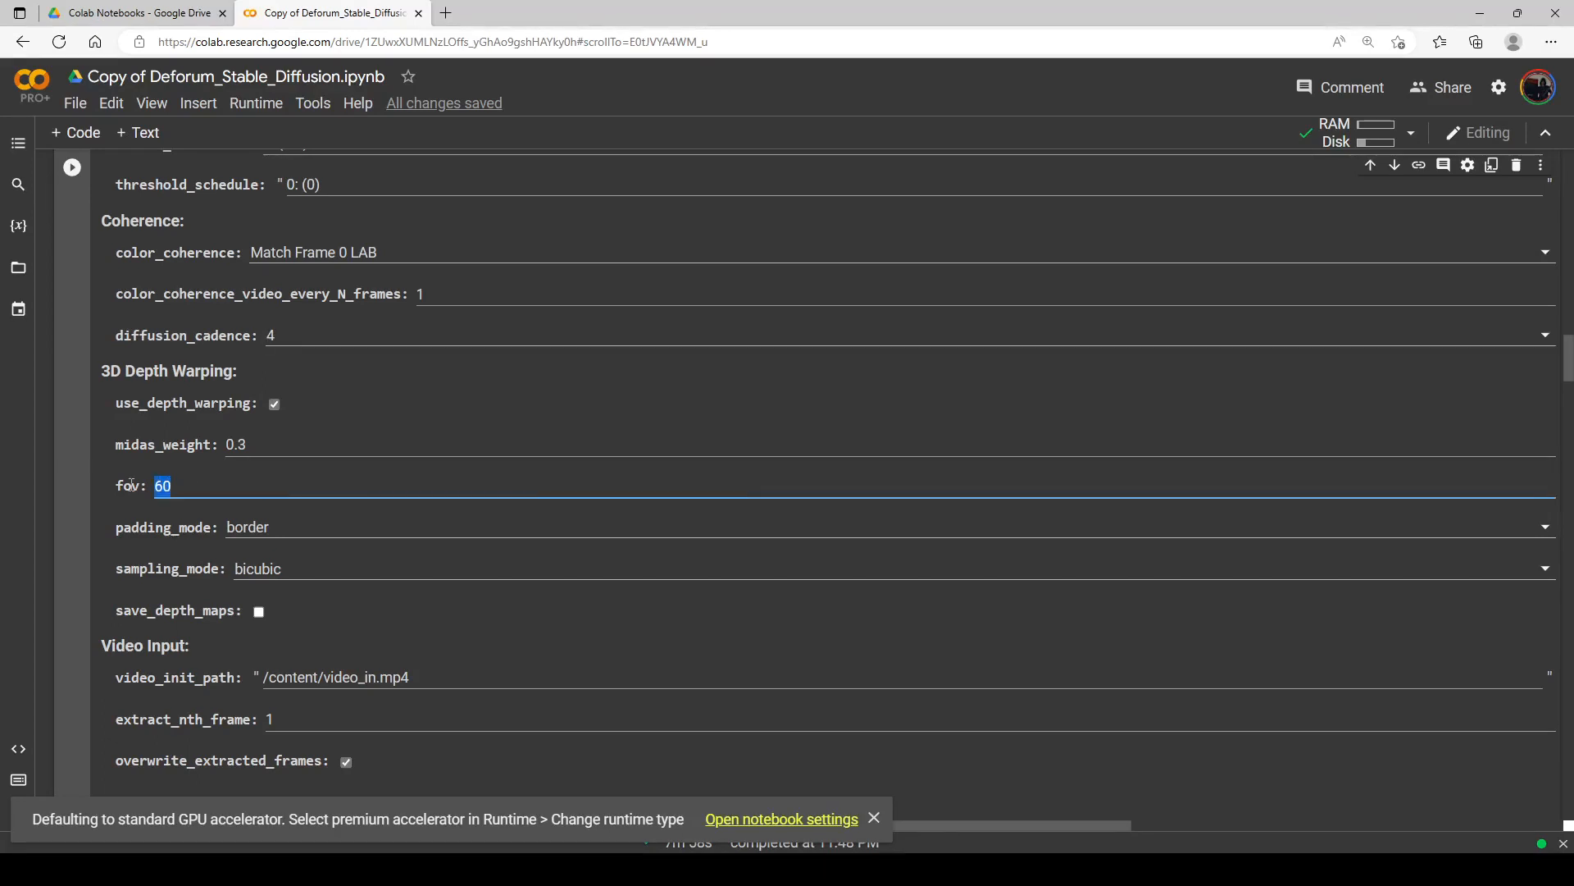
{"action": "type", "text": "40"}
{"action": "key", "text": "BackSpace"}
{"action": "key", "text": "BackSpace"}
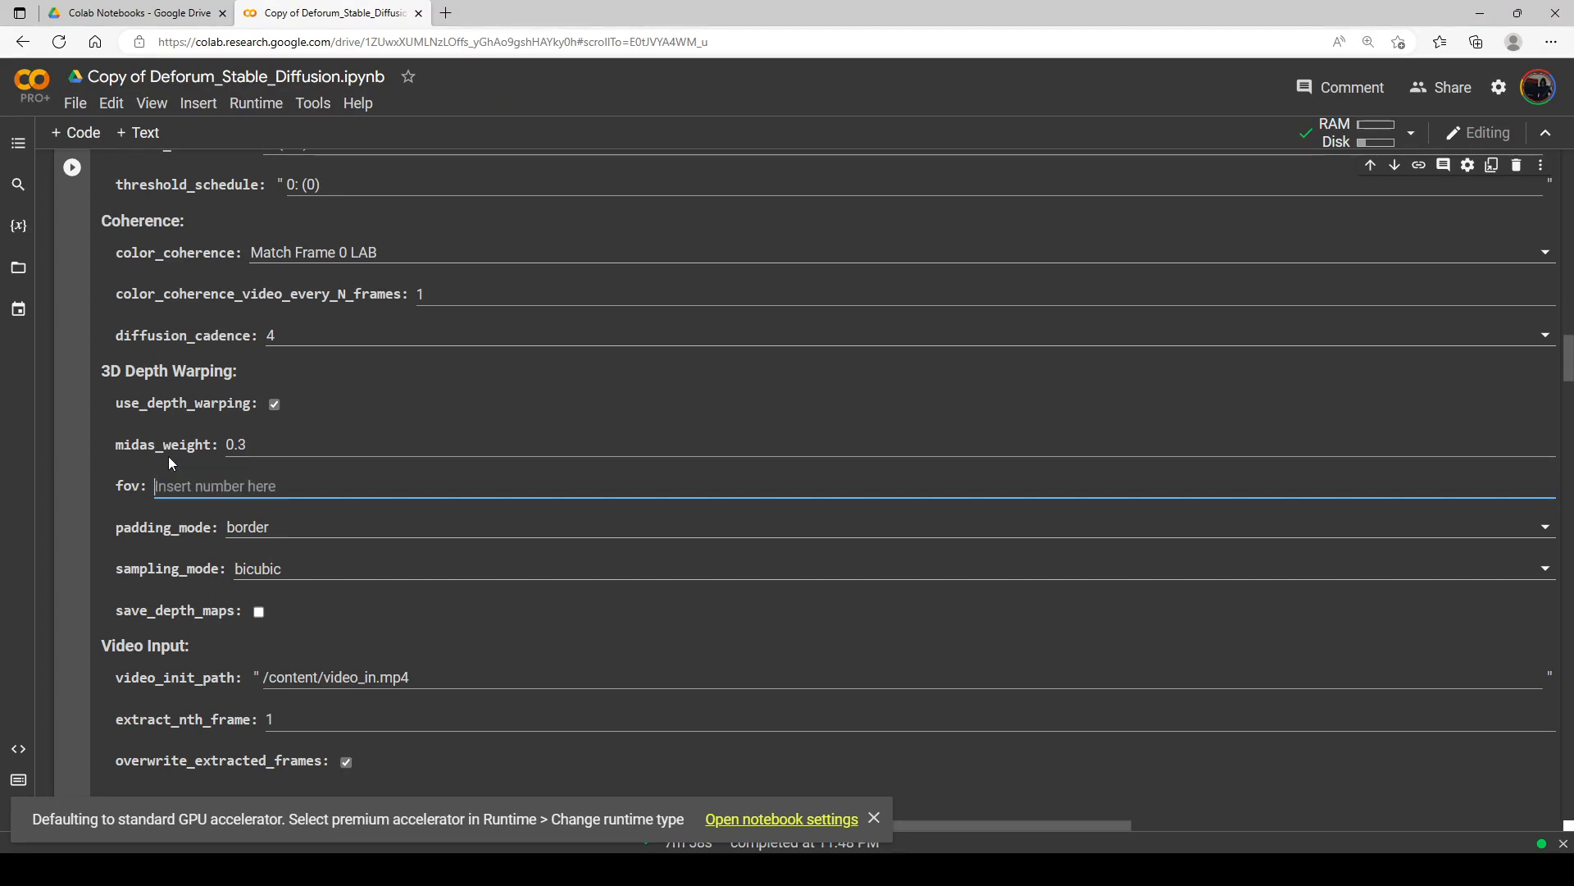
{"action": "type", "text": "60"}
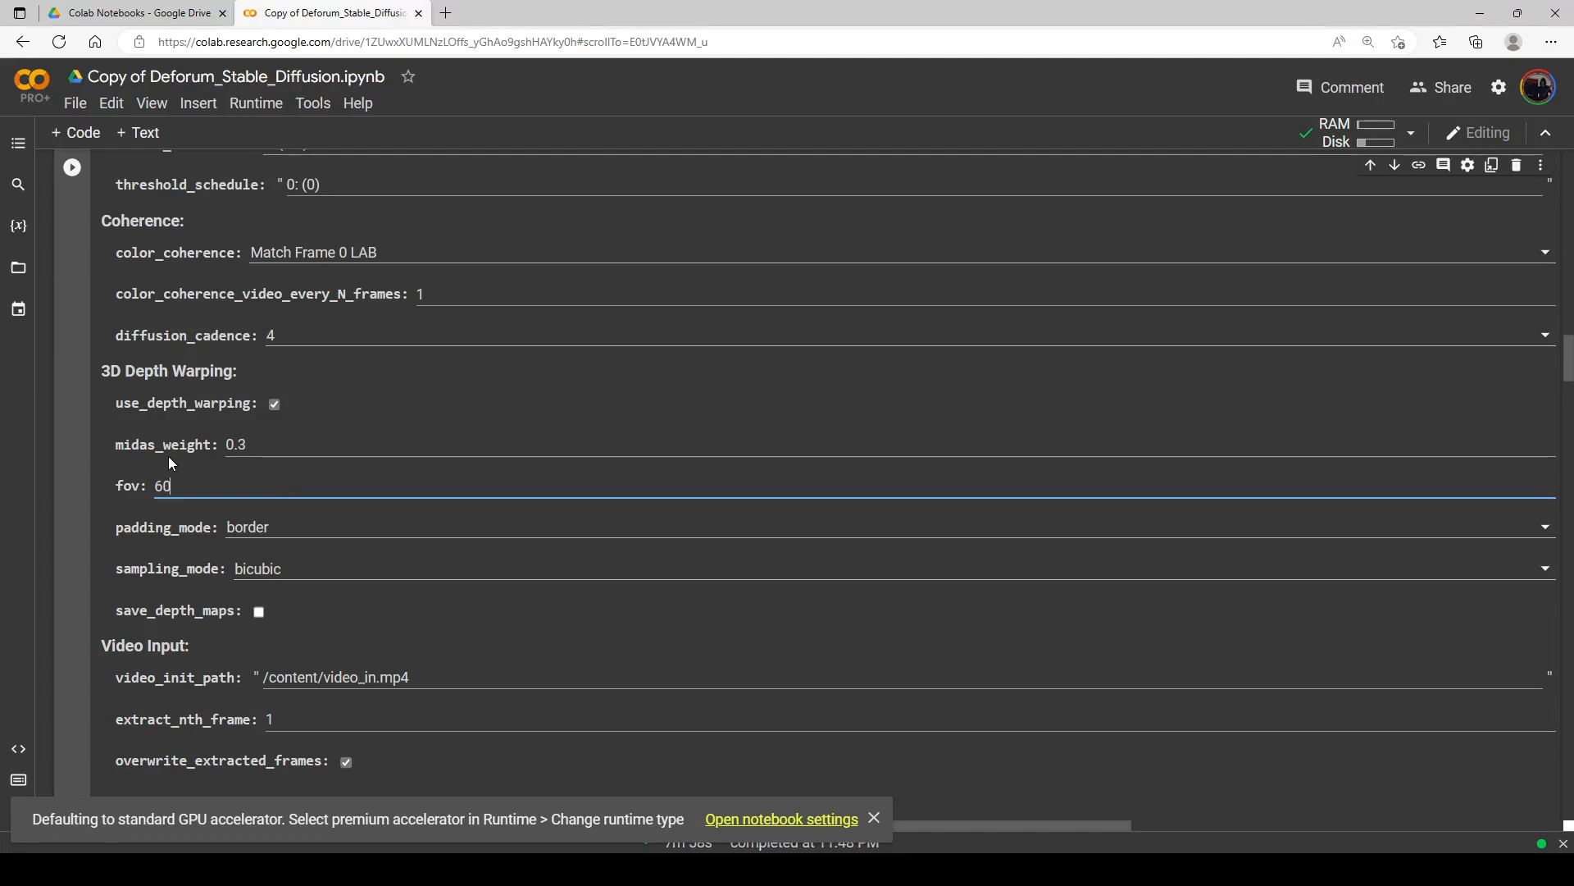
Step: Try a wider 3D Depth Warping fov of 100 and restore it to 60
{"action": "key", "text": "BackSpace"}
{"action": "key", "text": "BackSpace"}
{"action": "type", "text": "100"}
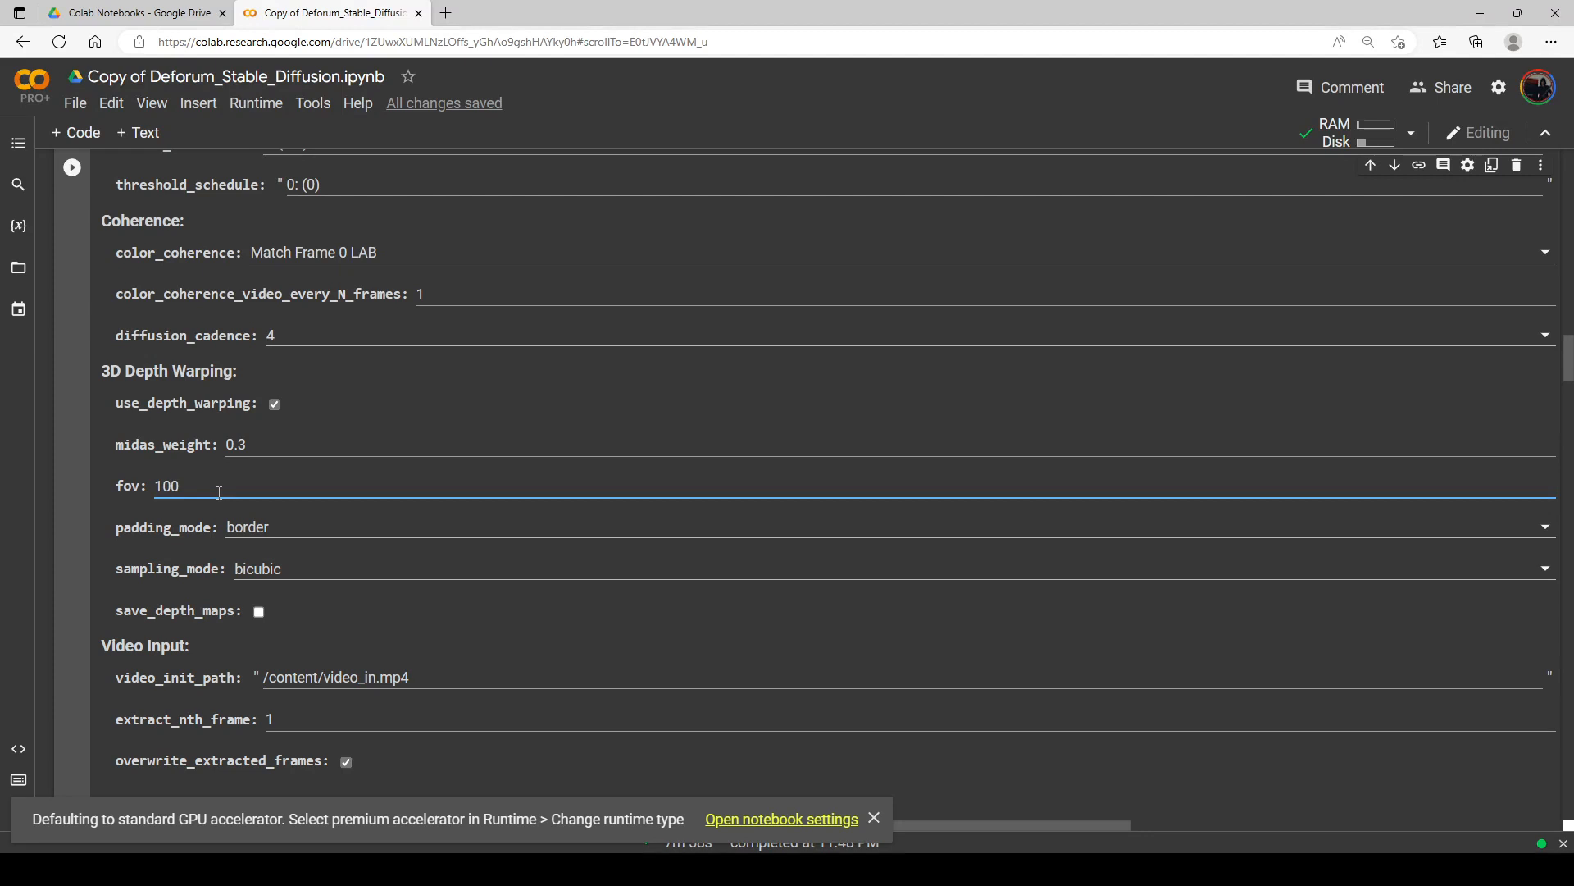
{"action": "left_click_drag", "start_coordinate": [215, 489], "coordinate": [139, 486]}
{"action": "type", "text": "60"}
Step: Review the unsharp mask, noise and strength schedules against the translation and rotation motion parameters
{"action": "scroll", "coordinate": [328, 468], "scroll_direction": "up", "scroll_amount": 5}
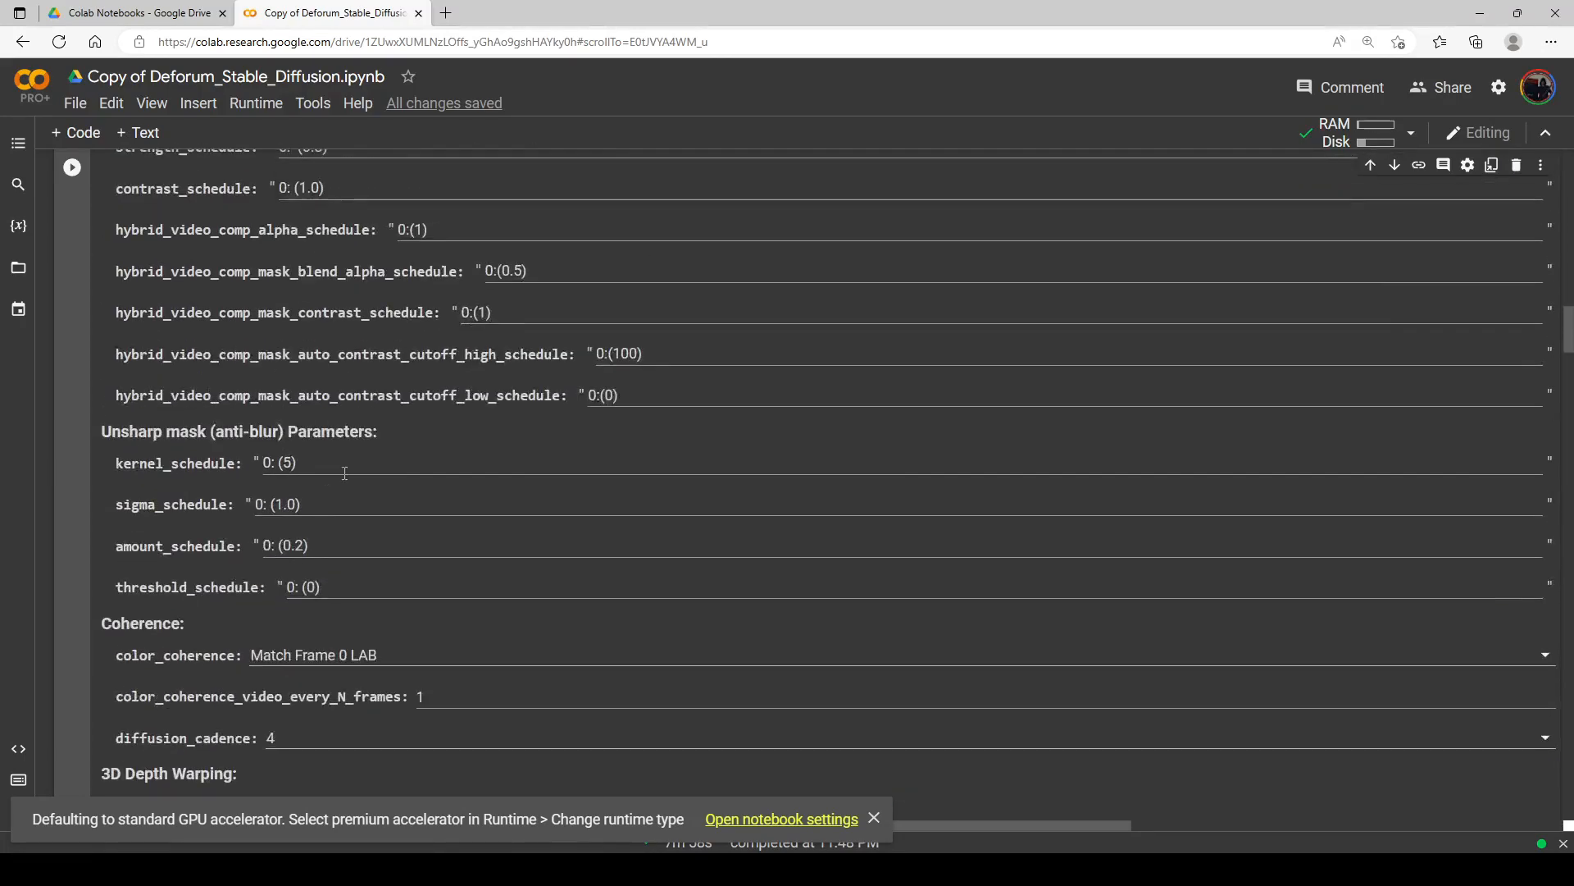
{"action": "scroll", "coordinate": [344, 473], "scroll_direction": "up", "scroll_amount": 1}
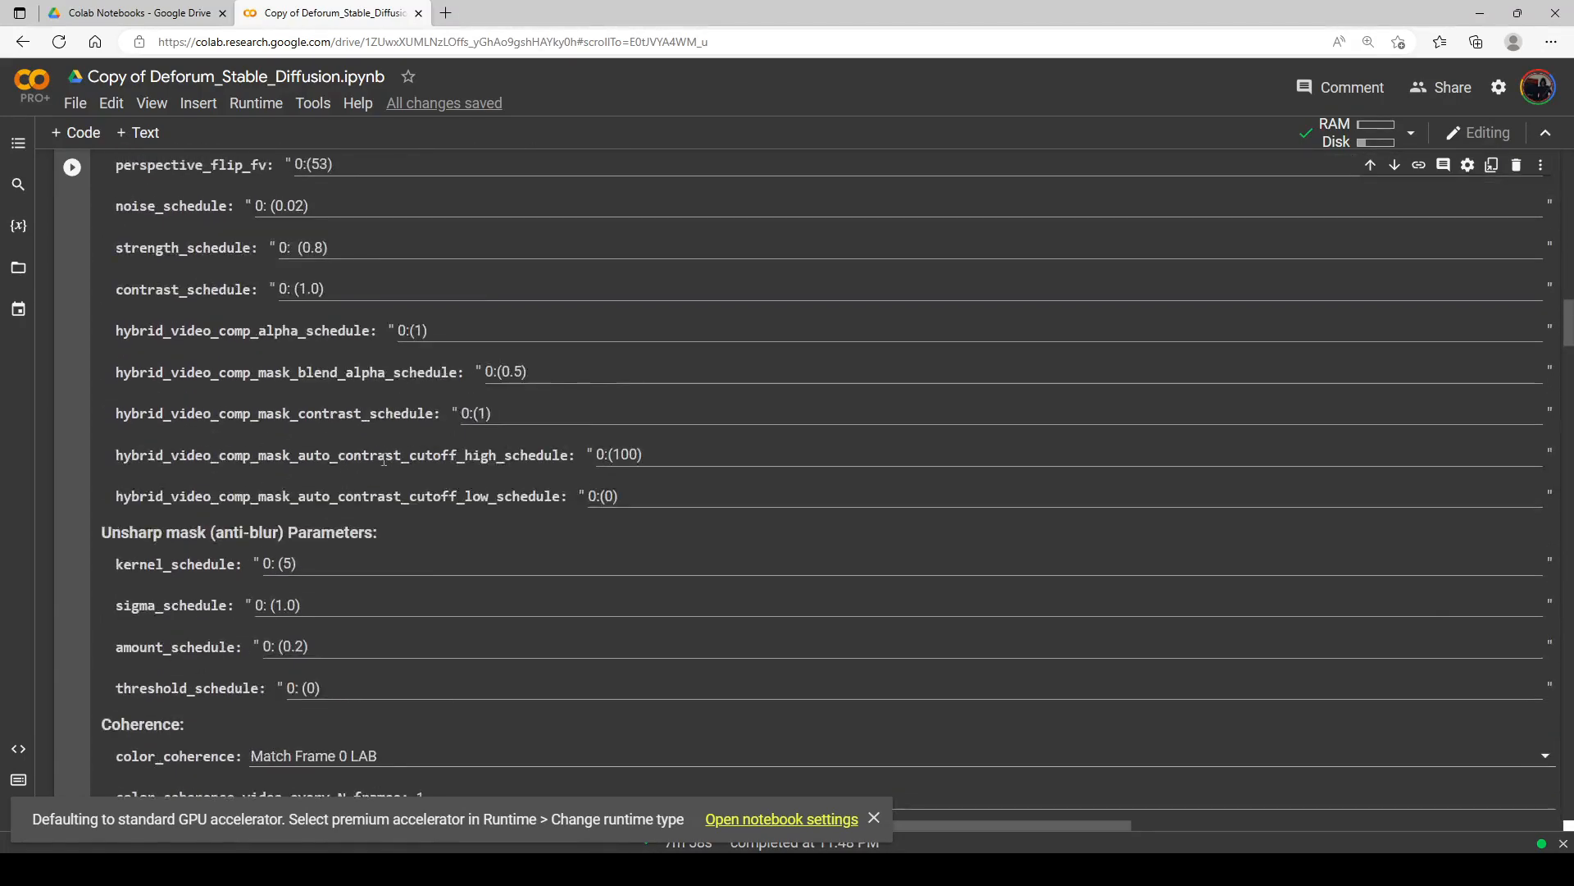
{"action": "scroll", "coordinate": [383, 459], "scroll_direction": "up", "scroll_amount": 1}
{"action": "scroll", "coordinate": [397, 459], "scroll_direction": "up", "scroll_amount": 2}
{"action": "scroll", "coordinate": [400, 465], "scroll_direction": "up", "scroll_amount": 4}
{"action": "scroll", "coordinate": [400, 465], "scroll_direction": "down", "scroll_amount": 3}
{"action": "scroll", "coordinate": [401, 459], "scroll_direction": "down", "scroll_amount": 2}
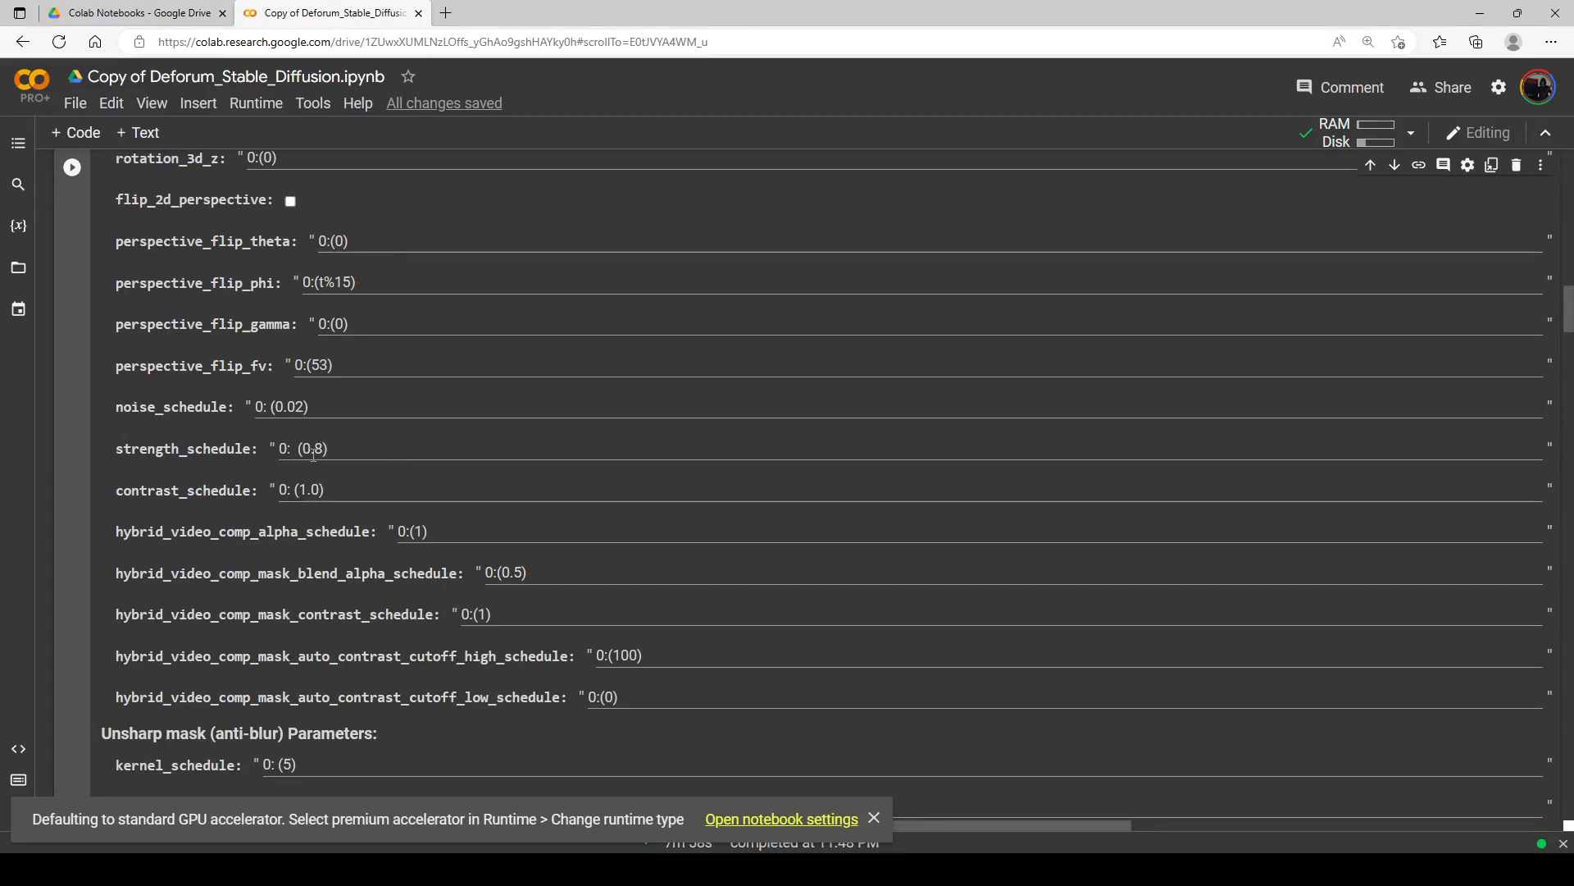
{"action": "scroll", "coordinate": [315, 448], "scroll_direction": "up", "scroll_amount": 2}
{"action": "scroll", "coordinate": [307, 443], "scroll_direction": "up", "scroll_amount": 3}
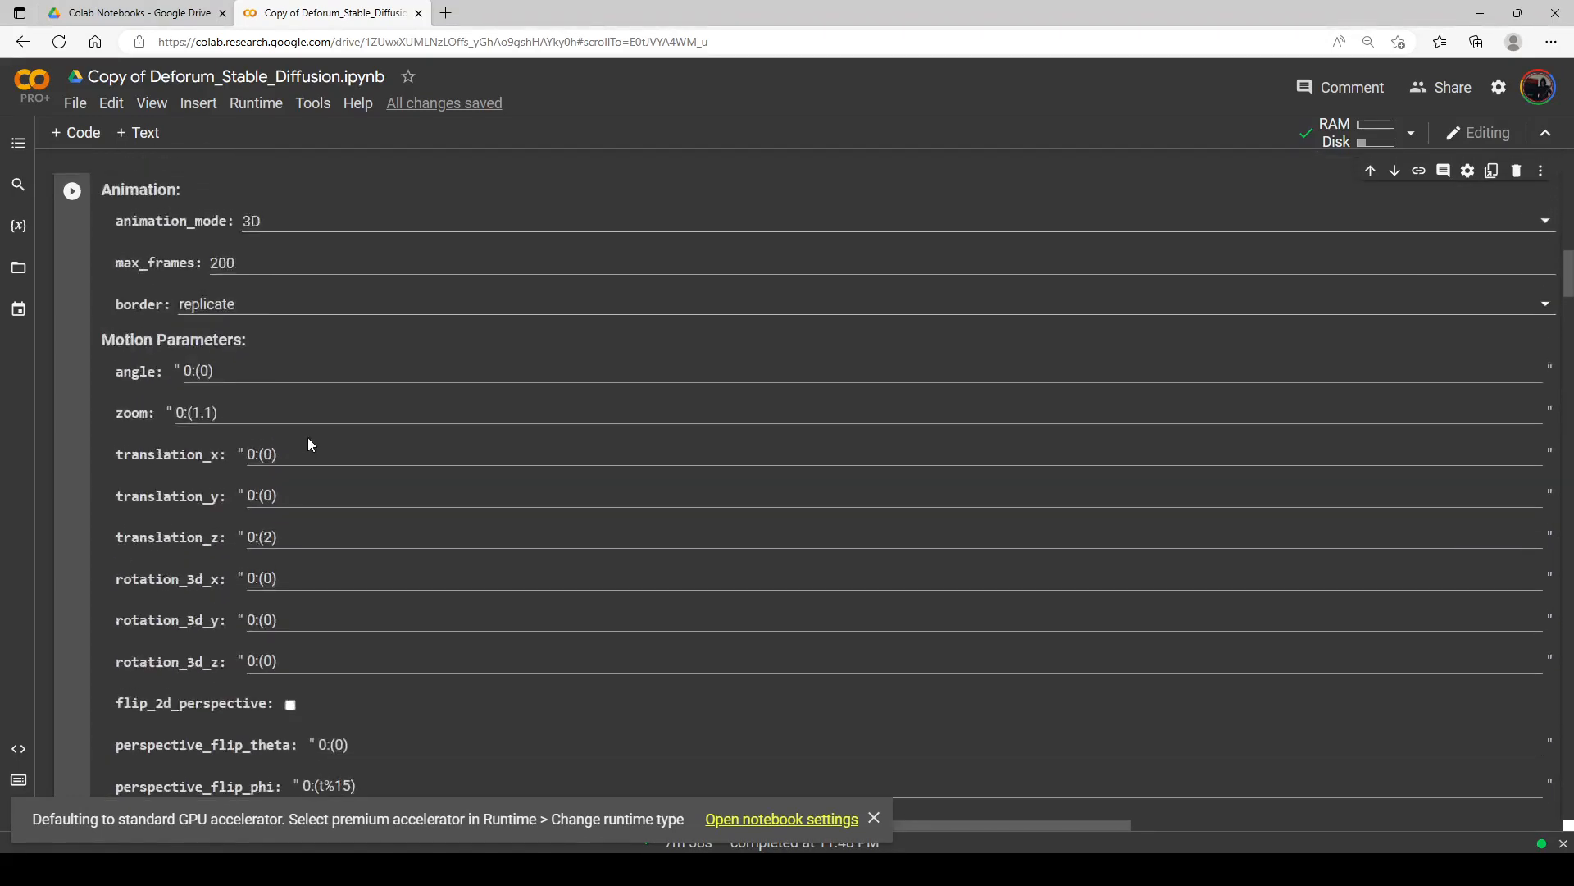
{"action": "scroll", "coordinate": [308, 443], "scroll_direction": "down", "scroll_amount": 1}
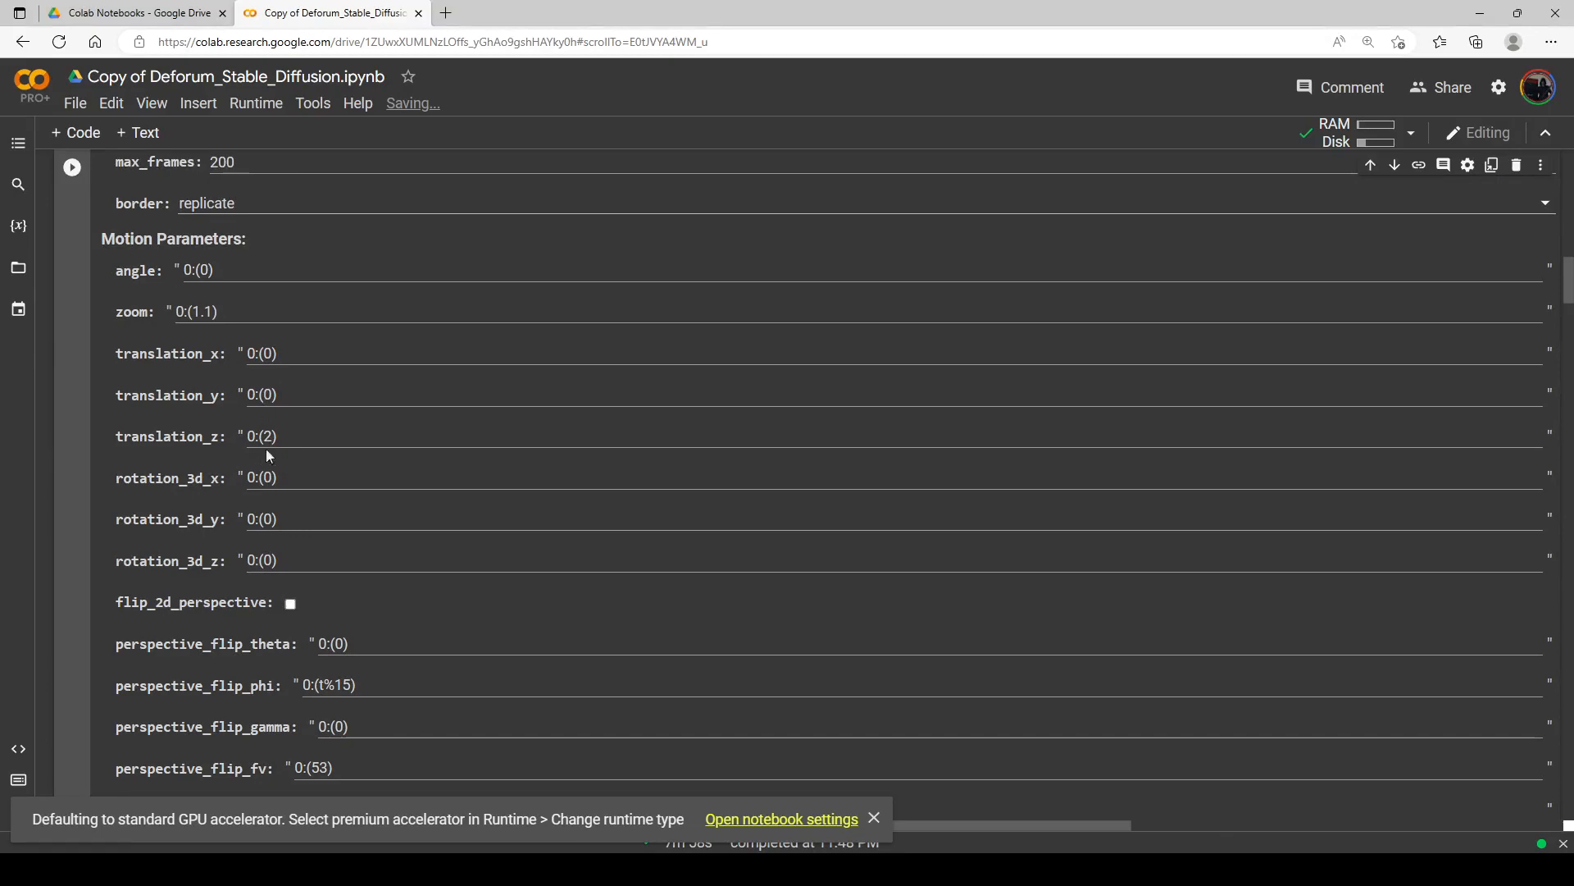
Step: Set translation_z to 0:(3) in the motion parameters
{"action": "scroll", "coordinate": [268, 435], "scroll_direction": "down", "scroll_amount": 4}
{"action": "scroll", "coordinate": [275, 262], "scroll_direction": "up", "scroll_amount": 2}
{"action": "left_click", "coordinate": [271, 236]}
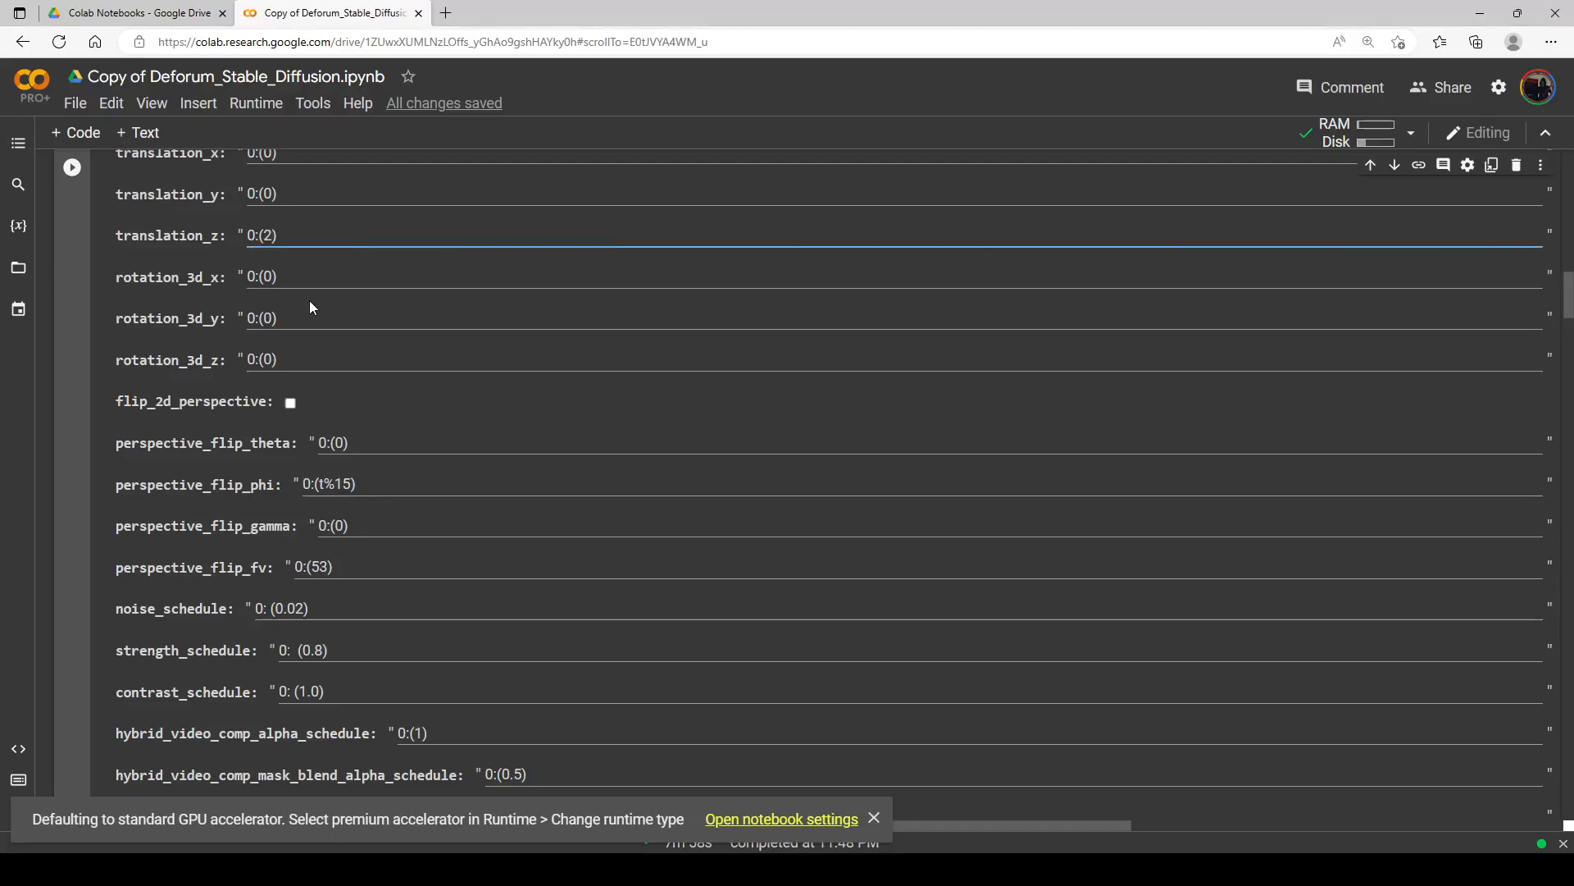
{"action": "key", "text": "BackSpace"}
{"action": "type", "text": "3"}
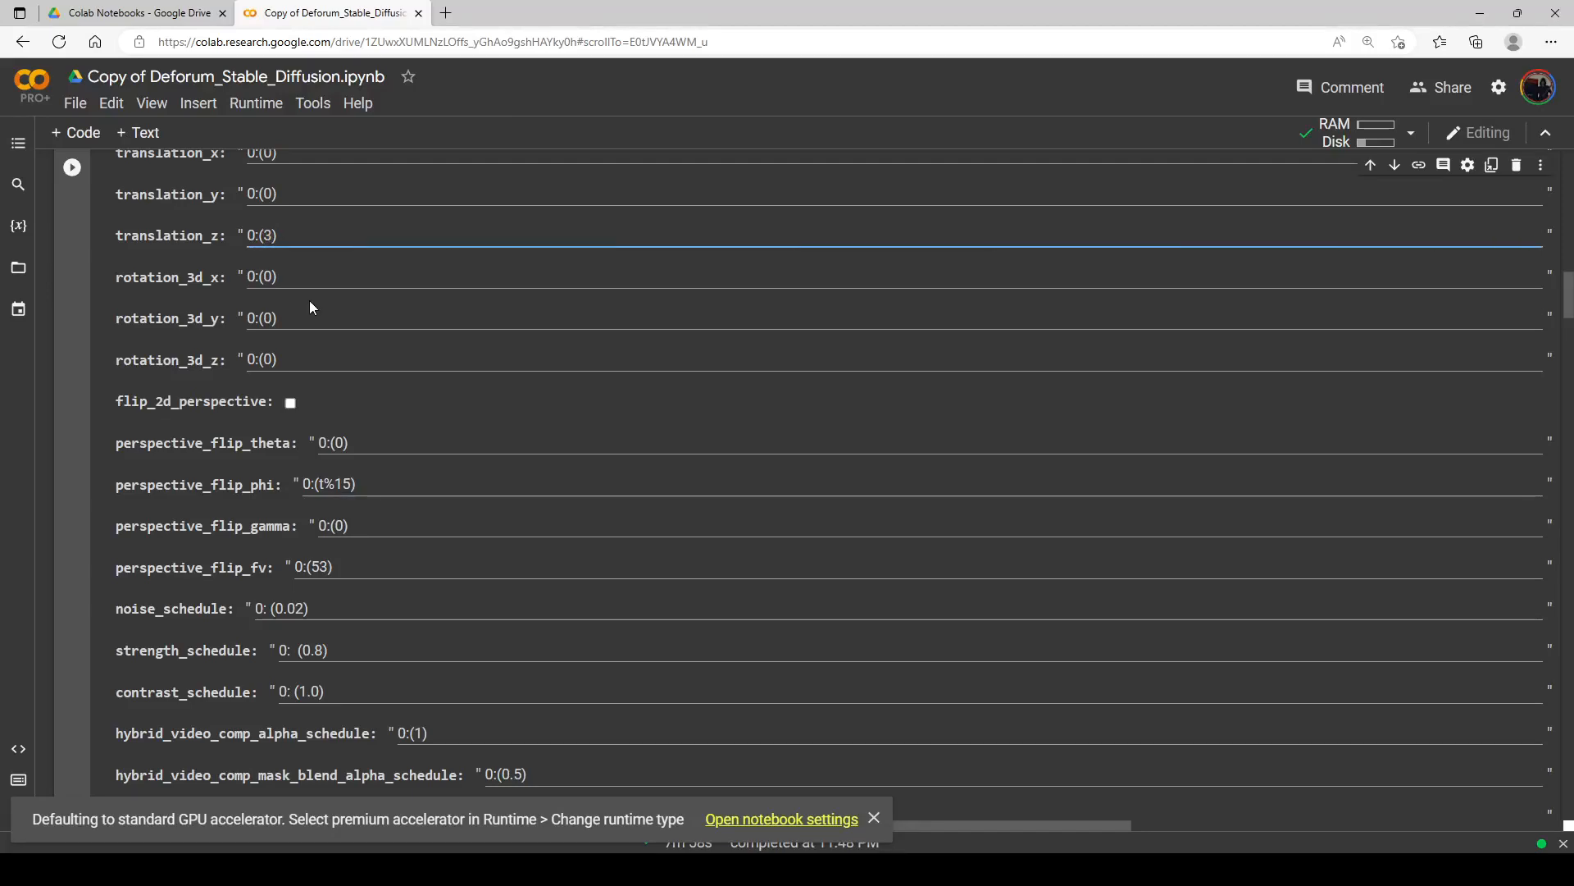
Step: Review the animation cell's motion, schedule, unsharp mask, coherence, depth warping, hybrid video and interpolation settings
{"action": "scroll", "coordinate": [311, 307], "scroll_direction": "down", "scroll_amount": 4}
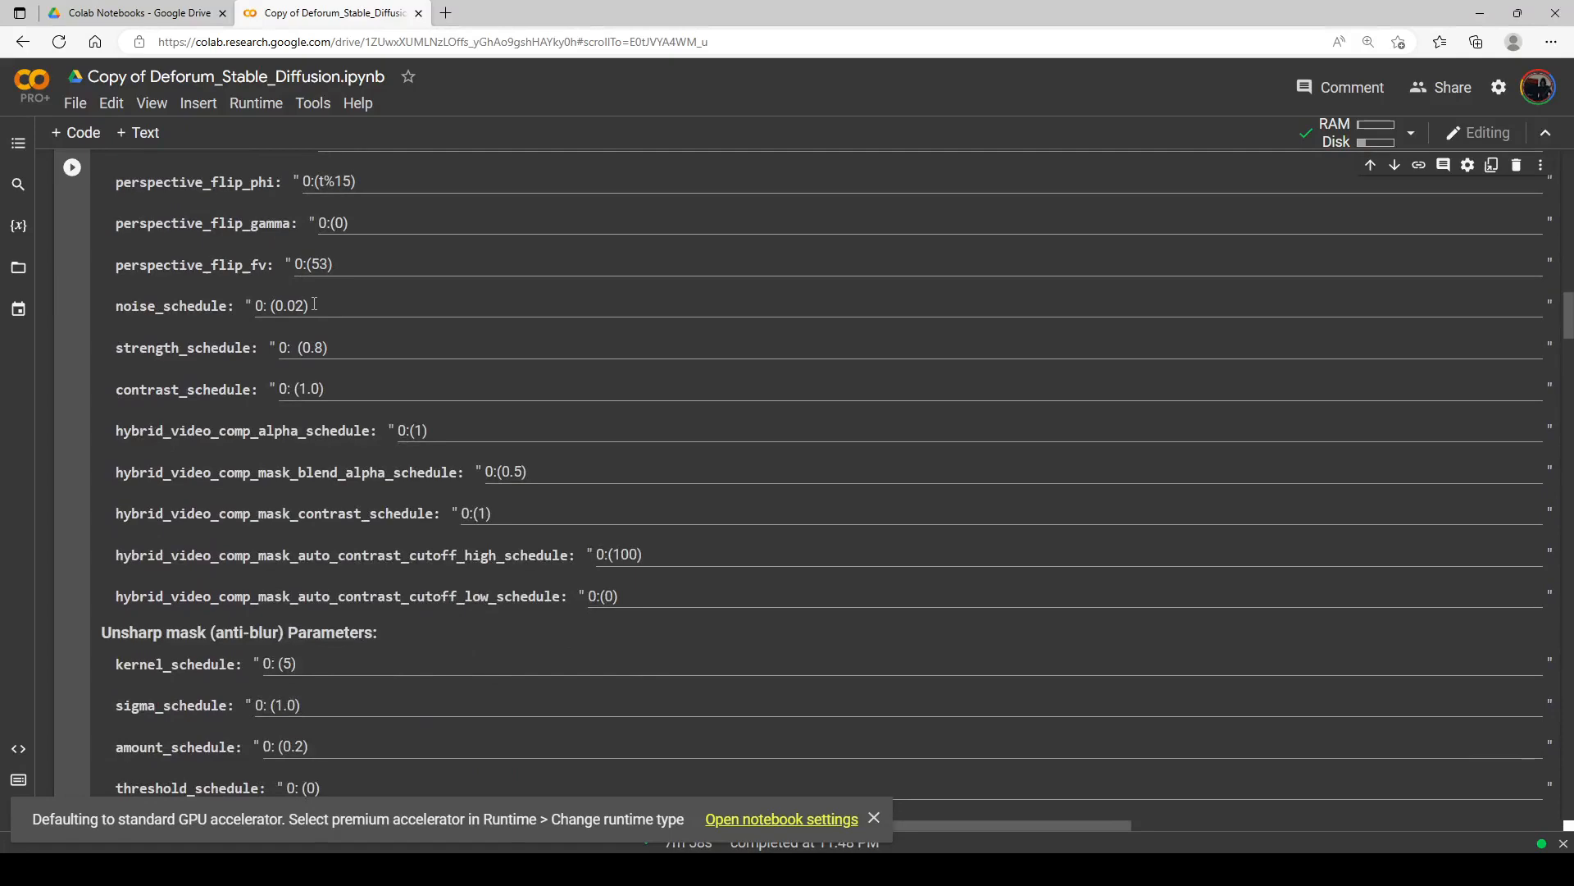
{"action": "scroll", "coordinate": [329, 337], "scroll_direction": "down", "scroll_amount": 5}
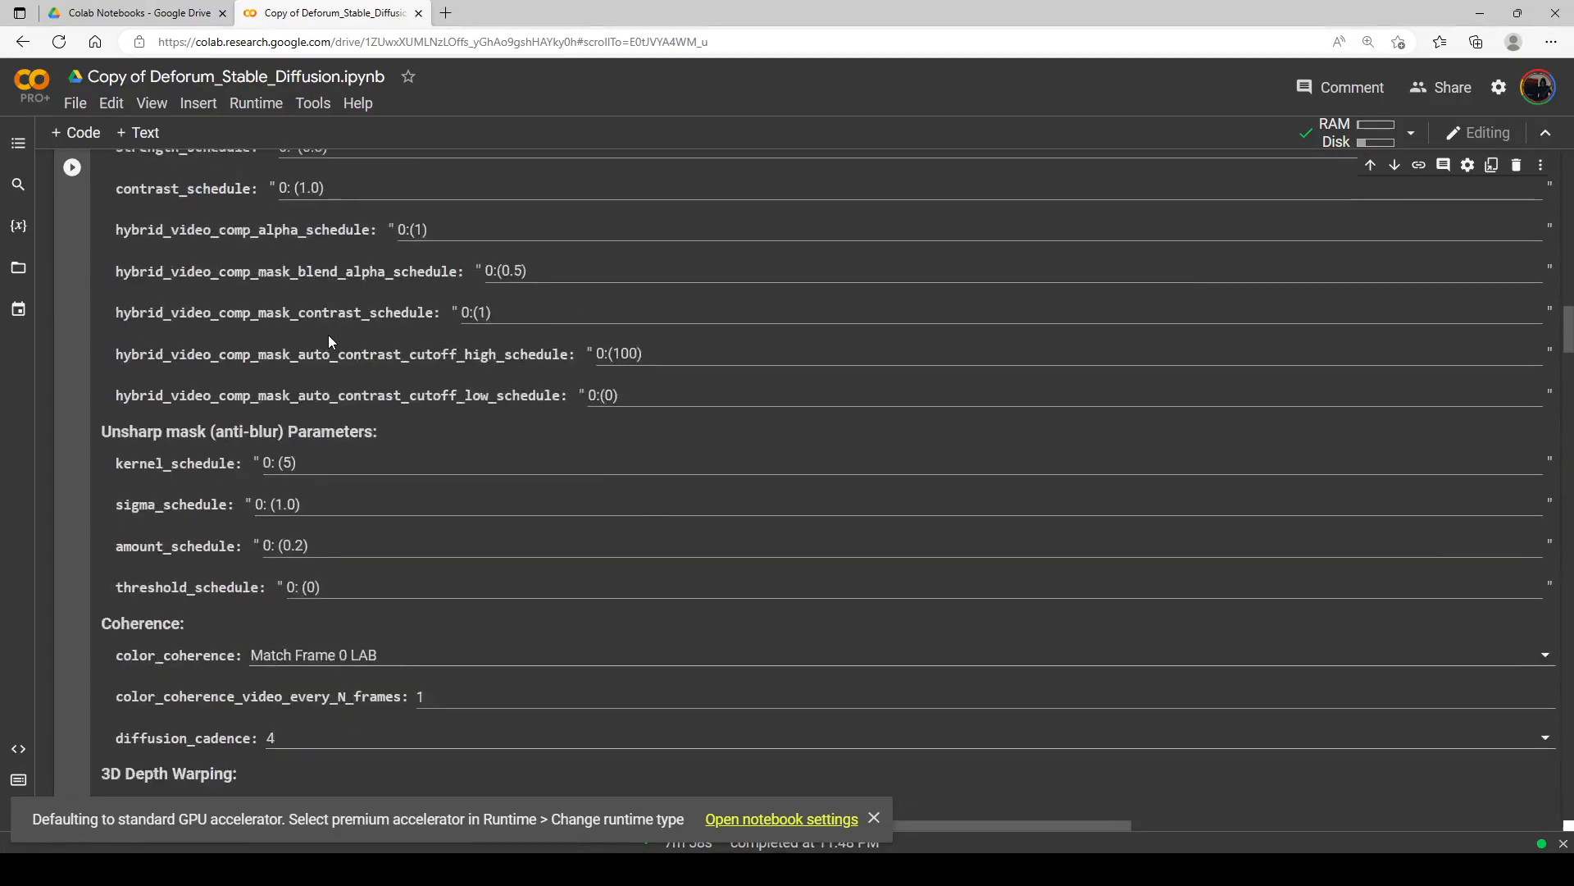
{"action": "scroll", "coordinate": [329, 339], "scroll_direction": "down", "scroll_amount": 5}
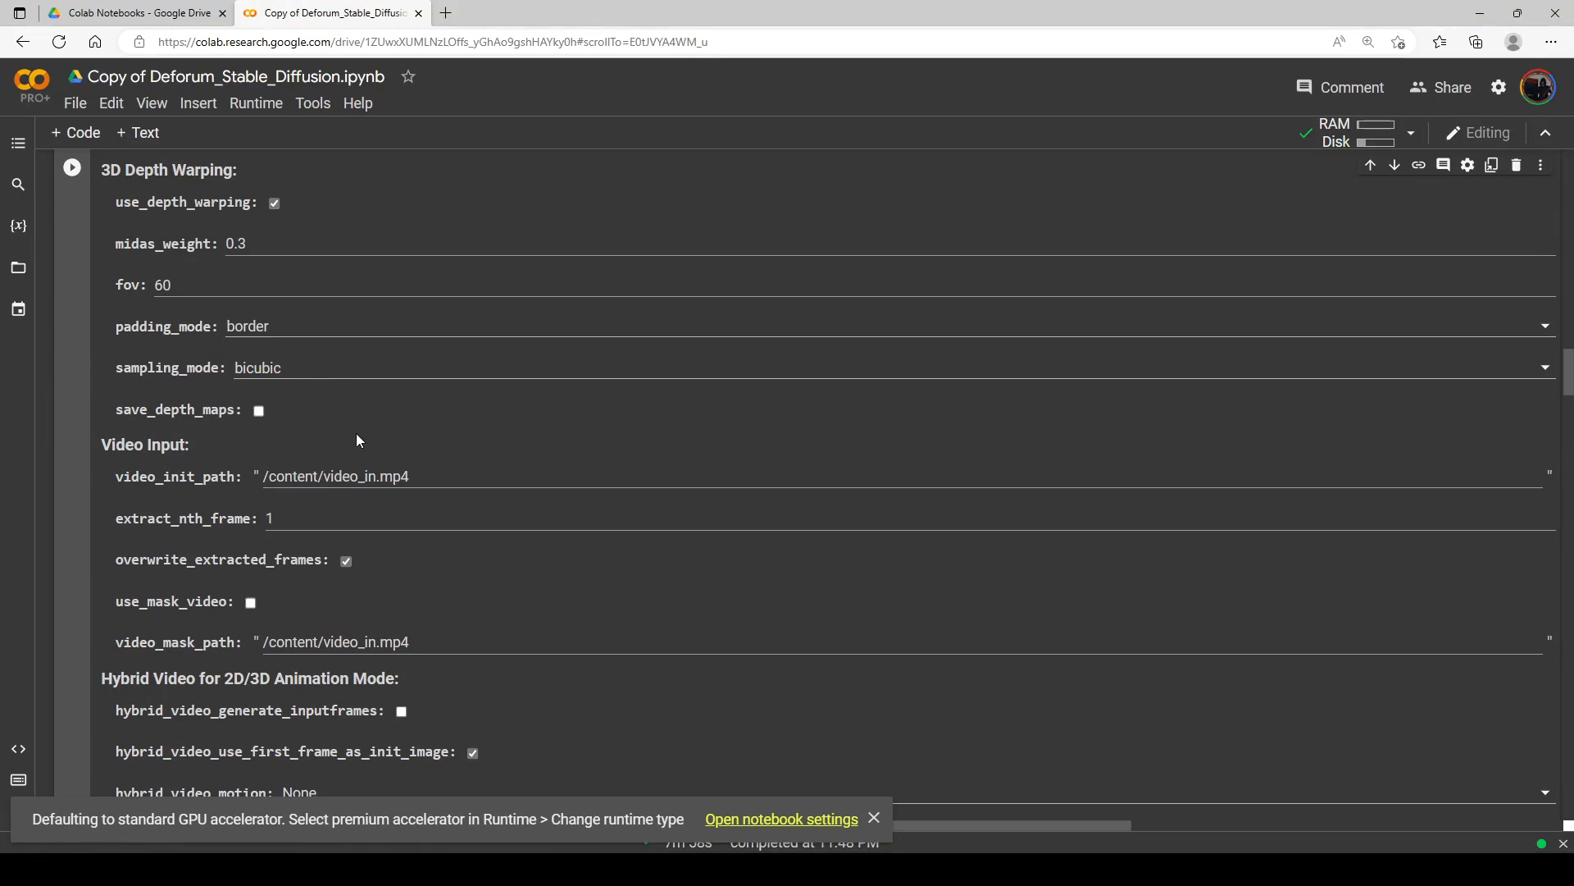
{"action": "scroll", "coordinate": [343, 364], "scroll_direction": "down", "scroll_amount": 5}
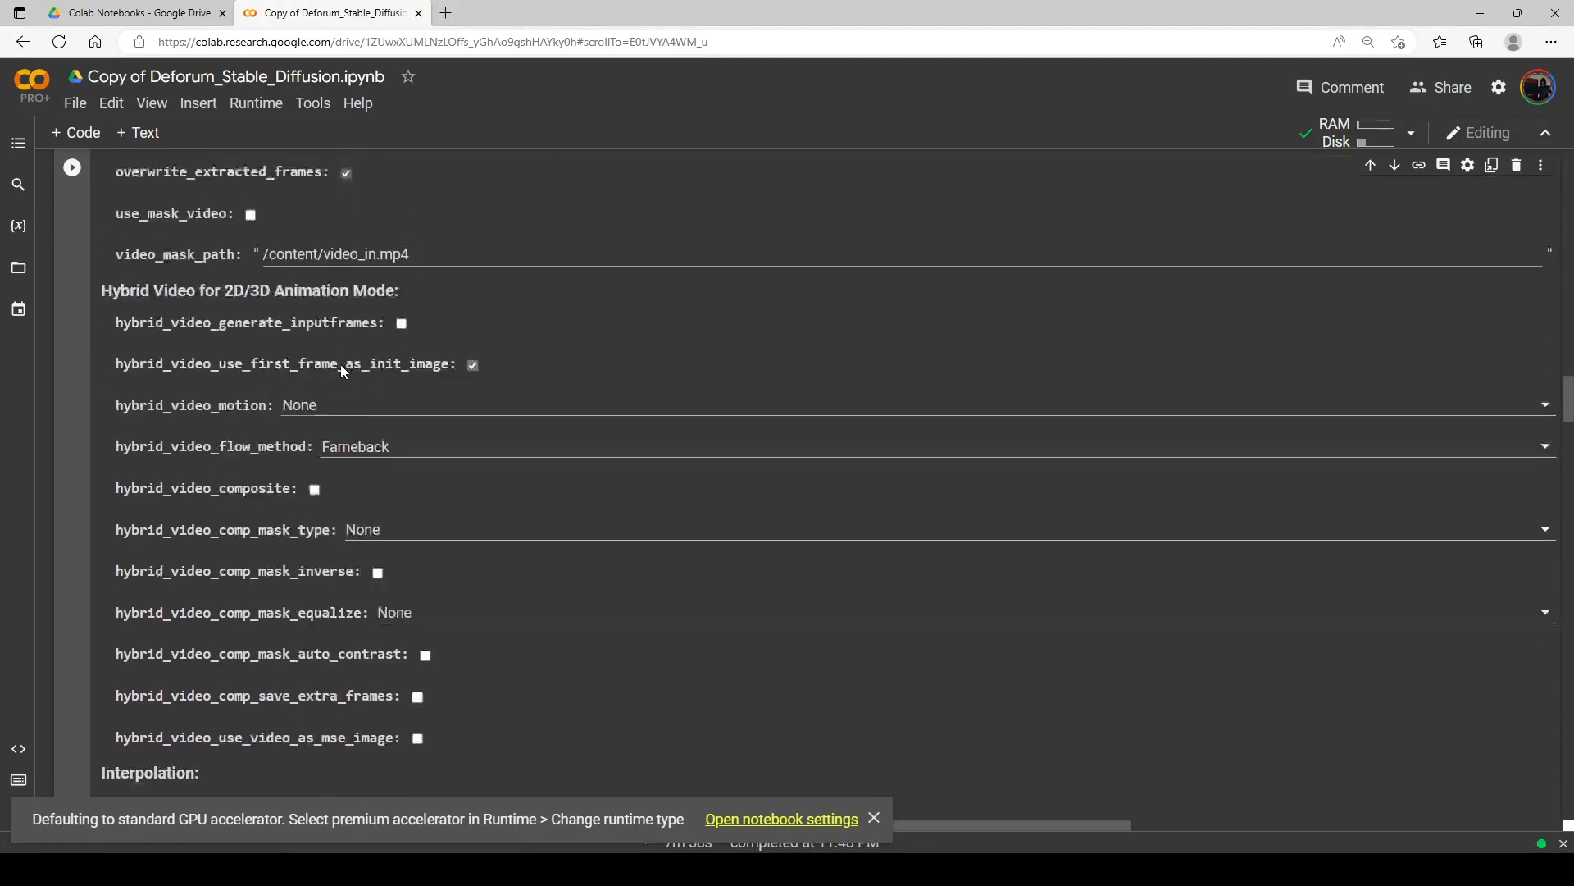
{"action": "scroll", "coordinate": [297, 361], "scroll_direction": "down", "scroll_amount": 5}
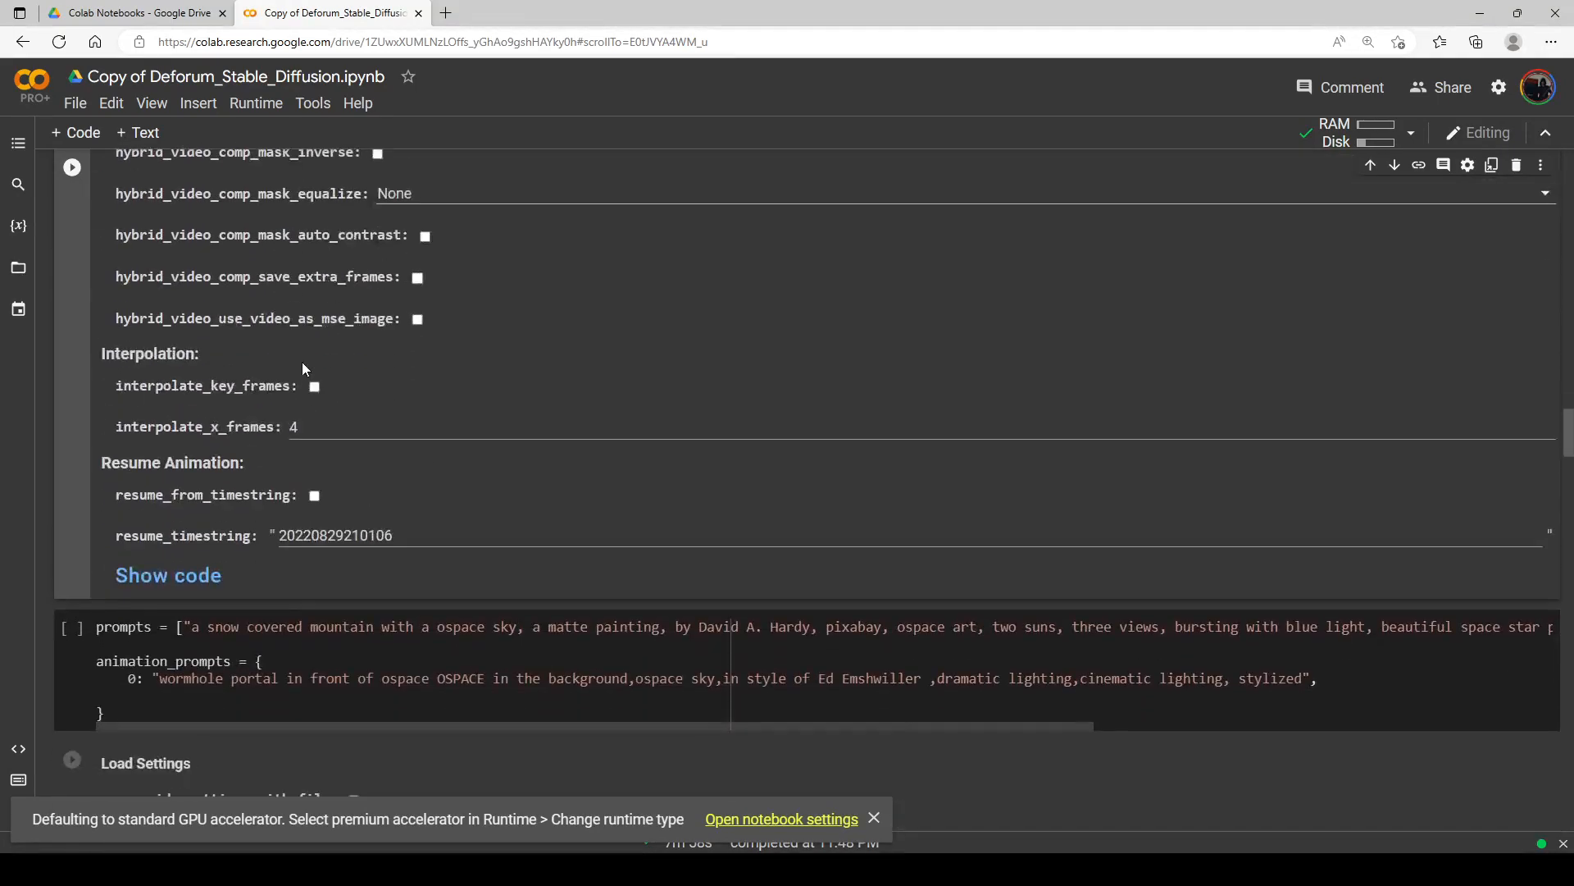
{"action": "scroll", "coordinate": [394, 442], "scroll_direction": "up", "scroll_amount": 20}
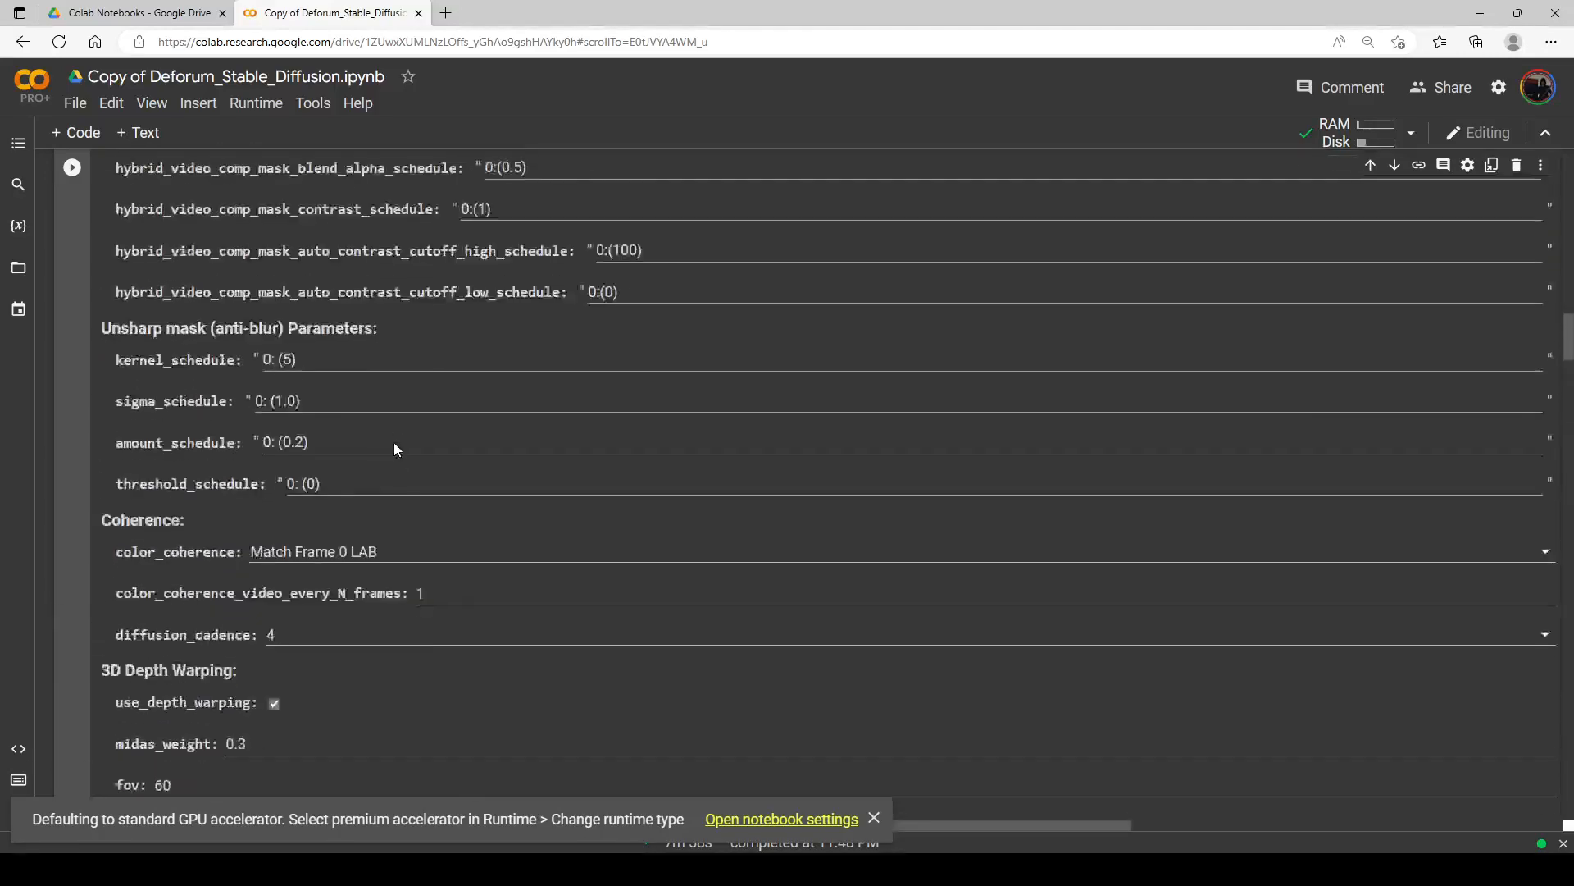
{"action": "scroll", "coordinate": [394, 441], "scroll_direction": "up", "scroll_amount": 9}
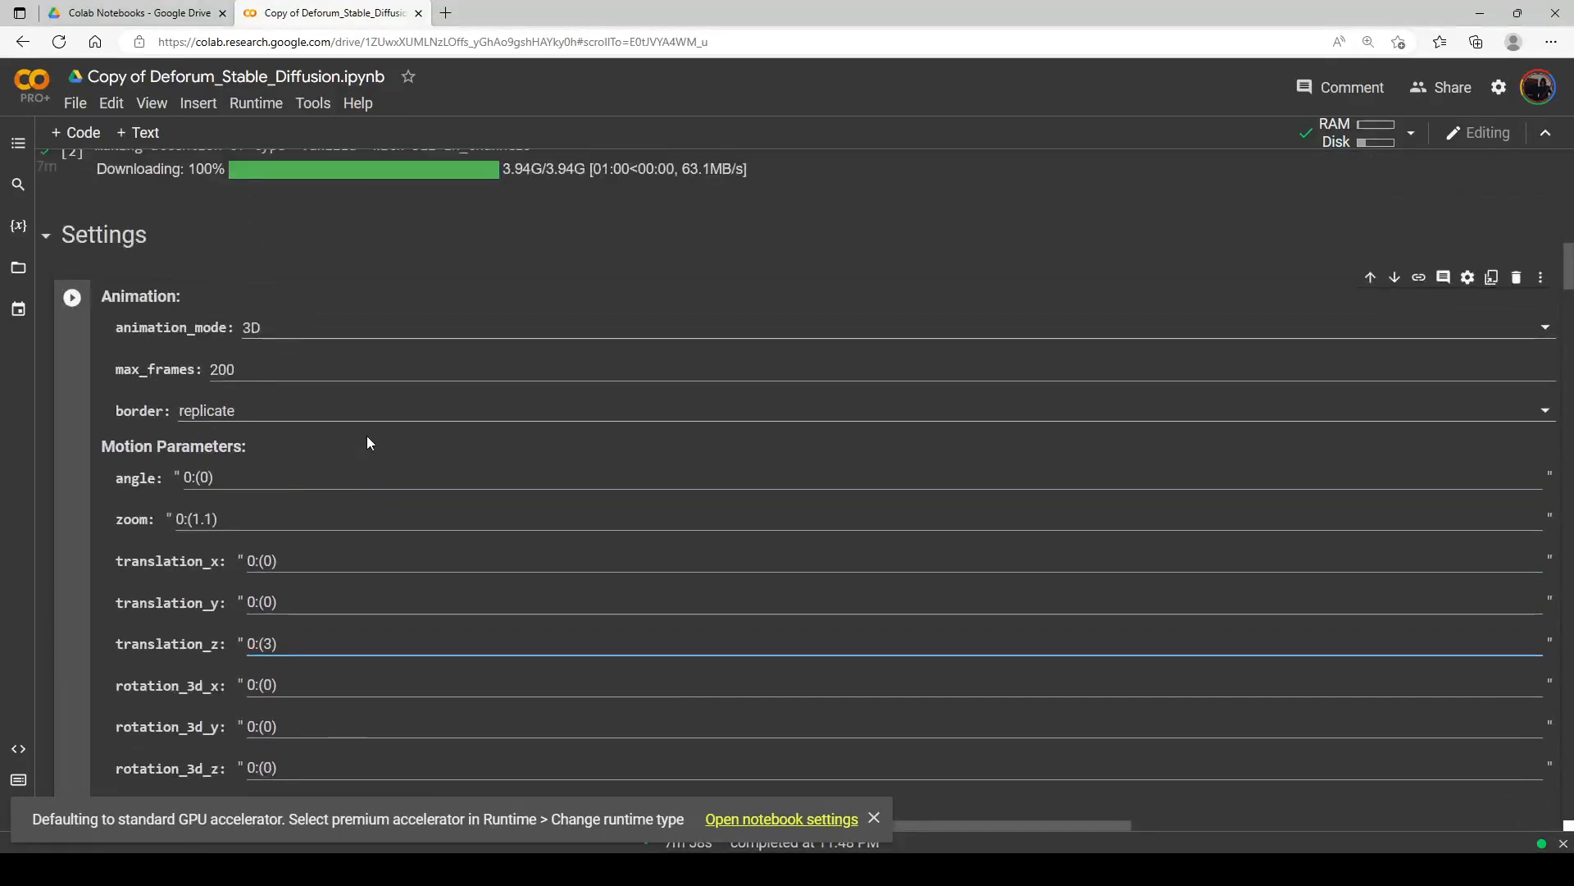
{"action": "scroll", "coordinate": [361, 441], "scroll_direction": "down", "scroll_amount": 3}
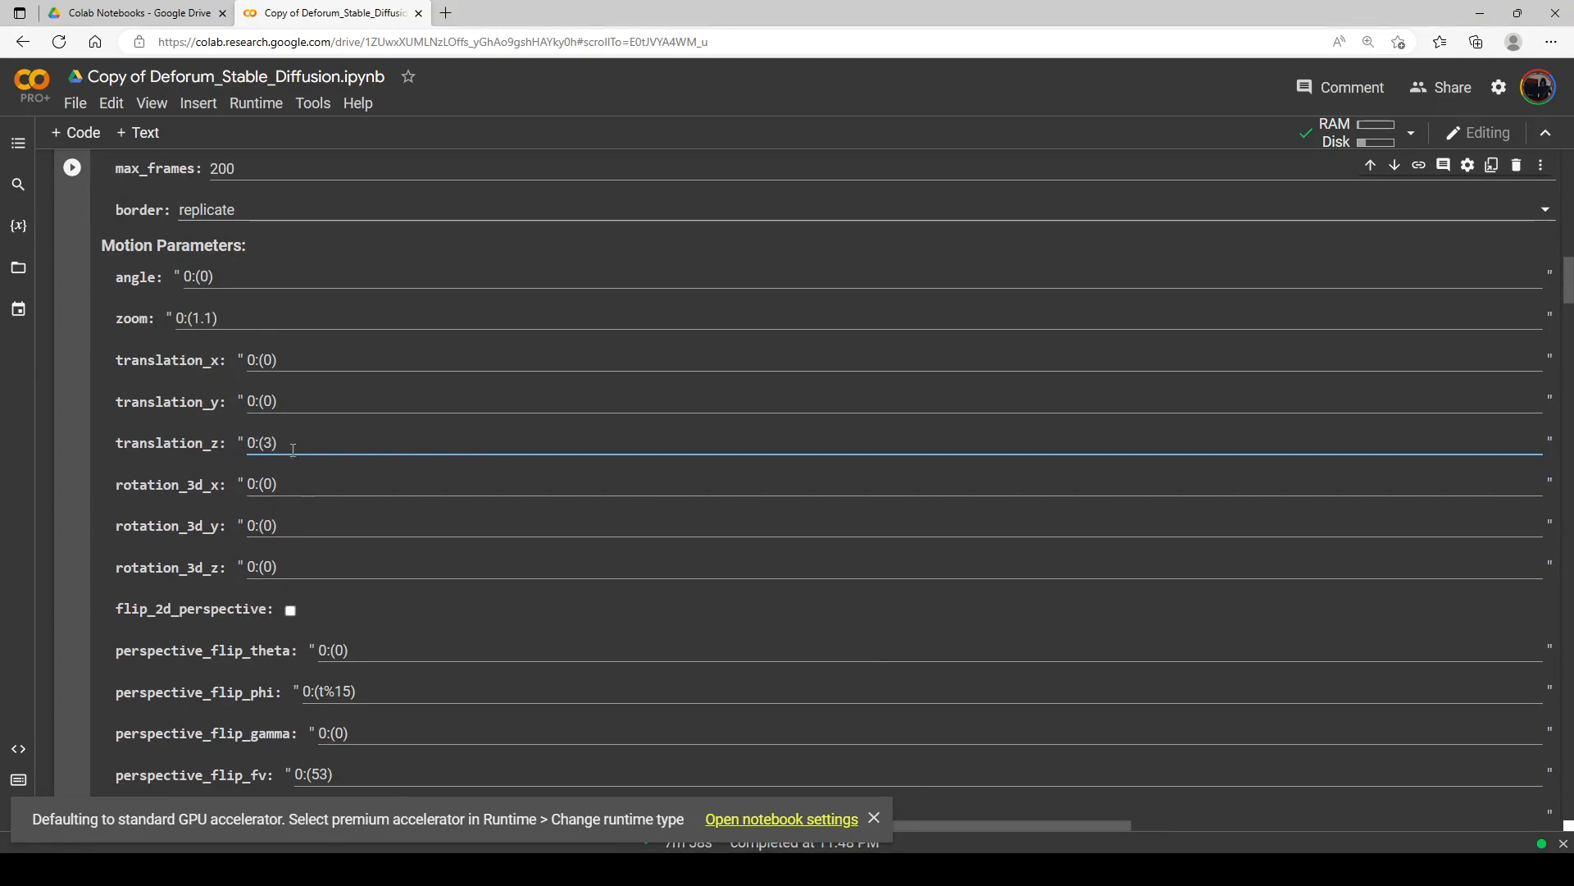
{"action": "scroll", "coordinate": [295, 444], "scroll_direction": "down", "scroll_amount": 3}
{"action": "scroll", "coordinate": [295, 444], "scroll_direction": "down", "scroll_amount": 3}
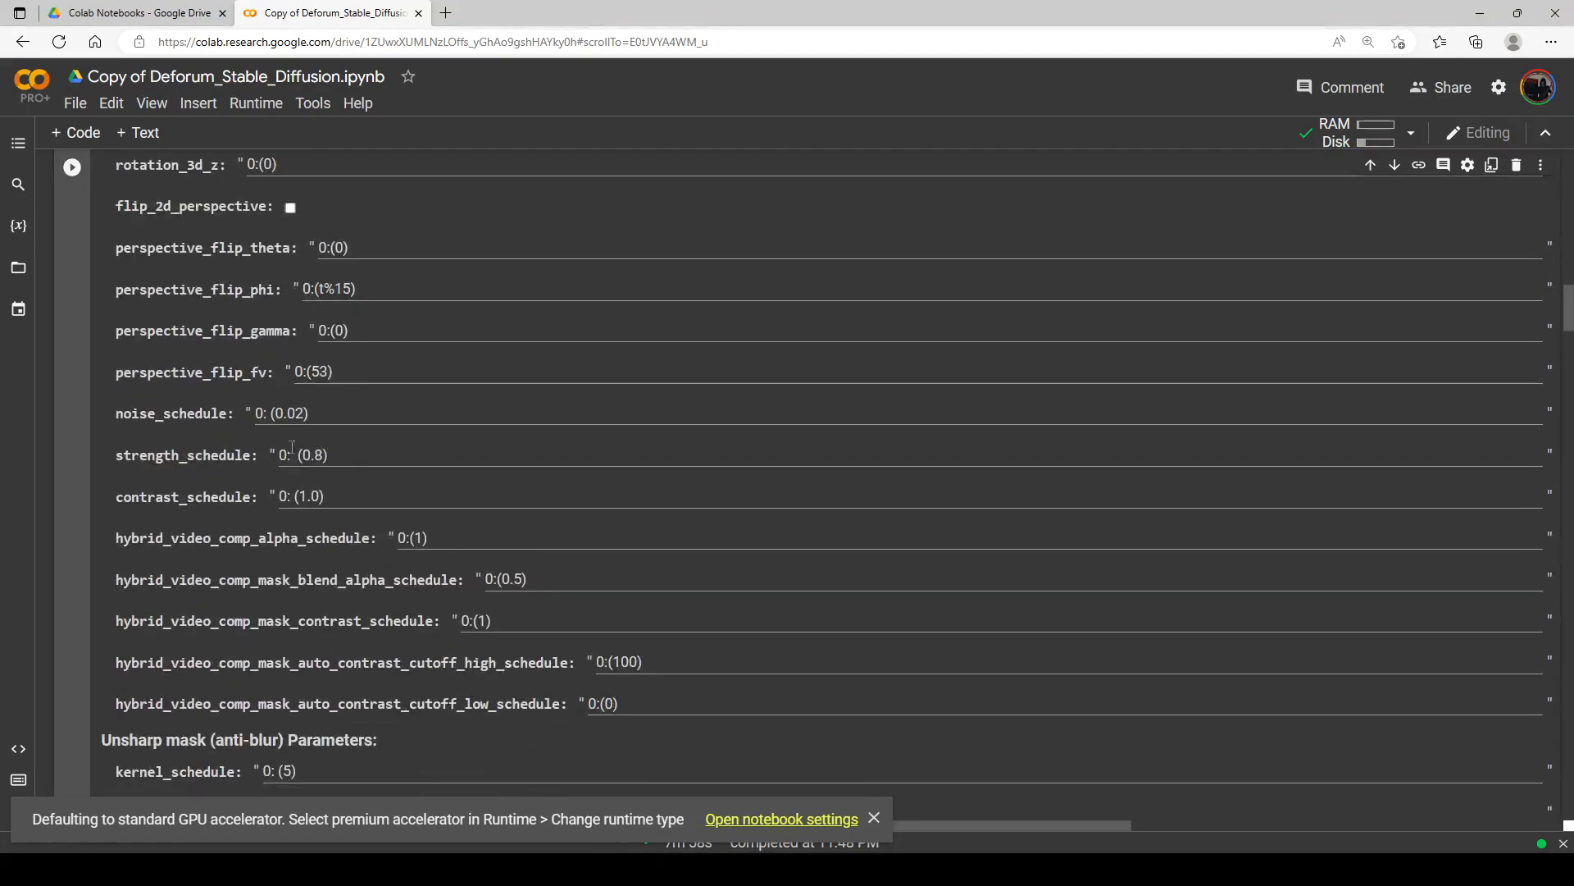
{"action": "scroll", "coordinate": [431, 415], "scroll_direction": "up", "scroll_amount": 1}
{"action": "scroll", "coordinate": [430, 415], "scroll_direction": "down", "scroll_amount": 4}
{"action": "scroll", "coordinate": [321, 396], "scroll_direction": "down", "scroll_amount": 2}
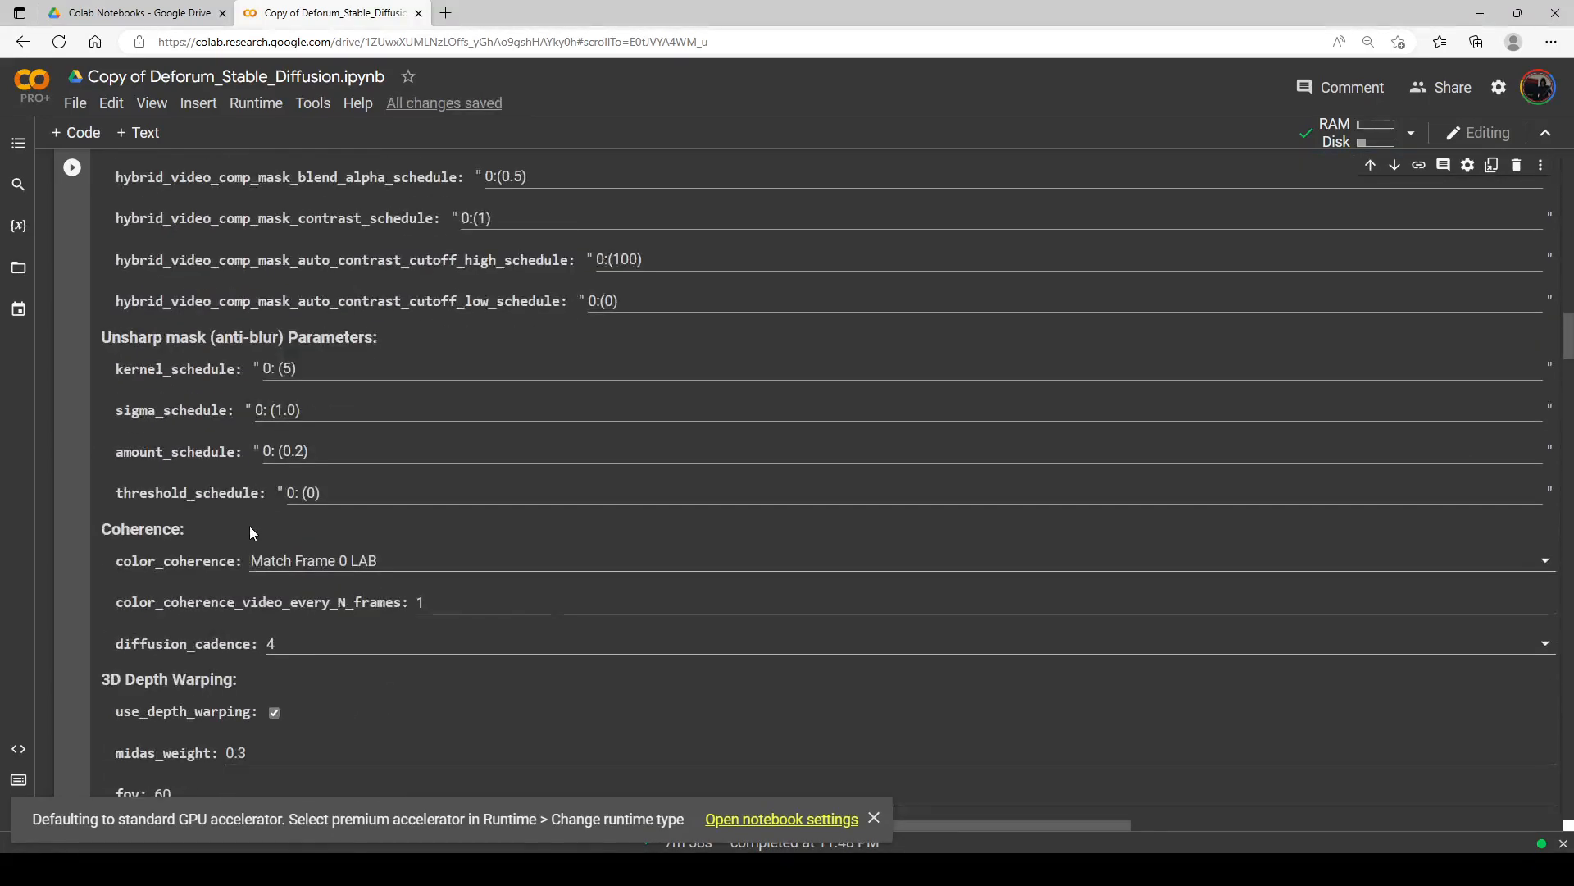
{"action": "scroll", "coordinate": [250, 525], "scroll_direction": "down", "scroll_amount": 2}
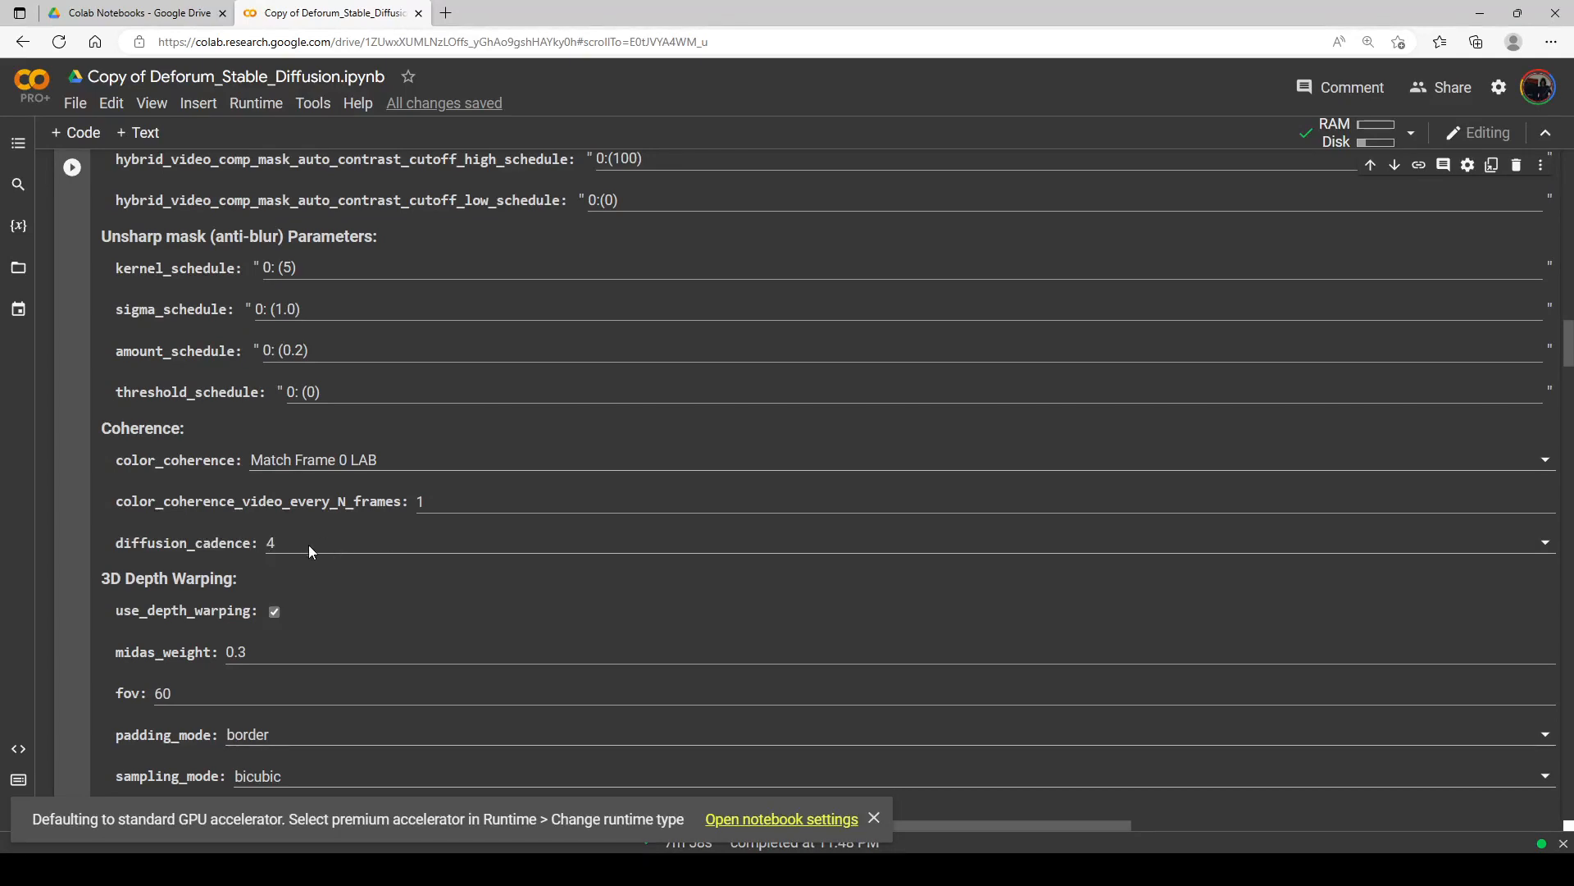
Step: Run the animation settings cell with the configured 3D motion parameters
{"action": "scroll", "coordinate": [77, 366], "scroll_direction": "down", "scroll_amount": 3}
{"action": "scroll", "coordinate": [78, 366], "scroll_direction": "up", "scroll_amount": 10}
{"action": "left_click", "coordinate": [73, 167]}
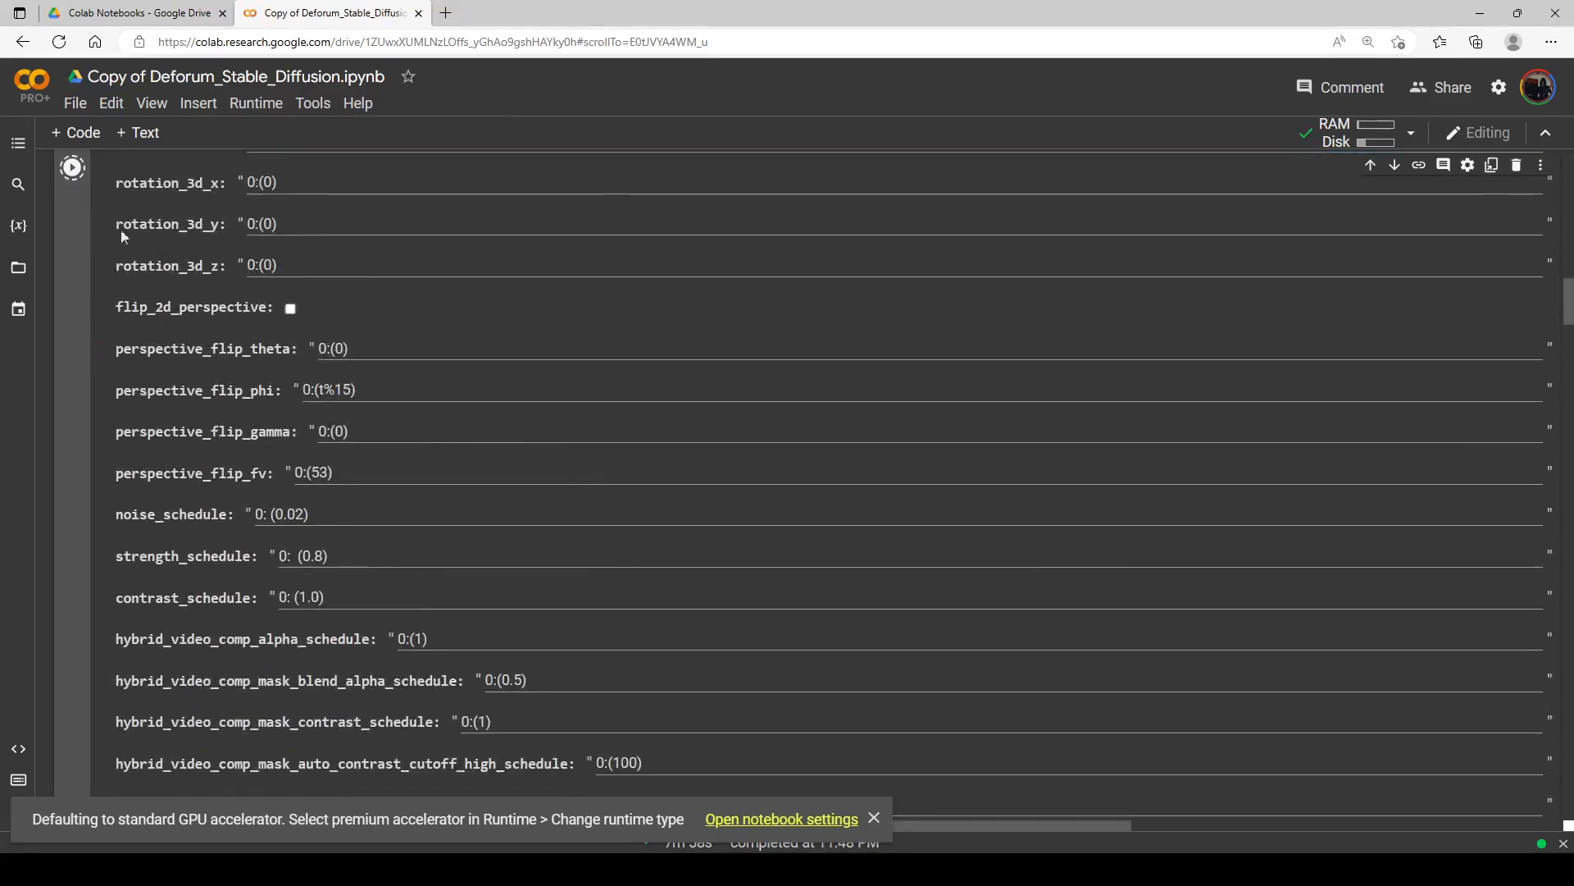
Step: Replace the frame 0 animation prompt with the copied prompt beginning "a castle sitting on top of a lush green hillside, a detailed matte painting"
{"action": "scroll", "coordinate": [192, 343], "scroll_direction": "down", "scroll_amount": 10}
{"action": "scroll", "coordinate": [230, 373], "scroll_direction": "down", "scroll_amount": 15}
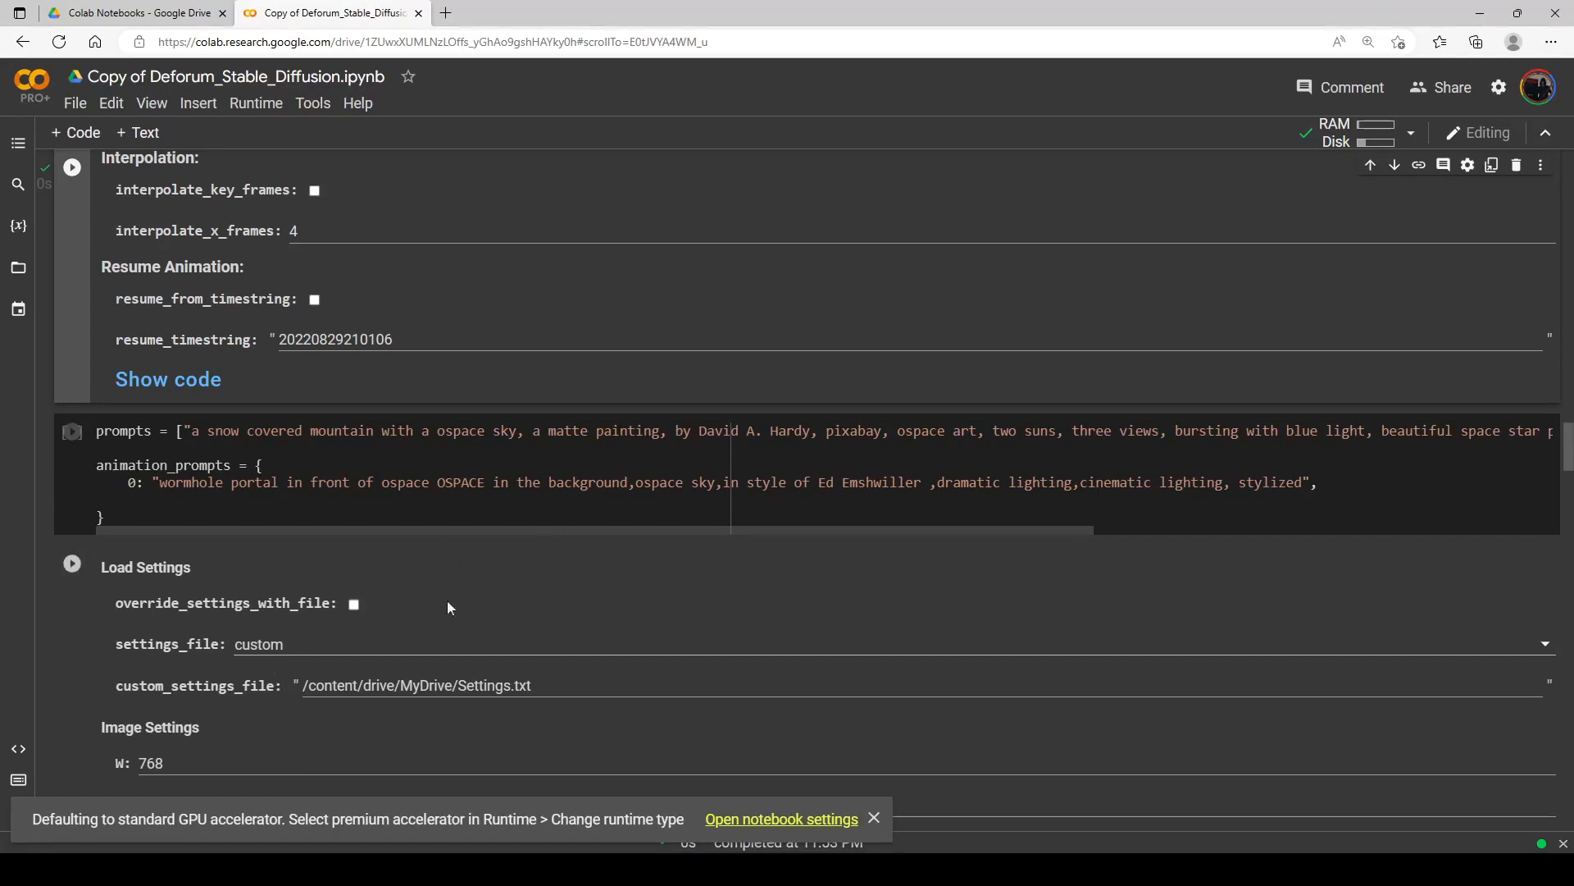
{"action": "left_click", "coordinate": [361, 869]}
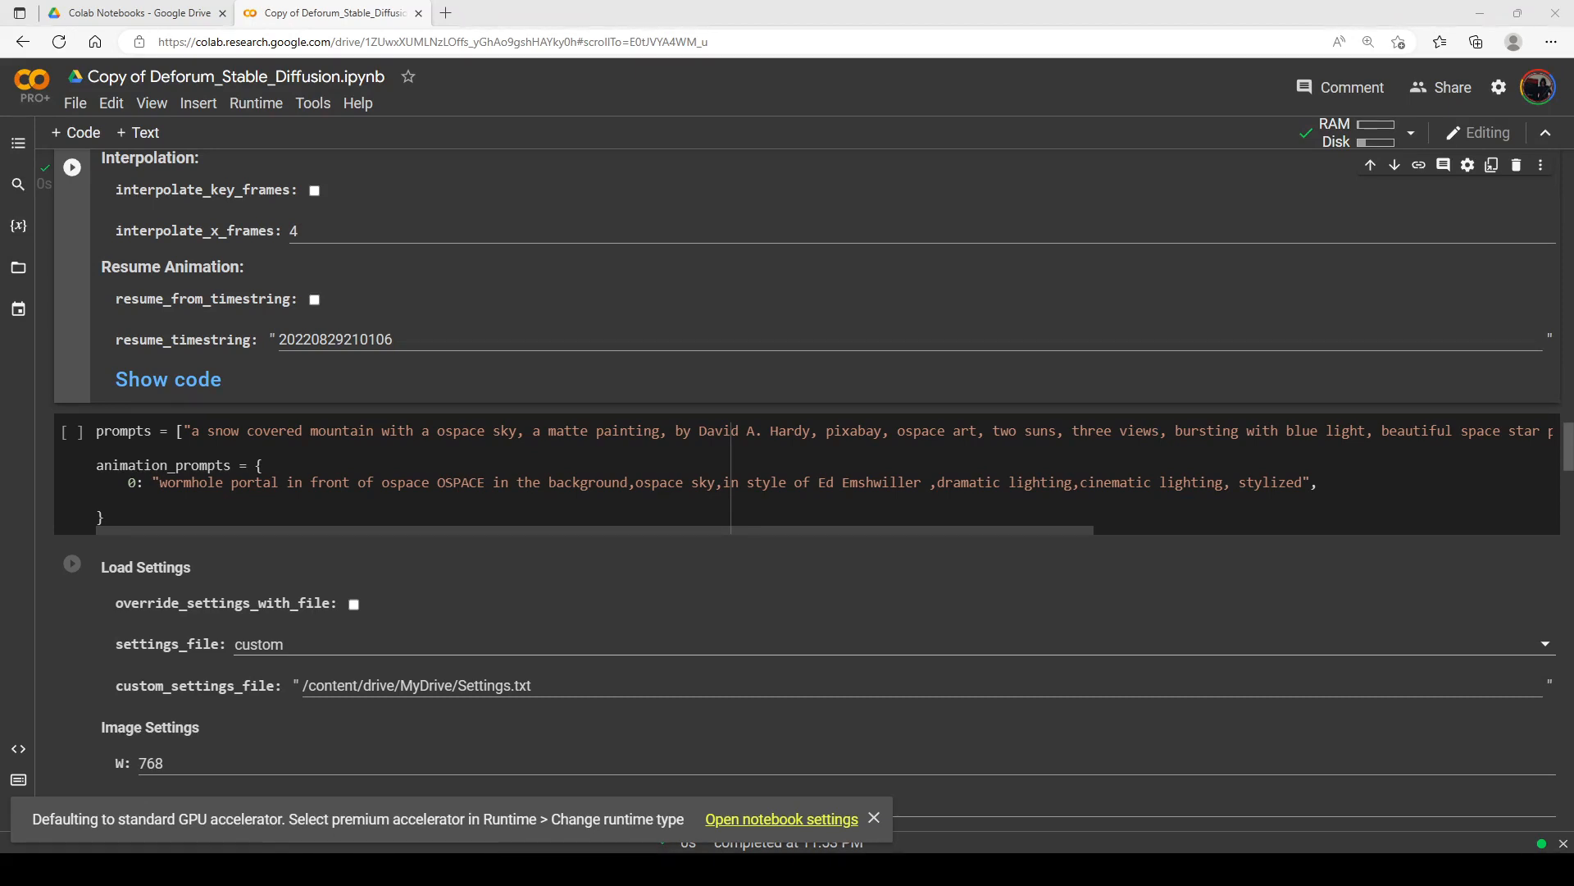
{"action": "left_click", "coordinate": [651, 209]}
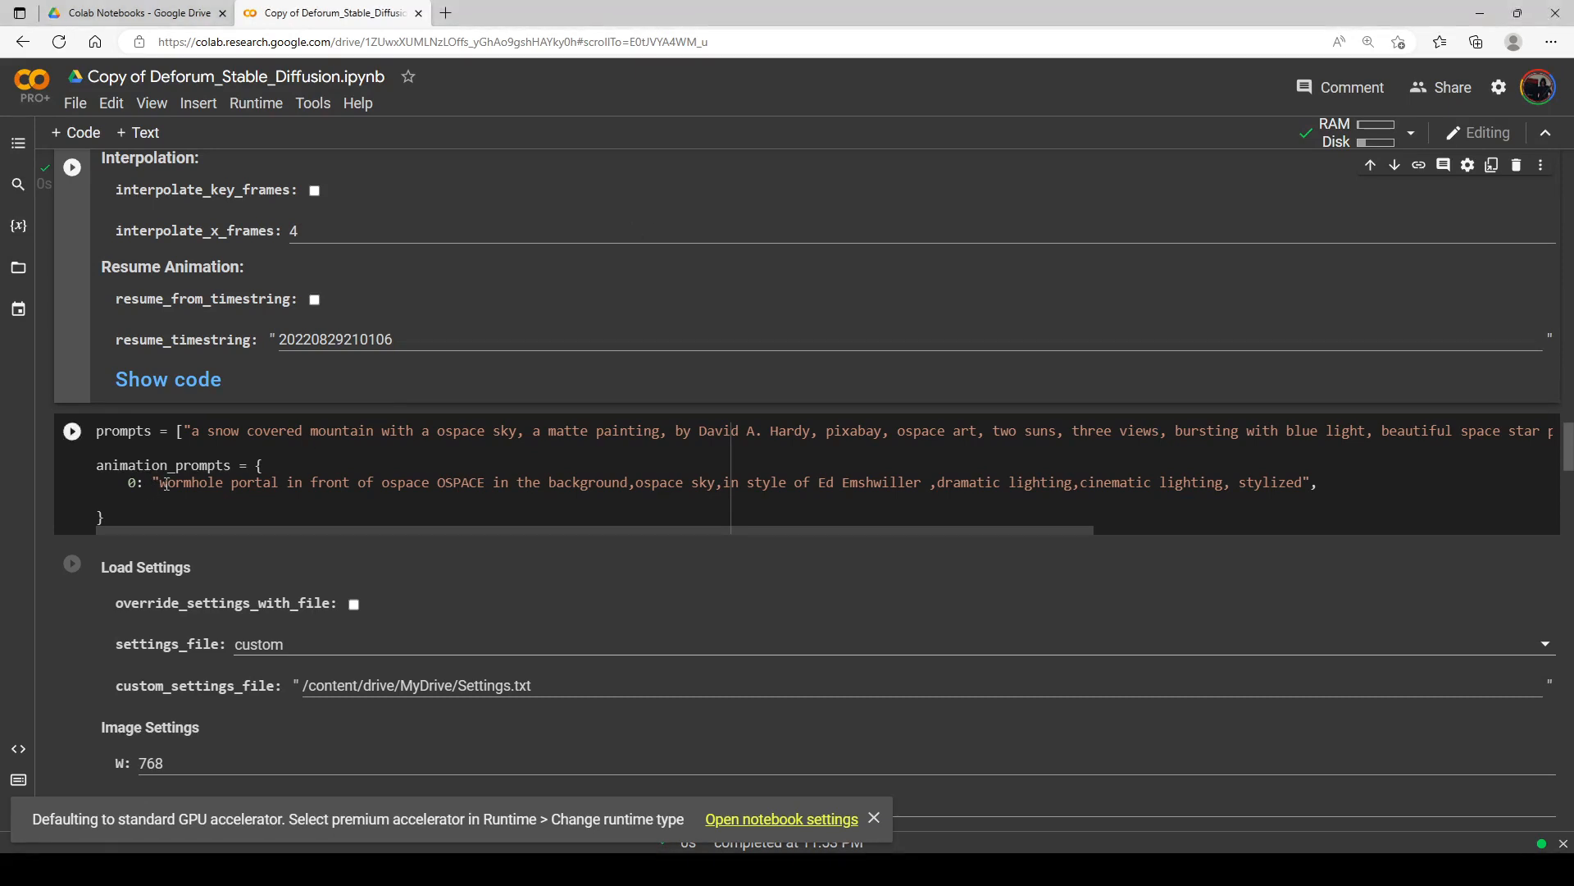
{"action": "left_click_drag", "start_coordinate": [161, 484], "coordinate": [1303, 484]}
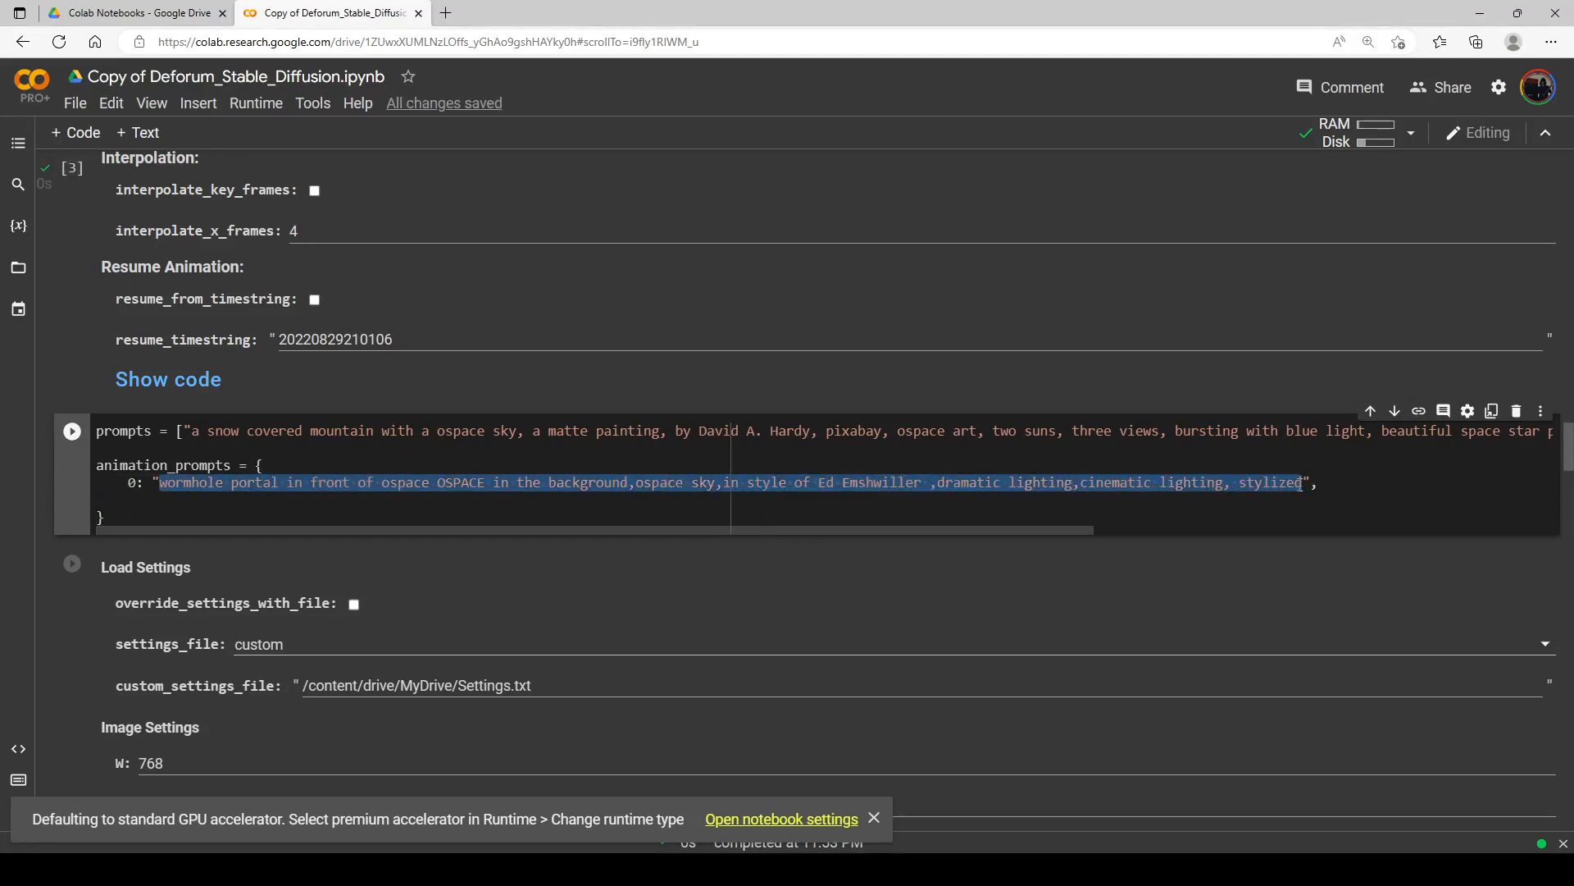
{"action": "key", "text": "BackSpace"}
{"action": "key", "text": "ctrl+v"}
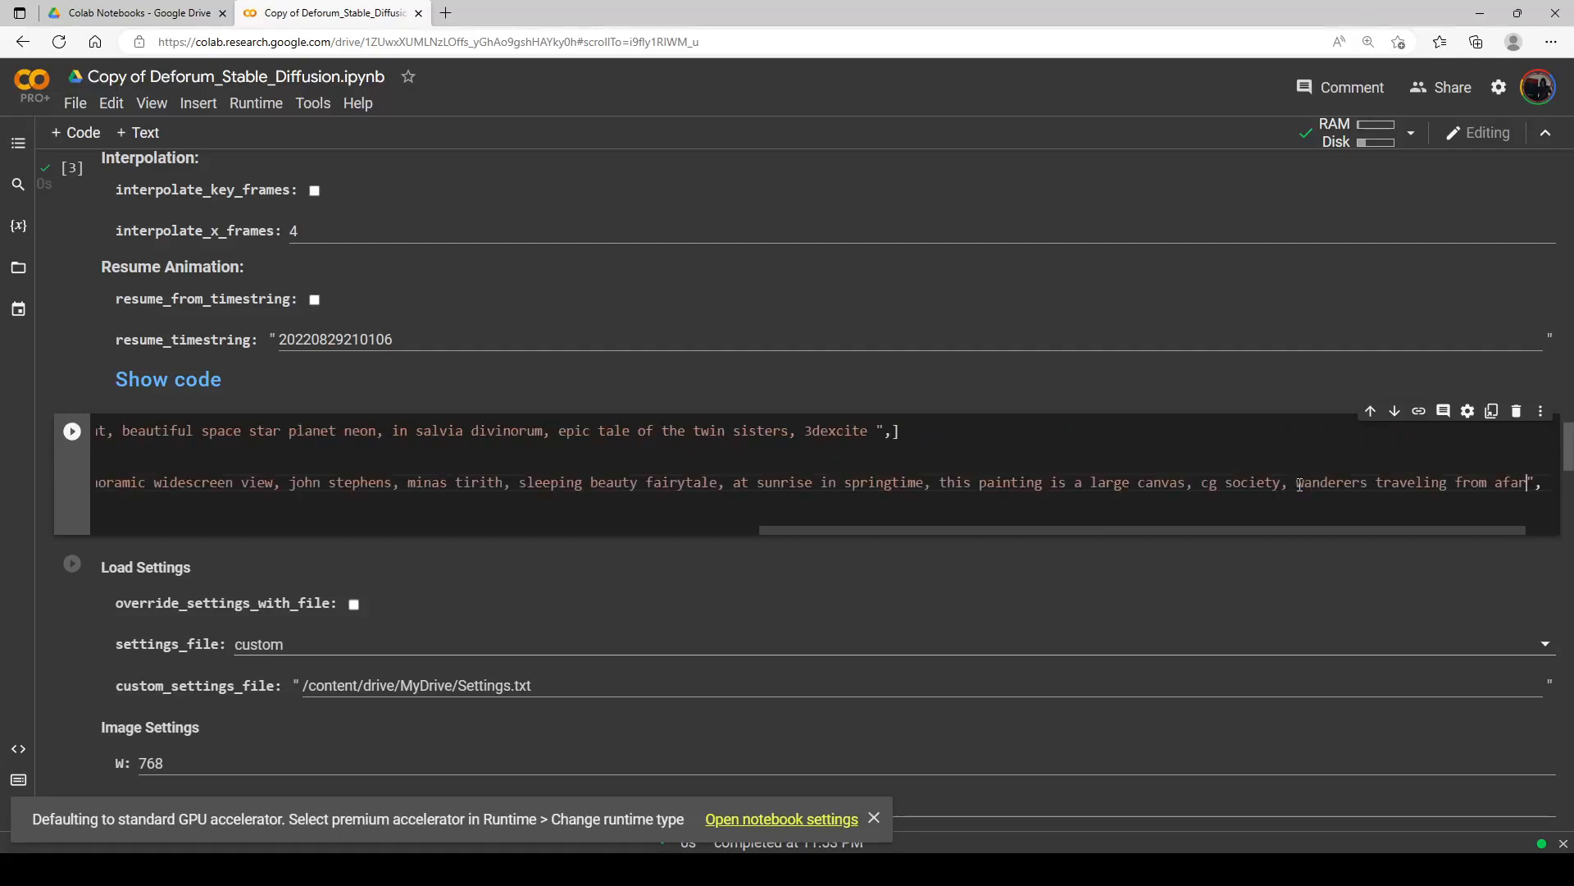
Step: Check the beginning of the new castle prompt and run the prompts cell
{"action": "left_click_drag", "start_coordinate": [820, 528], "coordinate": [148, 538]}
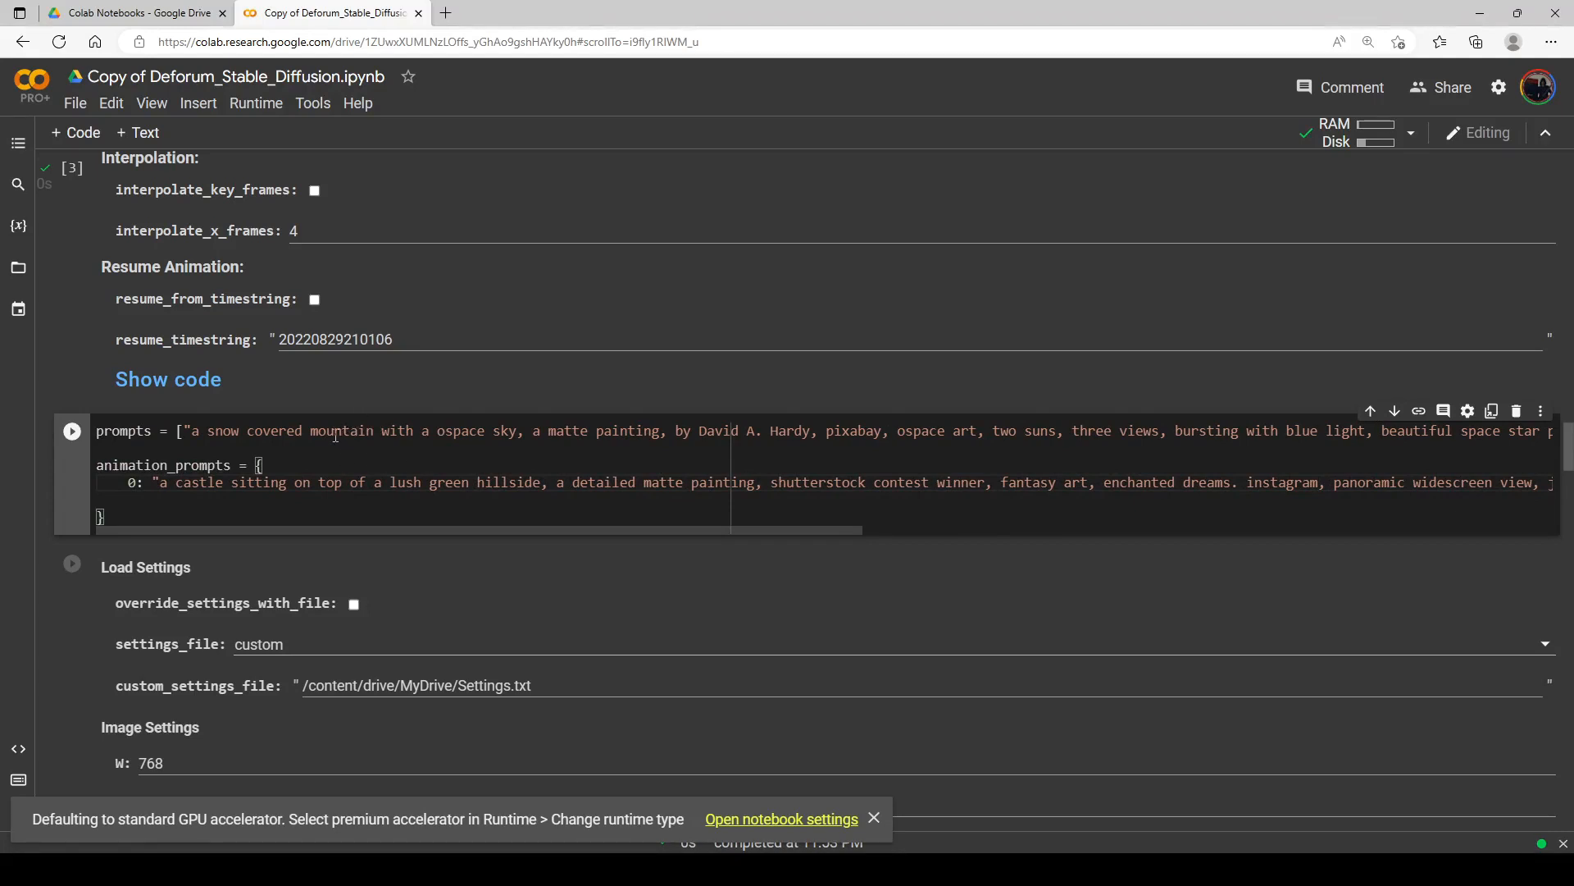
{"action": "scroll", "coordinate": [143, 441], "scroll_direction": "down", "scroll_amount": 1}
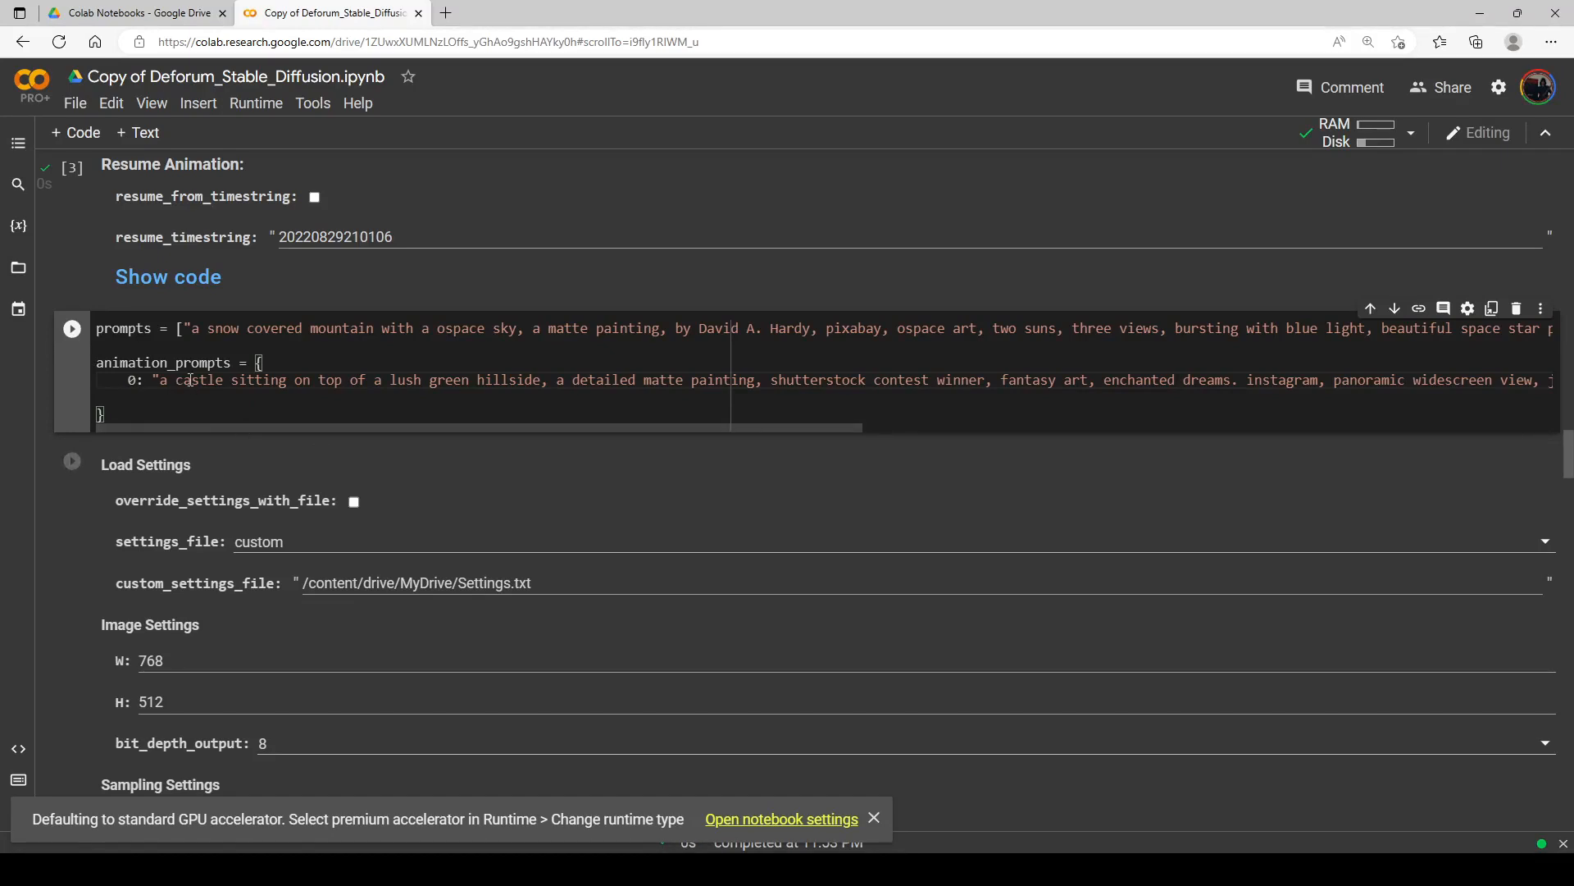
{"action": "left_click", "coordinate": [72, 328]}
Step: Set the image width W to 512 in the Image Settings
{"action": "scroll", "coordinate": [205, 417], "scroll_direction": "down", "scroll_amount": 2}
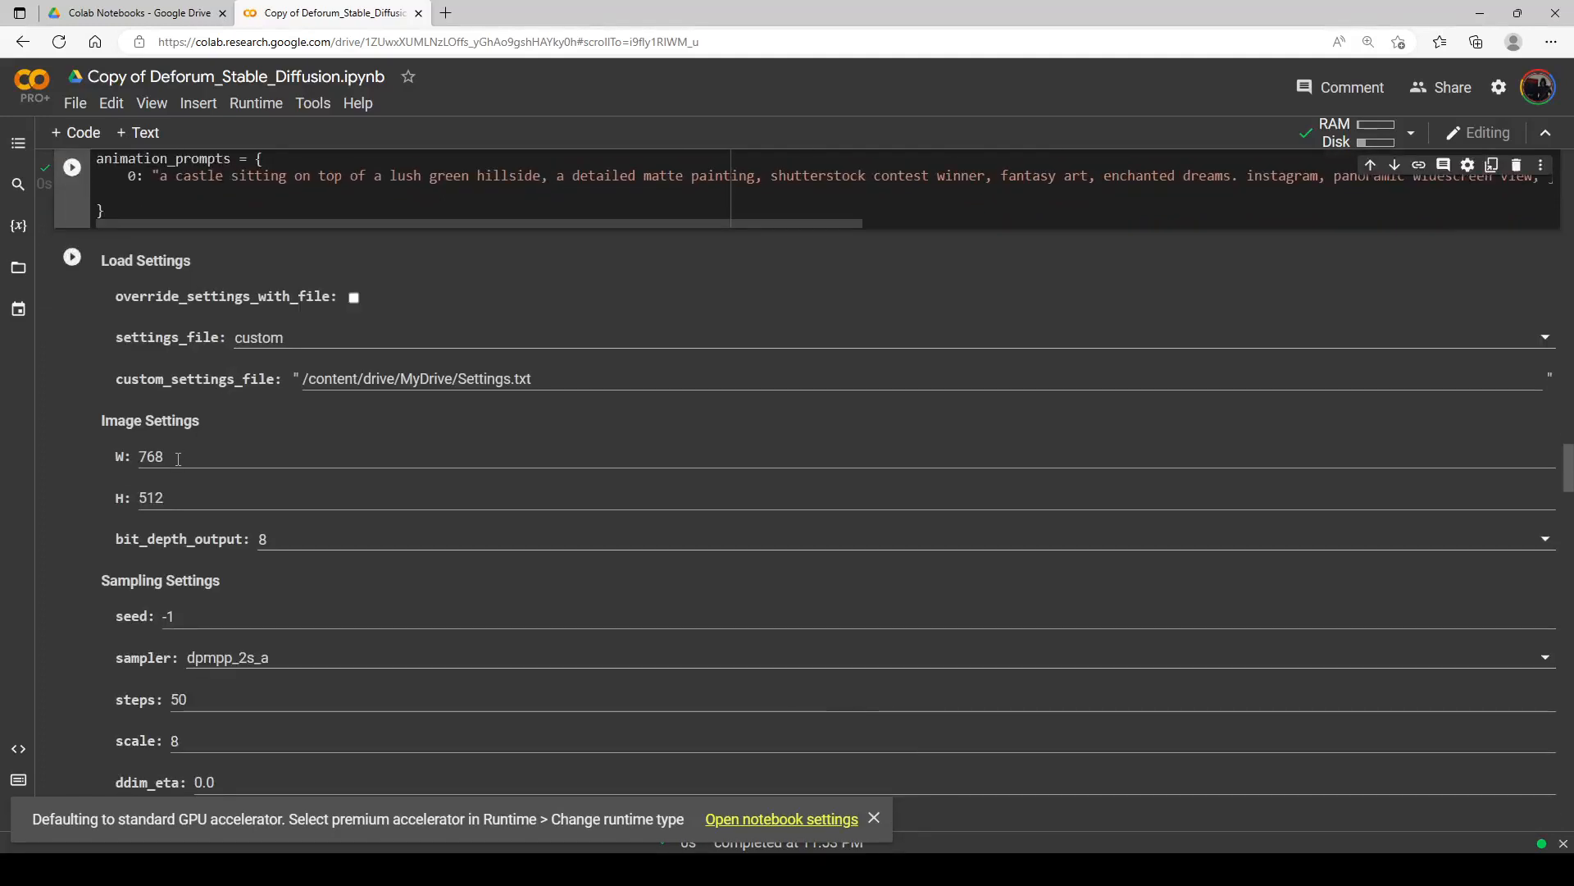
{"action": "left_click_drag", "start_coordinate": [179, 459], "coordinate": [100, 451]}
{"action": "type", "text": "512"}
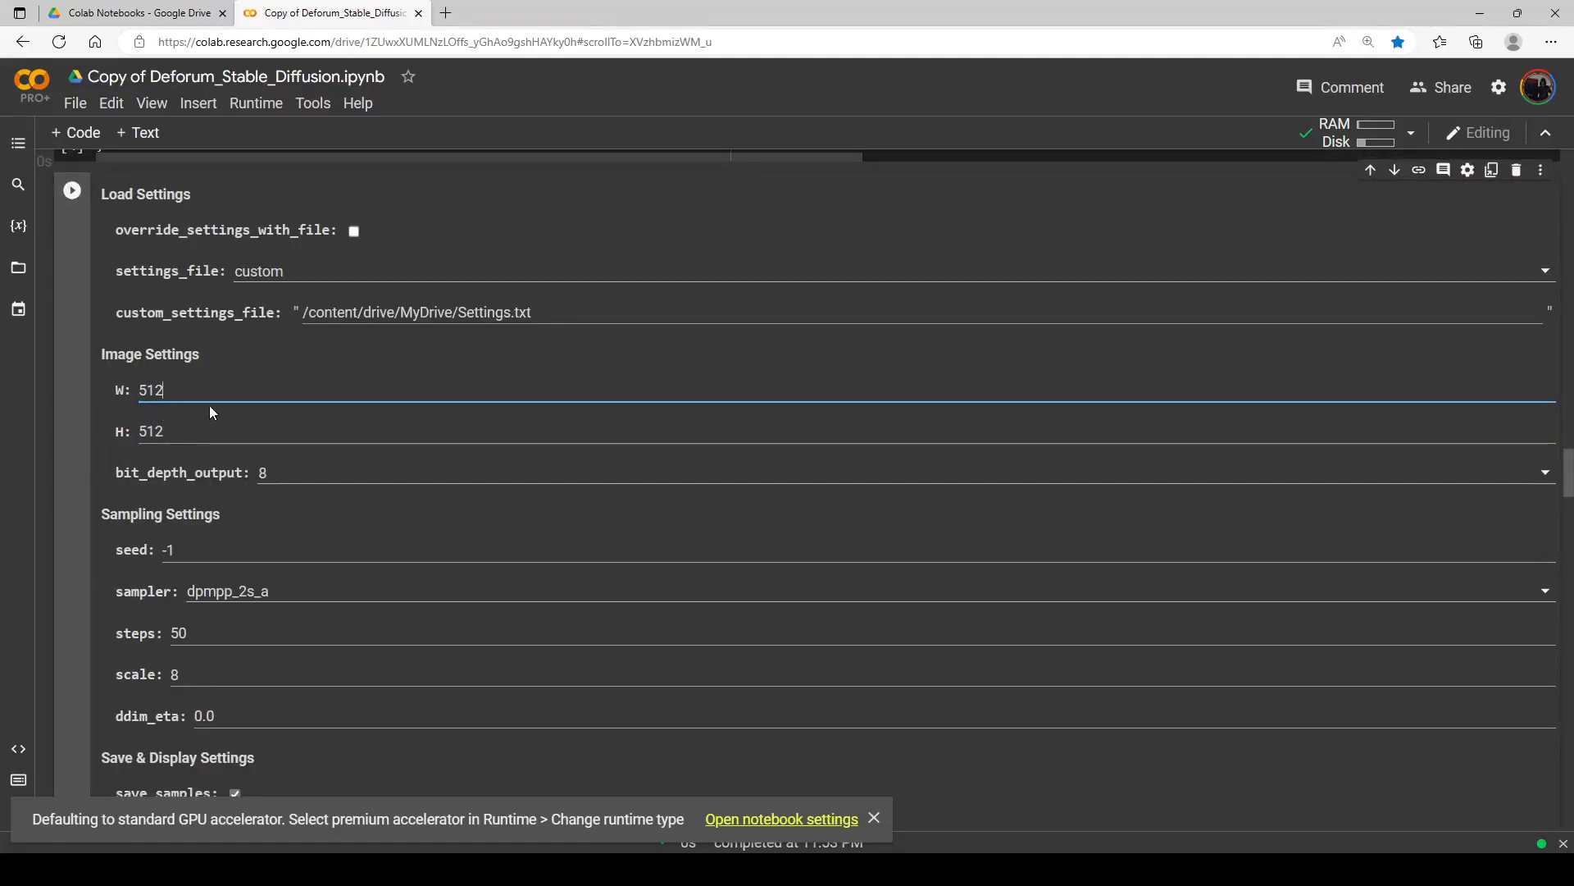
Step: Change the sampler to dpmpp_2m in the Sampling Settings
{"action": "left_click", "coordinate": [269, 595]}
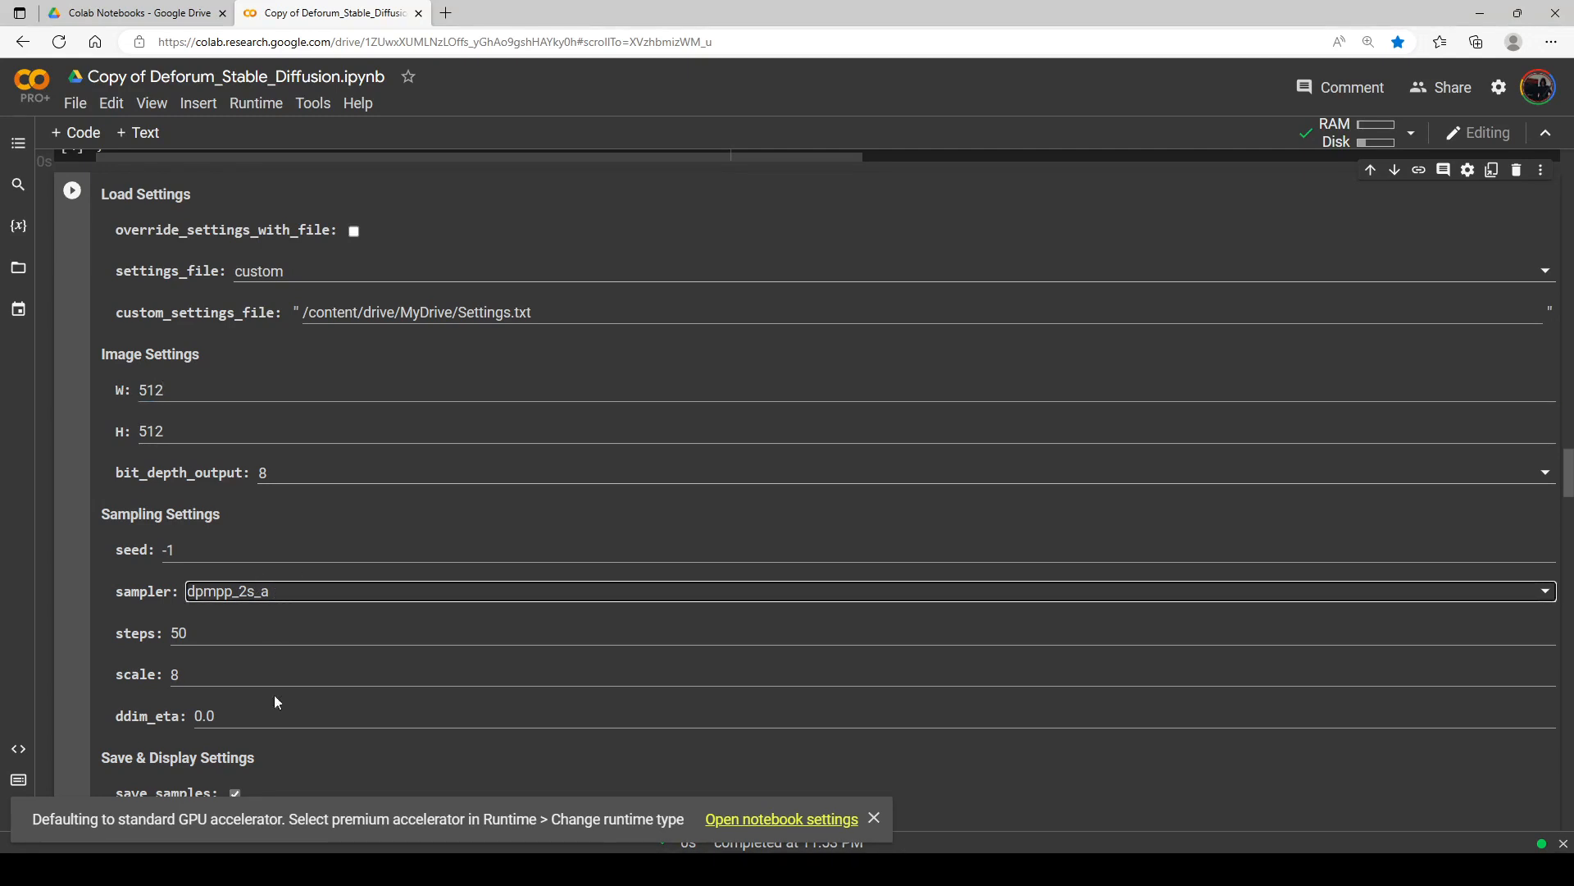
{"action": "key", "text": "Down"}
{"action": "scroll", "coordinate": [290, 511], "scroll_direction": "down", "scroll_amount": 1}
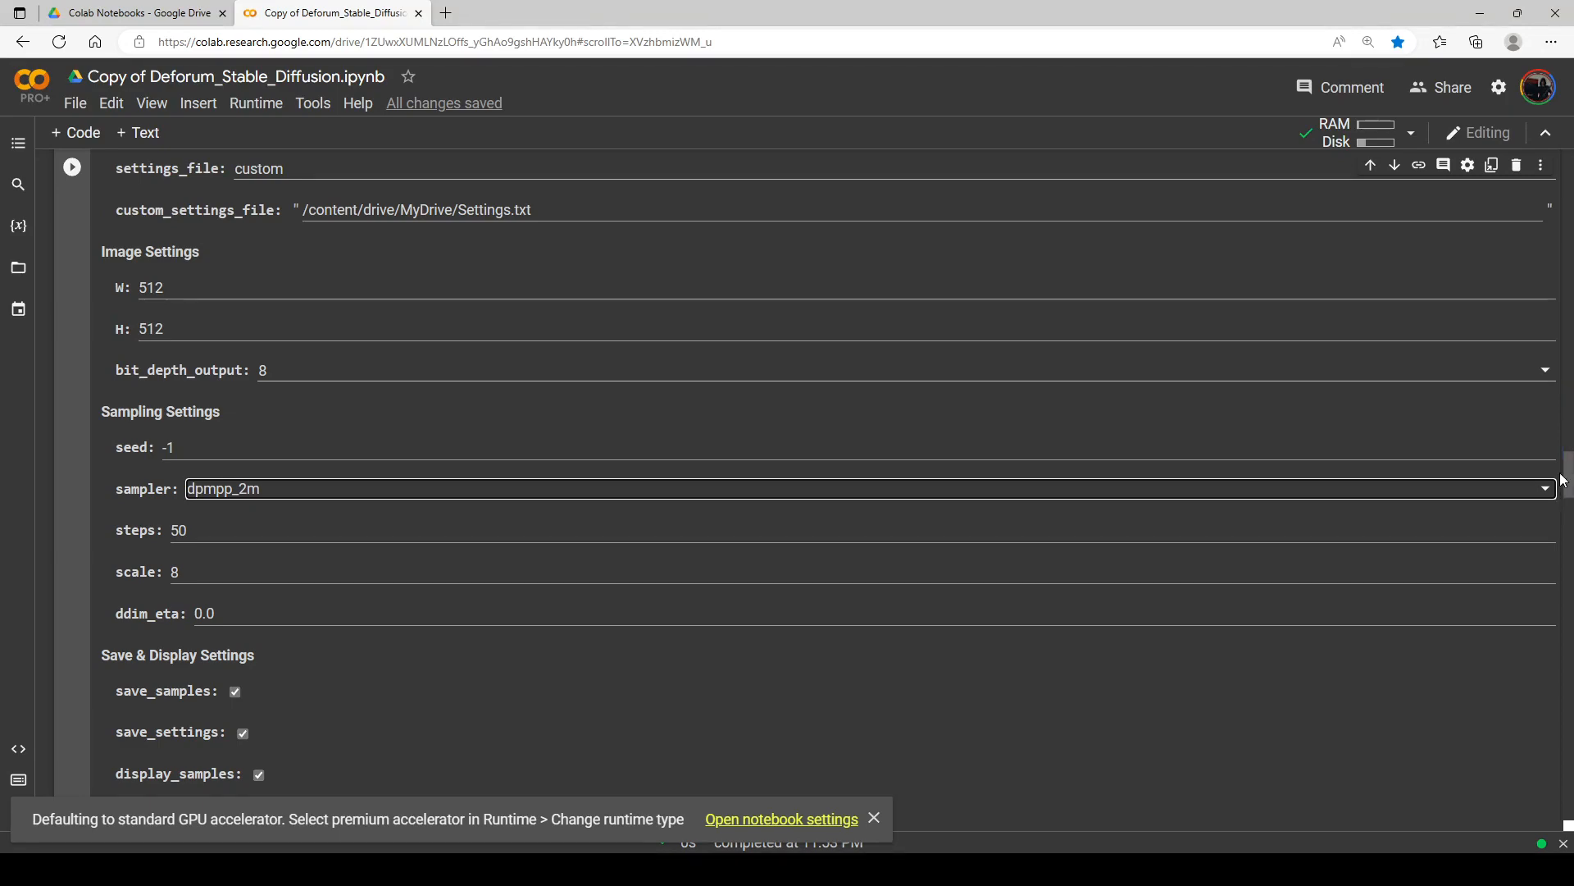
Step: Check the strength schedule in the animation settings and set the sampling steps to 120
{"action": "left_click_drag", "start_coordinate": [1568, 478], "coordinate": [1568, 283]}
{"action": "scroll", "coordinate": [463, 508], "scroll_direction": "down", "scroll_amount": 3}
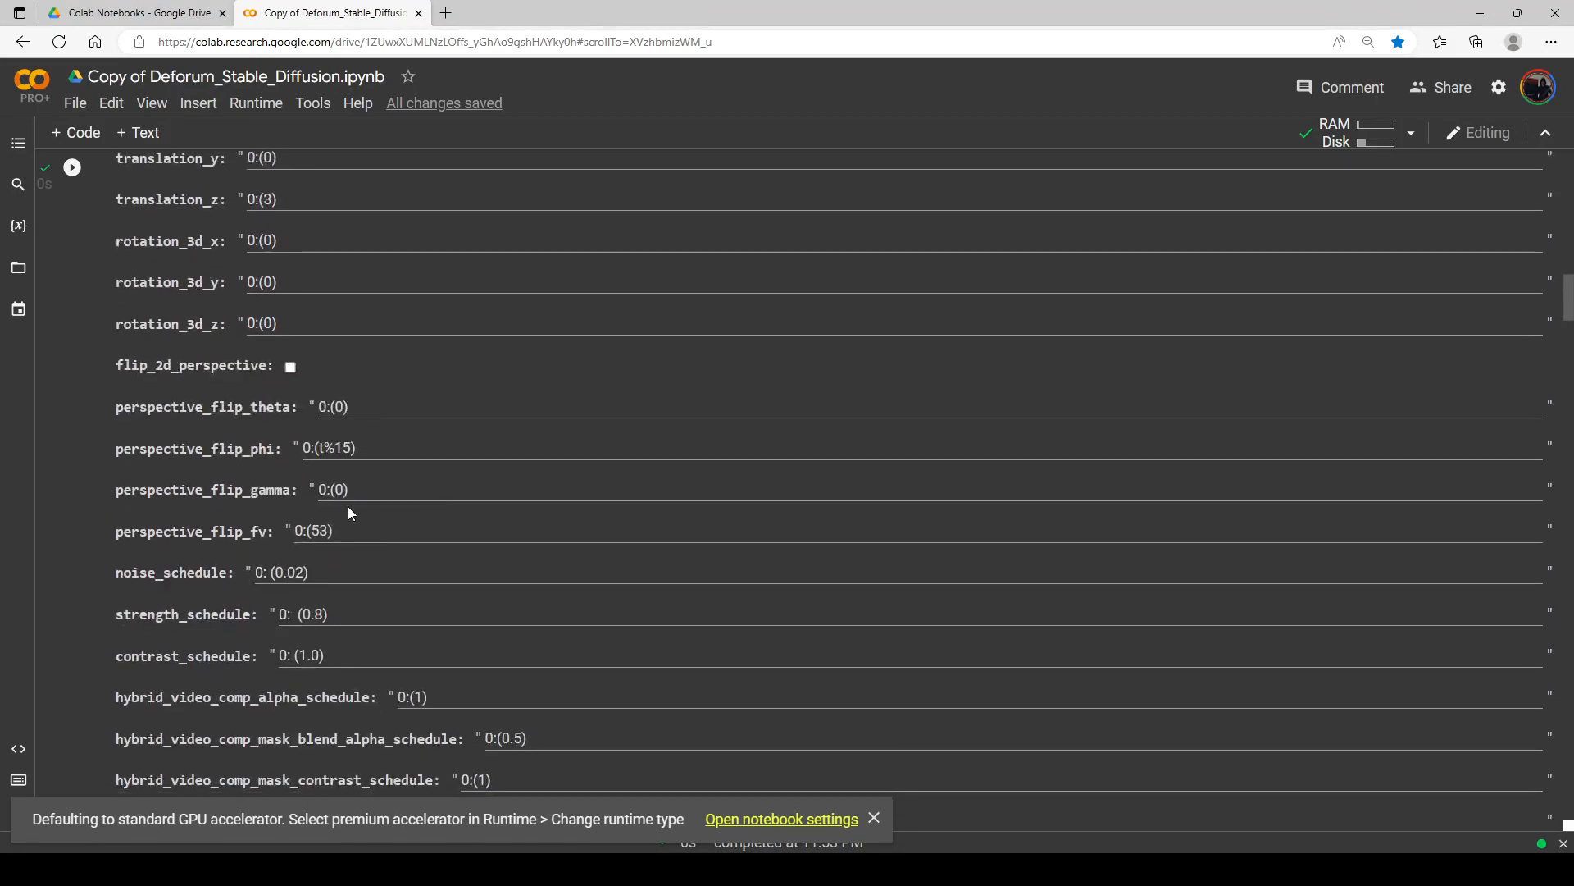
{"action": "scroll", "coordinate": [348, 505], "scroll_direction": "down", "scroll_amount": 2}
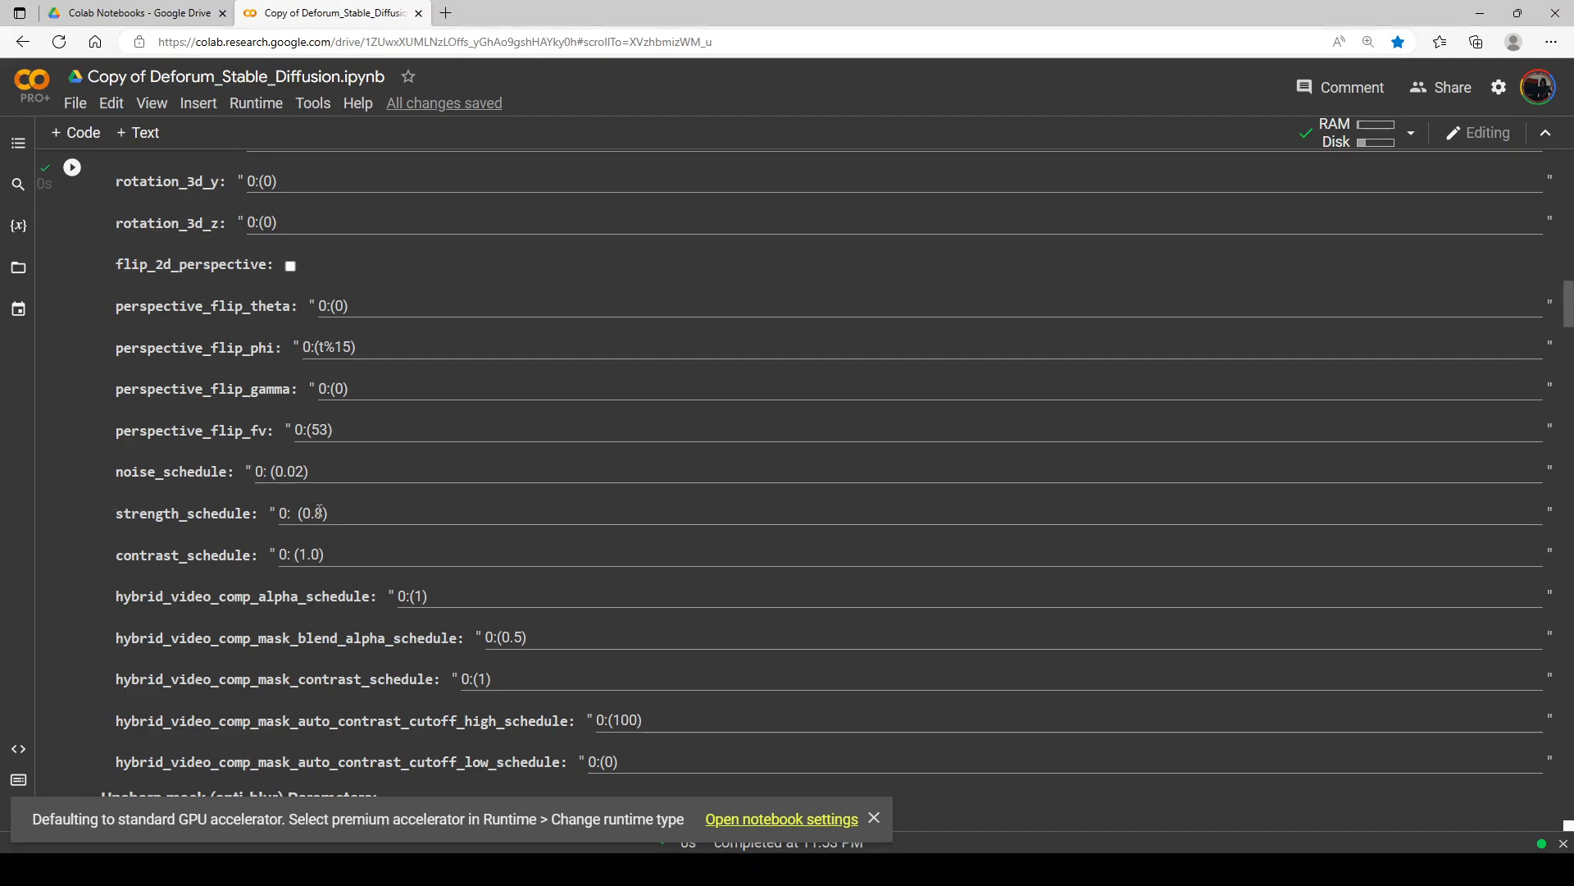
{"action": "scroll", "coordinate": [319, 513], "scroll_direction": "down", "scroll_amount": 20}
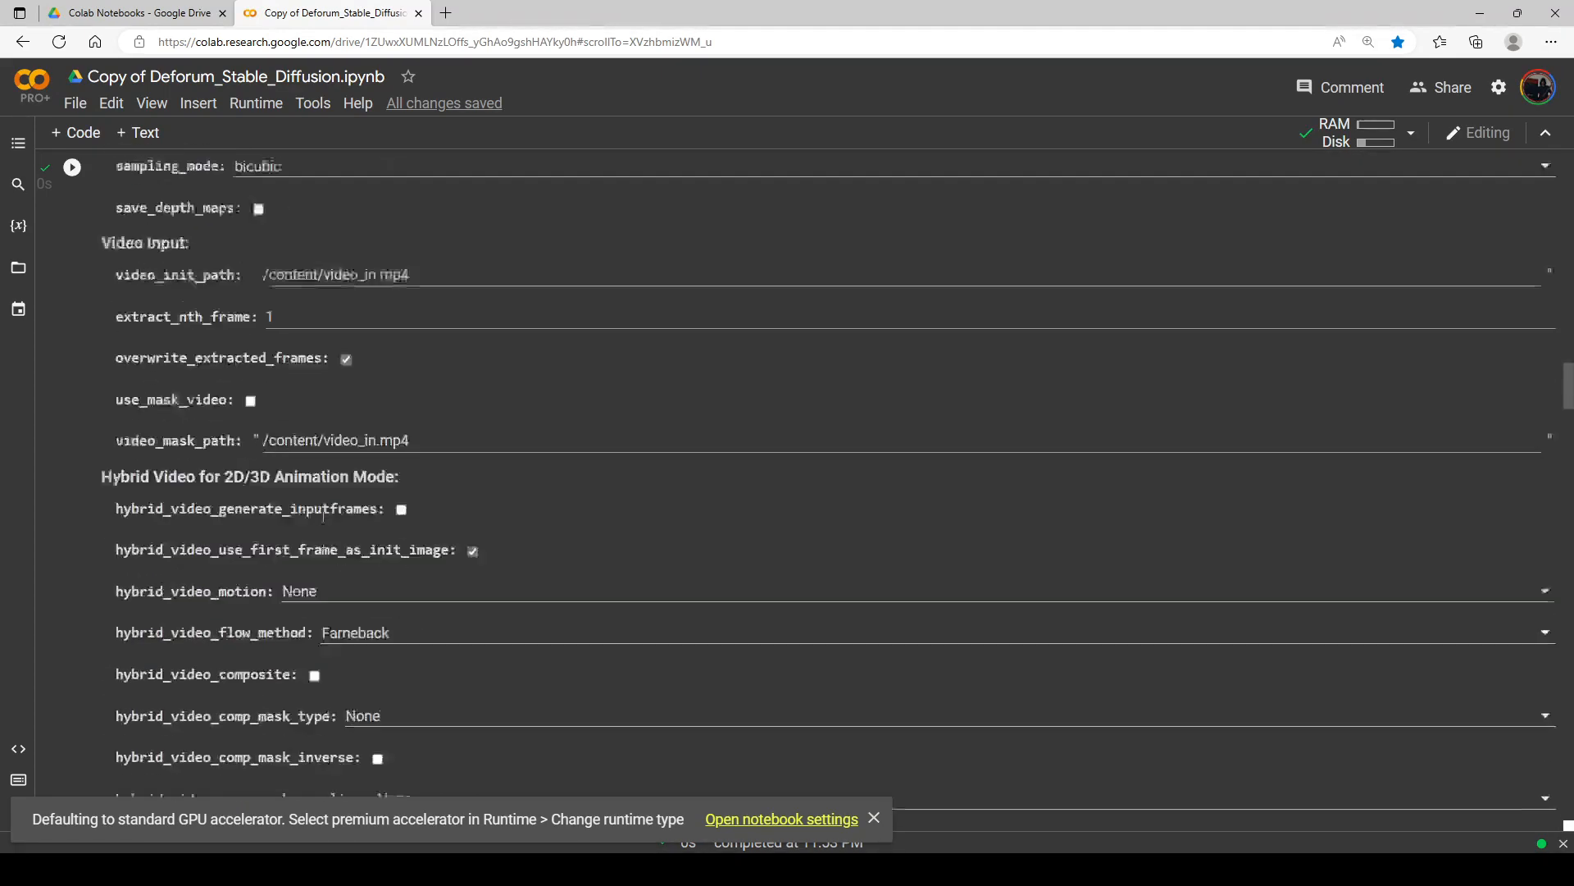
{"action": "scroll", "coordinate": [322, 515], "scroll_direction": "down", "scroll_amount": 9}
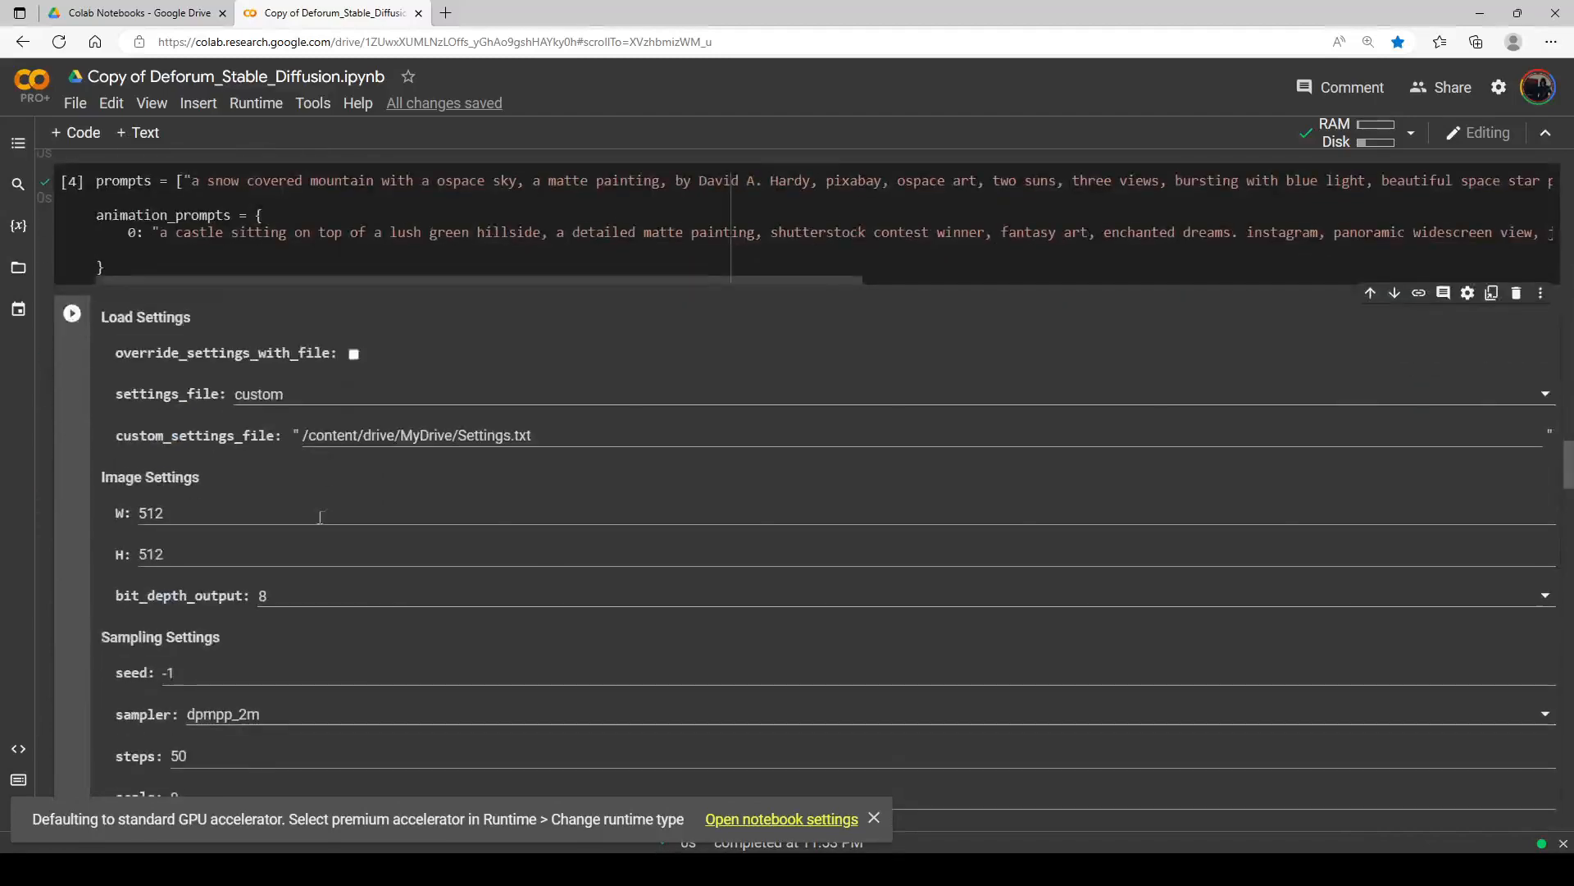
{"action": "scroll", "coordinate": [294, 538], "scroll_direction": "down", "scroll_amount": 1}
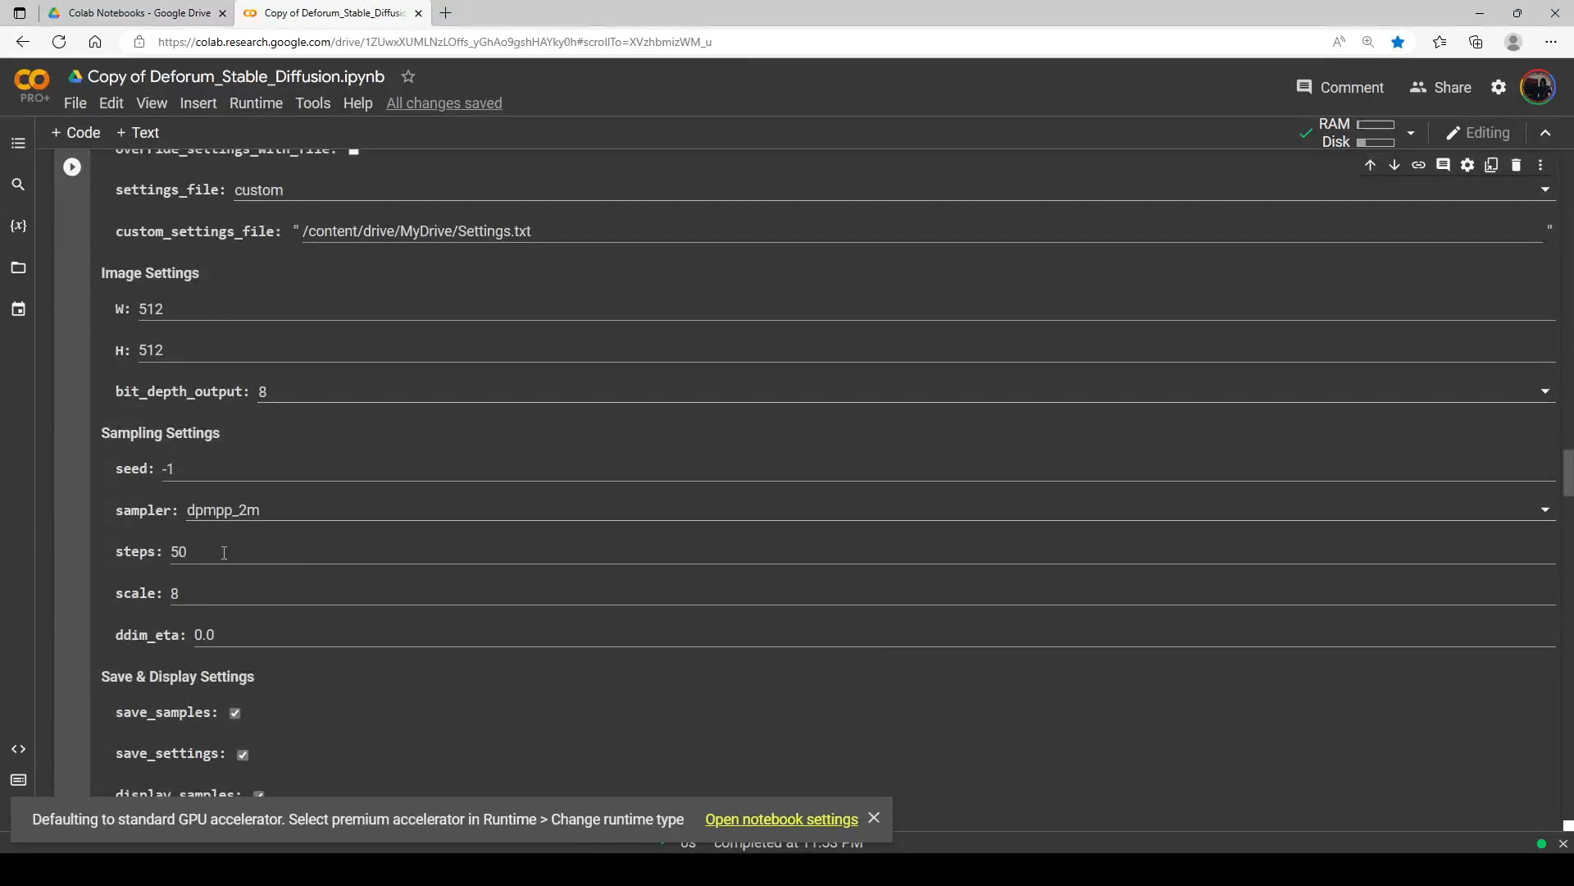
{"action": "left_click_drag", "start_coordinate": [217, 551], "coordinate": [150, 555]}
{"action": "type", "text": "120"}
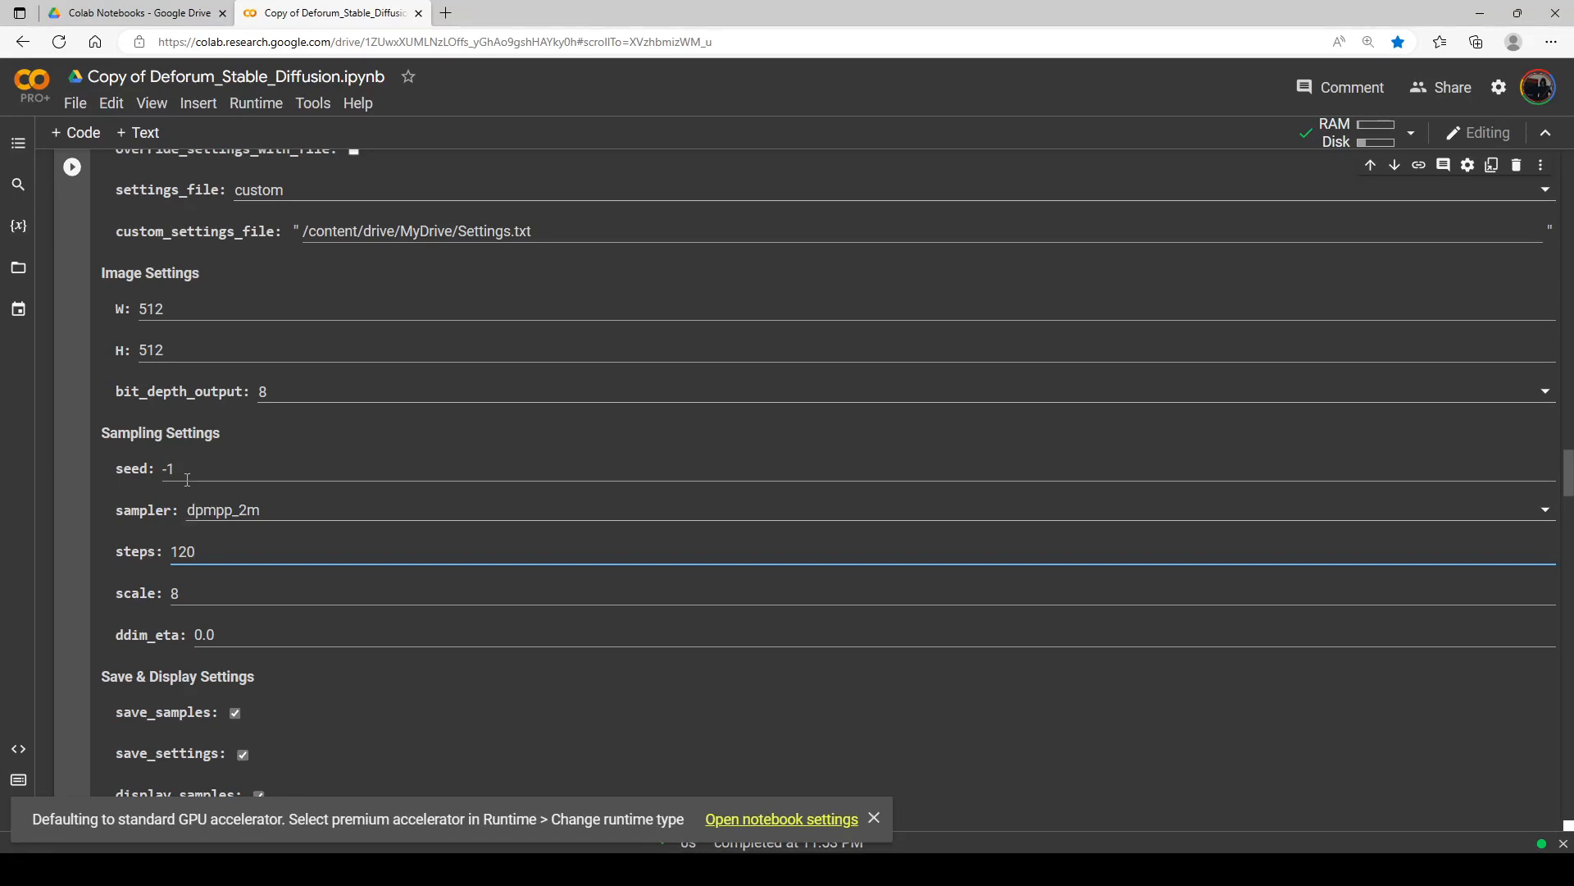
Step: Review the image, sampling, save and display, prompt, batch and init settings
{"action": "scroll", "coordinate": [200, 465], "scroll_direction": "down", "scroll_amount": 2}
{"action": "scroll", "coordinate": [200, 465], "scroll_direction": "up", "scroll_amount": 2}
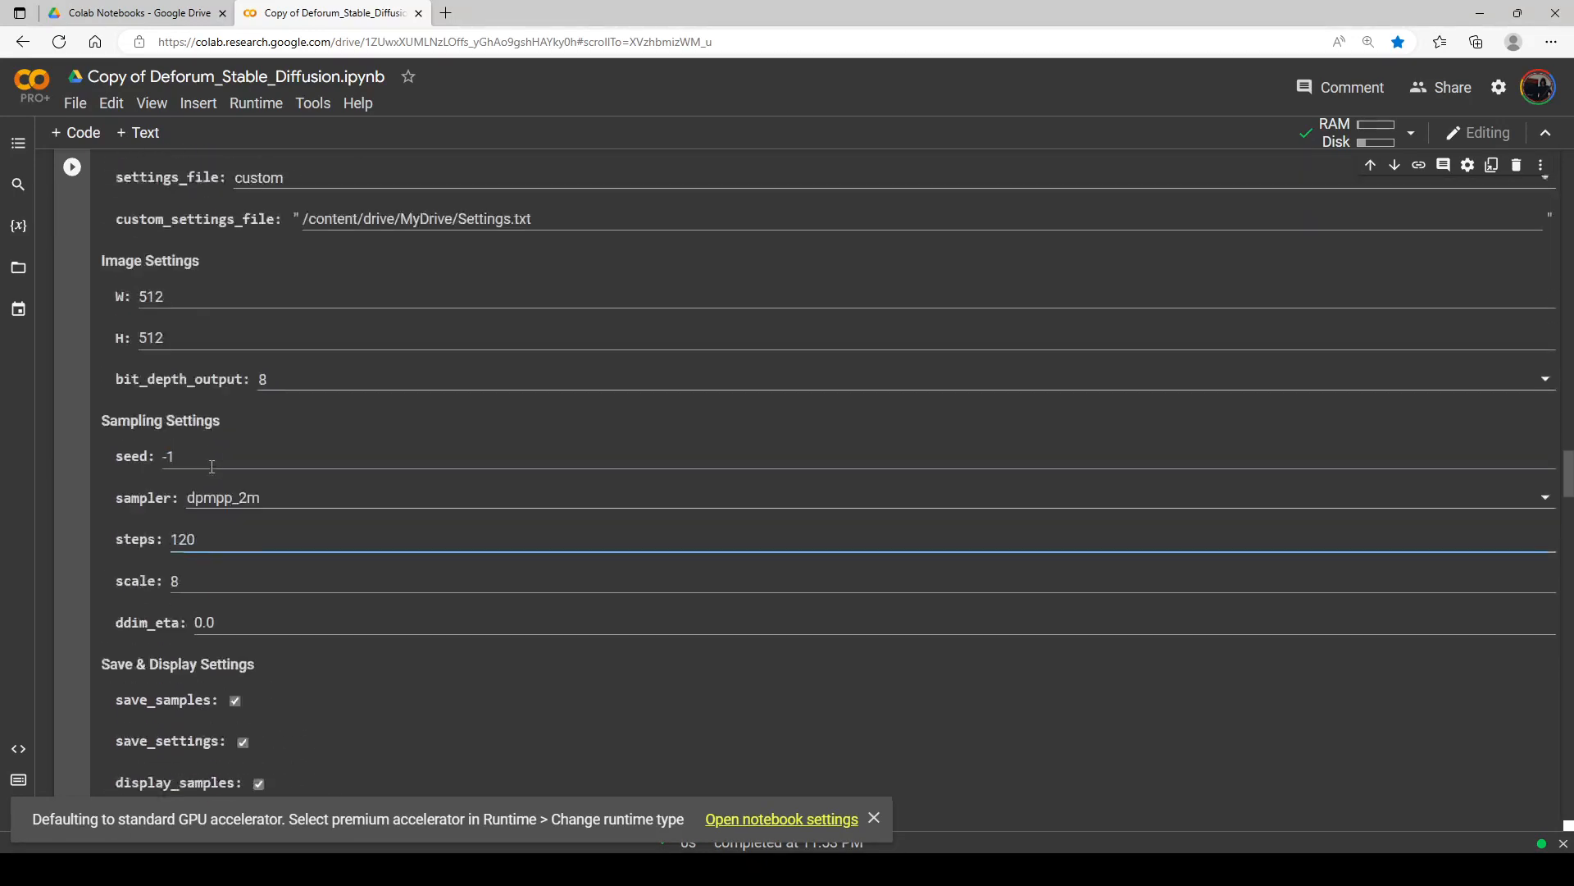
{"action": "scroll", "coordinate": [238, 454], "scroll_direction": "up", "scroll_amount": 1}
{"action": "scroll", "coordinate": [238, 472], "scroll_direction": "down", "scroll_amount": 1}
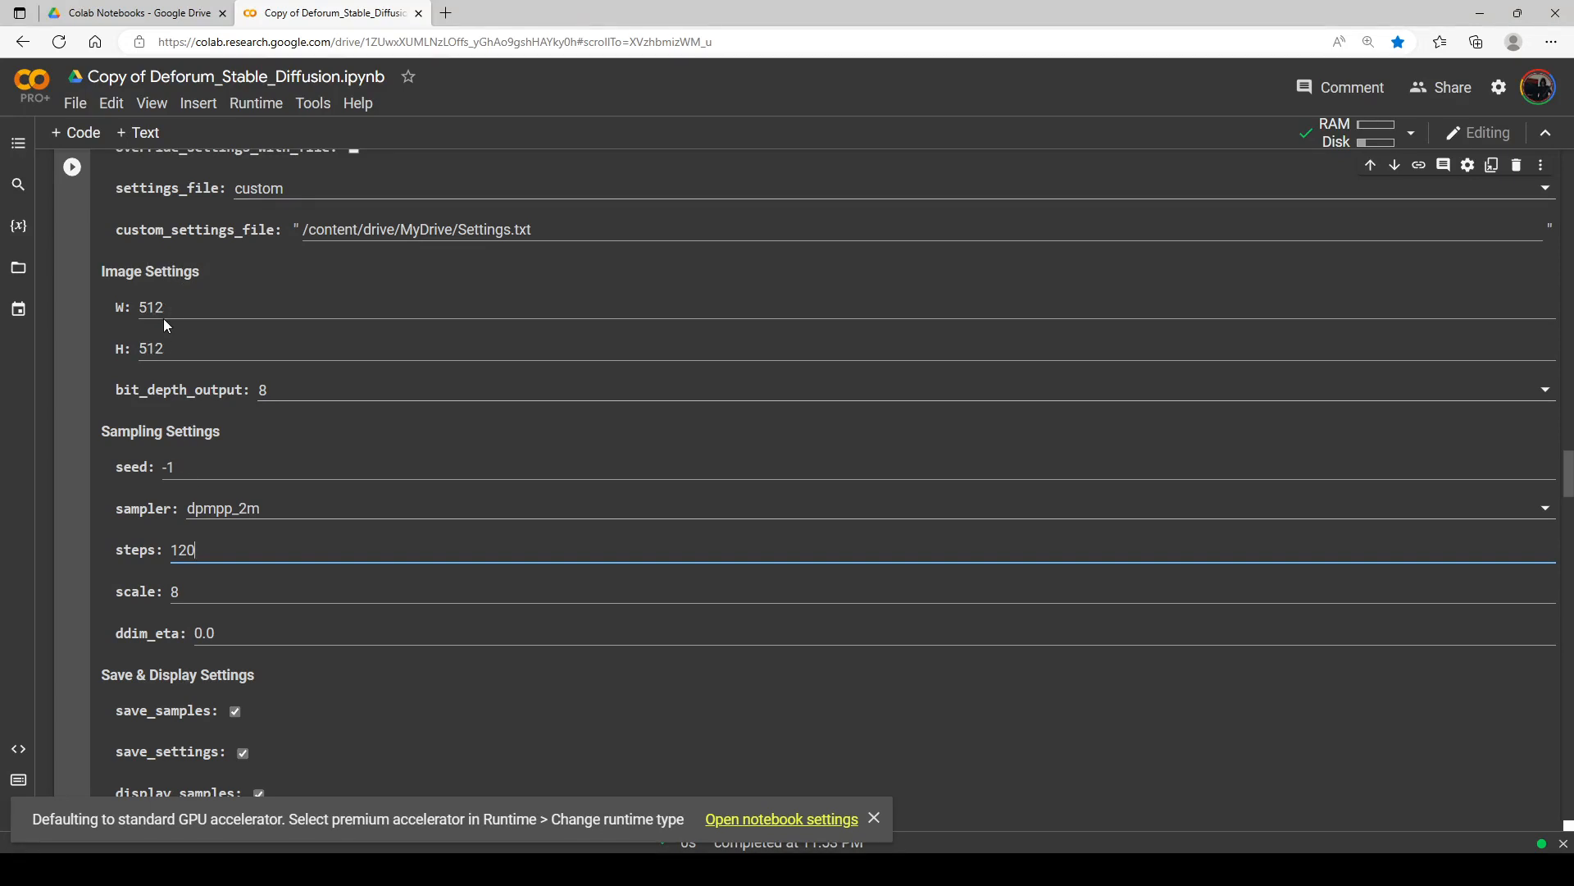
{"action": "scroll", "coordinate": [164, 318], "scroll_direction": "down", "scroll_amount": 1}
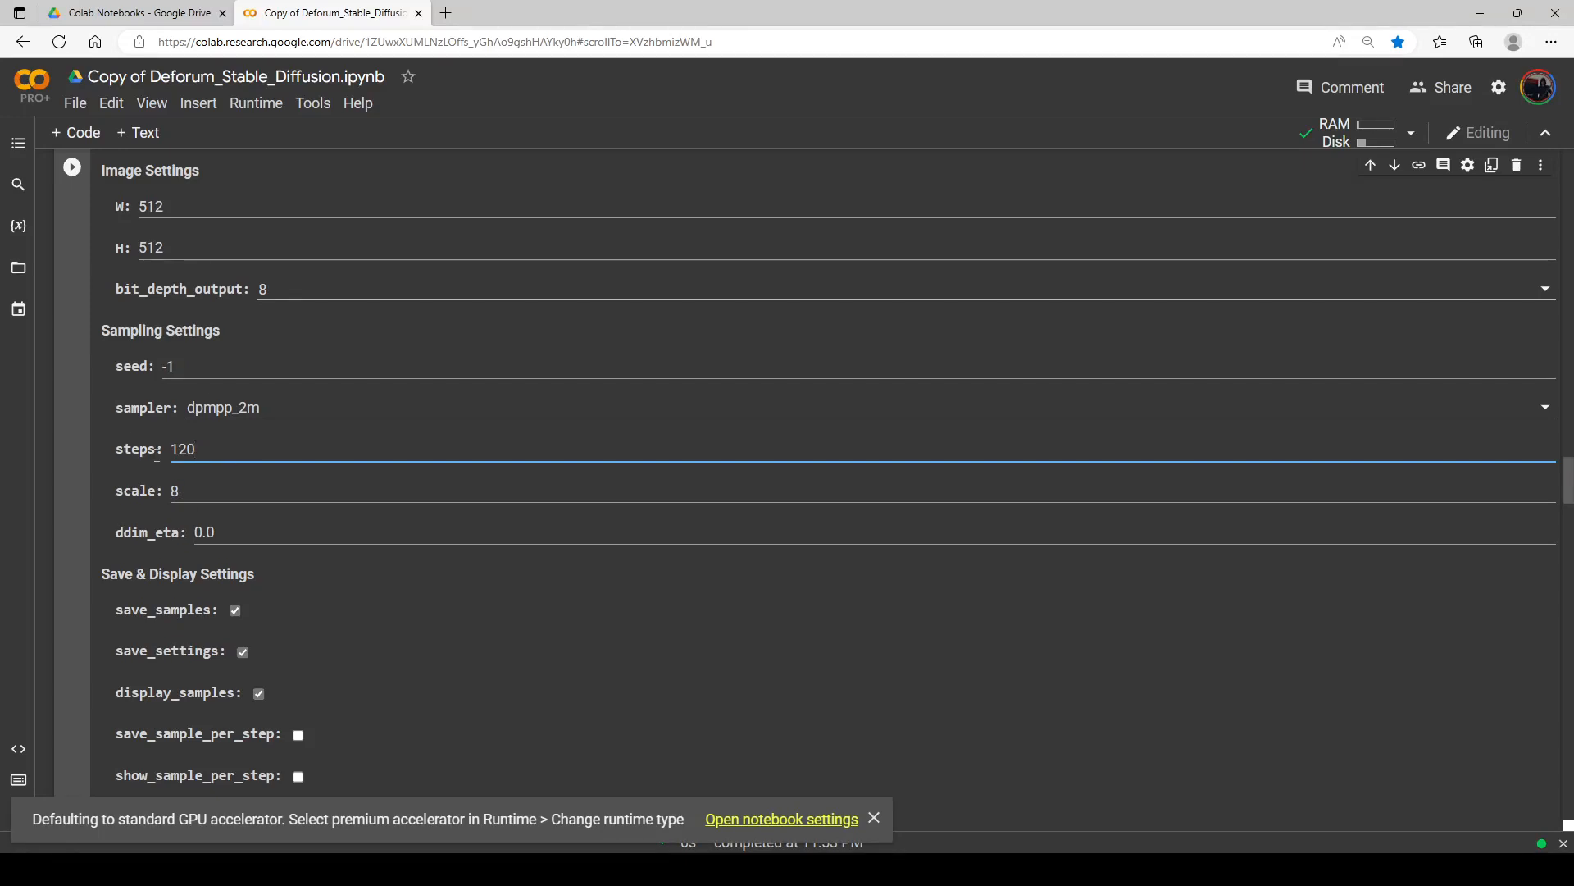
{"action": "scroll", "coordinate": [212, 454], "scroll_direction": "down", "scroll_amount": 3}
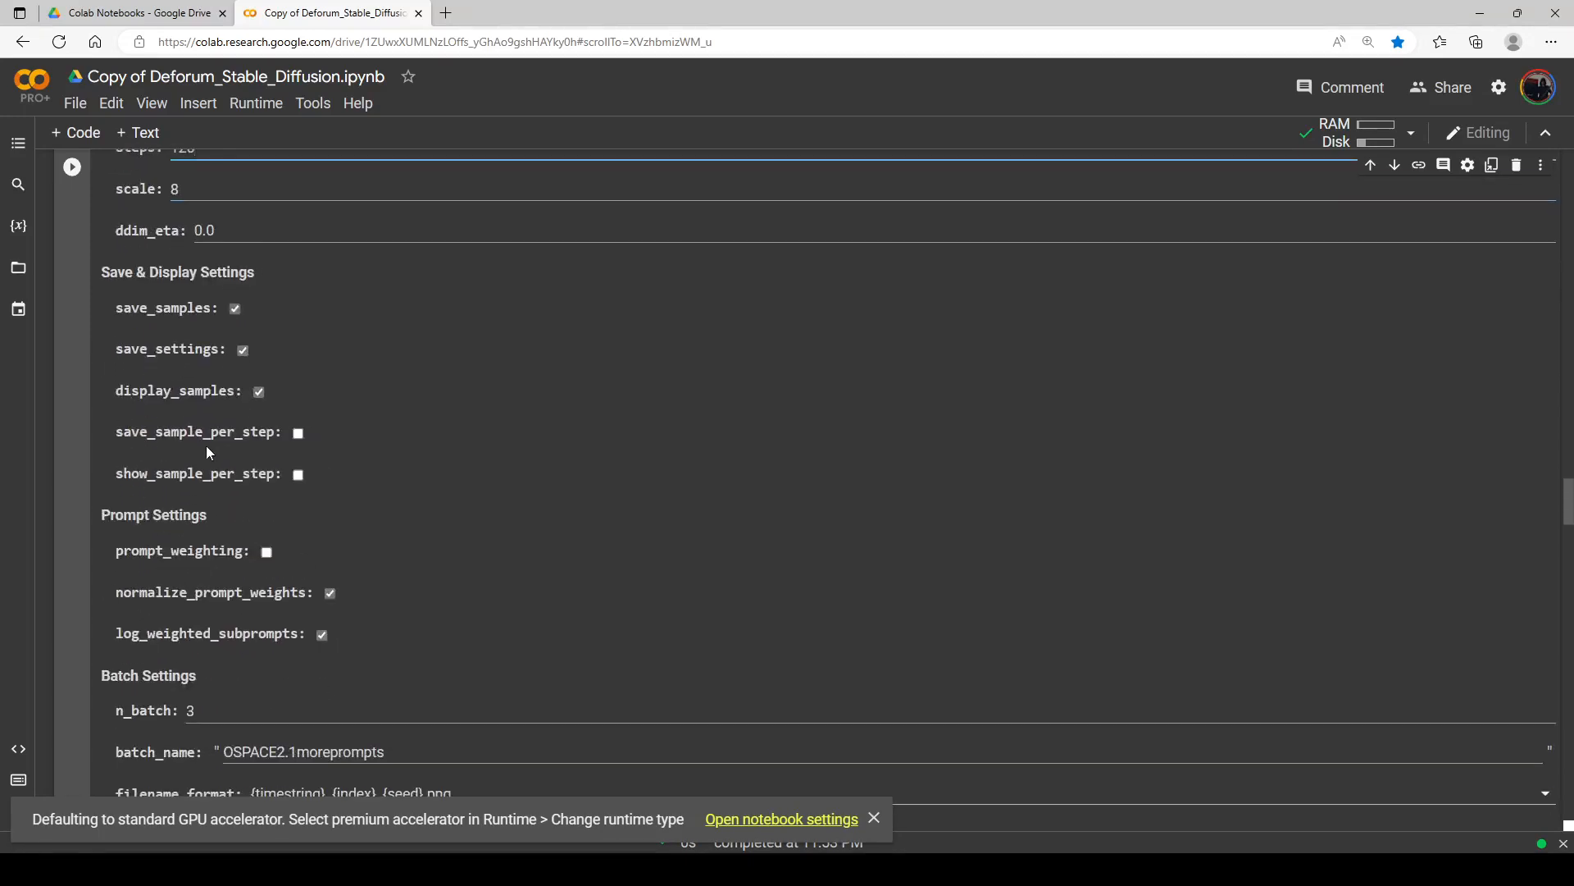
{"action": "scroll", "coordinate": [222, 431], "scroll_direction": "down", "scroll_amount": 2}
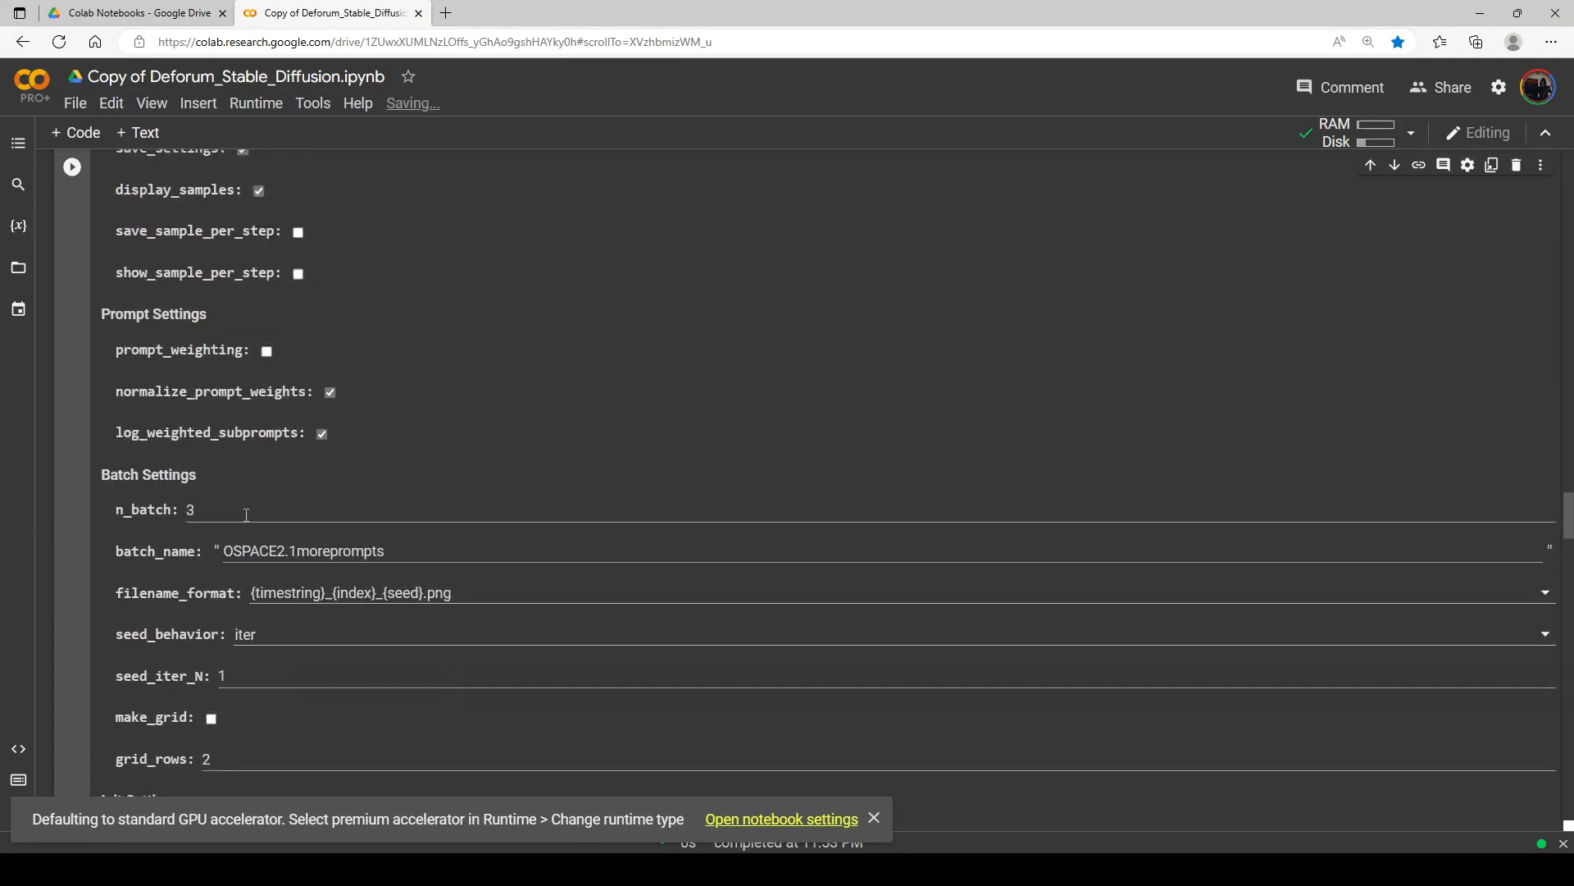
{"action": "scroll", "coordinate": [245, 520], "scroll_direction": "down", "scroll_amount": 1}
{"action": "scroll", "coordinate": [249, 520], "scroll_direction": "down", "scroll_amount": 3}
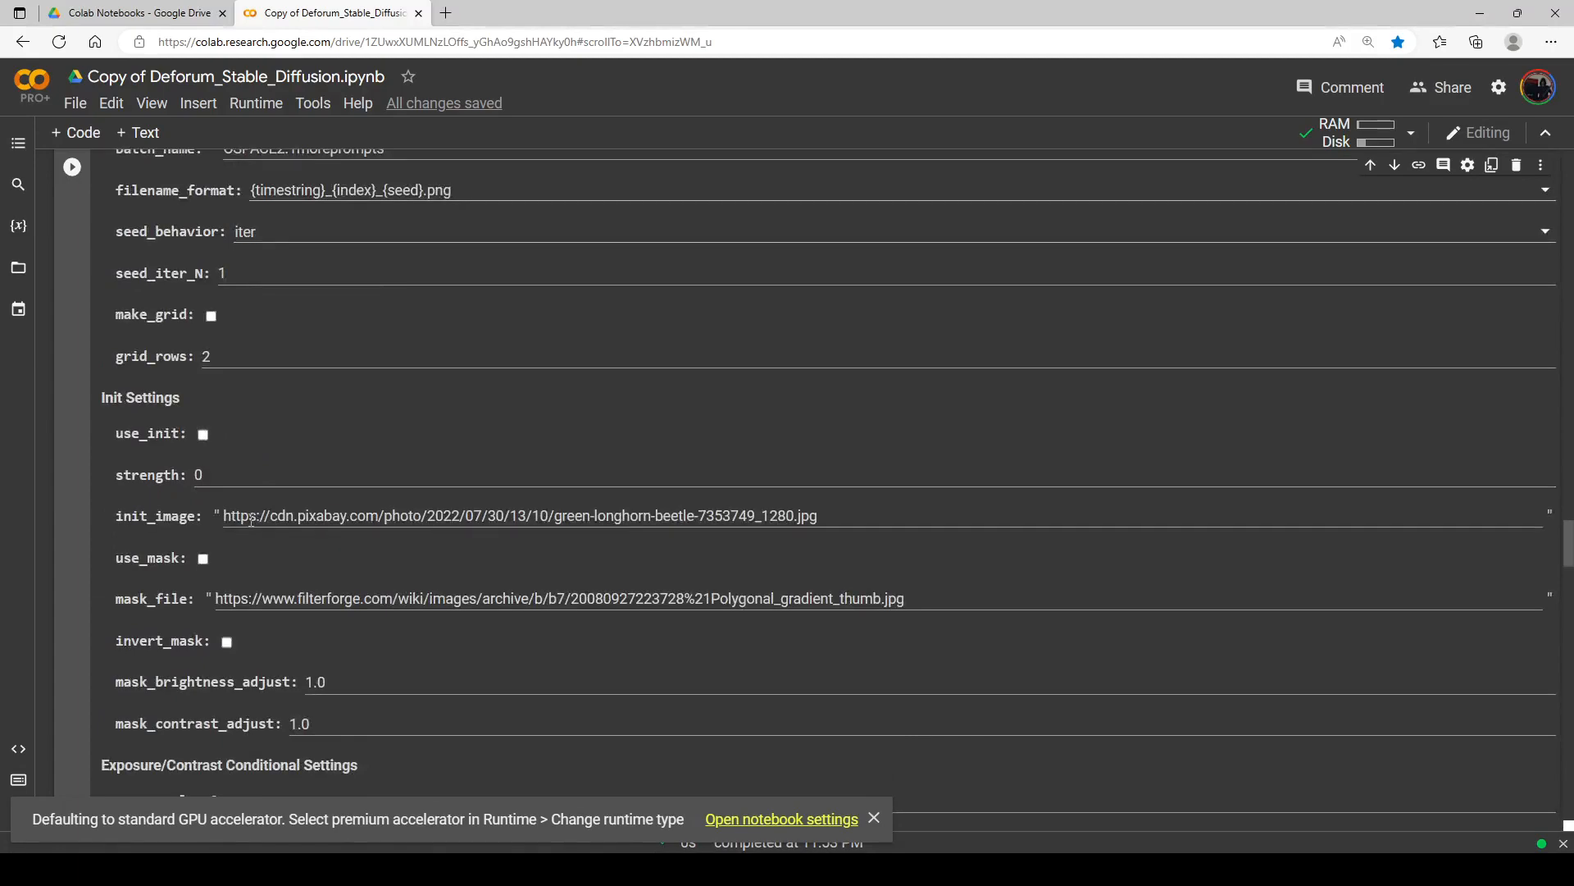
Step: Review the init, exposure, color match, gradient and VRAM settings, the existing image output, and the prompts above the Load Settings cell
{"action": "scroll", "coordinate": [247, 485], "scroll_direction": "down", "scroll_amount": 2}
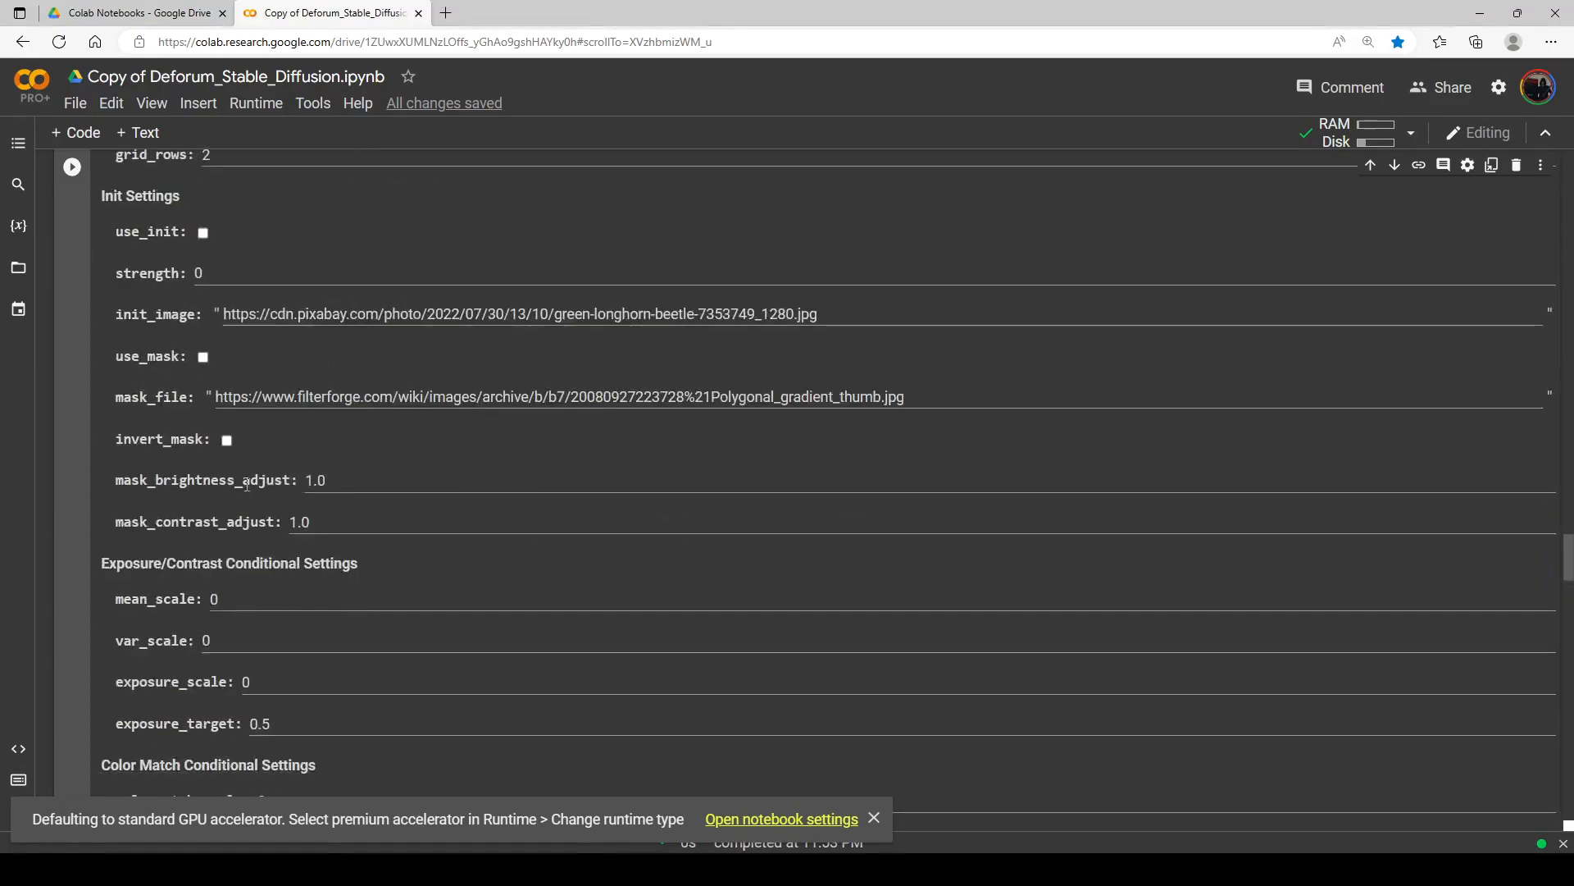
{"action": "scroll", "coordinate": [246, 484], "scroll_direction": "up", "scroll_amount": 2}
{"action": "scroll", "coordinate": [248, 488], "scroll_direction": "down", "scroll_amount": 3}
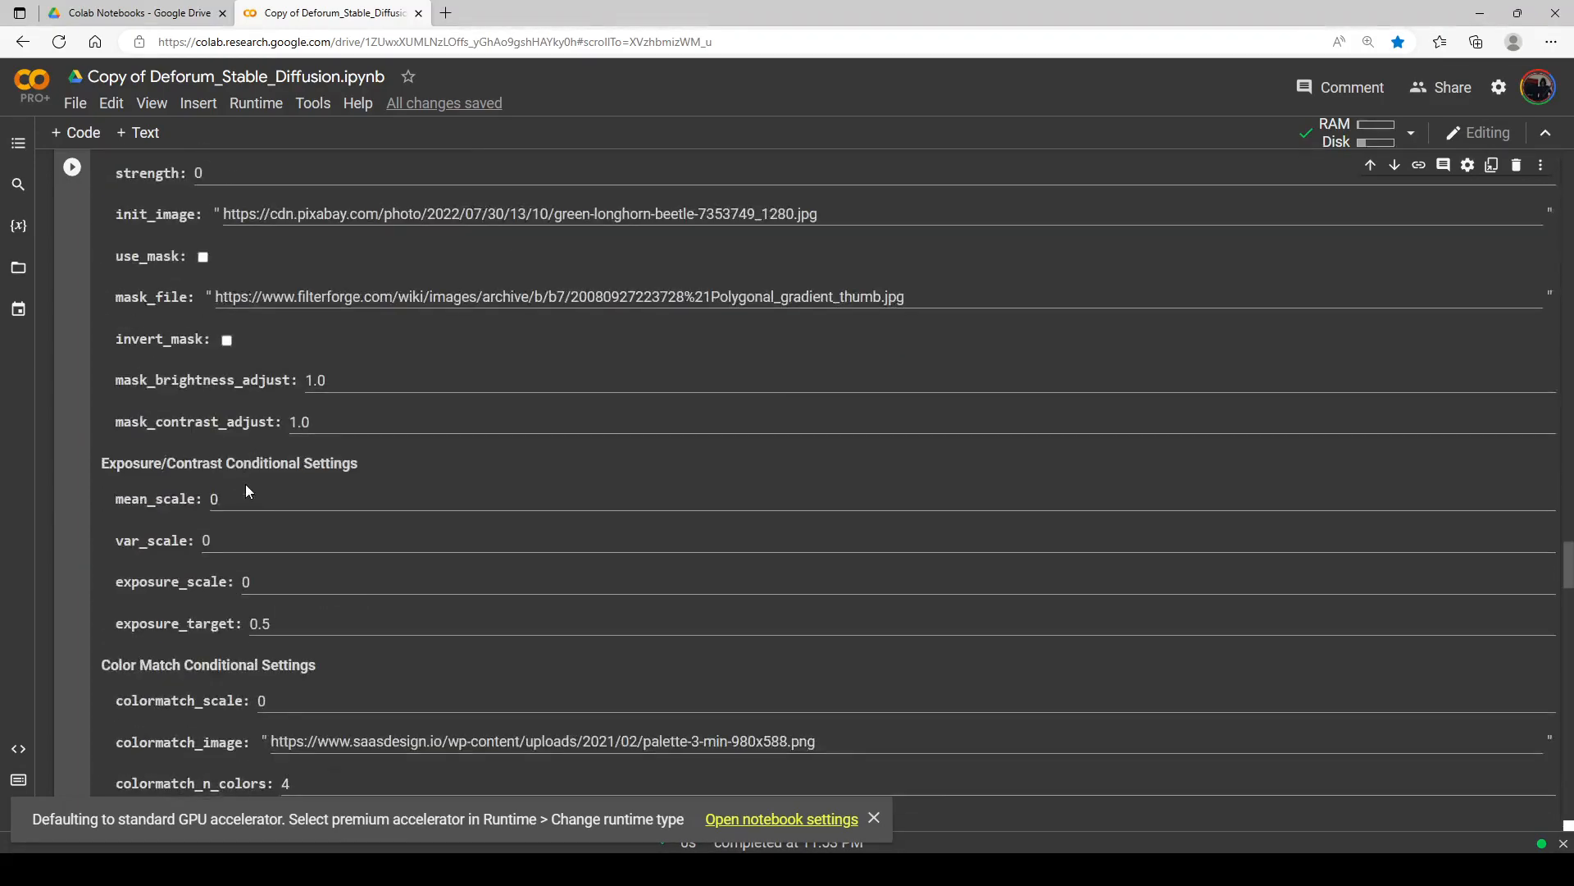
{"action": "scroll", "coordinate": [246, 490], "scroll_direction": "down", "scroll_amount": 9}
{"action": "scroll", "coordinate": [251, 476], "scroll_direction": "down", "scroll_amount": 3}
{"action": "scroll", "coordinate": [282, 474], "scroll_direction": "up", "scroll_amount": 1}
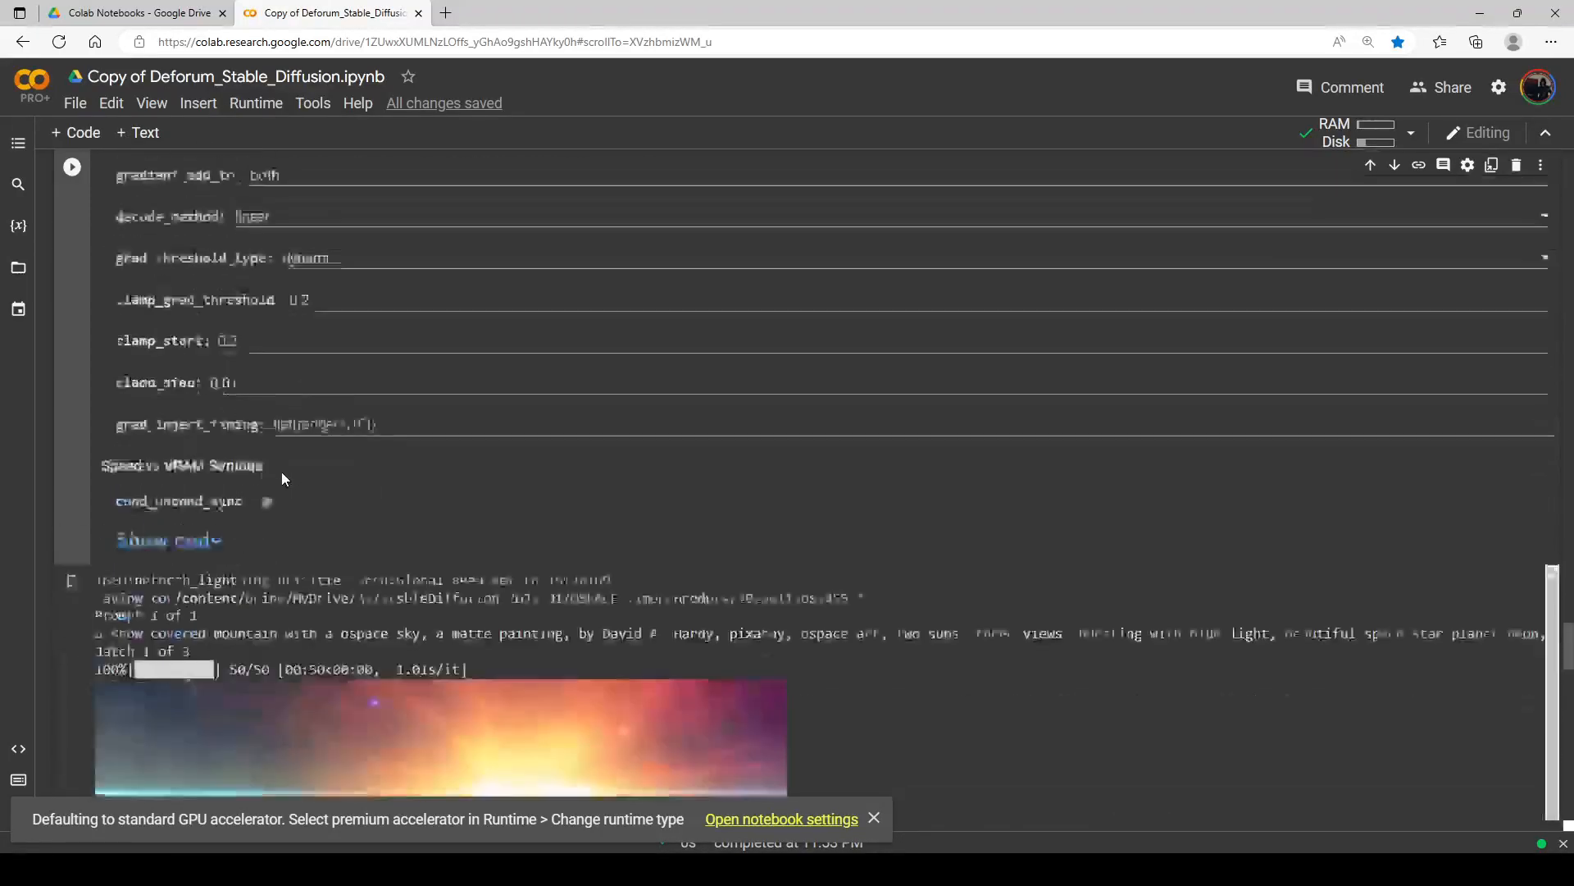
{"action": "scroll", "coordinate": [282, 478], "scroll_direction": "down", "scroll_amount": 12}
{"action": "scroll", "coordinate": [301, 480], "scroll_direction": "down", "scroll_amount": 4}
{"action": "scroll", "coordinate": [497, 455], "scroll_direction": "up", "scroll_amount": 5}
{"action": "scroll", "coordinate": [495, 452], "scroll_direction": "up", "scroll_amount": 18}
{"action": "scroll", "coordinate": [416, 459], "scroll_direction": "up", "scroll_amount": 20}
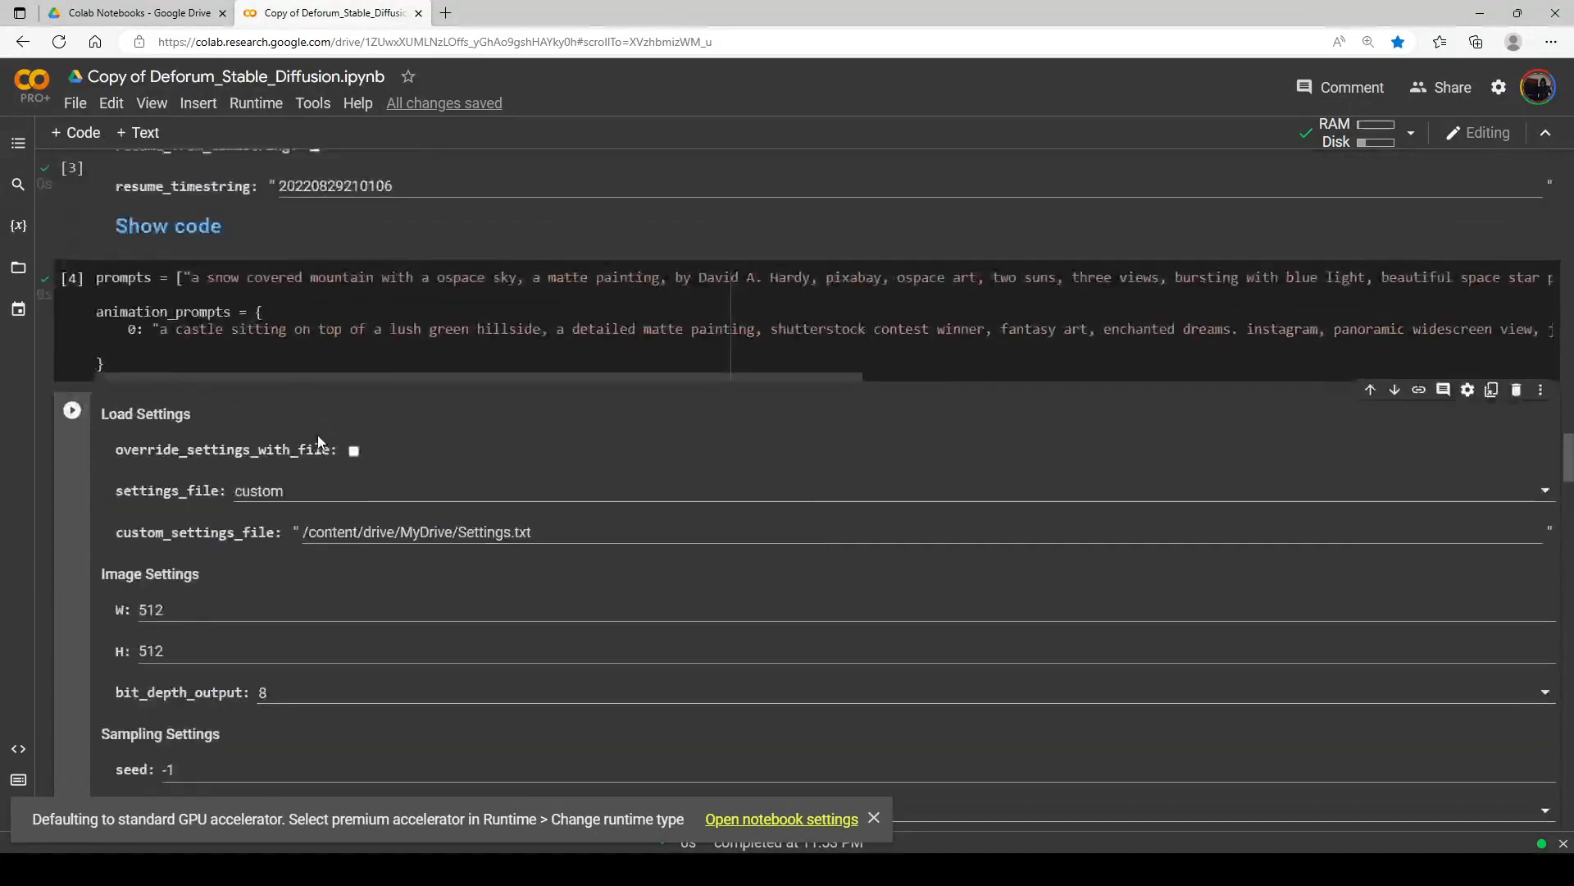
{"action": "scroll", "coordinate": [324, 433], "scroll_direction": "up", "scroll_amount": 3}
{"action": "scroll", "coordinate": [320, 436], "scroll_direction": "up", "scroll_amount": 2}
{"action": "scroll", "coordinate": [326, 436], "scroll_direction": "down", "scroll_amount": 3}
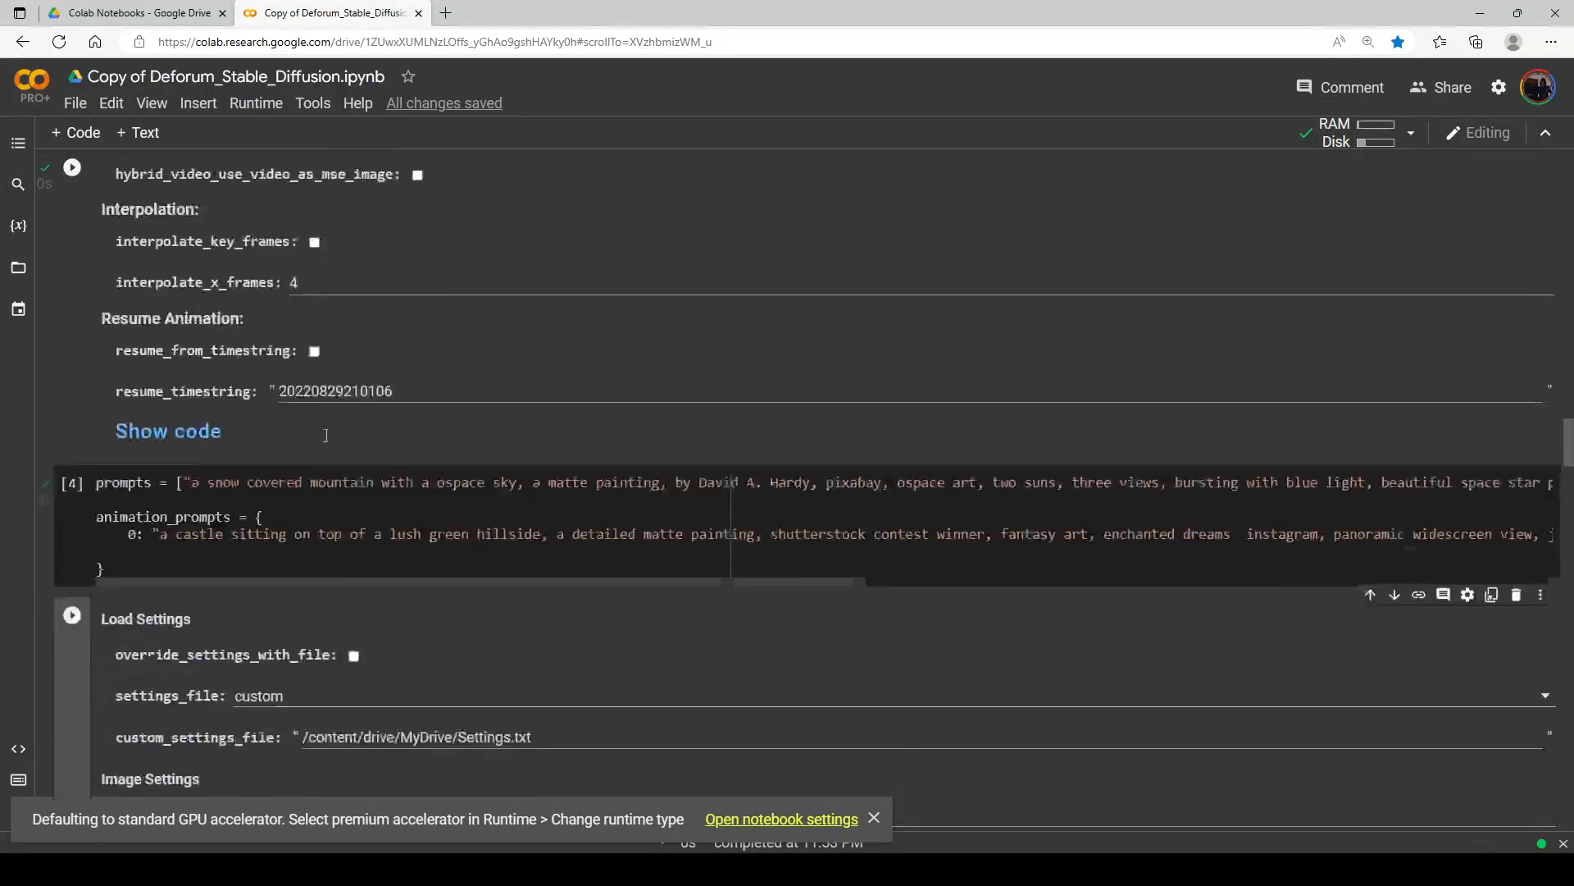
{"action": "scroll", "coordinate": [295, 426], "scroll_direction": "down", "scroll_amount": 3}
{"action": "scroll", "coordinate": [267, 415], "scroll_direction": "down", "scroll_amount": 3}
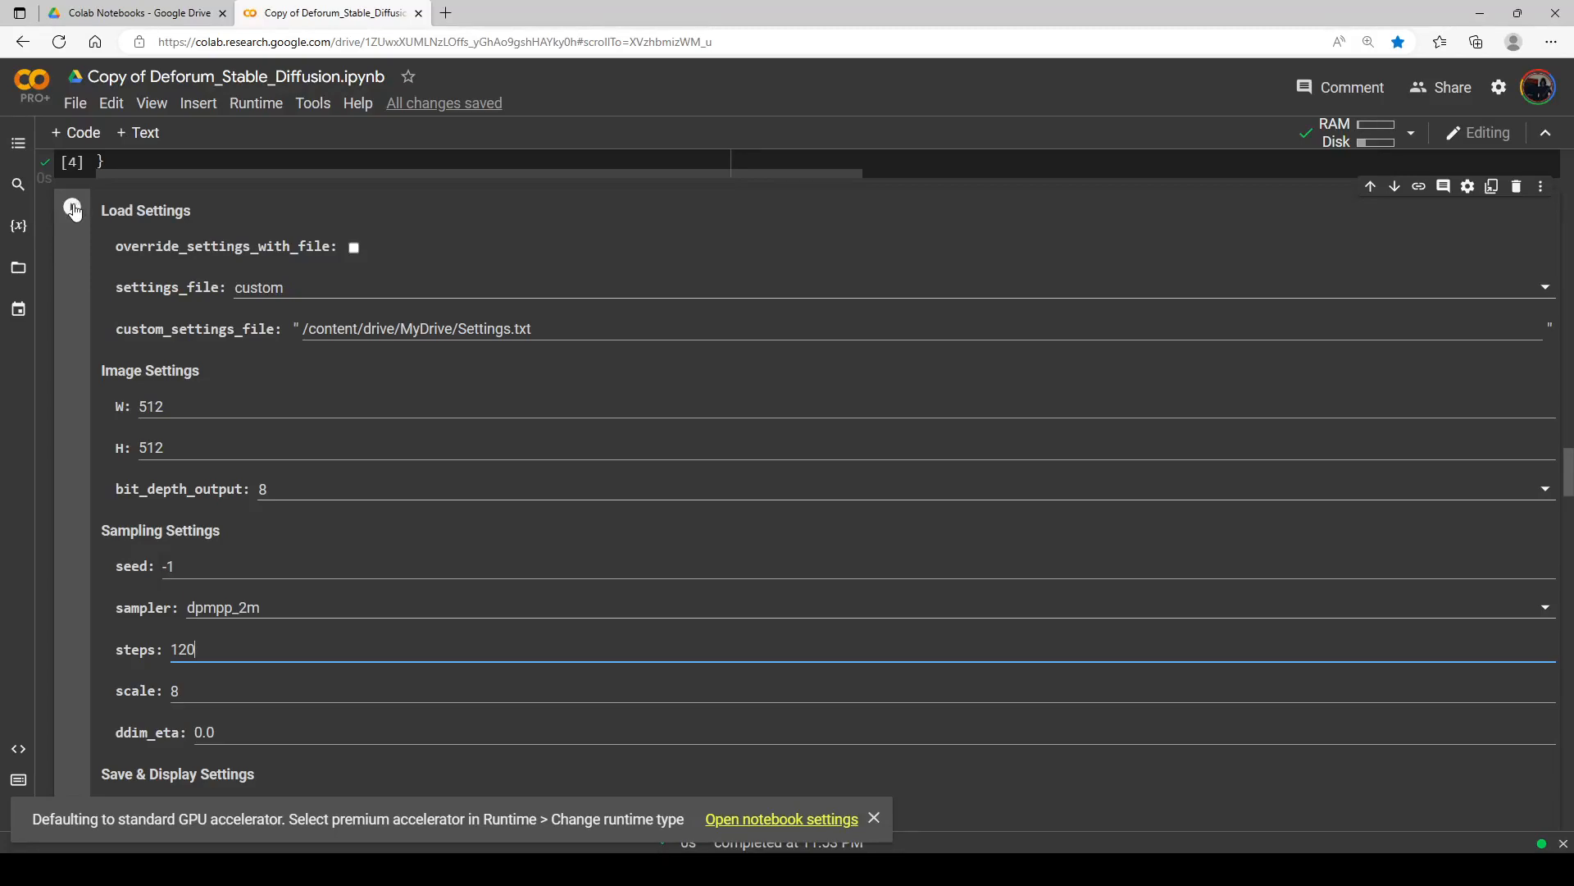
Step: Change the batch name in the Batch Settings to 3DTutvid
{"action": "scroll", "coordinate": [280, 414], "scroll_direction": "down", "scroll_amount": 10}
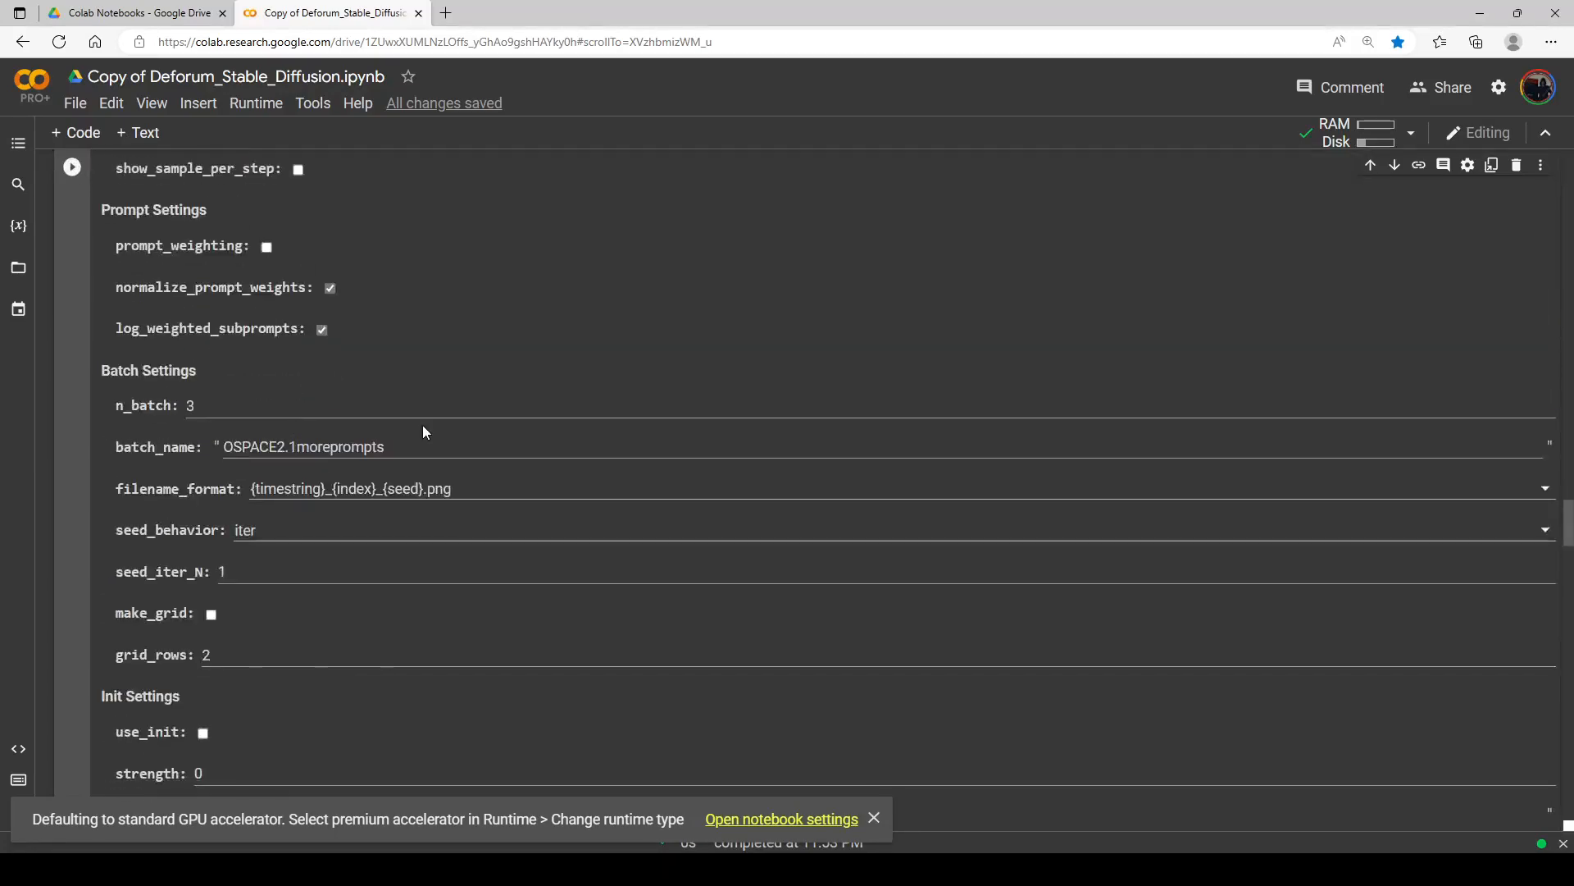
{"action": "left_click_drag", "start_coordinate": [397, 446], "coordinate": [84, 451]}
{"action": "key", "text": "BackSpace"}
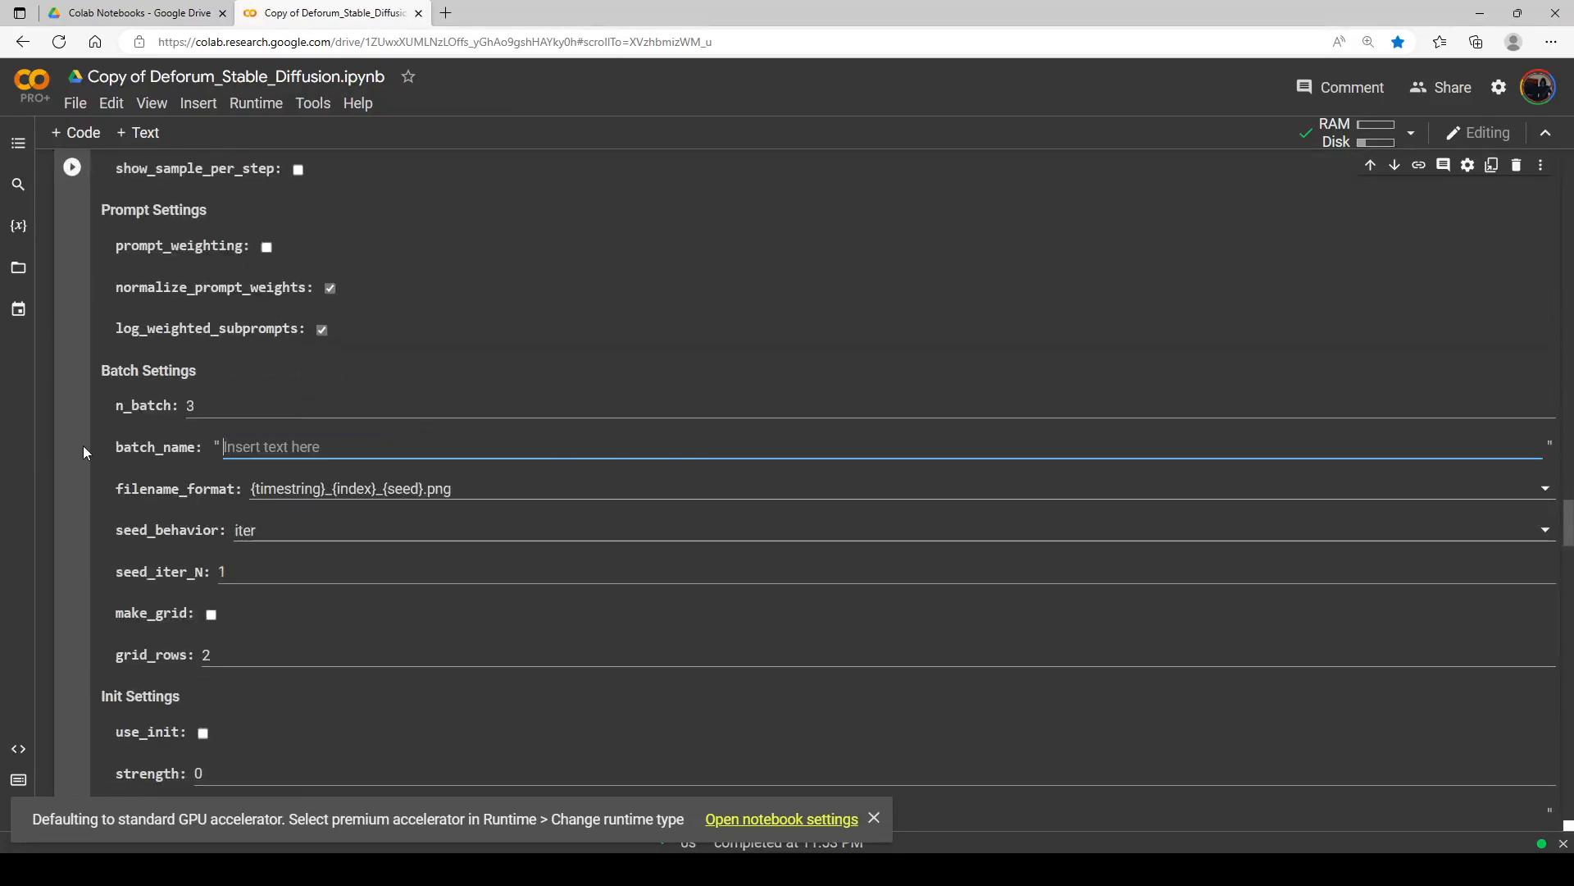
{"action": "type", "text": "3DTutvid"}
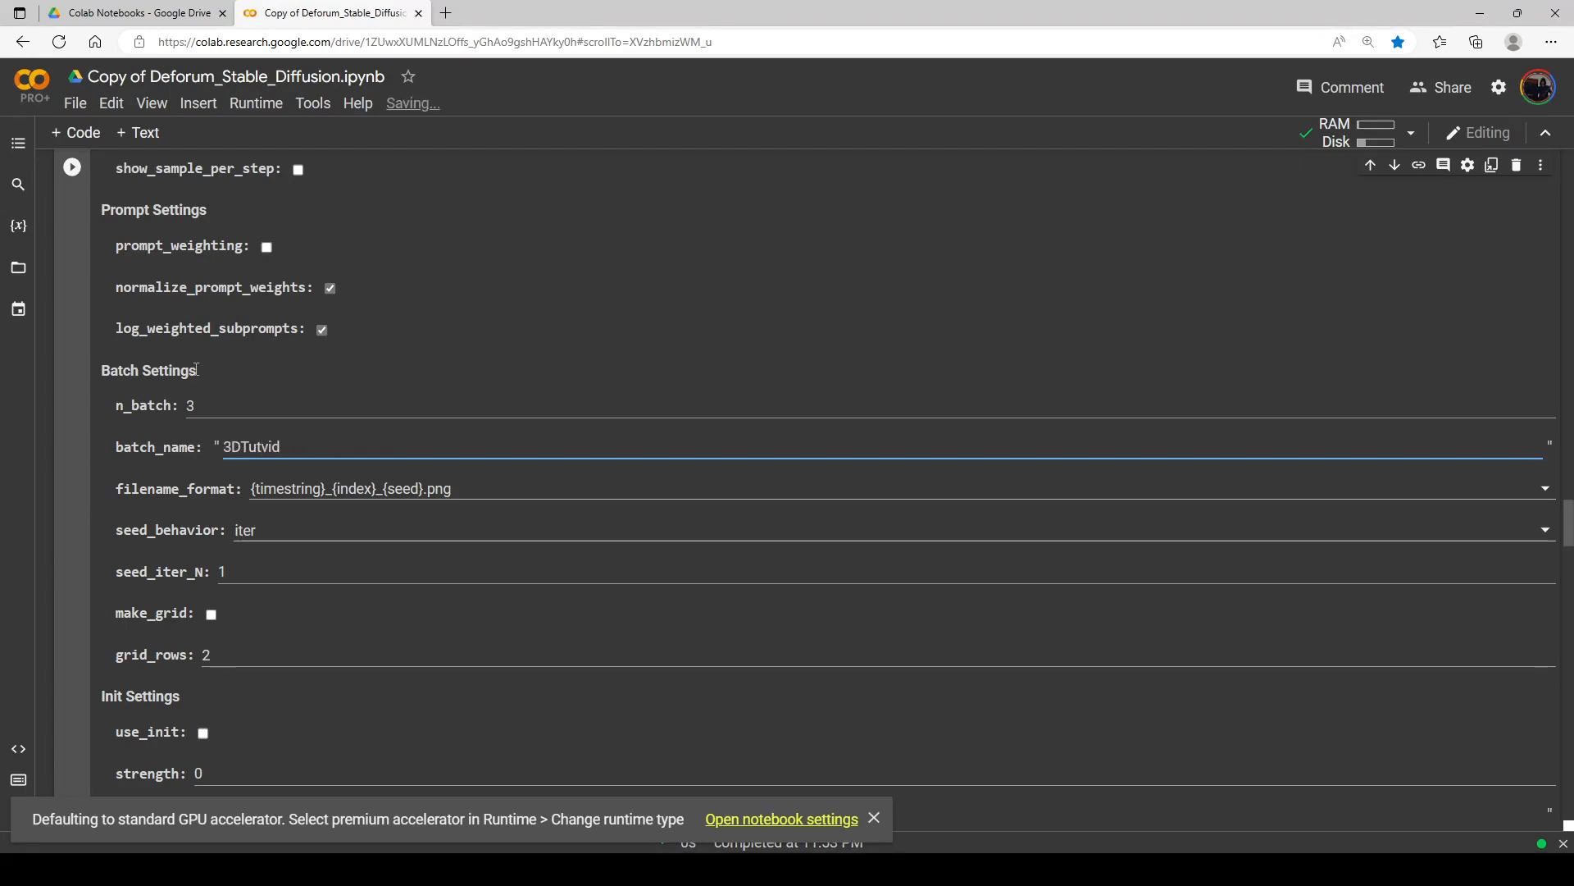
Step: Run the Load Settings cell to start rendering the animation frames and check its output log
{"action": "scroll", "coordinate": [74, 434], "scroll_direction": "up", "scroll_amount": 12}
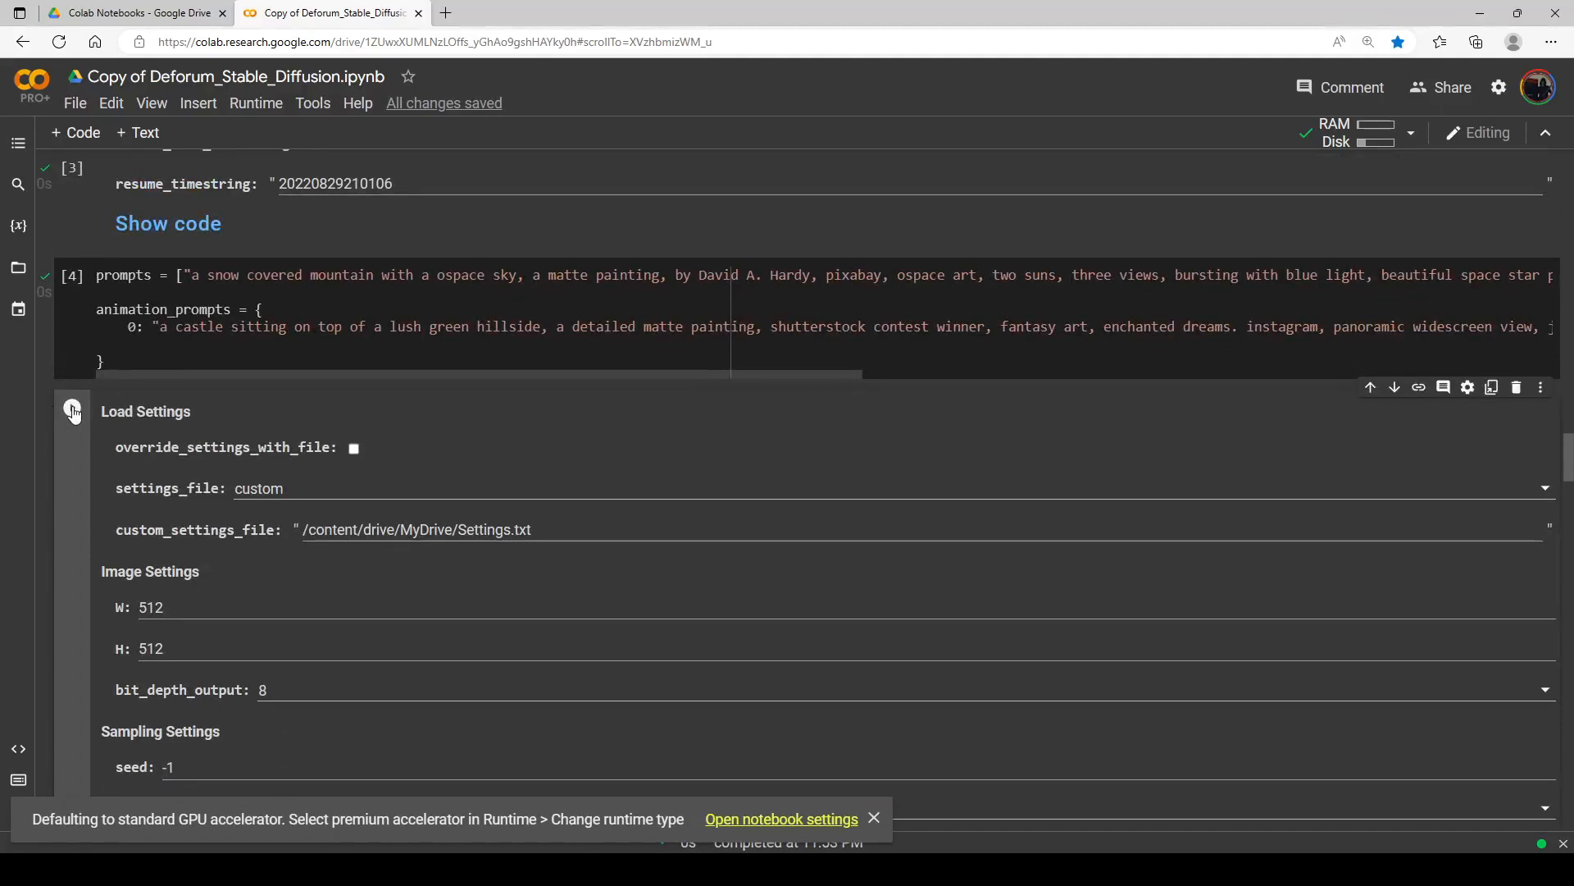
{"action": "left_click", "coordinate": [72, 408]}
{"action": "scroll", "coordinate": [318, 368], "scroll_direction": "down", "scroll_amount": 4}
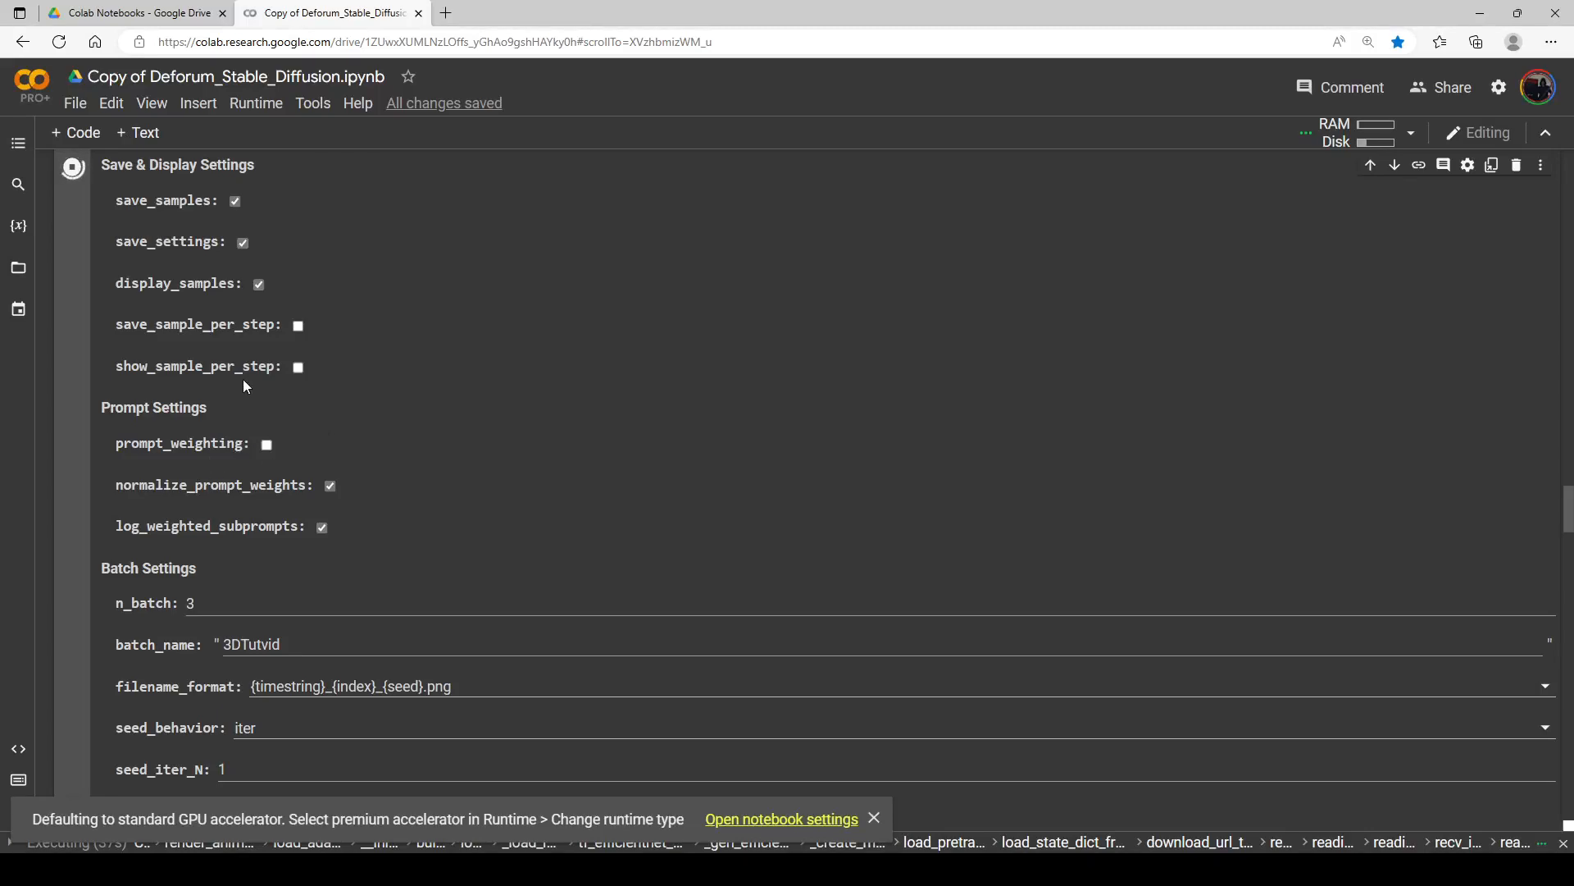
{"action": "scroll", "coordinate": [243, 379], "scroll_direction": "up", "scroll_amount": 4}
{"action": "scroll", "coordinate": [254, 394], "scroll_direction": "down", "scroll_amount": 5}
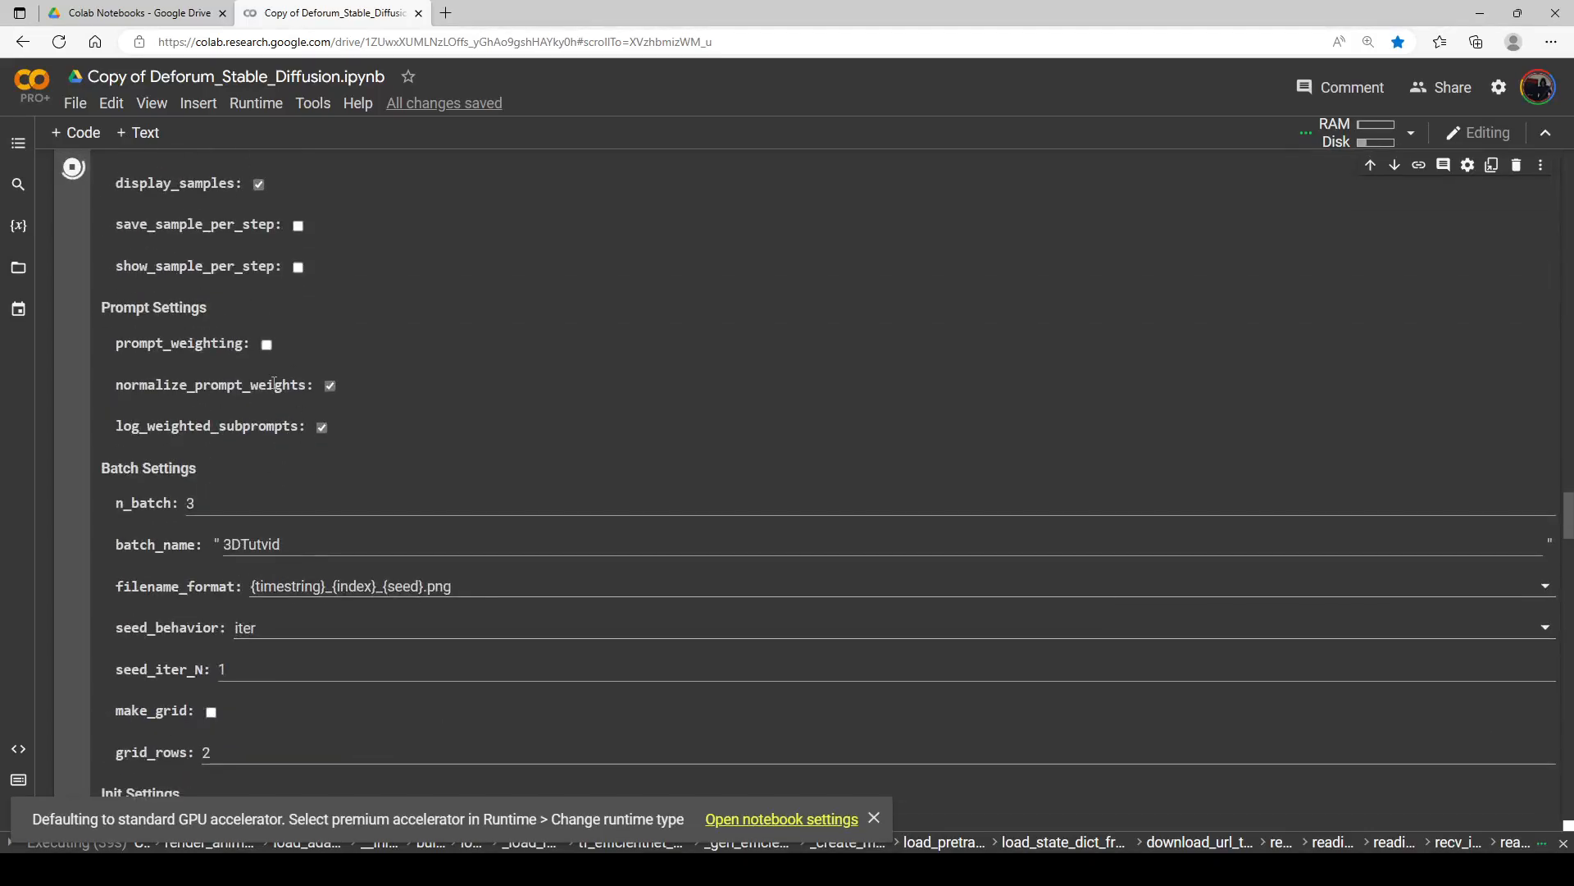
{"action": "scroll", "coordinate": [291, 382], "scroll_direction": "down", "scroll_amount": 9}
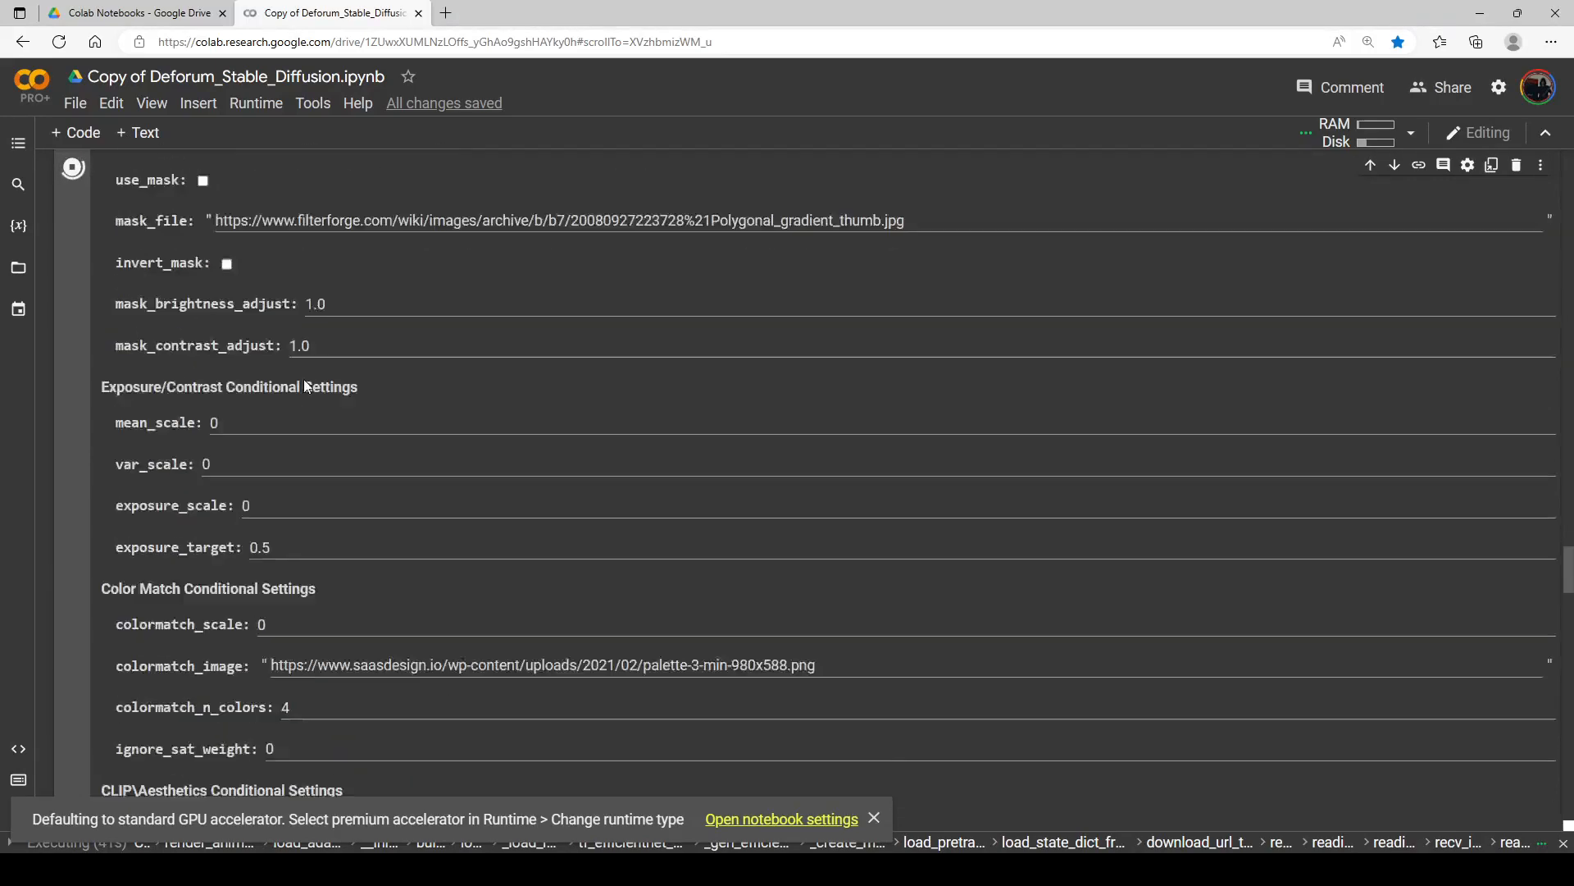
{"action": "scroll", "coordinate": [312, 379], "scroll_direction": "down", "scroll_amount": 7}
{"action": "scroll", "coordinate": [331, 375], "scroll_direction": "down", "scroll_amount": 8}
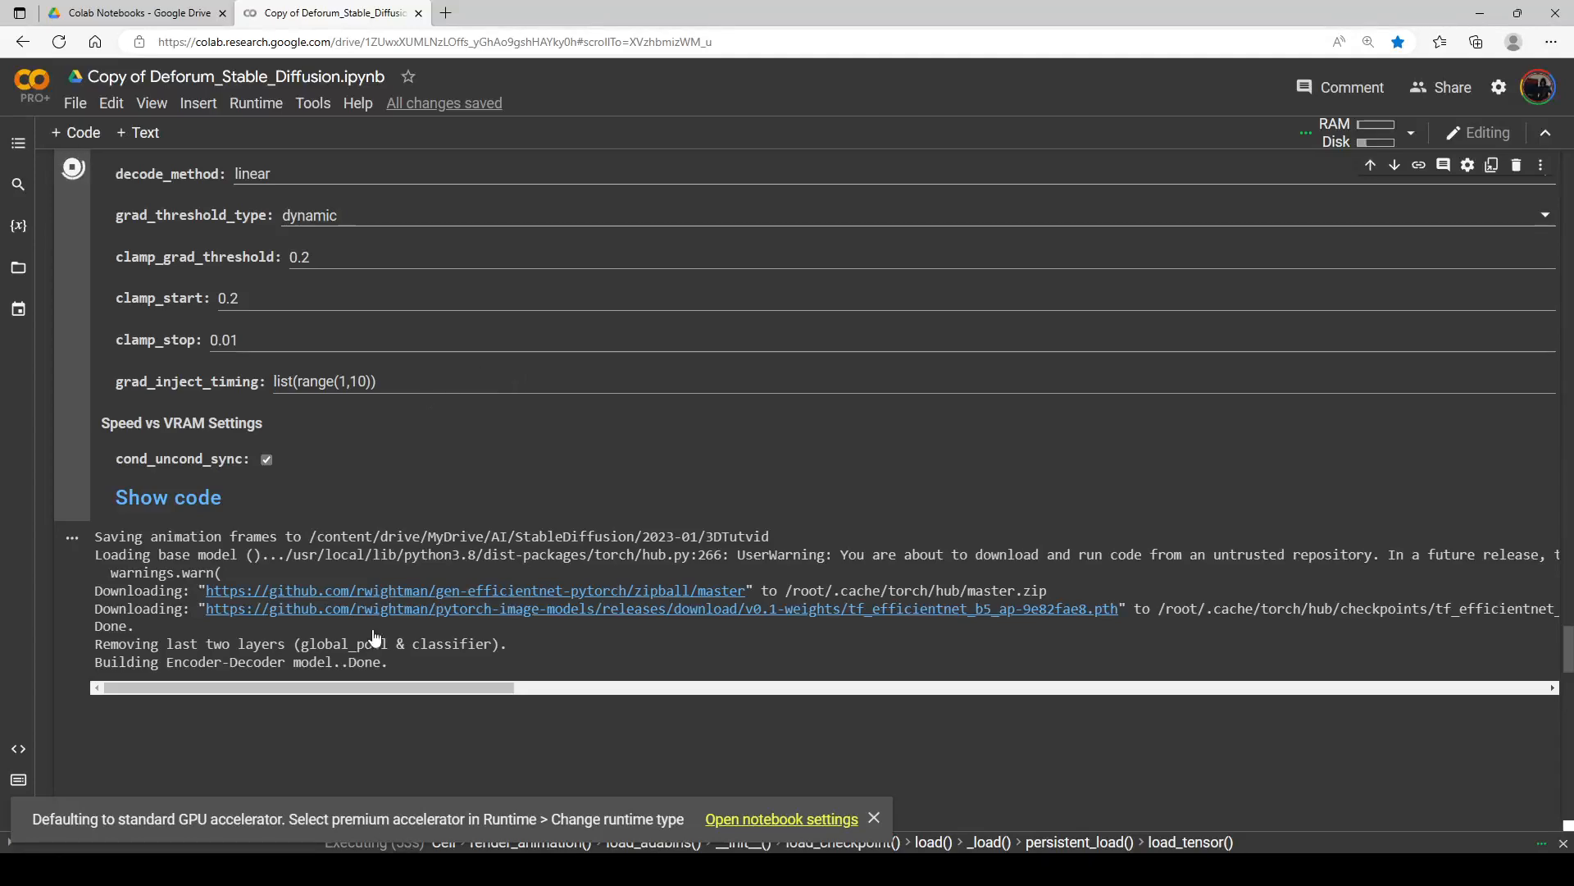
{"action": "left_click", "coordinate": [345, 869]}
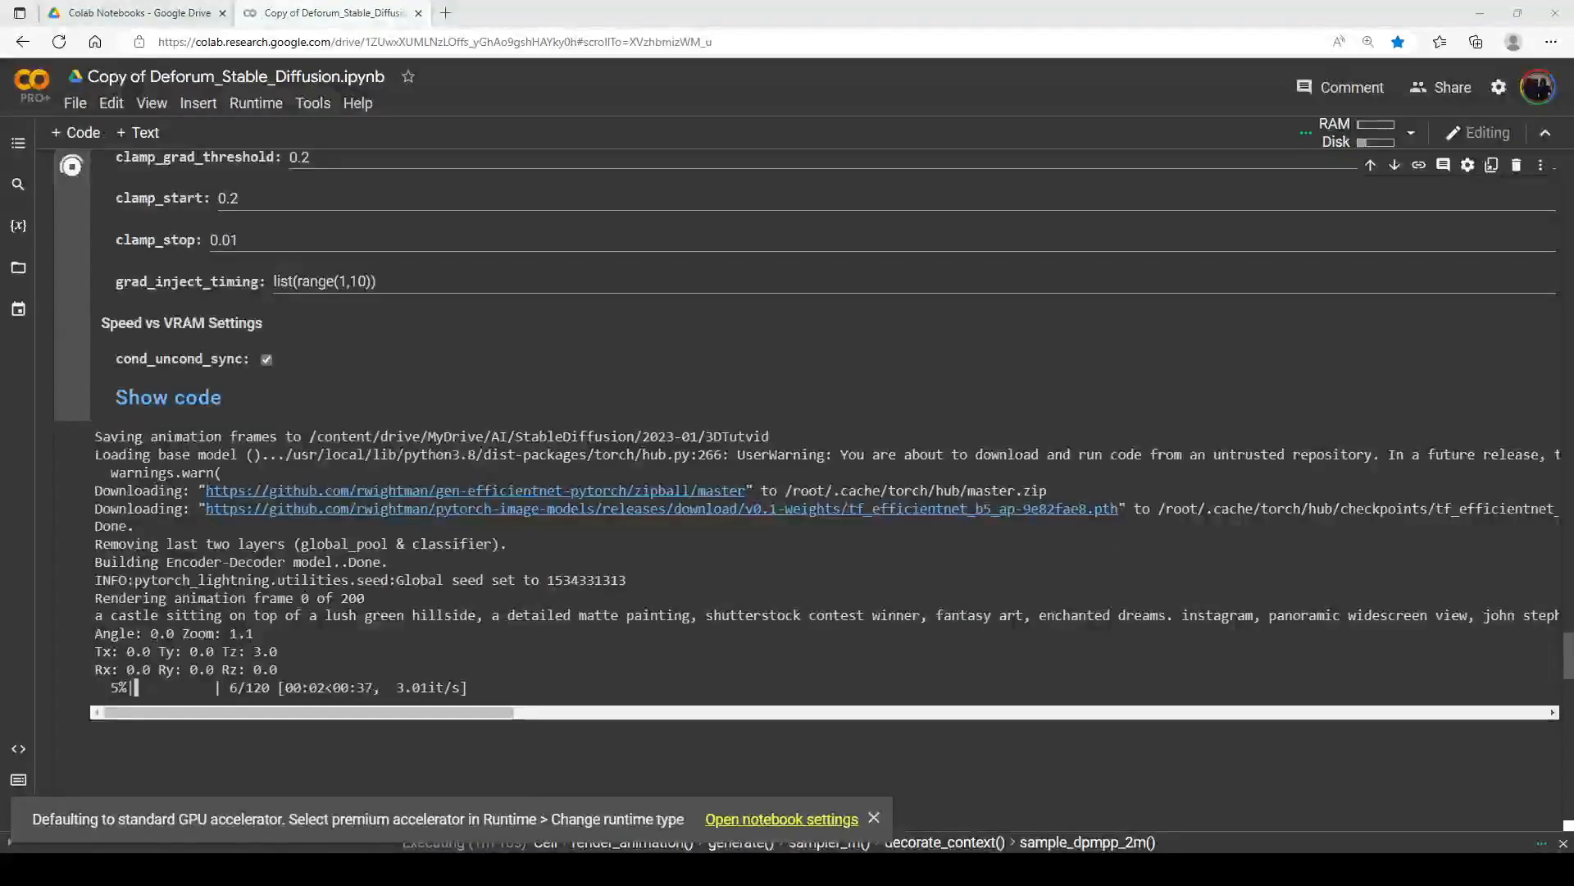
{"action": "left_click", "coordinate": [234, 869]}
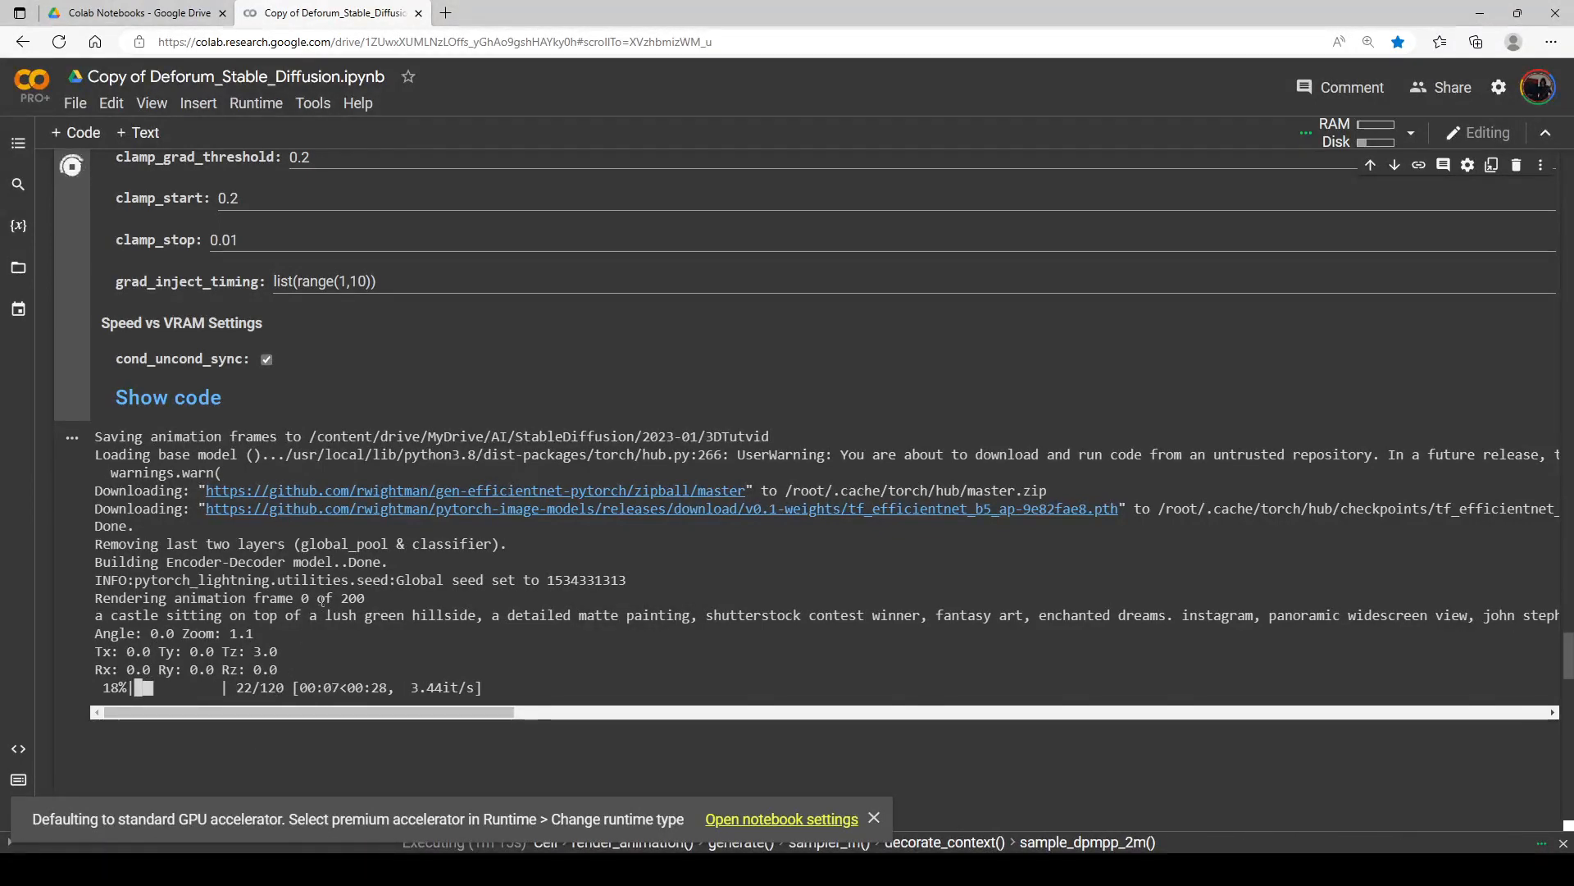
Step: Check the image and sampling settings and follow the progress log and preview of the animation frames being rendered
{"action": "scroll", "coordinate": [410, 533], "scroll_direction": "up", "scroll_amount": 15}
{"action": "scroll", "coordinate": [360, 520], "scroll_direction": "up", "scroll_amount": 15}
{"action": "scroll", "coordinate": [359, 520], "scroll_direction": "up", "scroll_amount": 9}
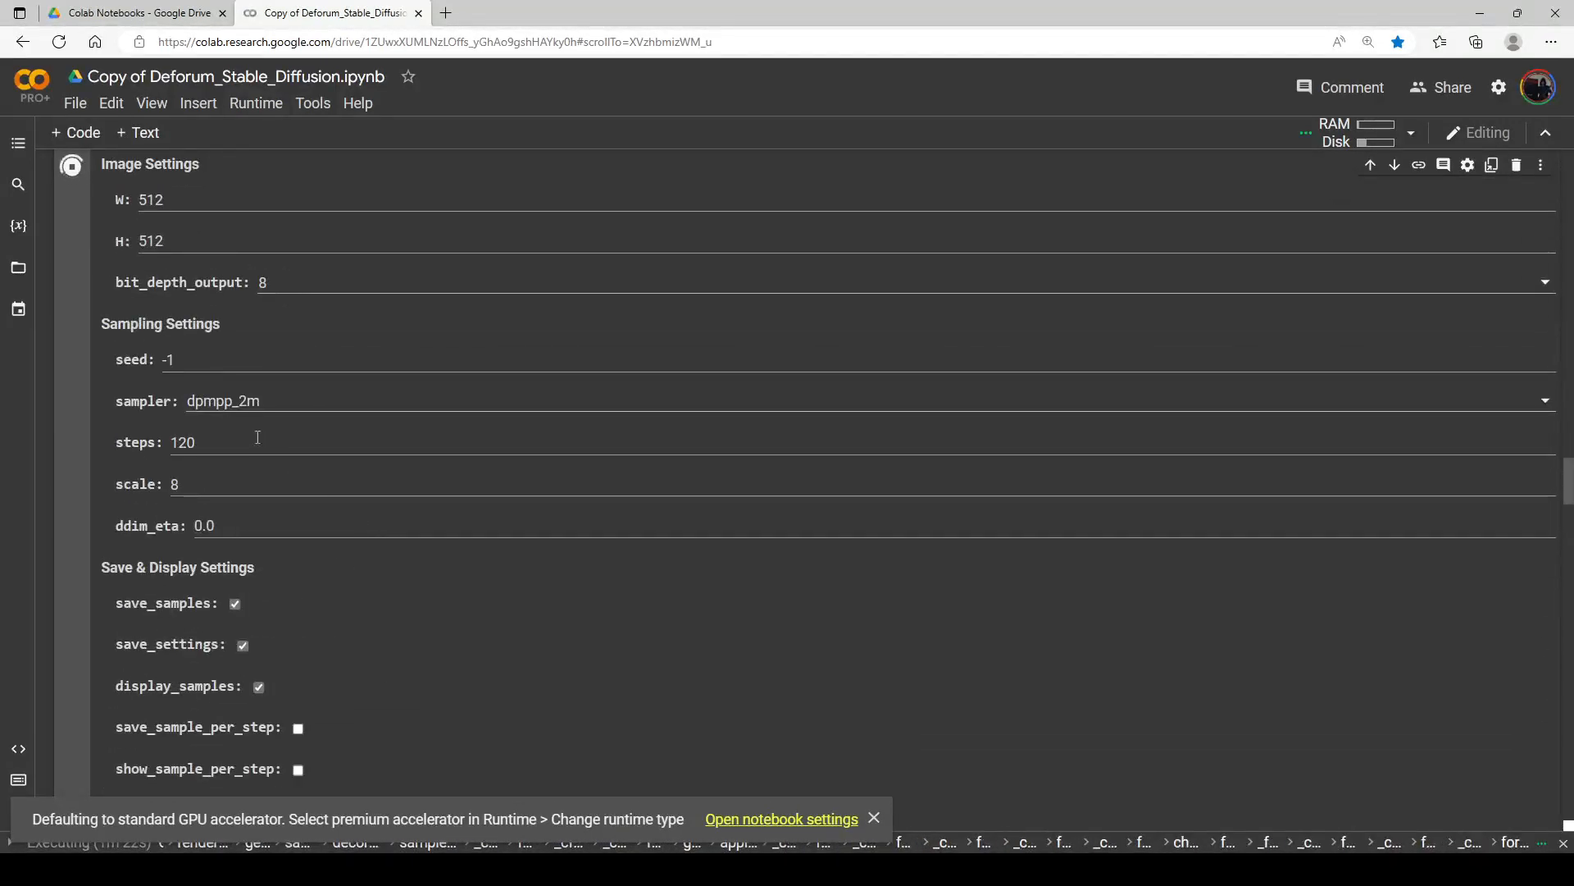
{"action": "scroll", "coordinate": [347, 455], "scroll_direction": "down", "scroll_amount": 20}
{"action": "scroll", "coordinate": [364, 451], "scroll_direction": "down", "scroll_amount": 10}
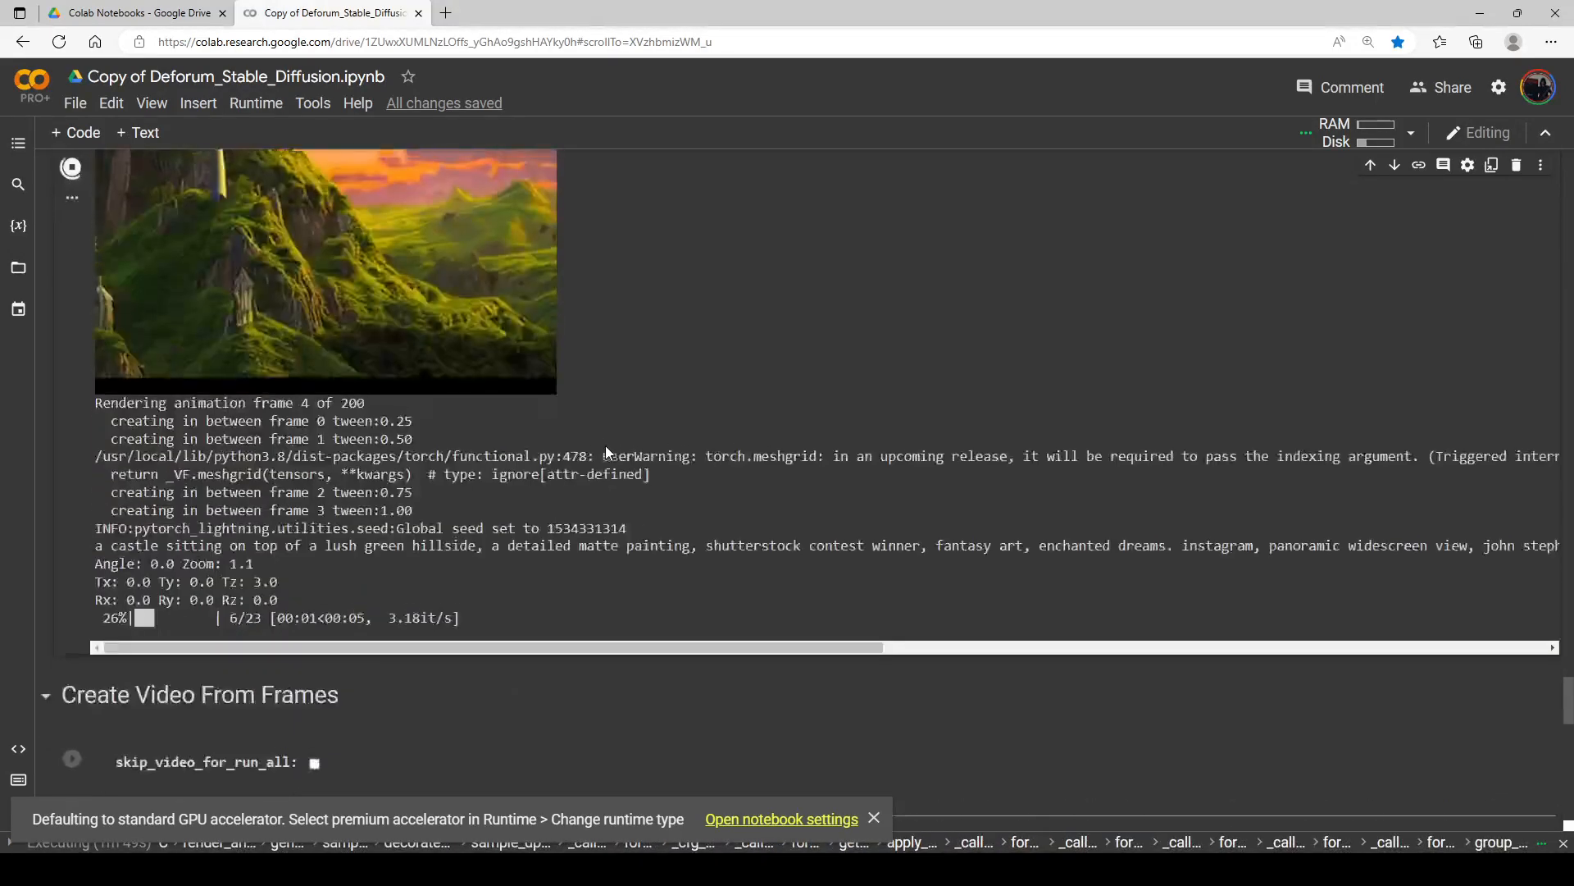
{"action": "scroll", "coordinate": [291, 474], "scroll_direction": "down", "scroll_amount": 1}
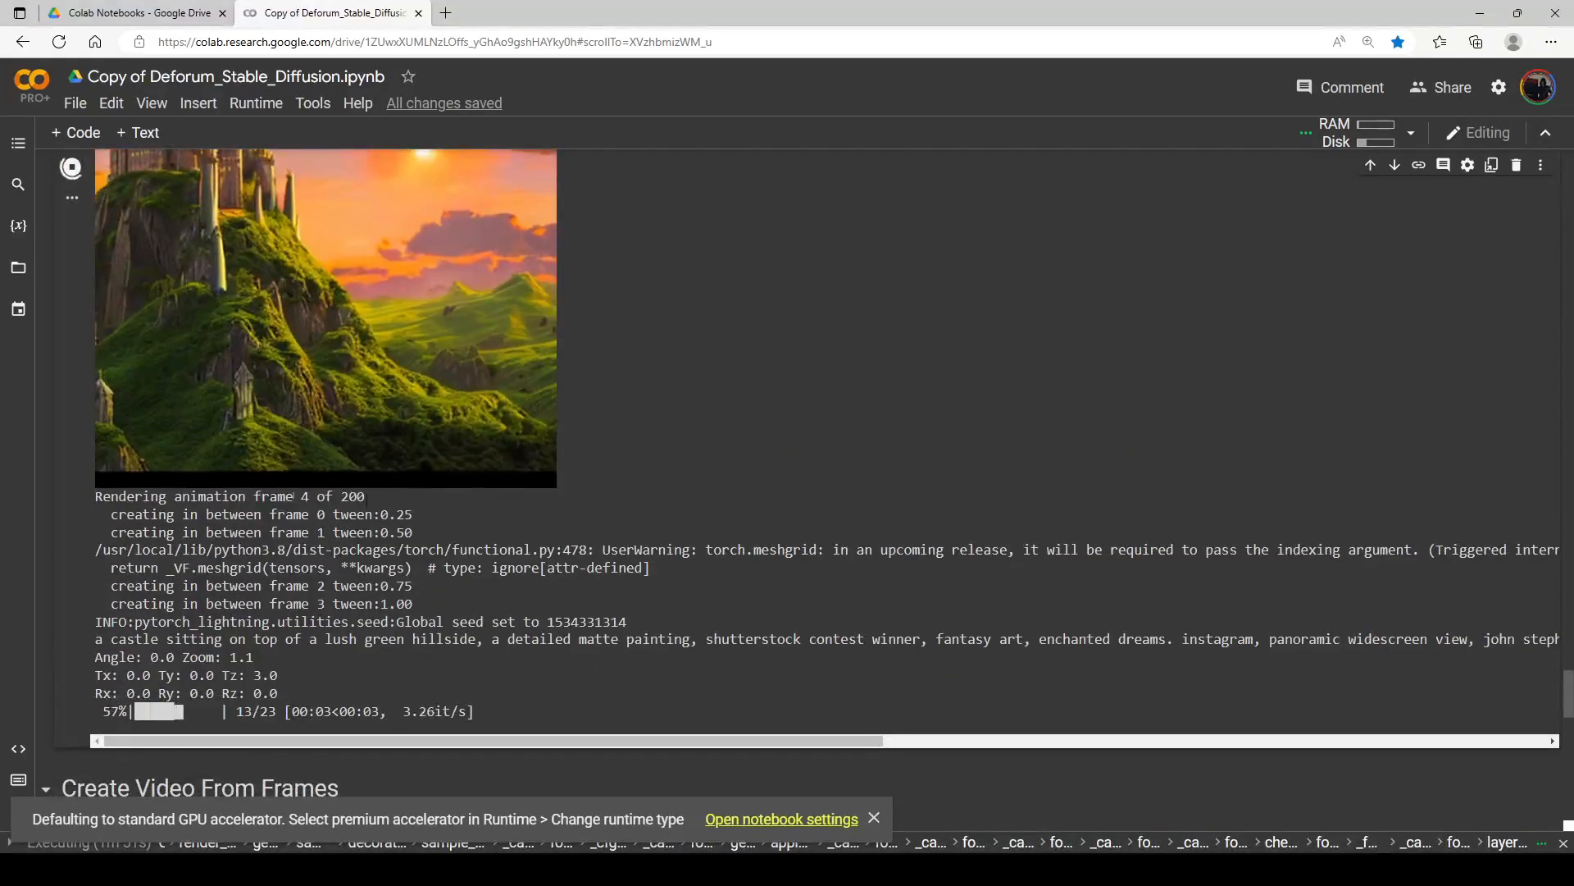
{"action": "scroll", "coordinate": [435, 480], "scroll_direction": "down", "scroll_amount": 2}
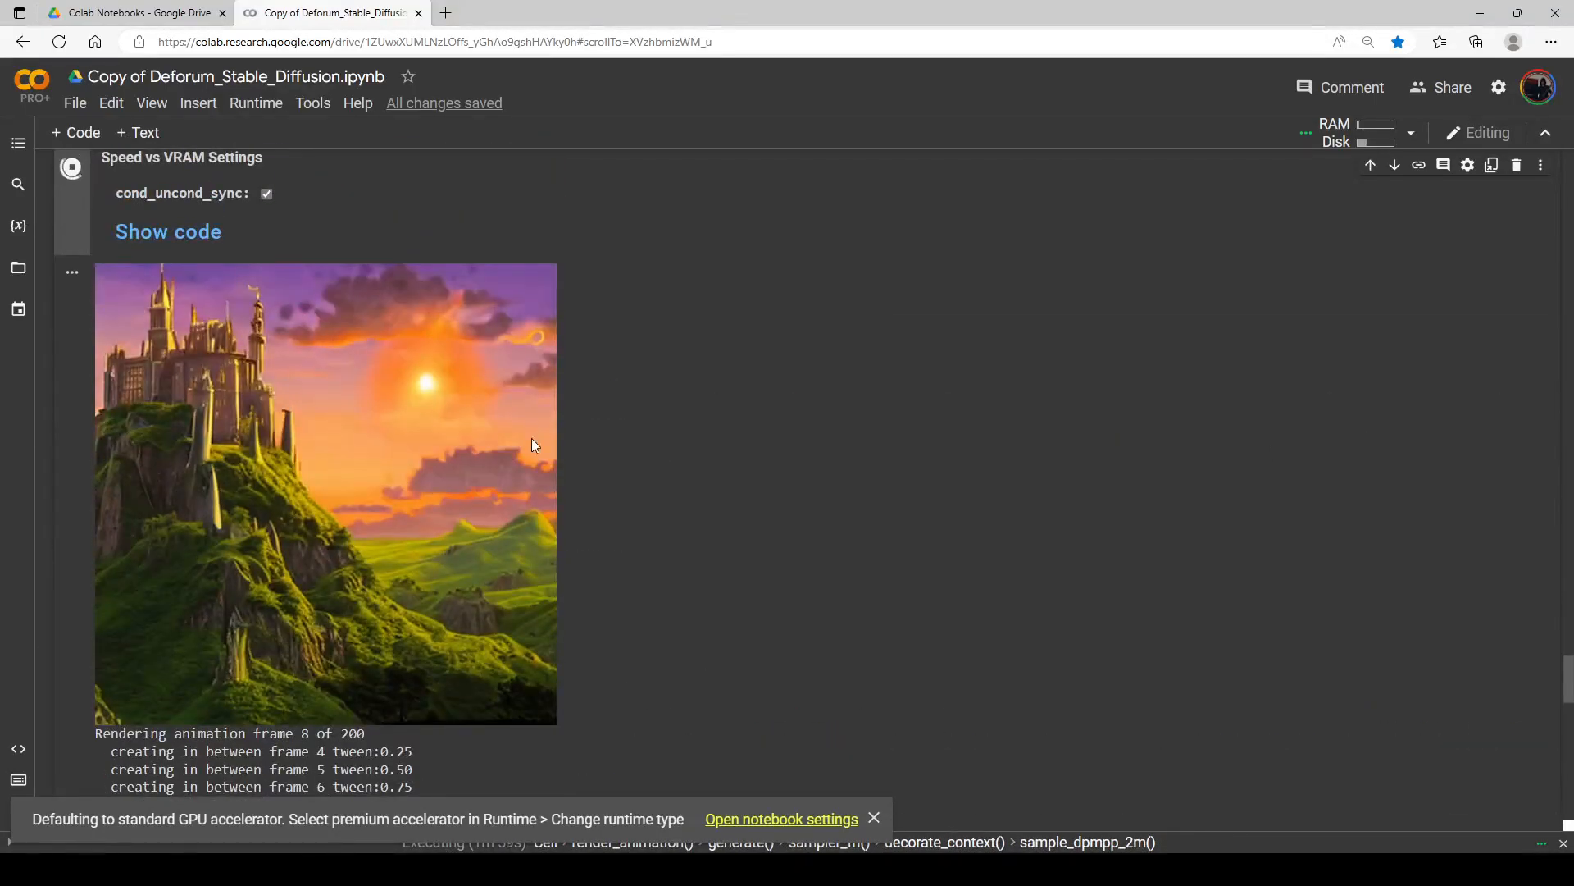
{"action": "scroll", "coordinate": [531, 438], "scroll_direction": "down", "scroll_amount": 3}
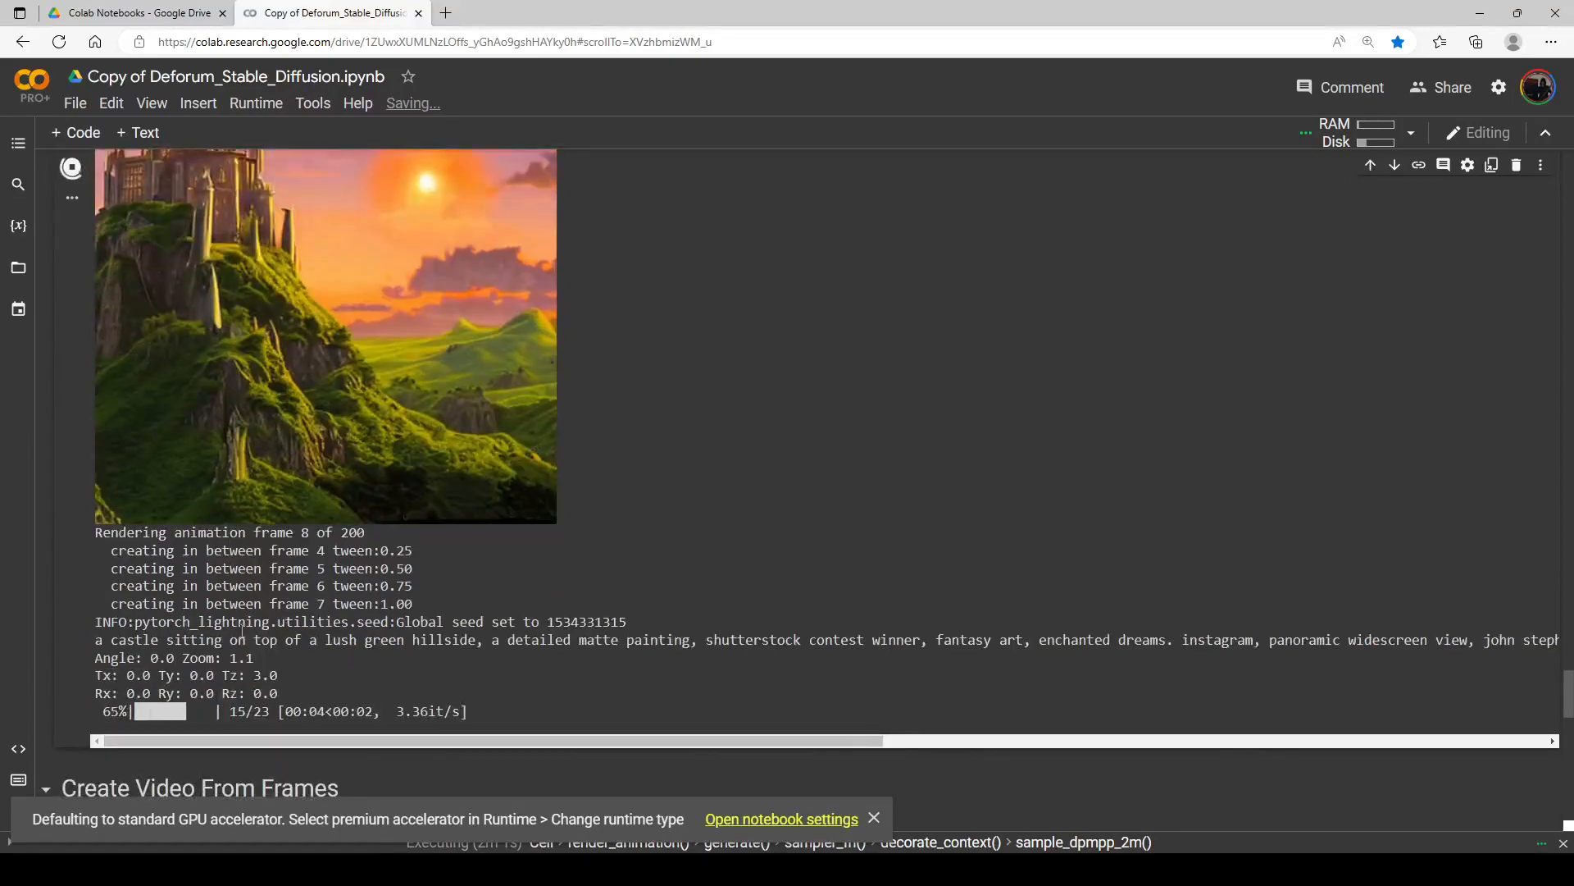
{"action": "scroll", "coordinate": [361, 517], "scroll_direction": "up", "scroll_amount": 2}
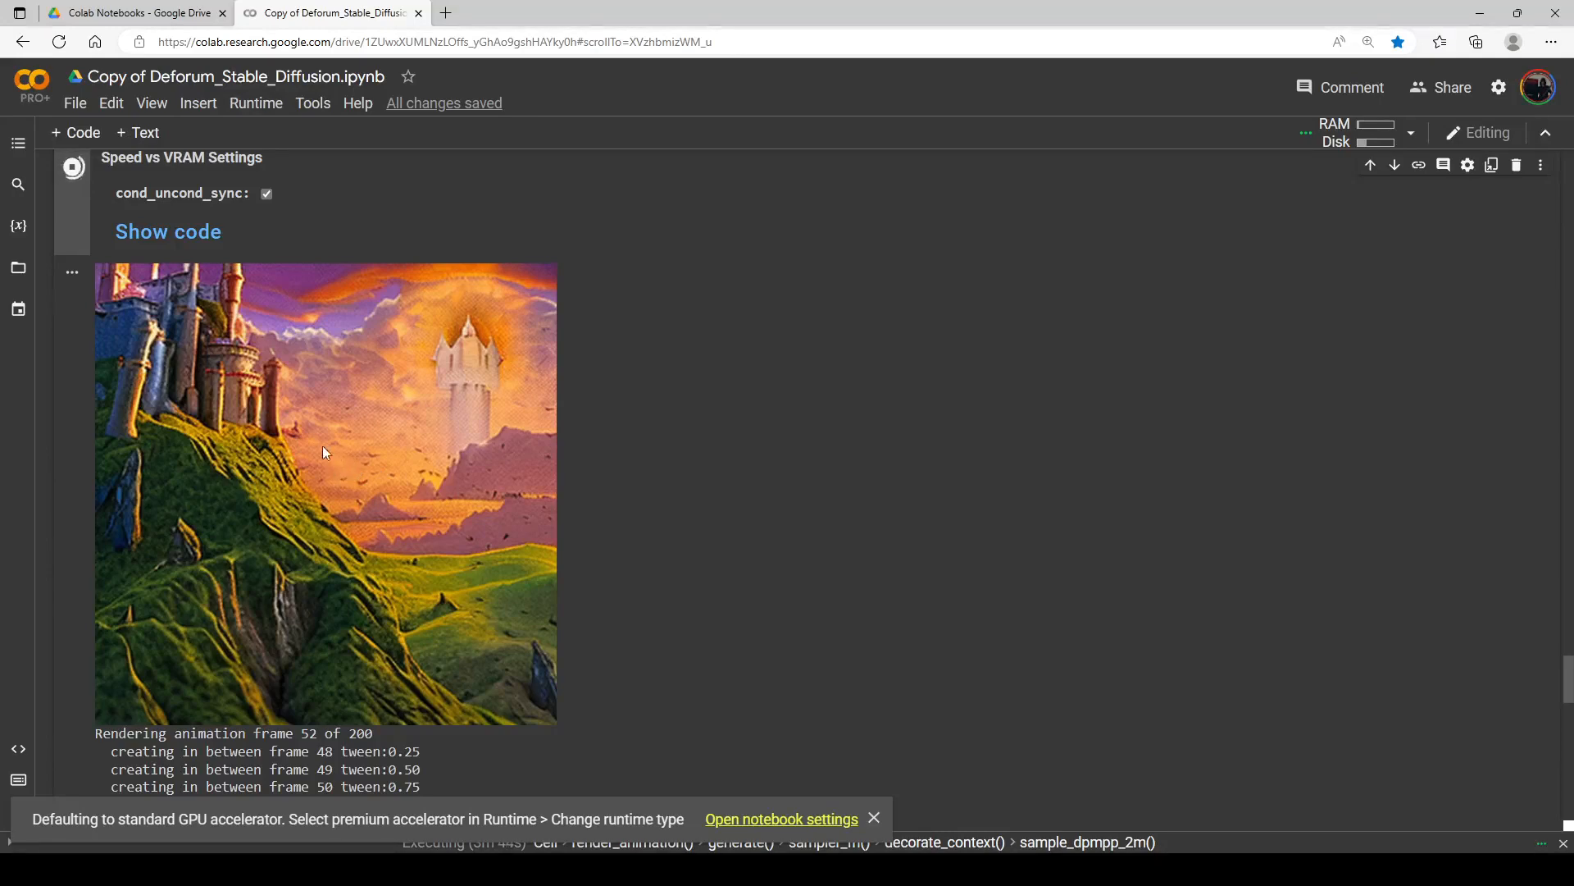
{"action": "scroll", "coordinate": [332, 451], "scroll_direction": "down", "scroll_amount": 1}
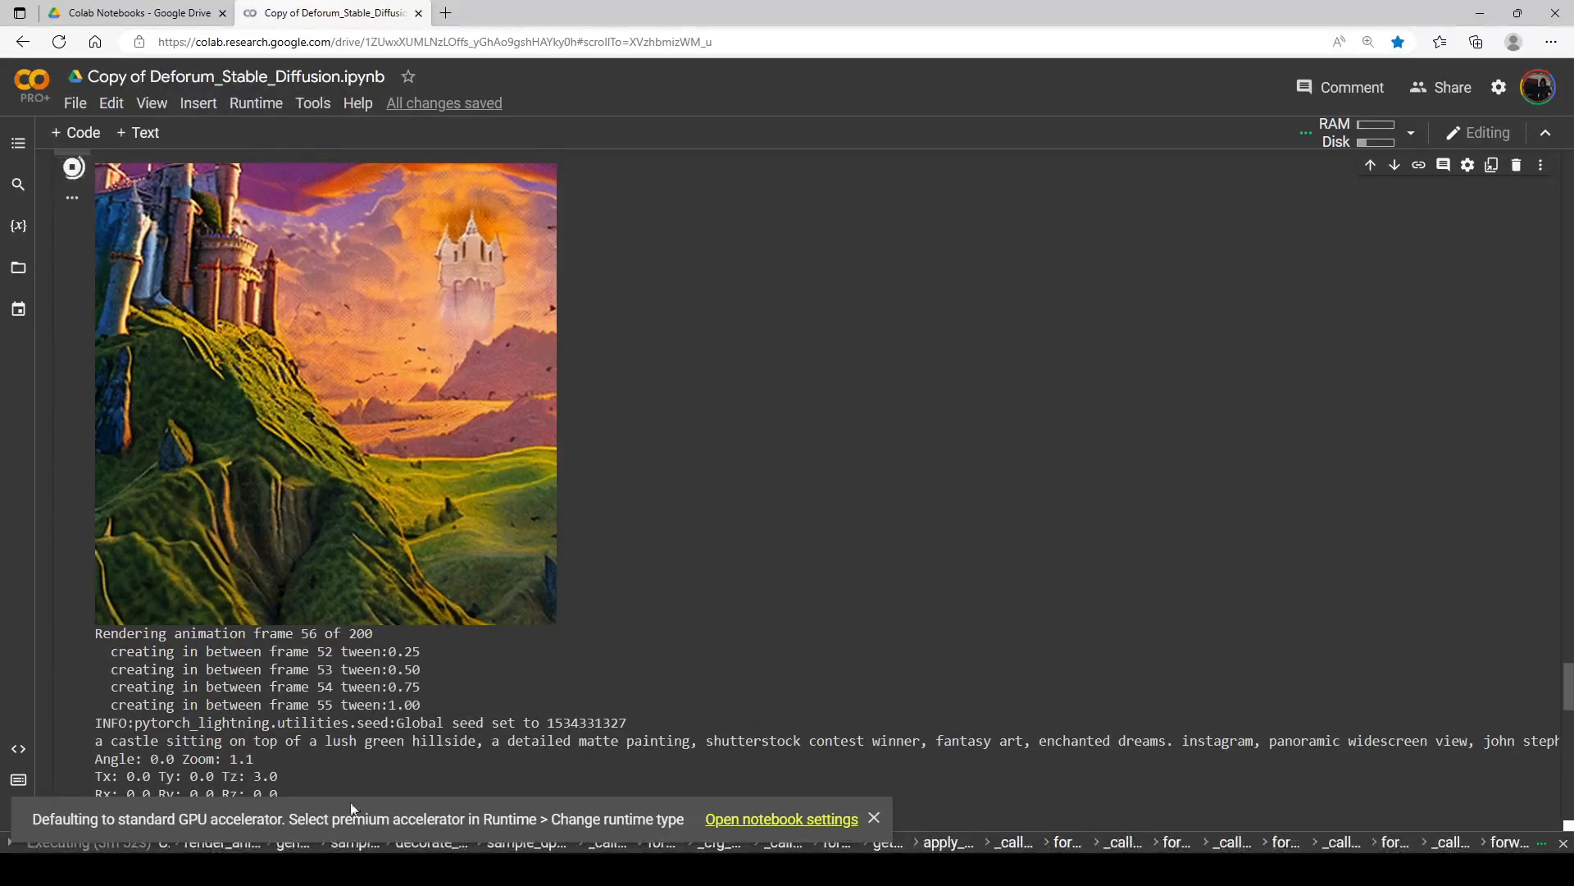
{"action": "left_click", "coordinate": [324, 869]}
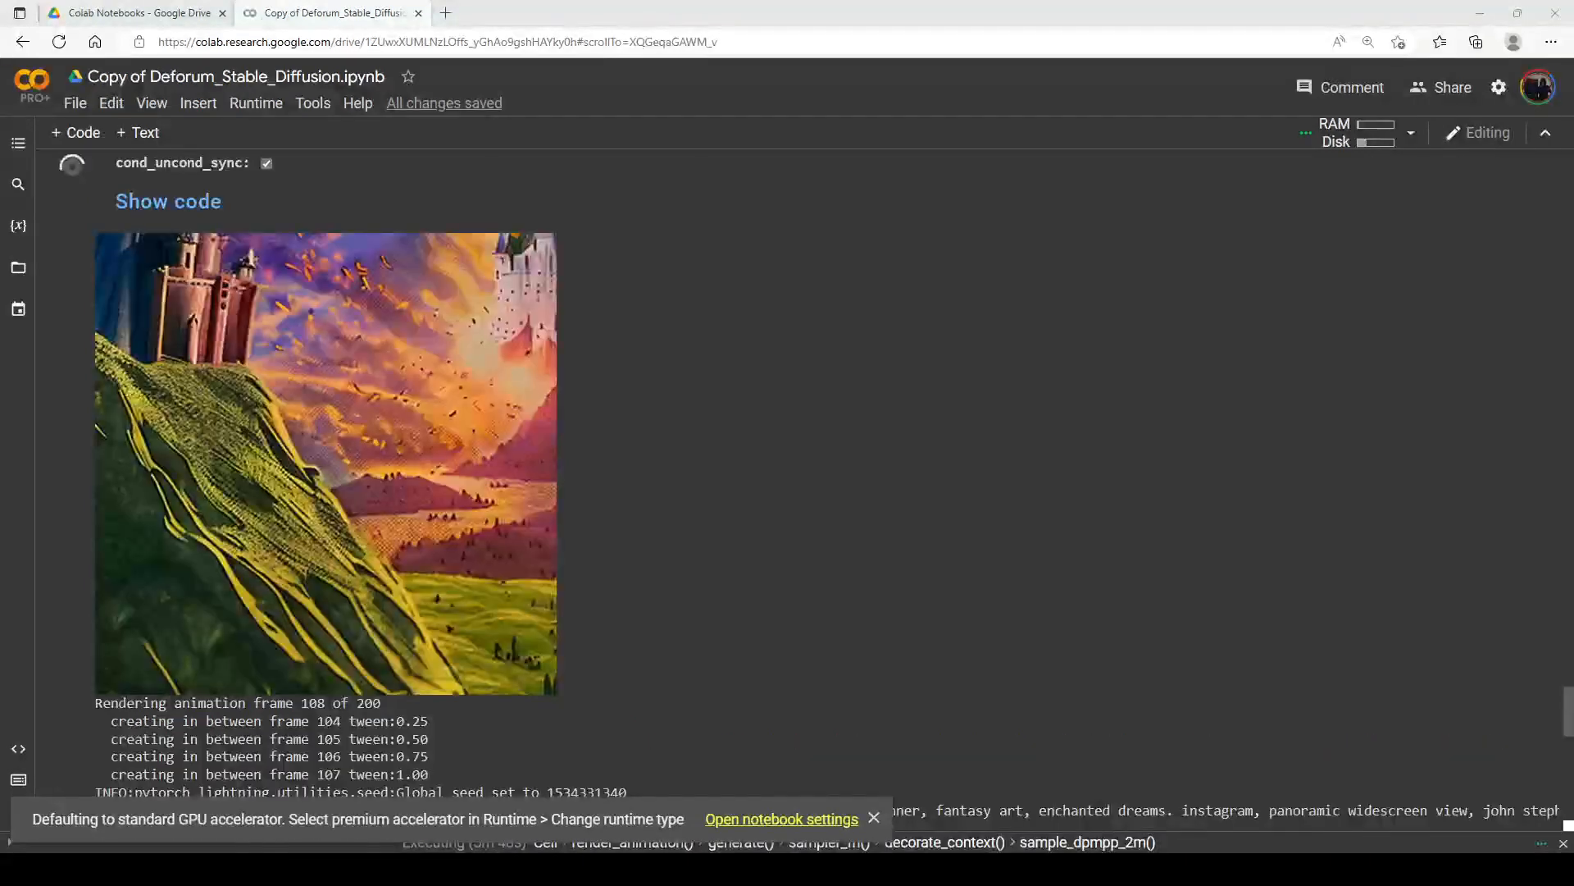
{"action": "left_click", "coordinate": [492, 869]}
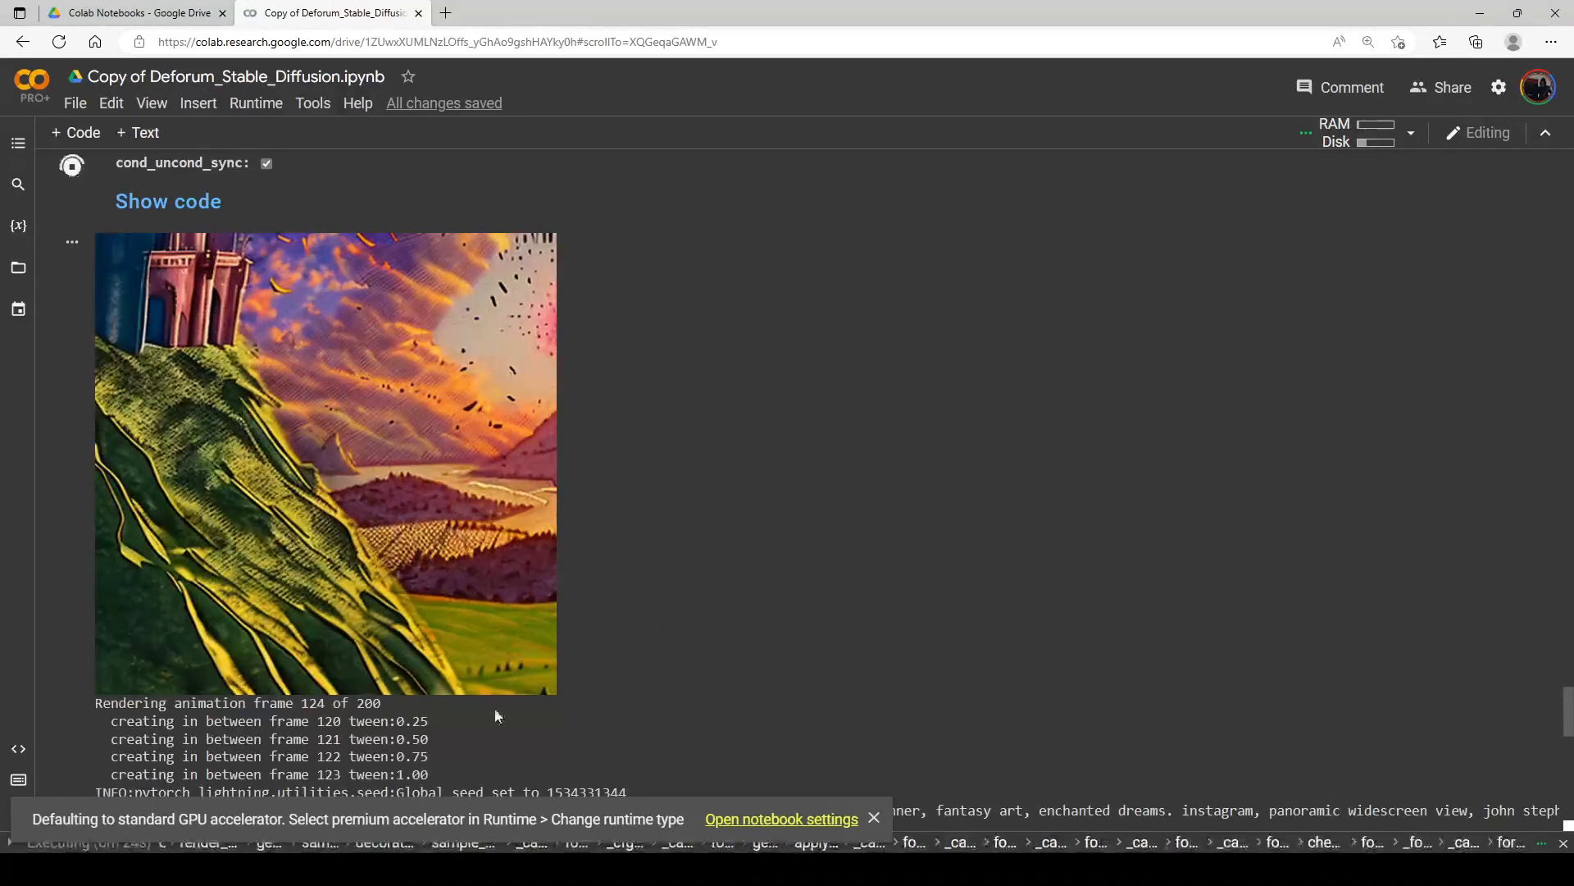
{"action": "left_click", "coordinate": [328, 870]}
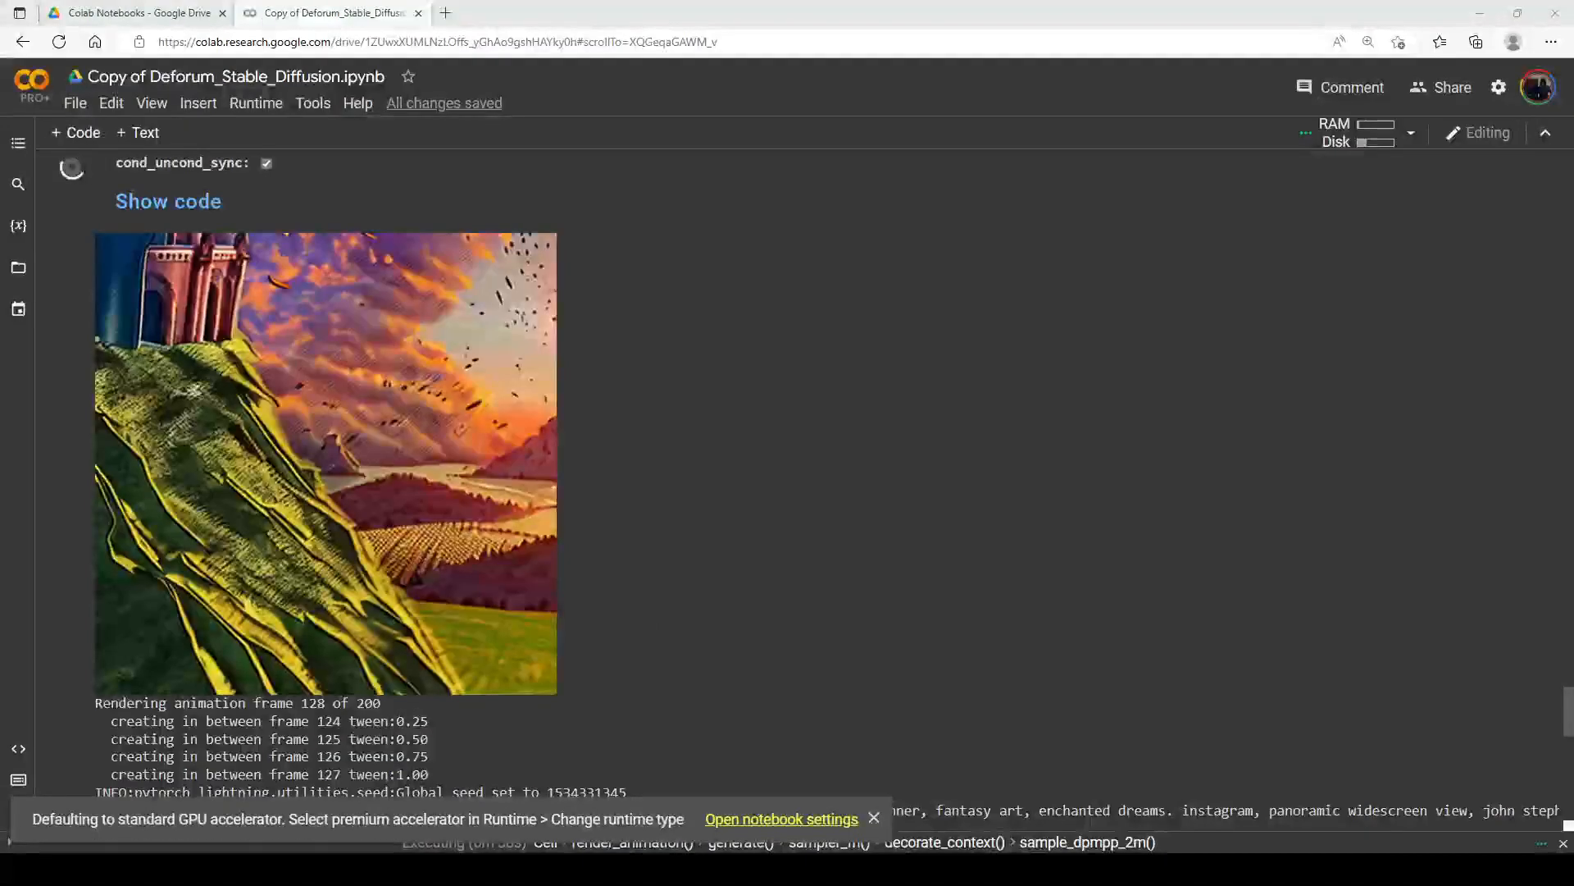
{"action": "left_click", "coordinate": [255, 869]}
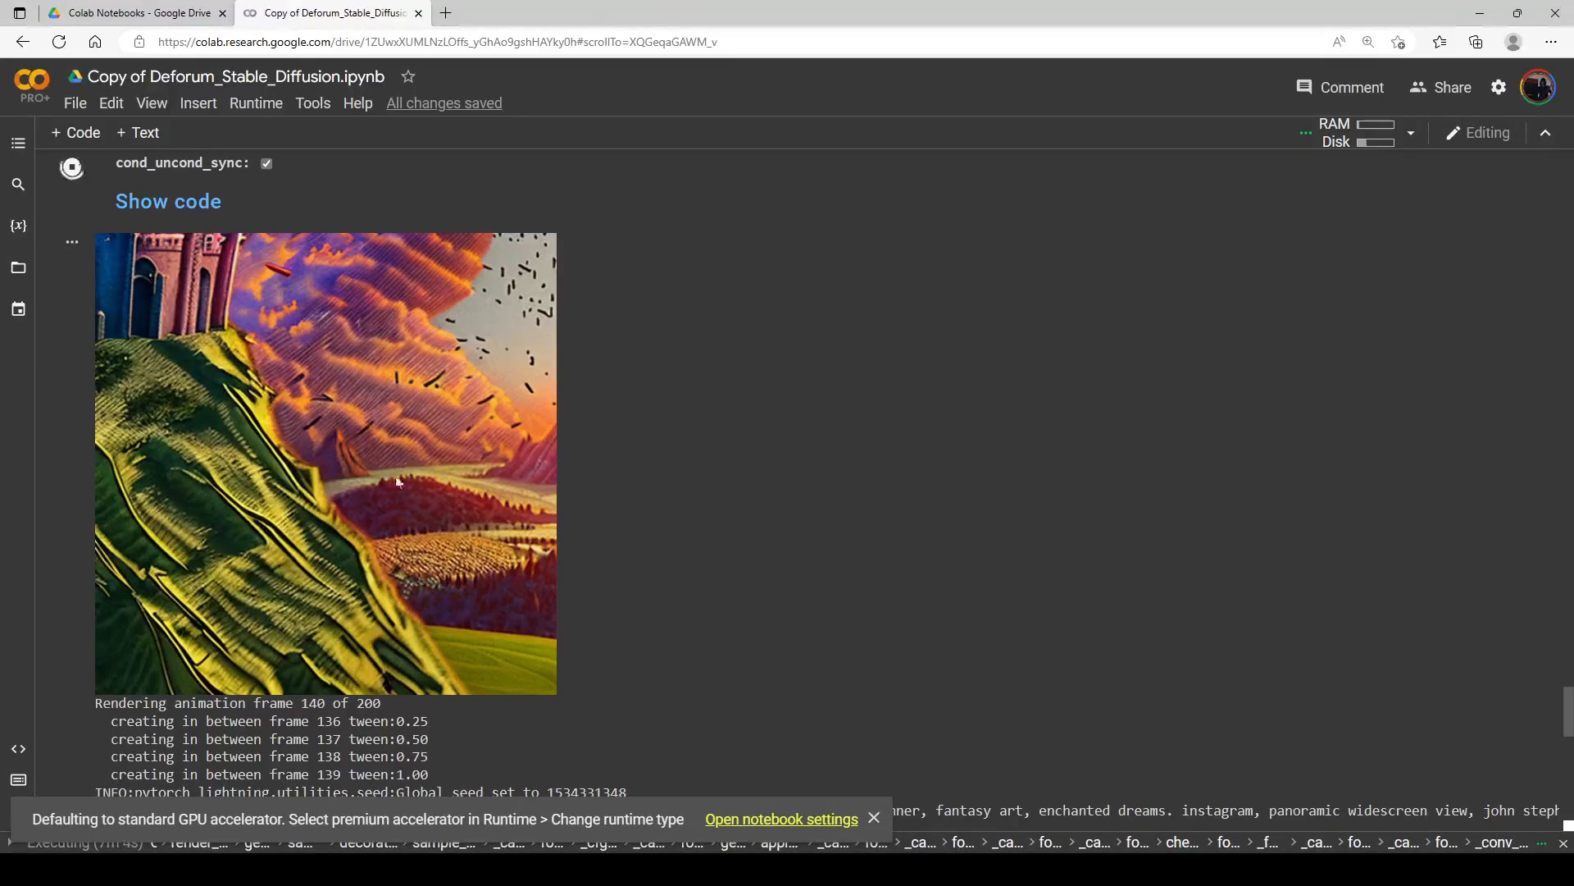
{"action": "left_click", "coordinate": [353, 869]}
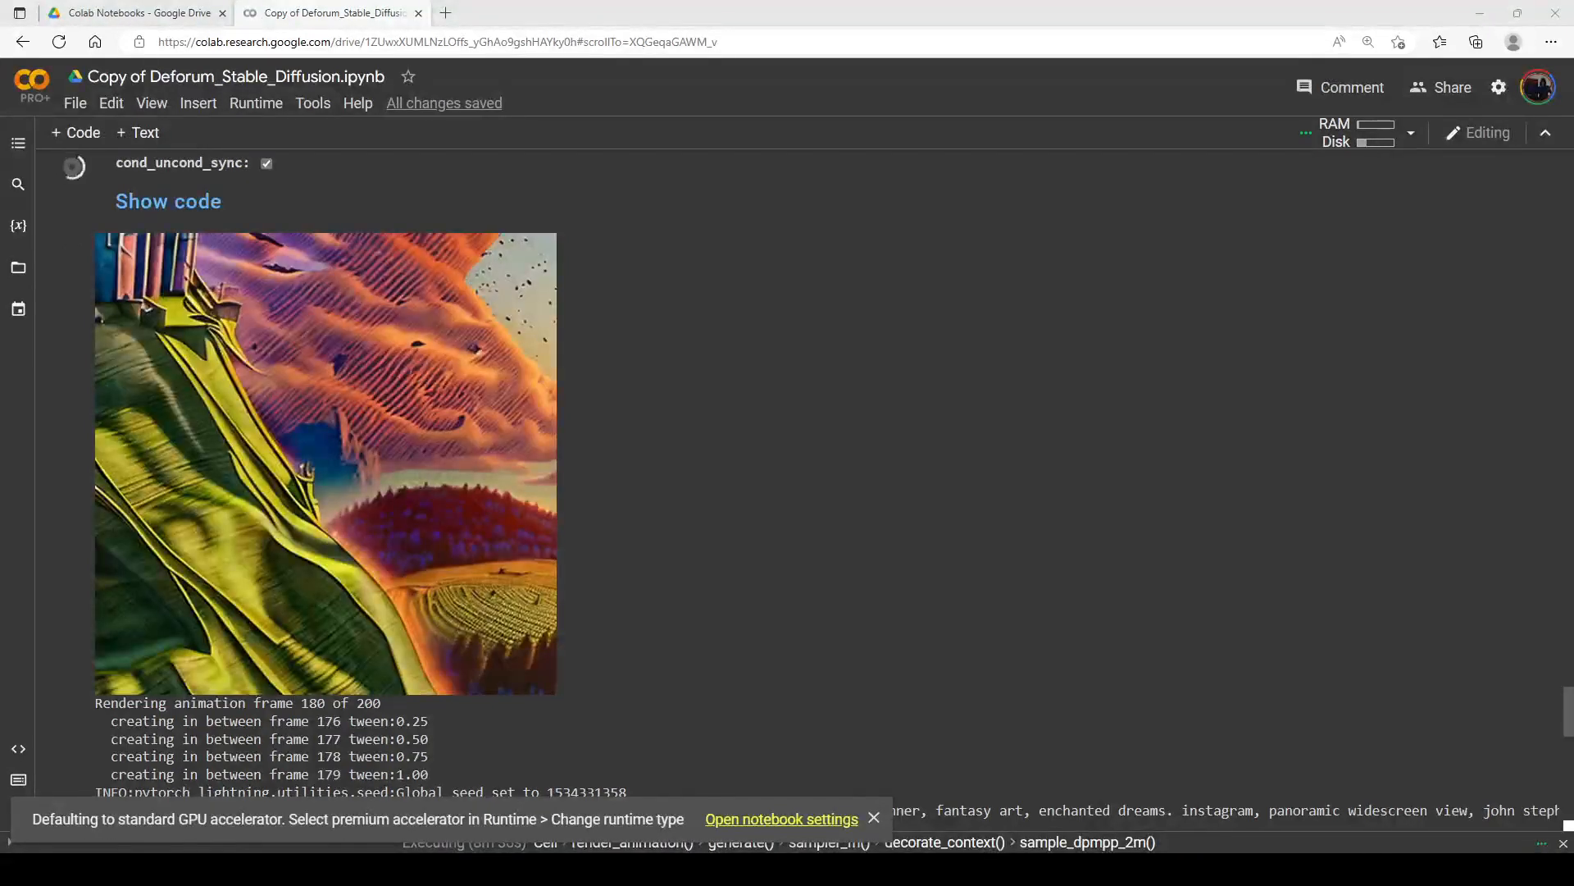
{"action": "key", "text": "alt+Tab"}
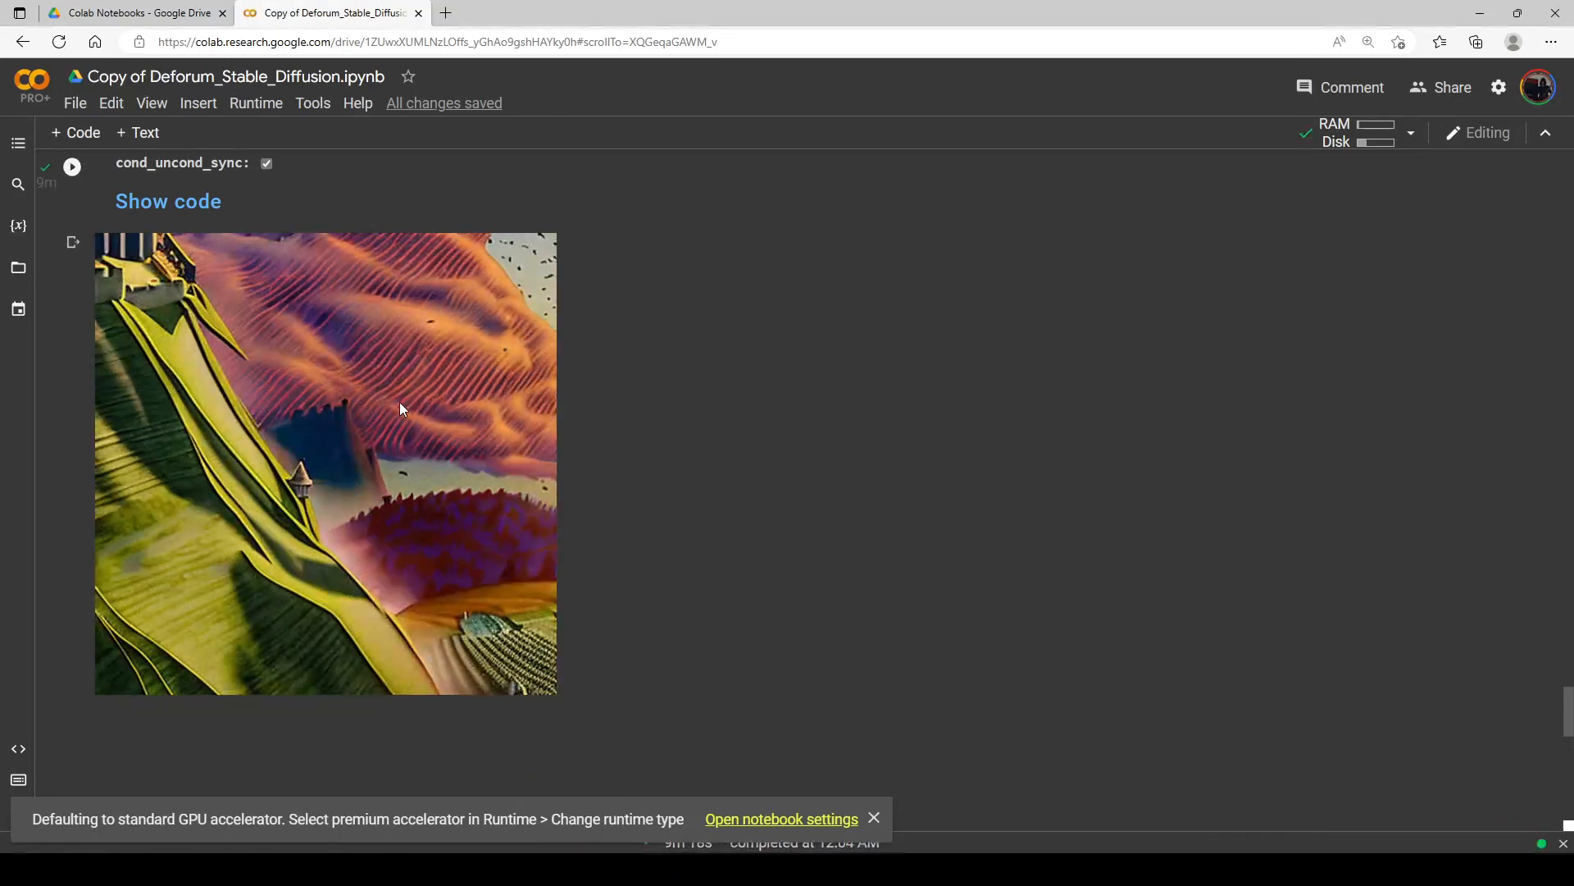
Step: Run the Create Video From Frames cell and view the video in its output
{"action": "scroll", "coordinate": [396, 406], "scroll_direction": "down", "scroll_amount": 5}
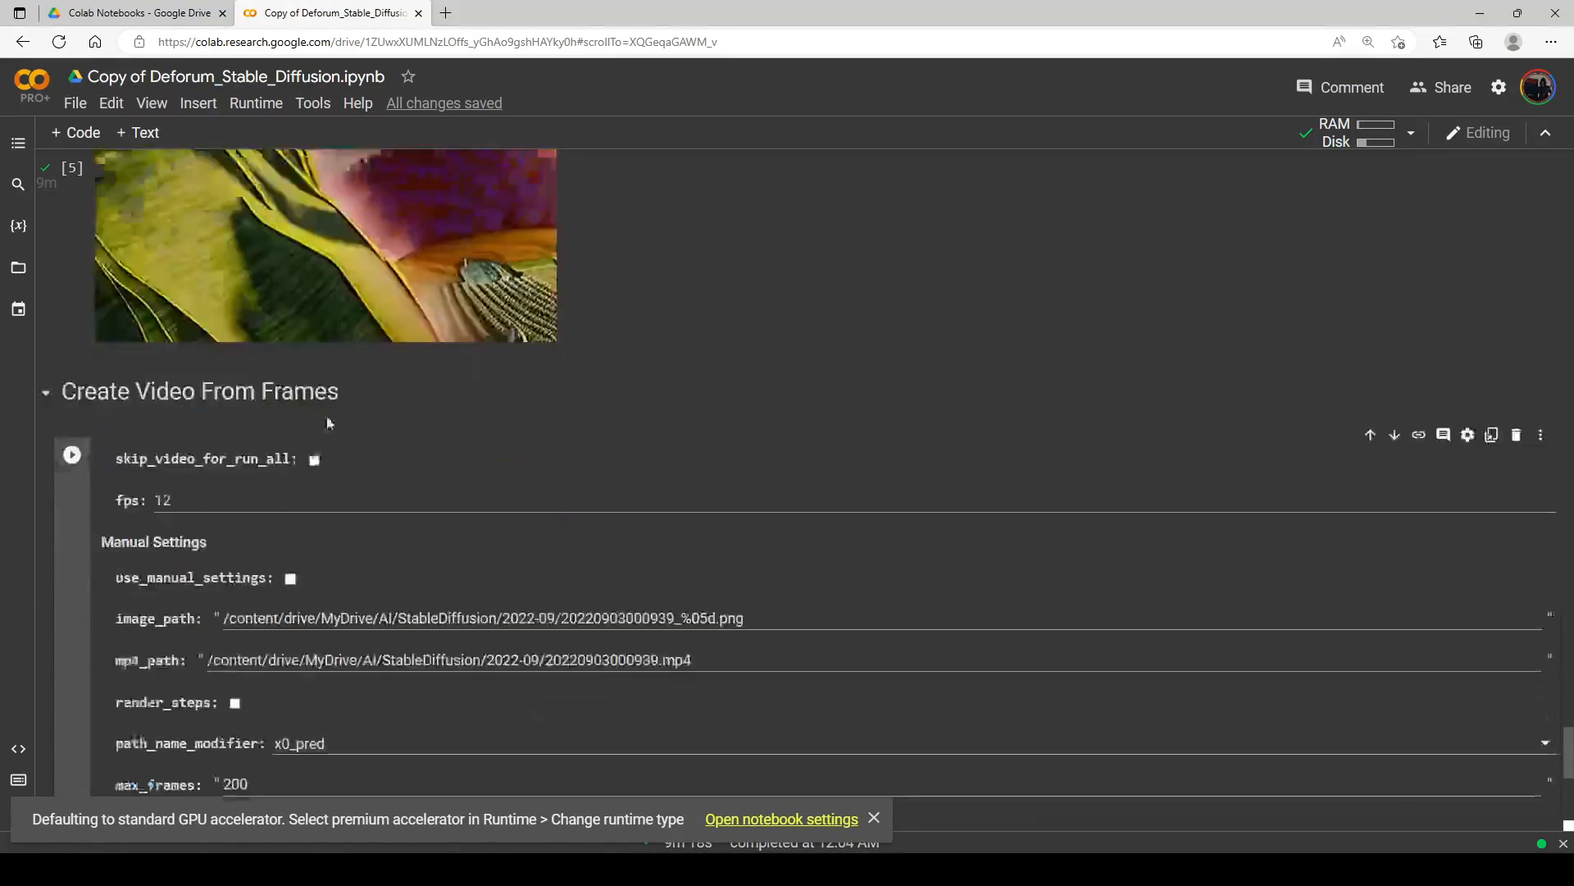
{"action": "left_click", "coordinate": [74, 408]}
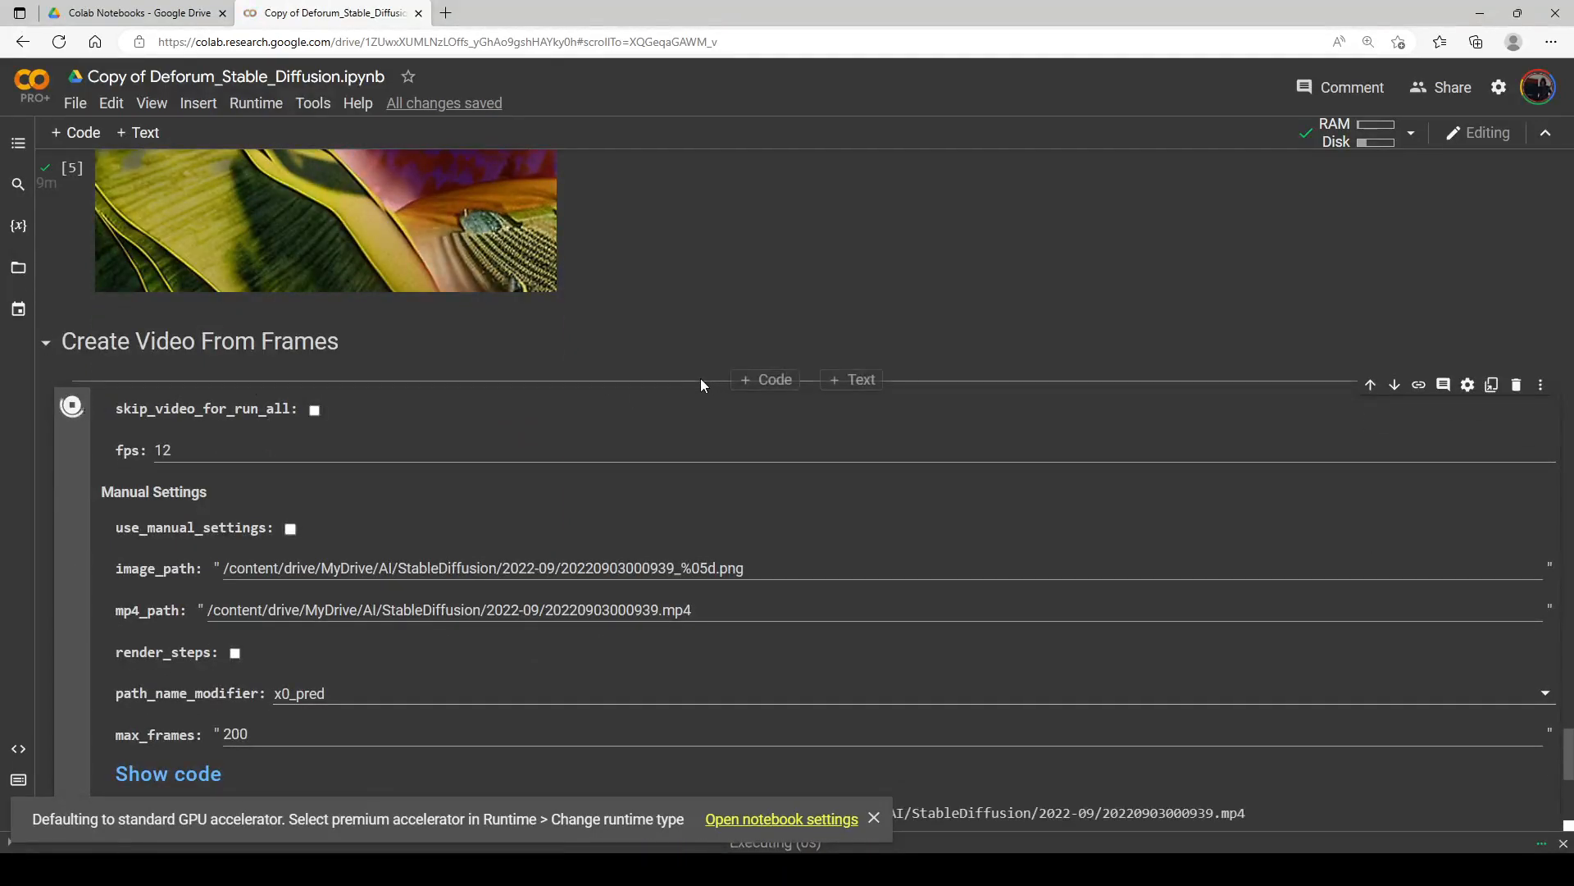
{"action": "scroll", "coordinate": [417, 366], "scroll_direction": "up", "scroll_amount": 4}
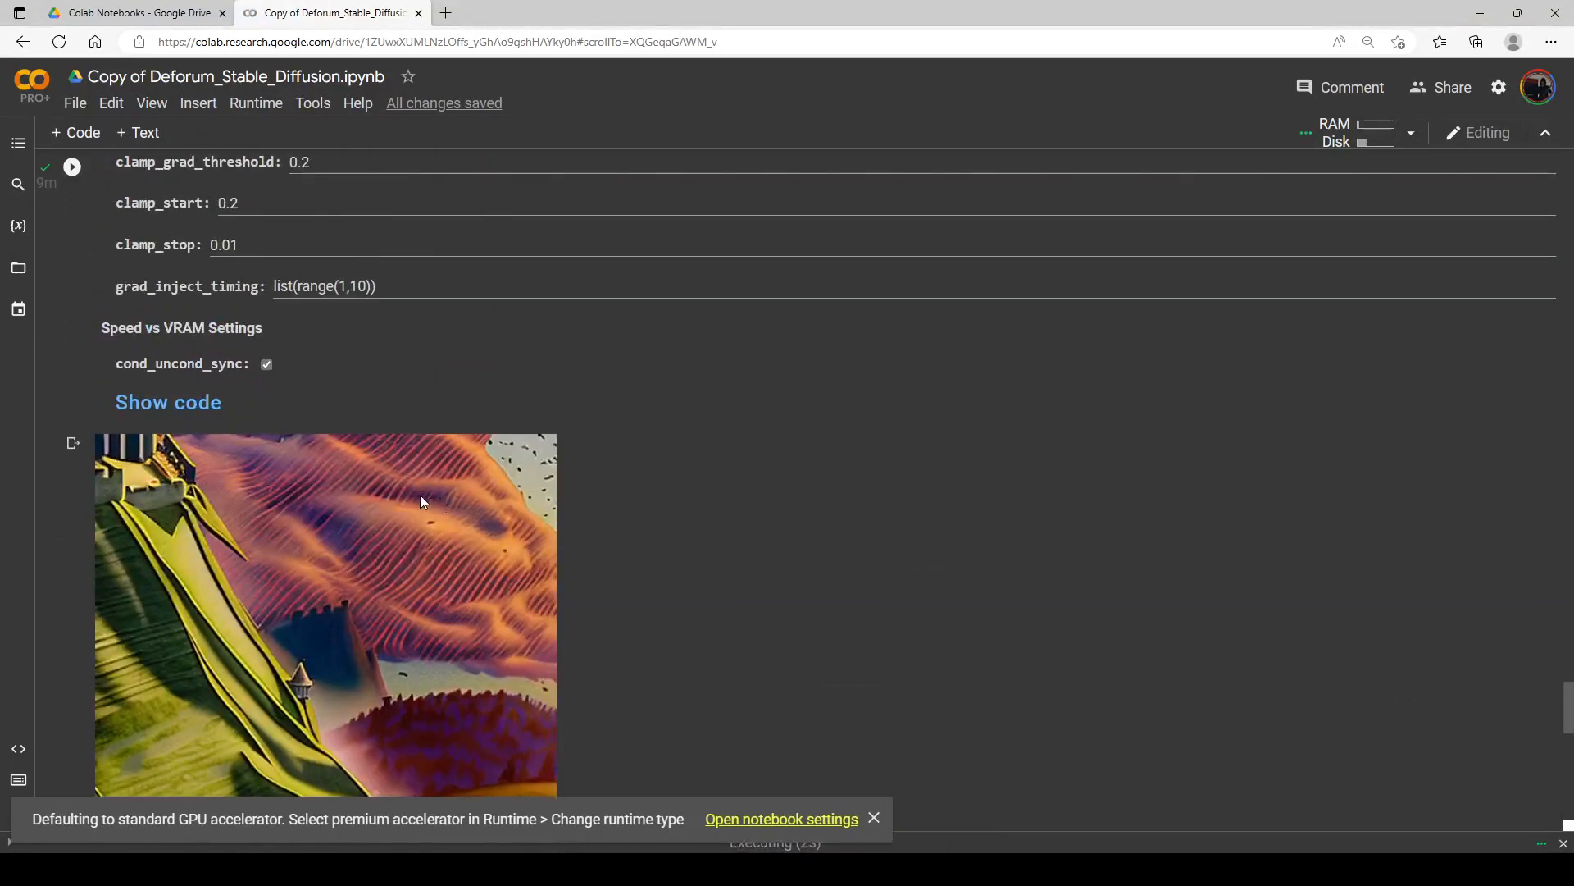
{"action": "scroll", "coordinate": [418, 497], "scroll_direction": "down", "scroll_amount": 4}
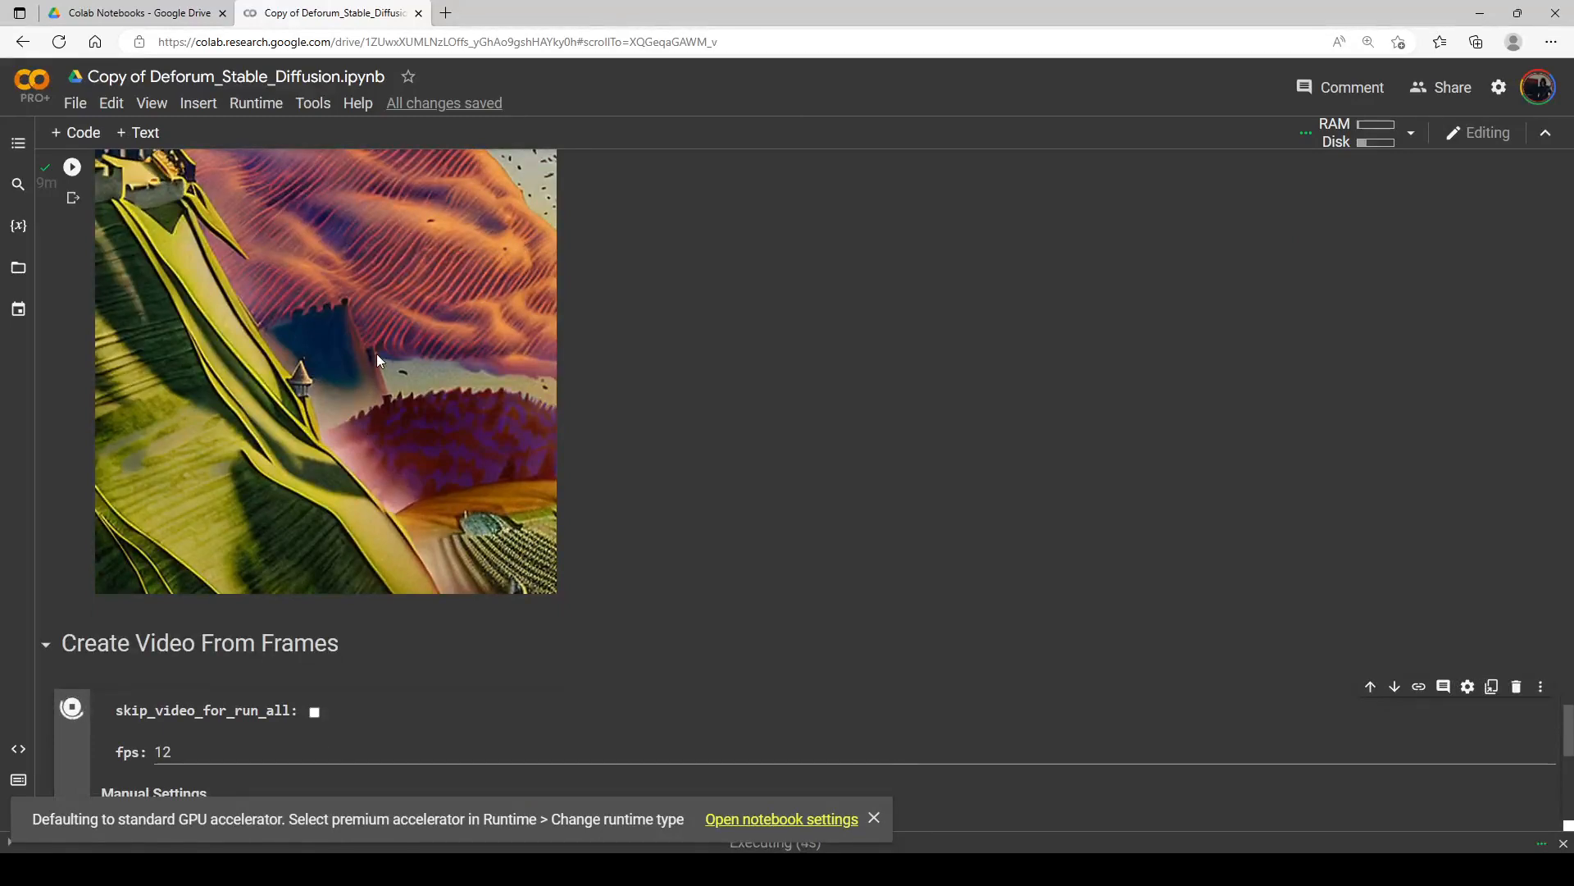
{"action": "scroll", "coordinate": [361, 359], "scroll_direction": "down", "scroll_amount": 2}
{"action": "scroll", "coordinate": [372, 364], "scroll_direction": "down", "scroll_amount": 3}
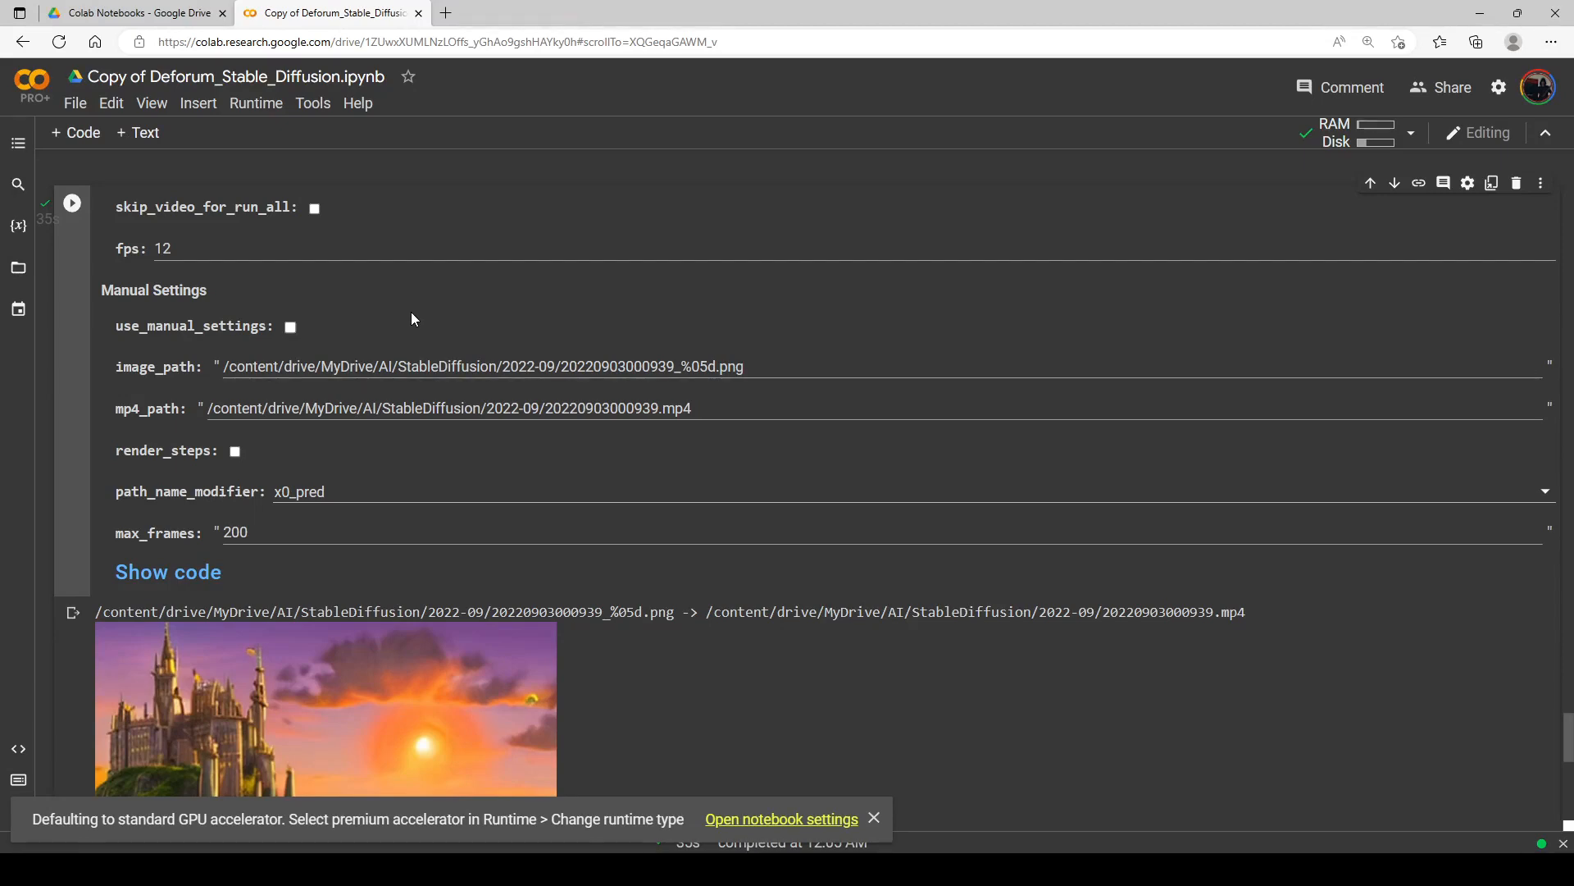
{"action": "scroll", "coordinate": [413, 318], "scroll_direction": "down", "scroll_amount": 3}
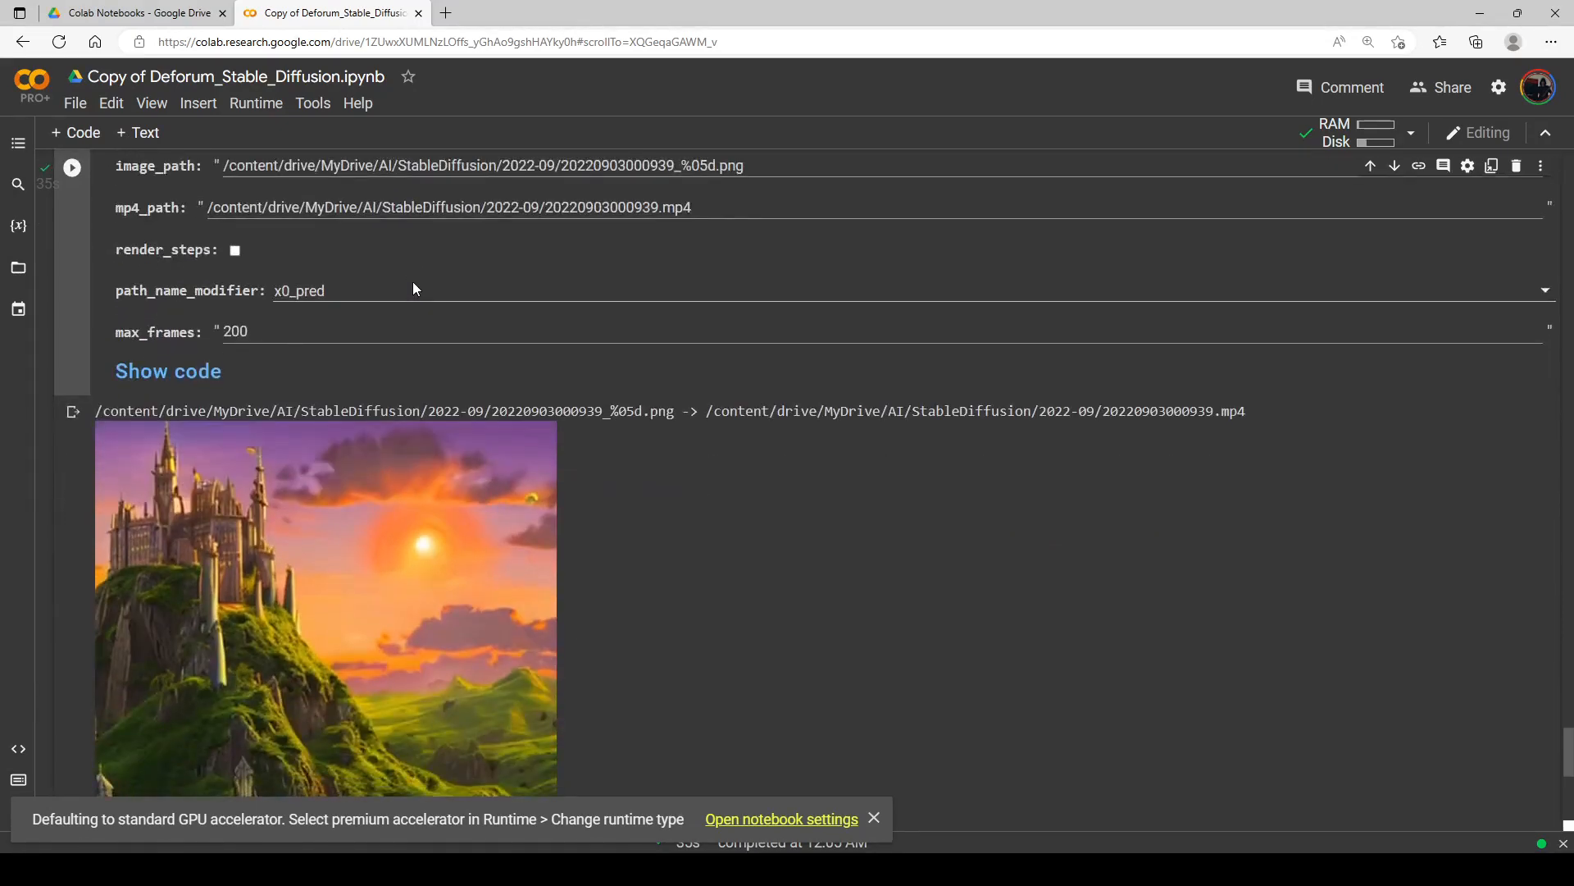
Step: Play the compiled video in the Create Video From Frames output and watch the animation
{"action": "scroll", "coordinate": [412, 289], "scroll_direction": "down", "scroll_amount": 3}
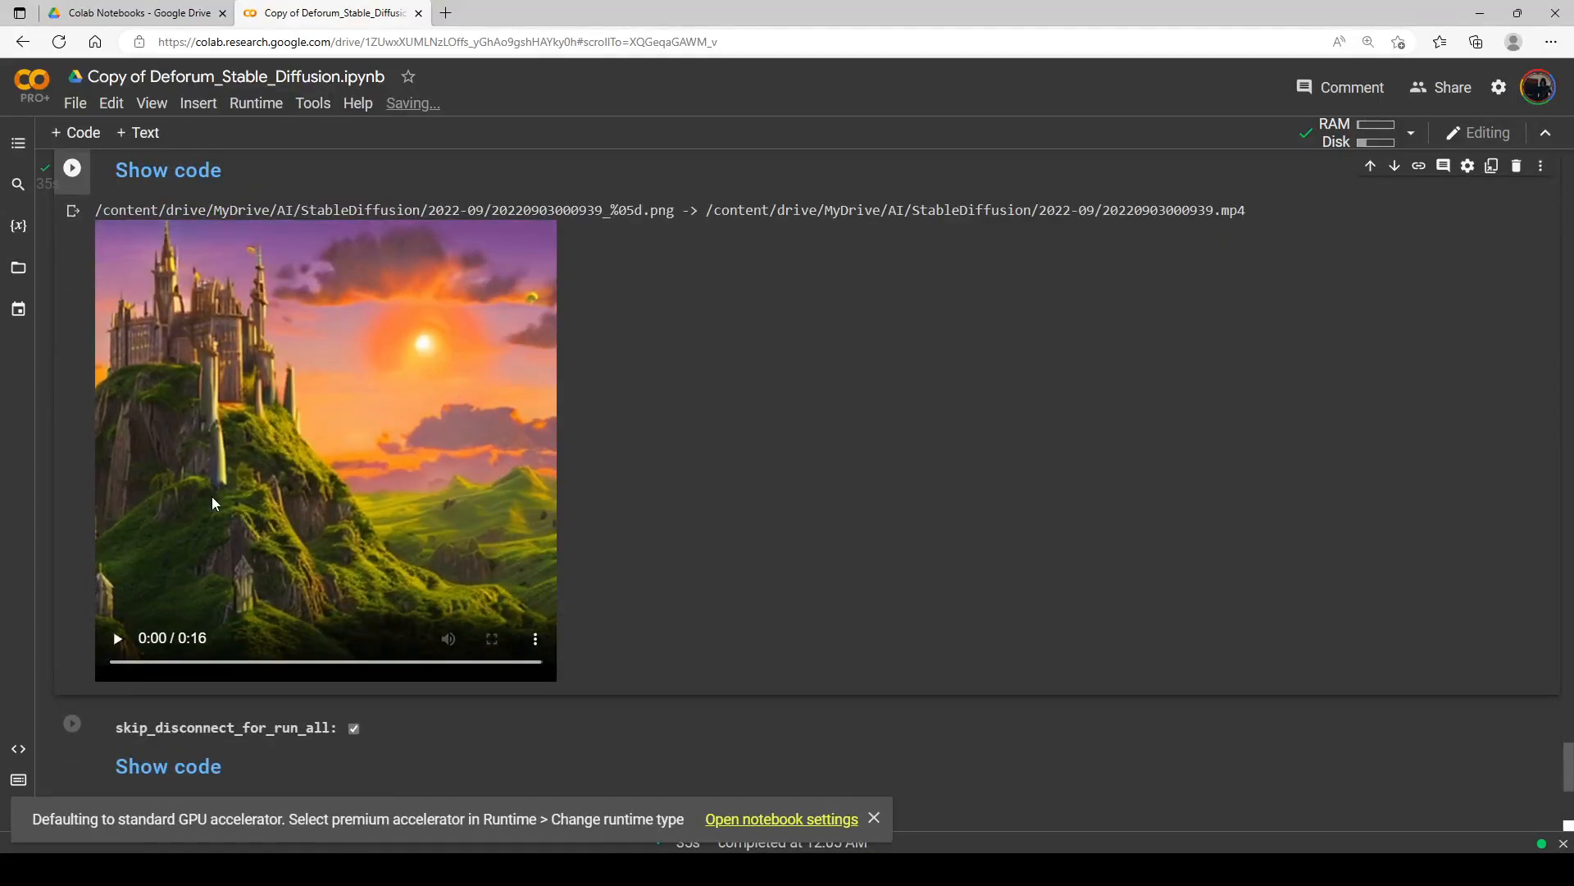
{"action": "left_click", "coordinate": [117, 638]}
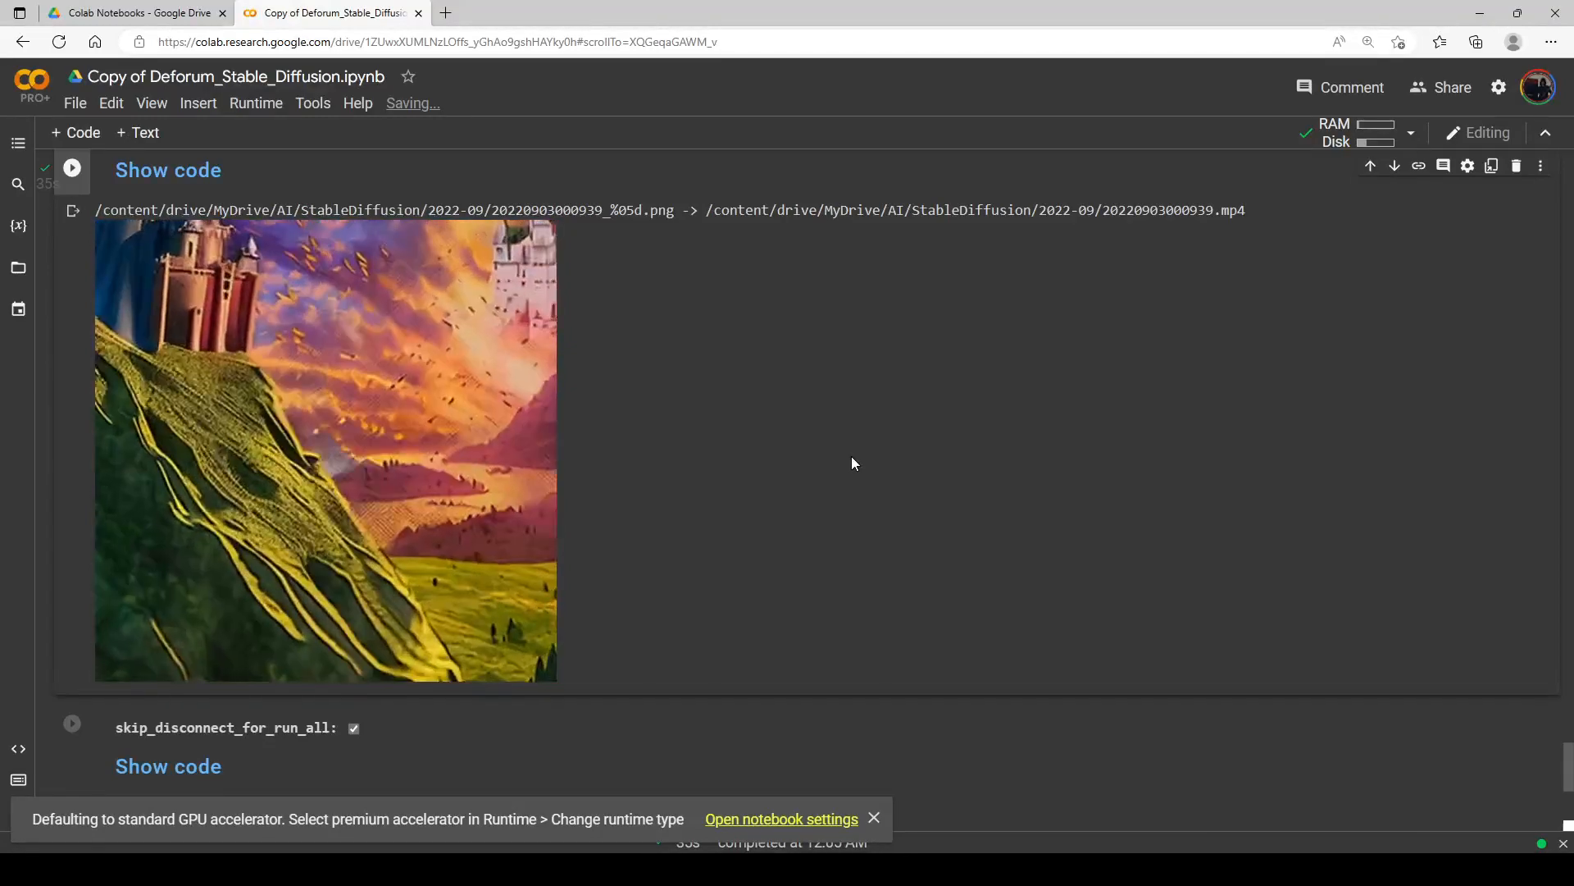
{"action": "mouse_move", "coordinate": [515, 448]}
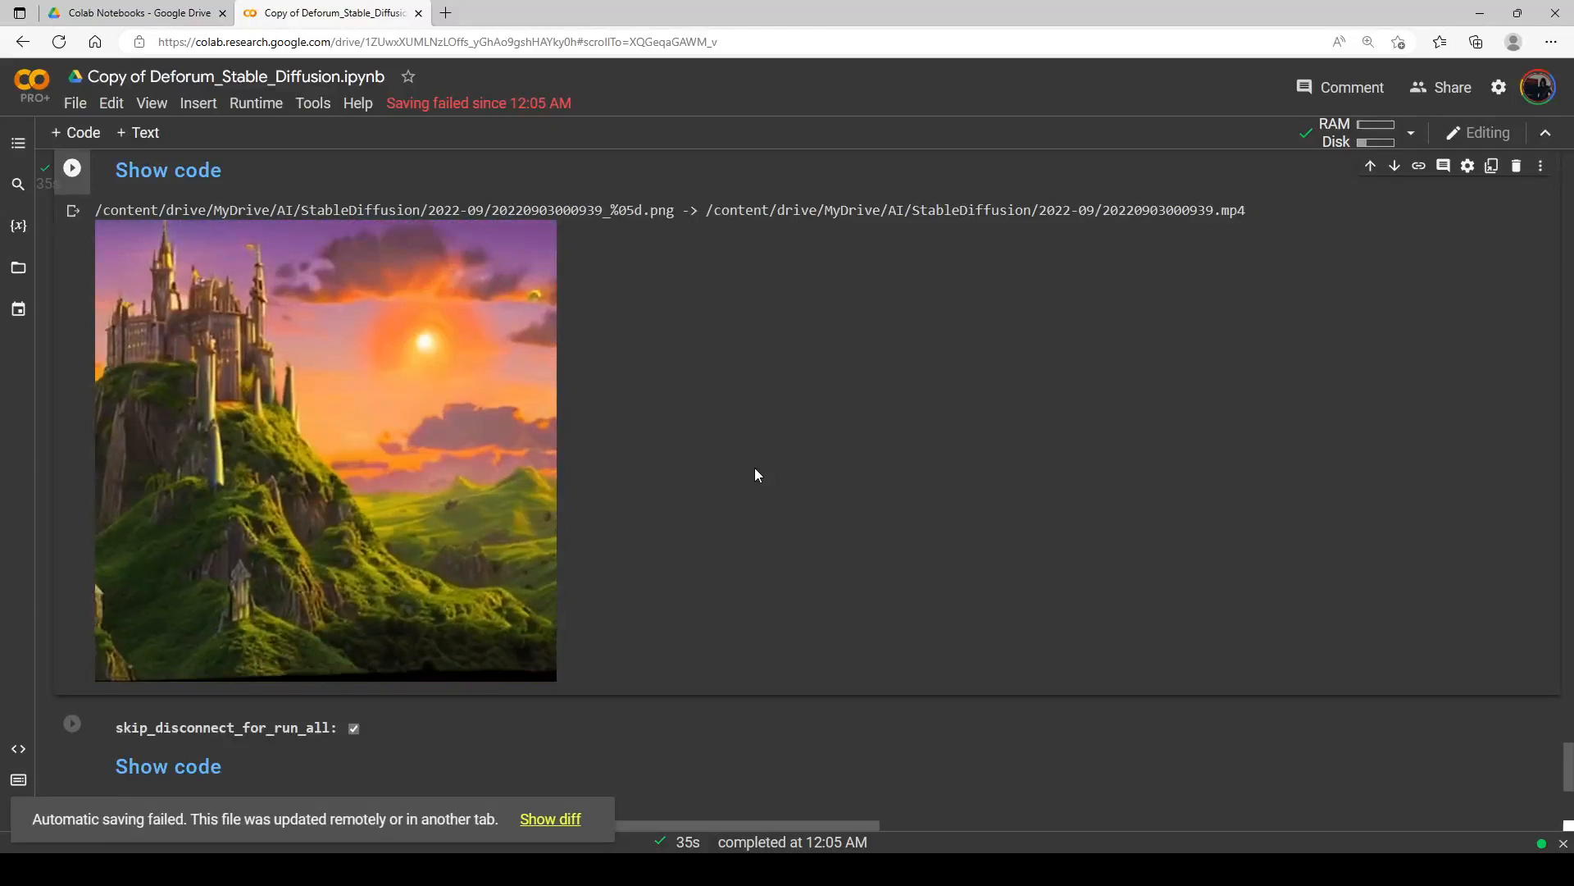
{"action": "mouse_move", "coordinate": [419, 447]}
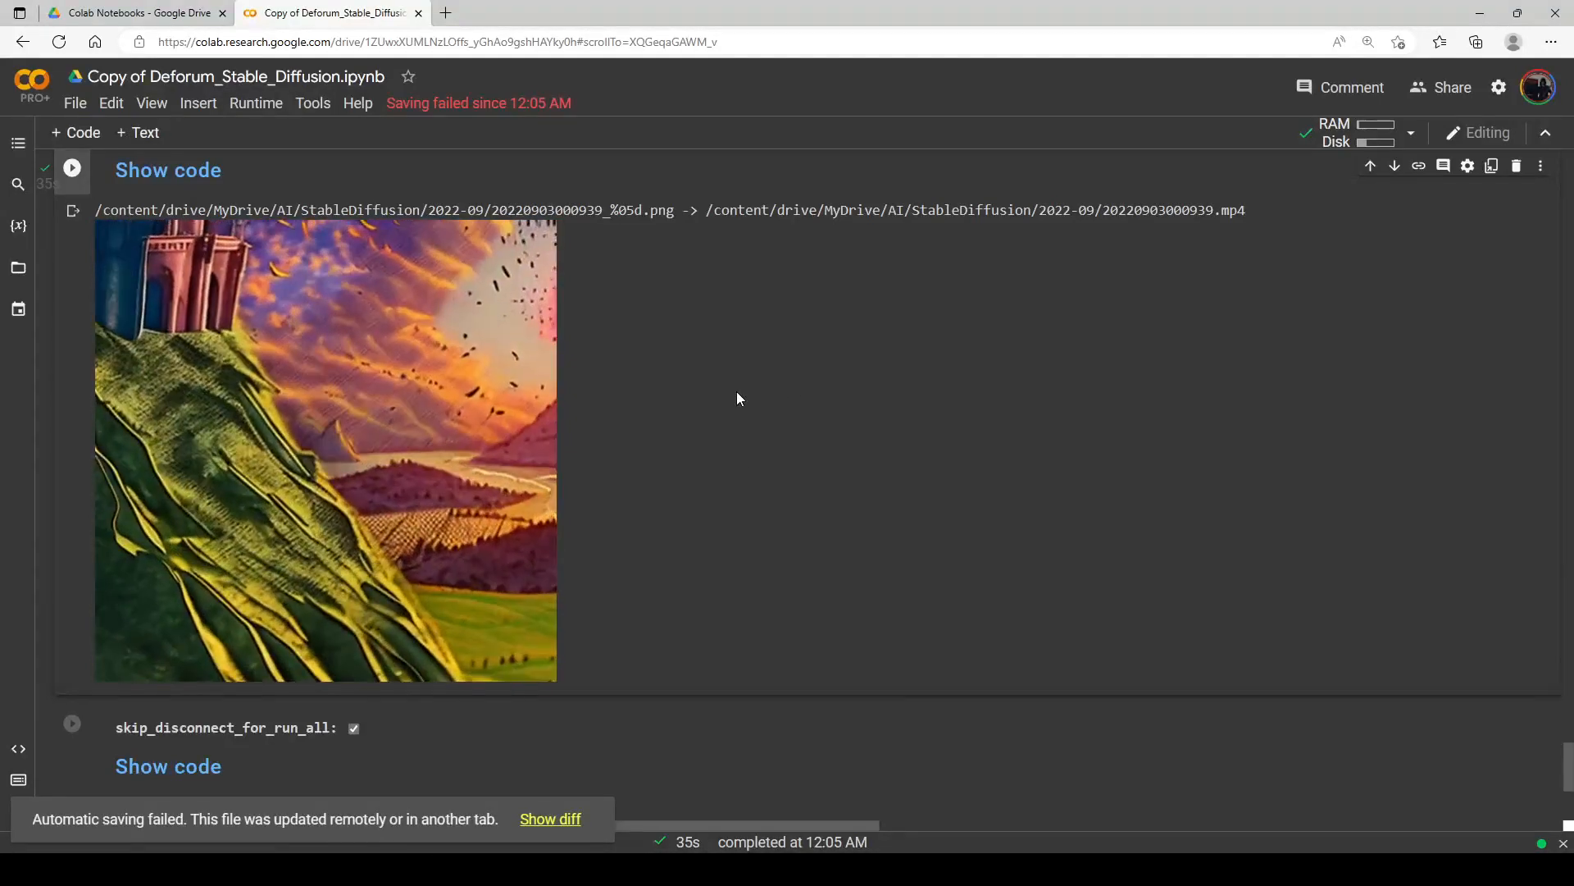
{"action": "scroll", "coordinate": [651, 465], "scroll_direction": "up", "scroll_amount": 2}
{"action": "scroll", "coordinate": [591, 509], "scroll_direction": "down", "scroll_amount": 2}
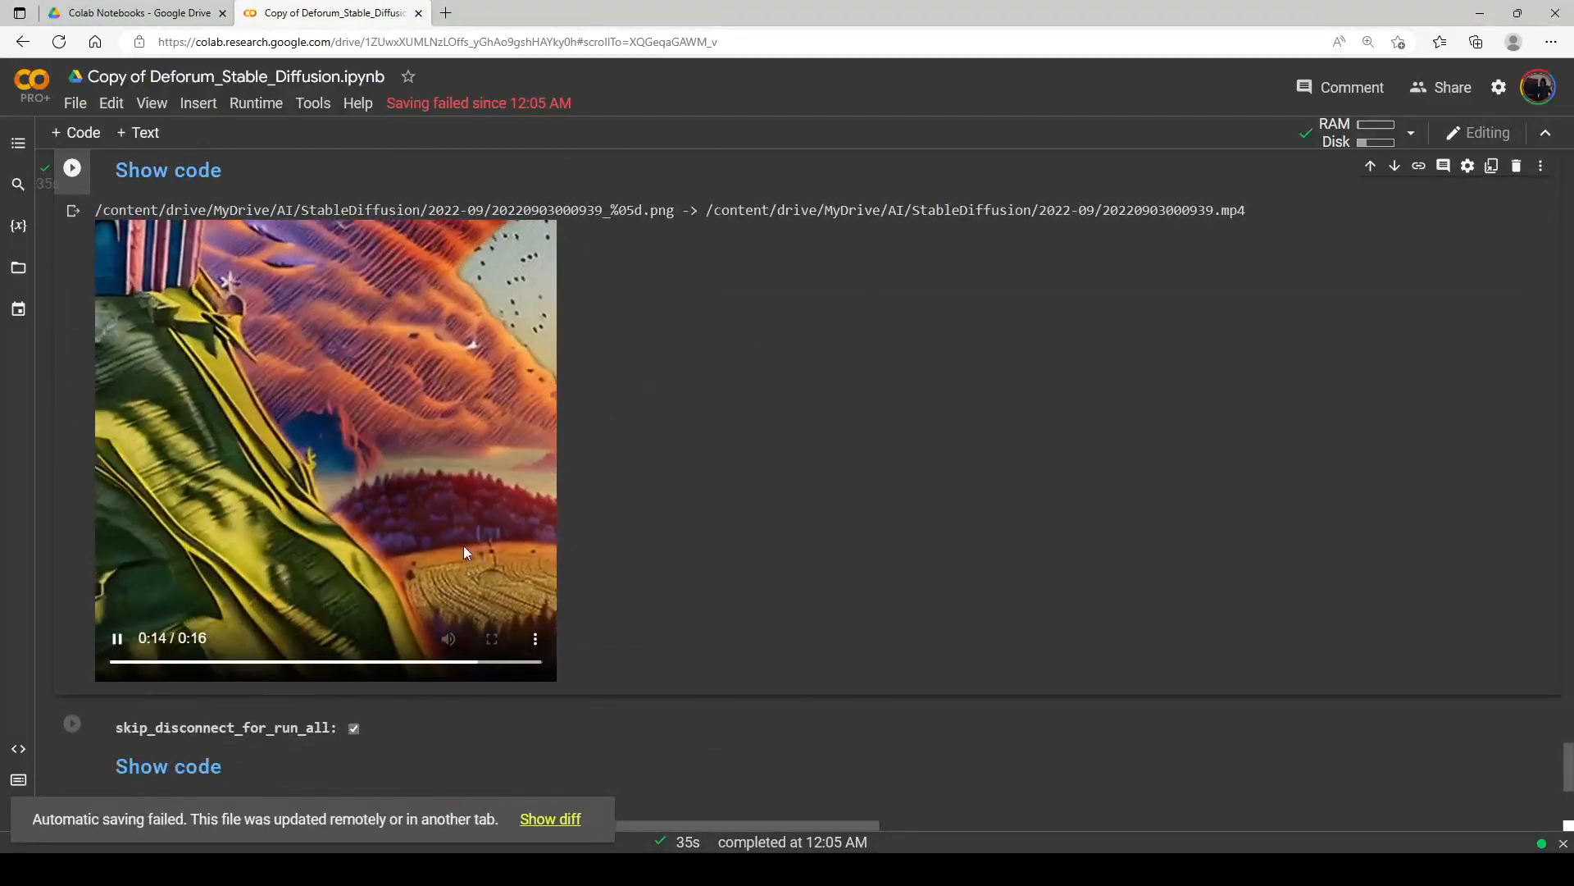
{"action": "scroll", "coordinate": [537, 433], "scroll_direction": "up", "scroll_amount": 5}
{"action": "scroll", "coordinate": [396, 436], "scroll_direction": "down", "scroll_amount": 4}
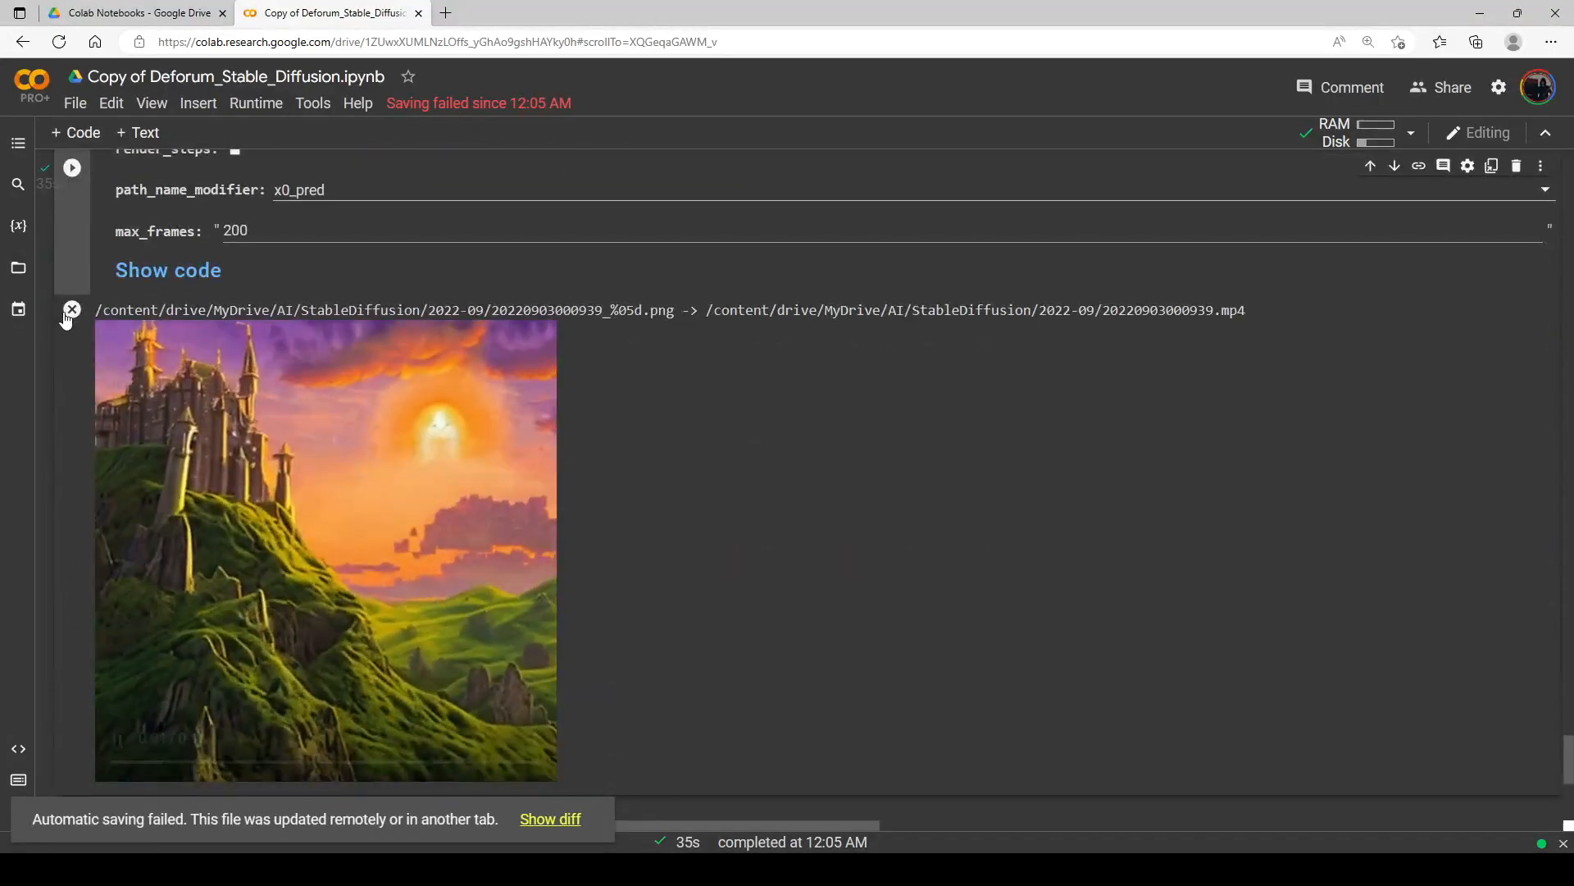
Step: Set the strength_schedule in the Motion Parameters to 0: (0.2) and rerun the animation settings cell
{"action": "scroll", "coordinate": [74, 394], "scroll_direction": "up", "scroll_amount": 2}
{"action": "scroll", "coordinate": [72, 401], "scroll_direction": "up", "scroll_amount": 15}
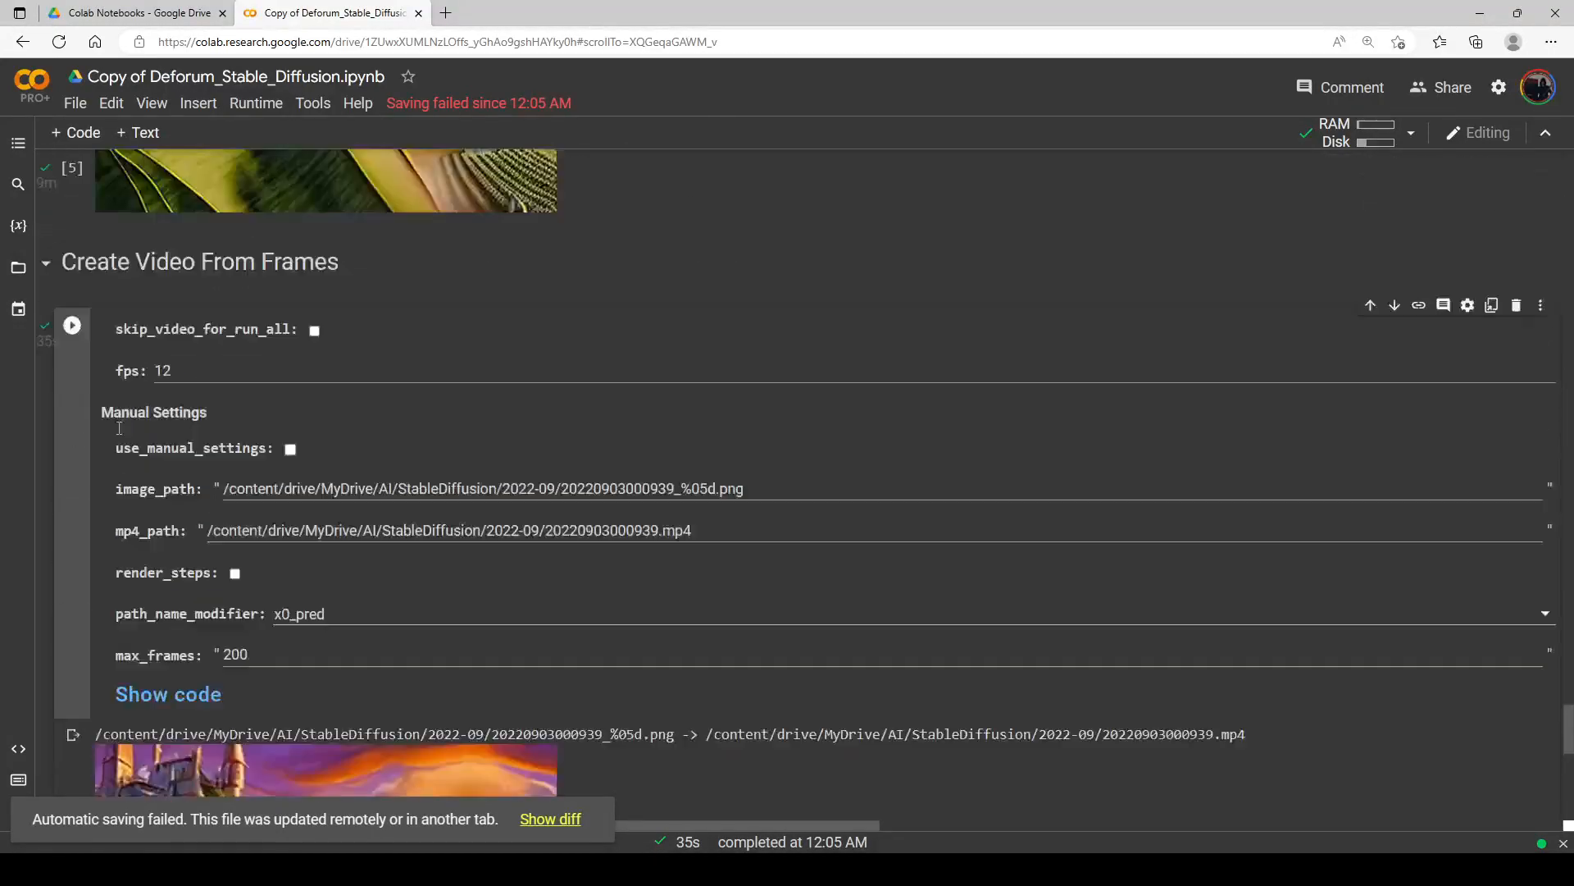
{"action": "scroll", "coordinate": [131, 424], "scroll_direction": "up", "scroll_amount": 20}
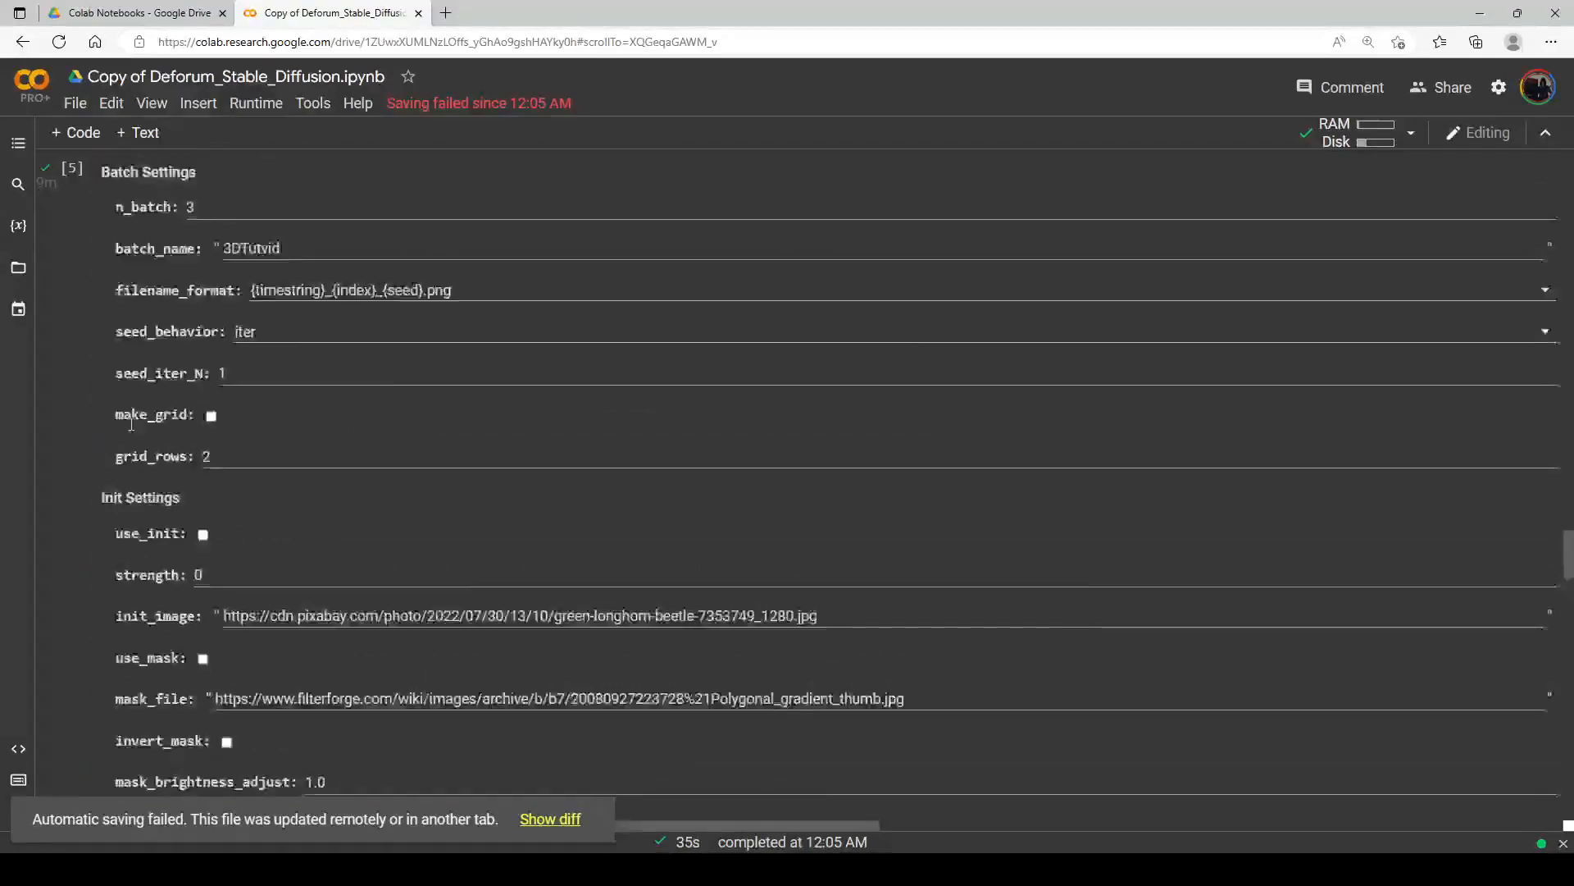
{"action": "scroll", "coordinate": [131, 424], "scroll_direction": "up", "scroll_amount": 20}
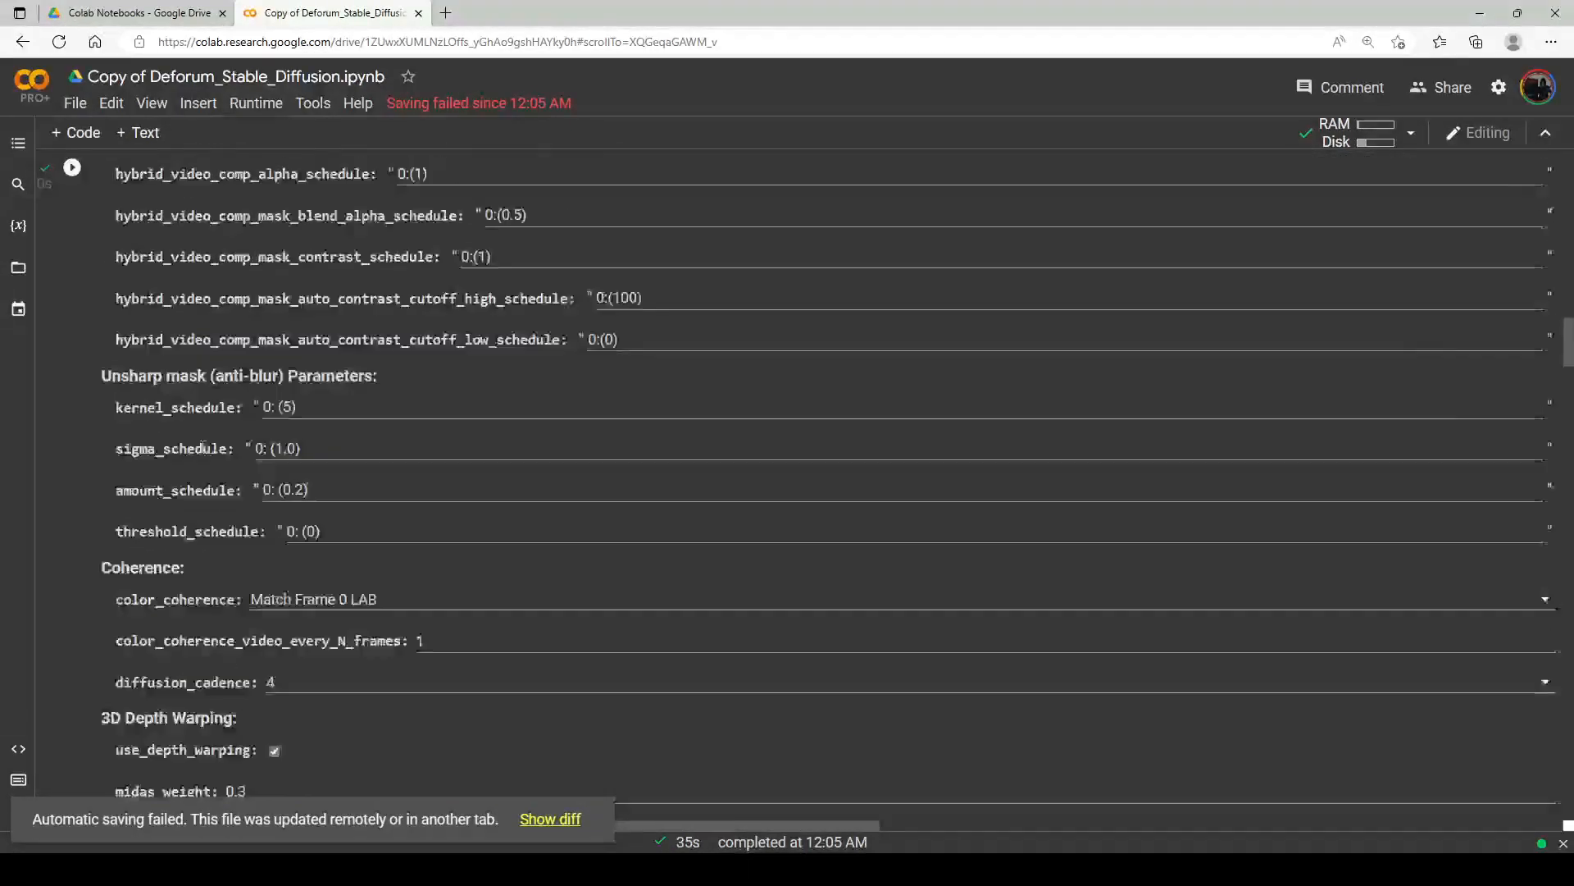
{"action": "scroll", "coordinate": [357, 503], "scroll_direction": "up", "scroll_amount": 5}
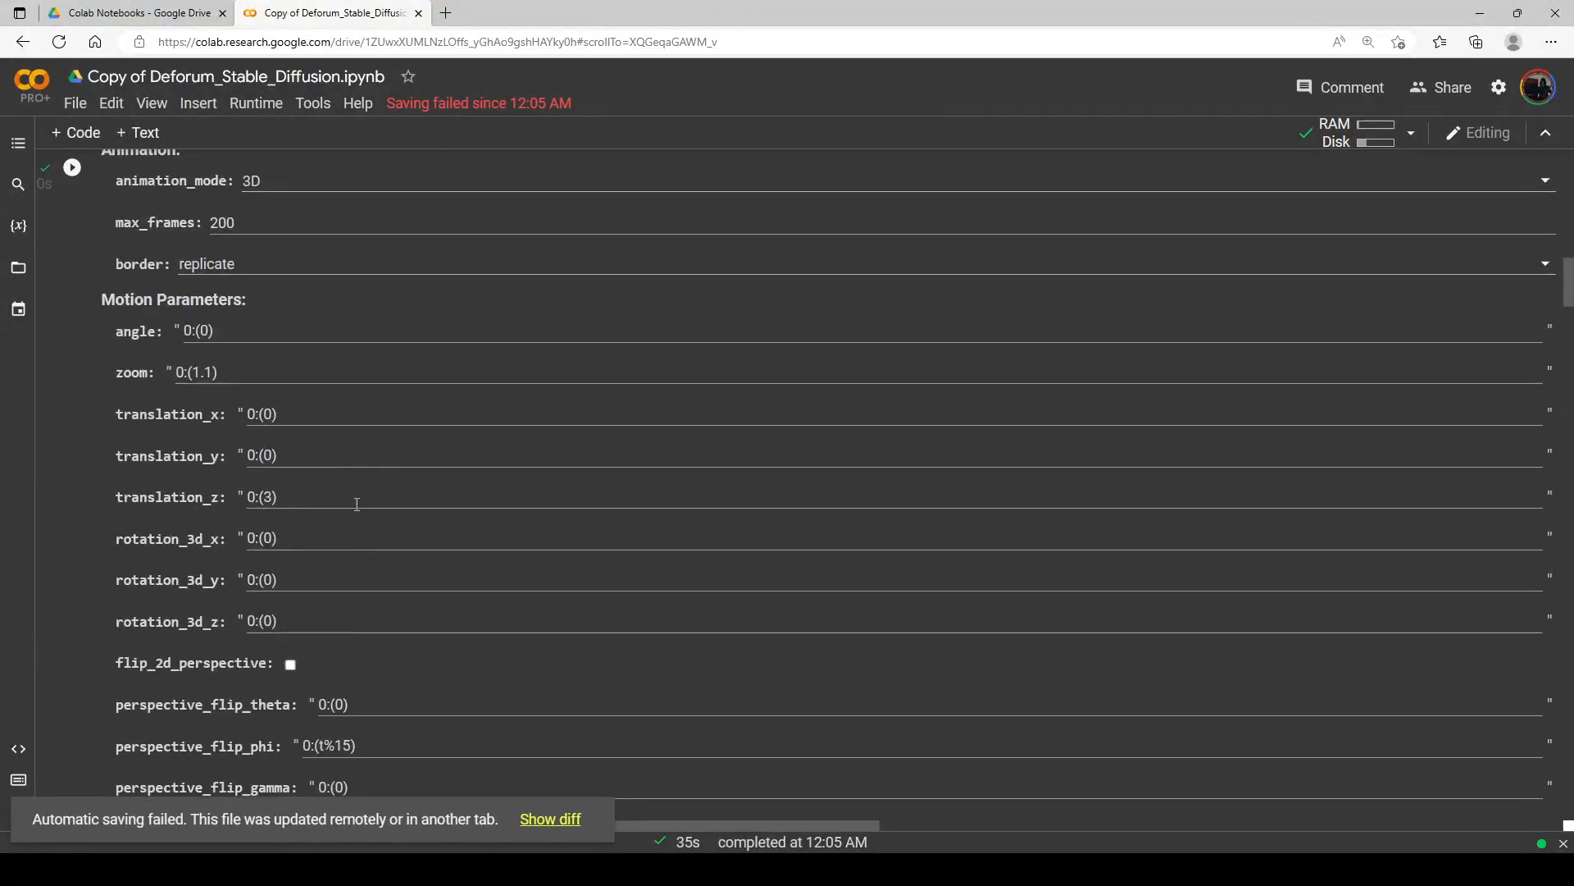
{"action": "scroll", "coordinate": [357, 503], "scroll_direction": "down", "scroll_amount": 3}
{"action": "scroll", "coordinate": [356, 503], "scroll_direction": "down", "scroll_amount": 5}
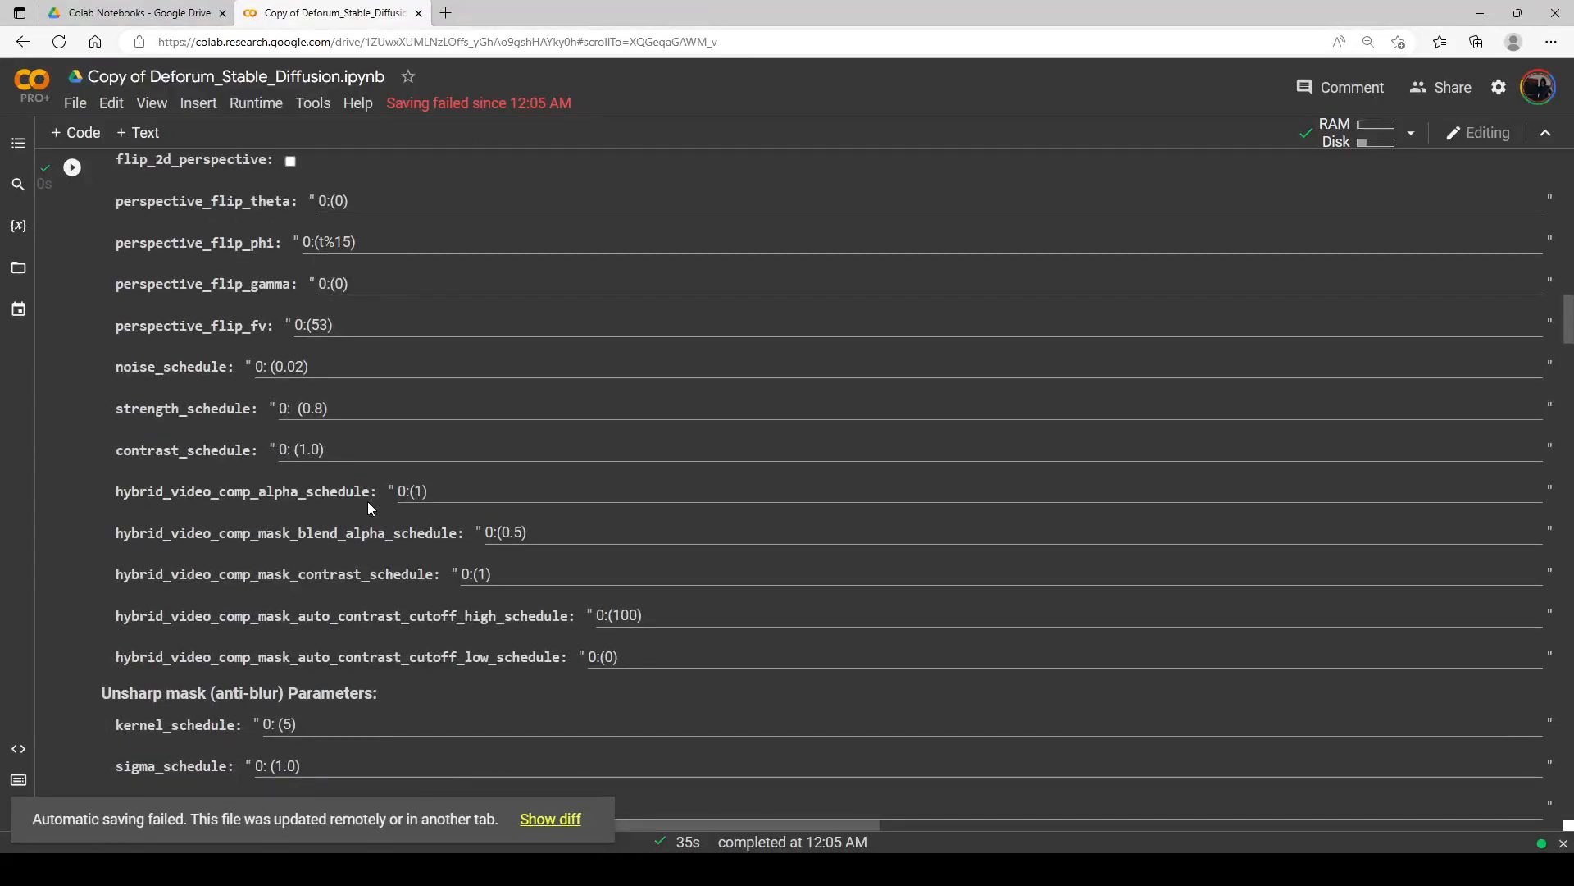
{"action": "left_click", "coordinate": [339, 419]}
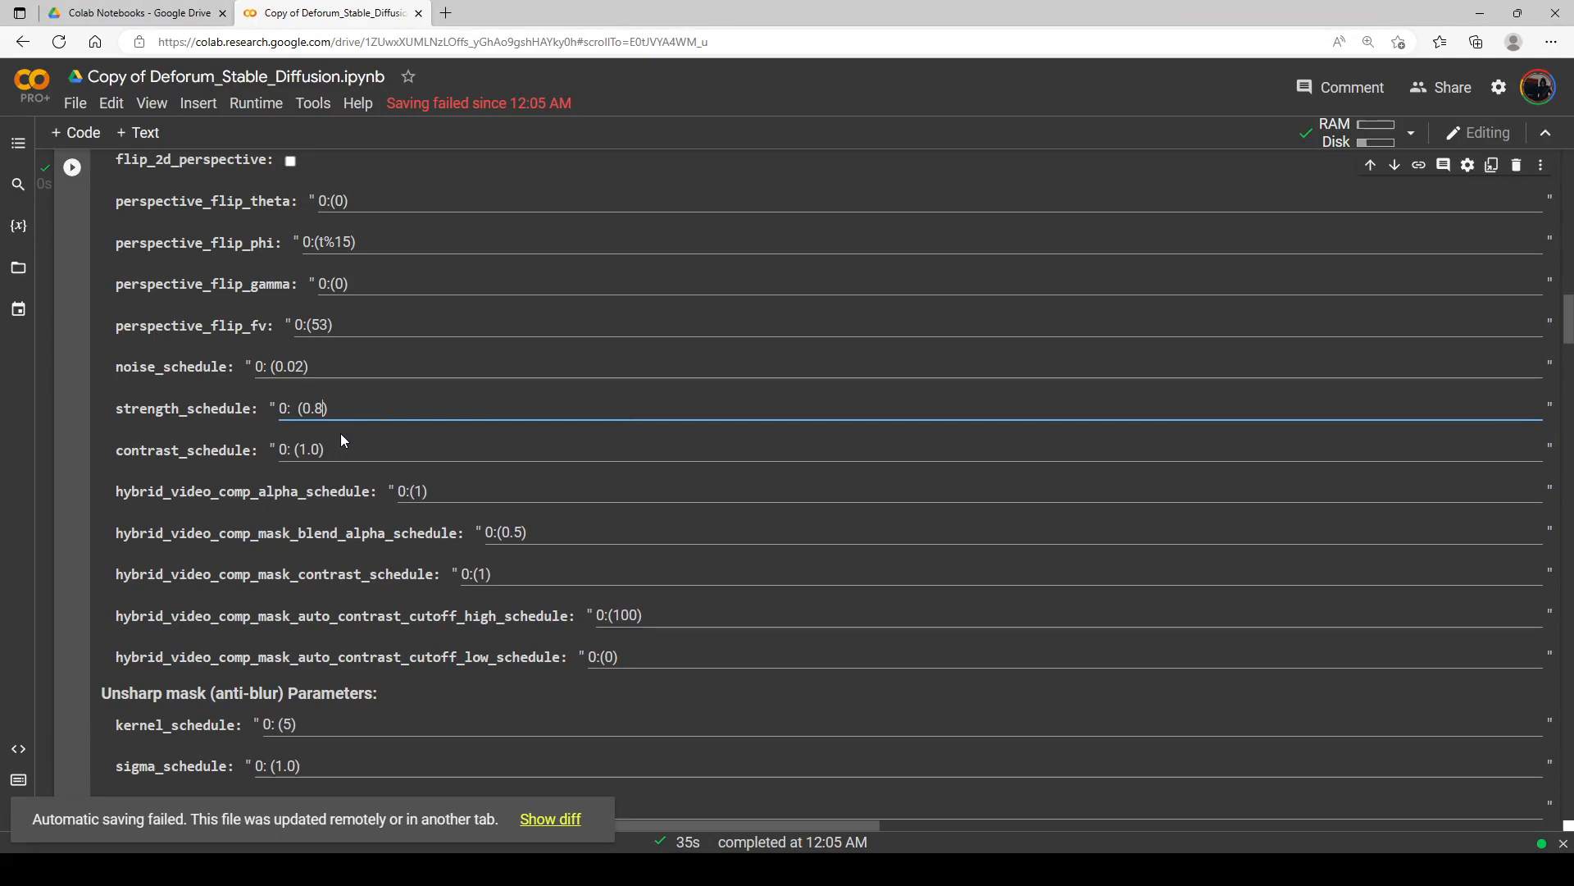
{"action": "key", "text": "BackSpace"}
{"action": "left_click", "coordinate": [69, 172]}
Step: Set the sampling steps to 70 and run the Load Settings cell to render the animation again
{"action": "scroll", "coordinate": [149, 262], "scroll_direction": "down", "scroll_amount": 20}
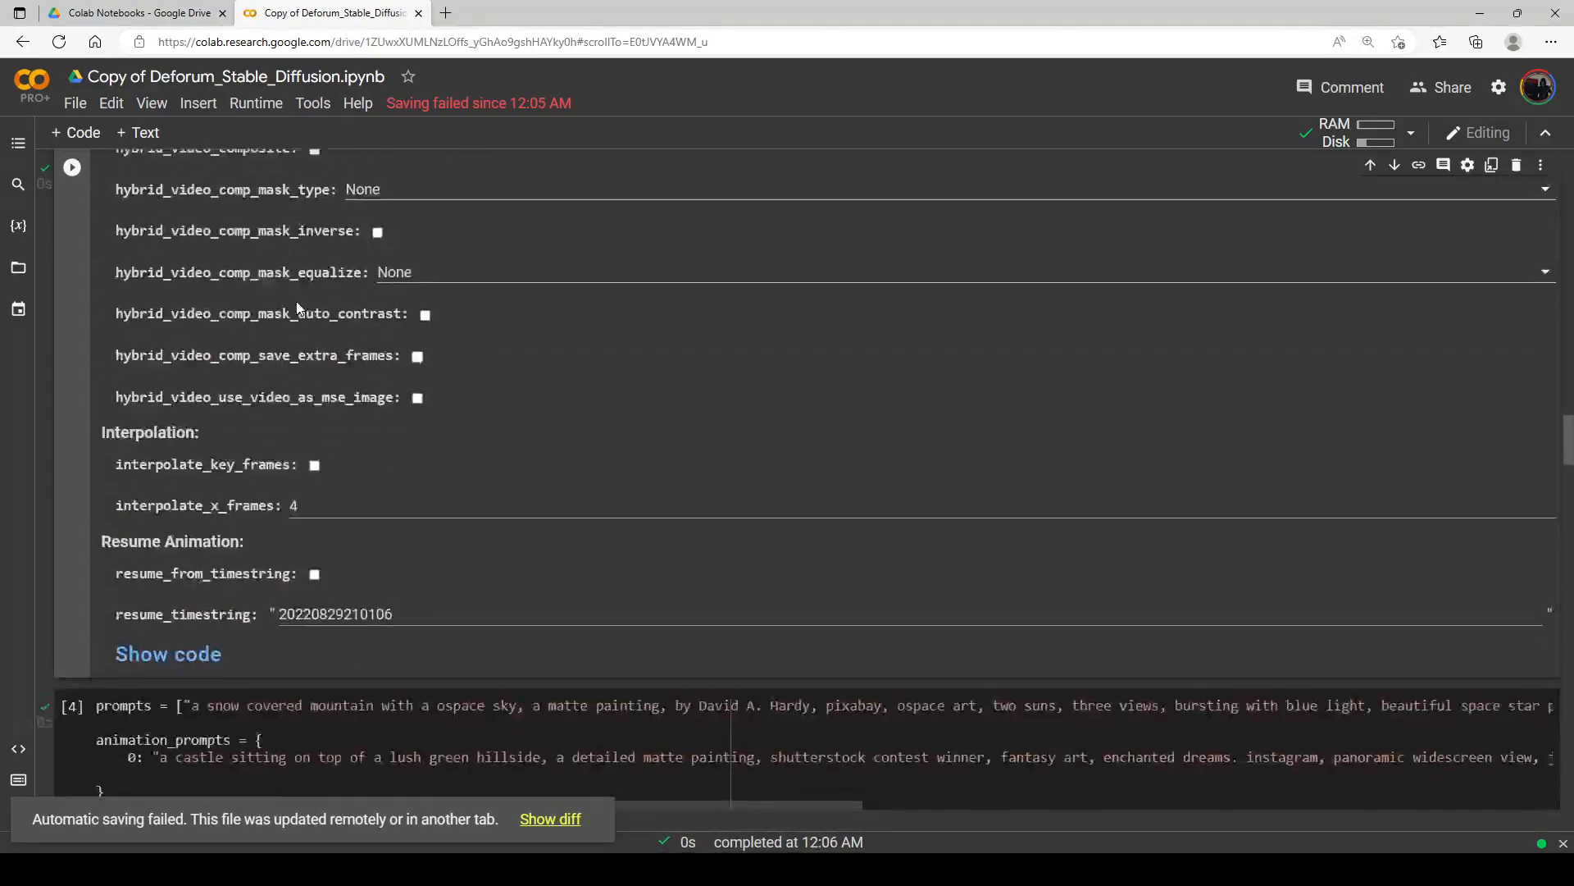
{"action": "scroll", "coordinate": [297, 306], "scroll_direction": "down", "scroll_amount": 10}
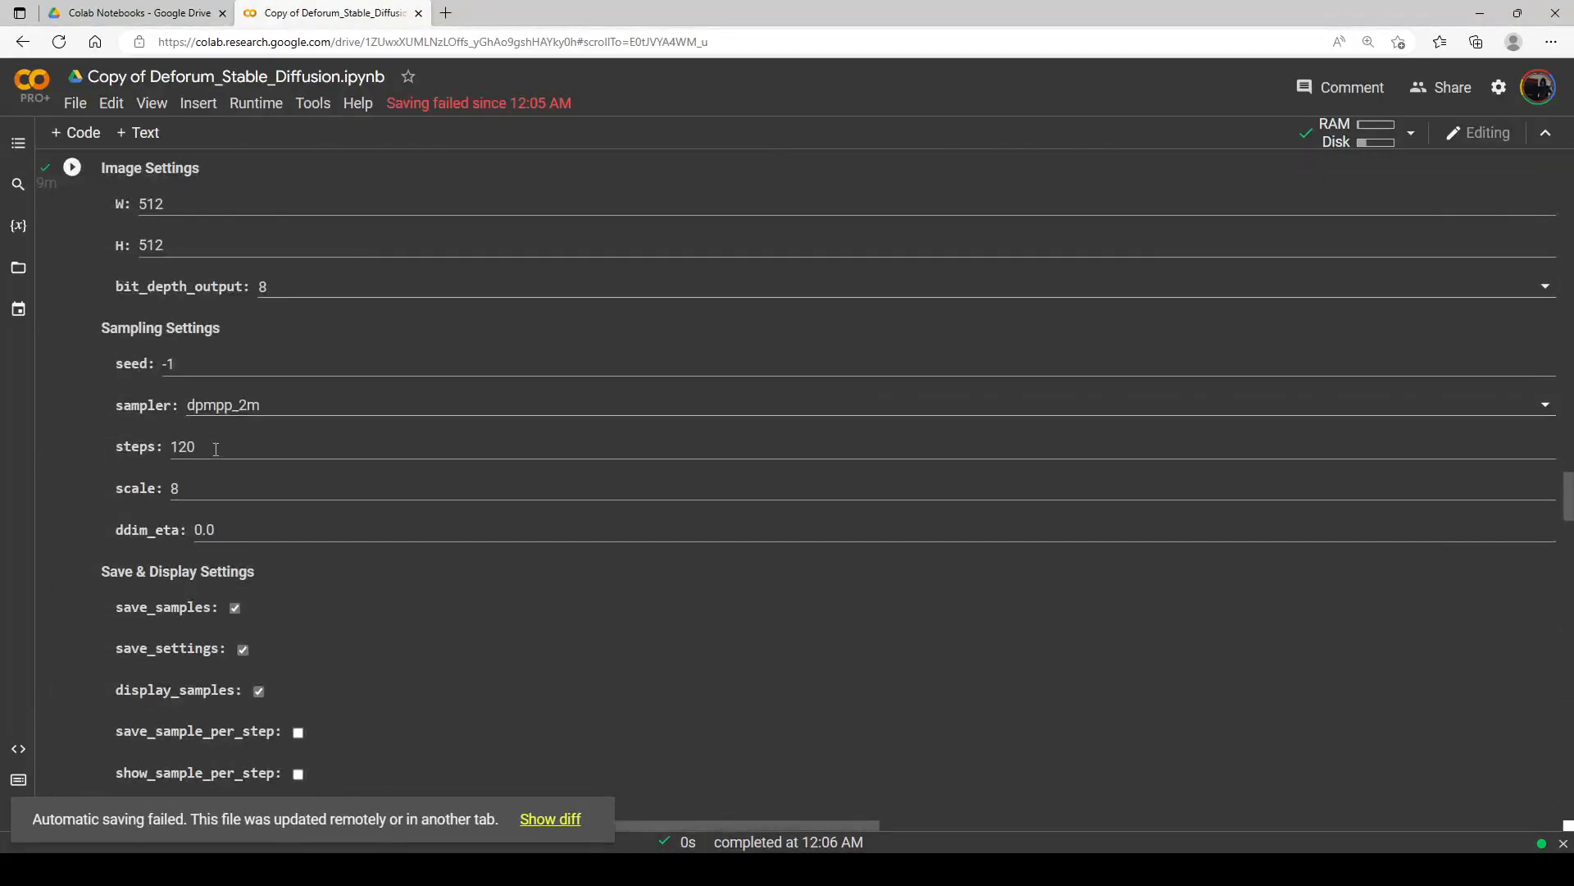
{"action": "left_click_drag", "start_coordinate": [216, 449], "coordinate": [159, 449]}
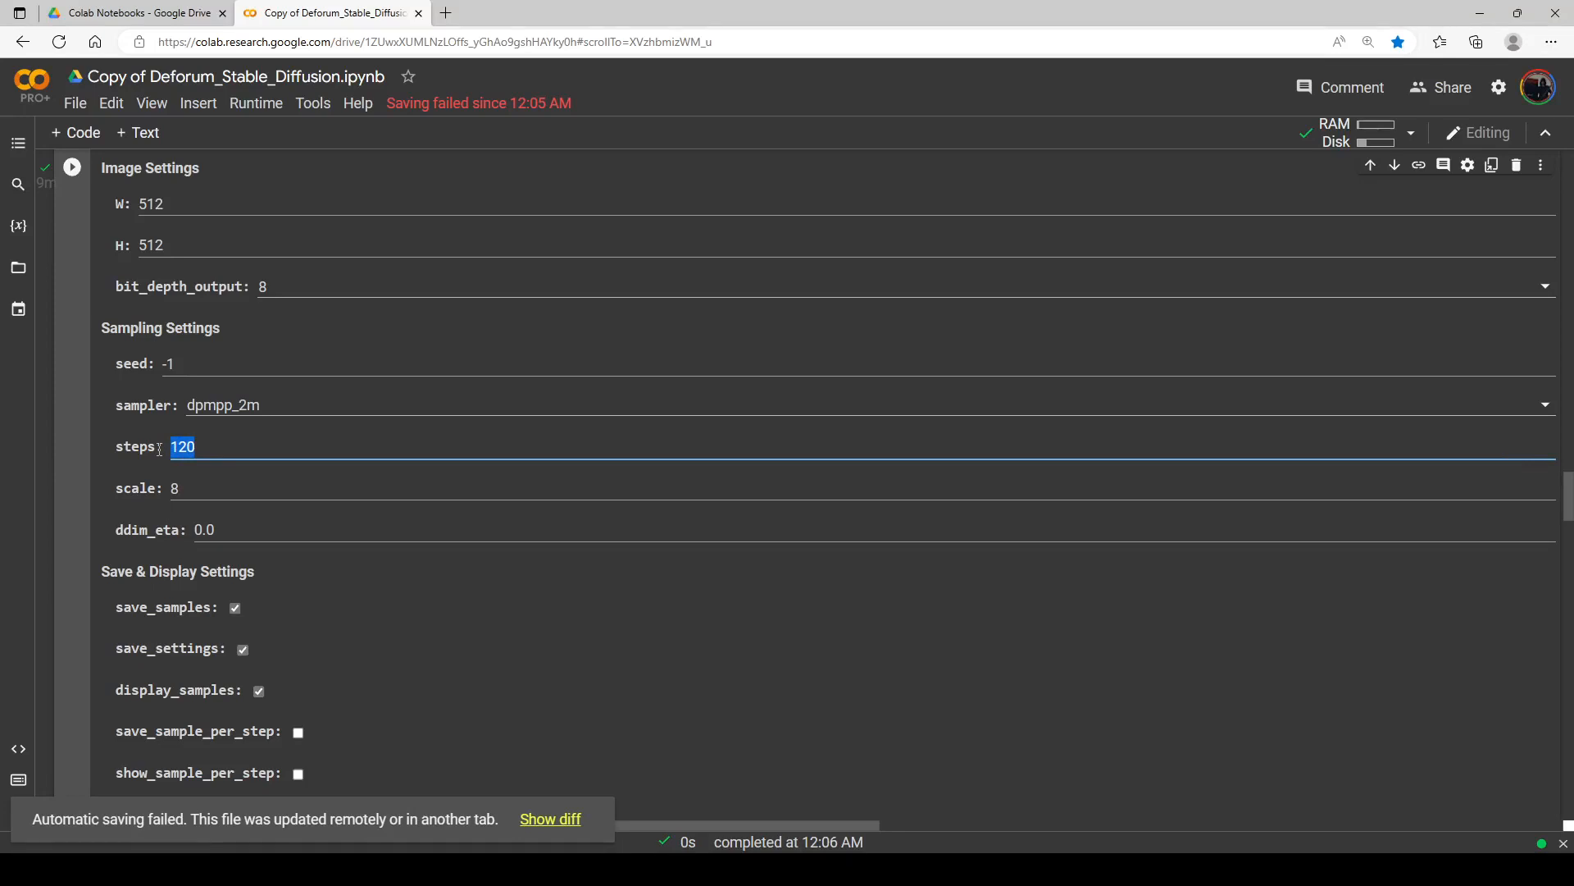
{"action": "key", "text": "BackSpace"}
{"action": "type", "text": "60"}
{"action": "key", "text": "BackSpace"}
{"action": "key", "text": "BackSpace"}
{"action": "key", "text": "BackSpace"}
{"action": "type", "text": "7"}
{"action": "left_click", "coordinate": [73, 168]}
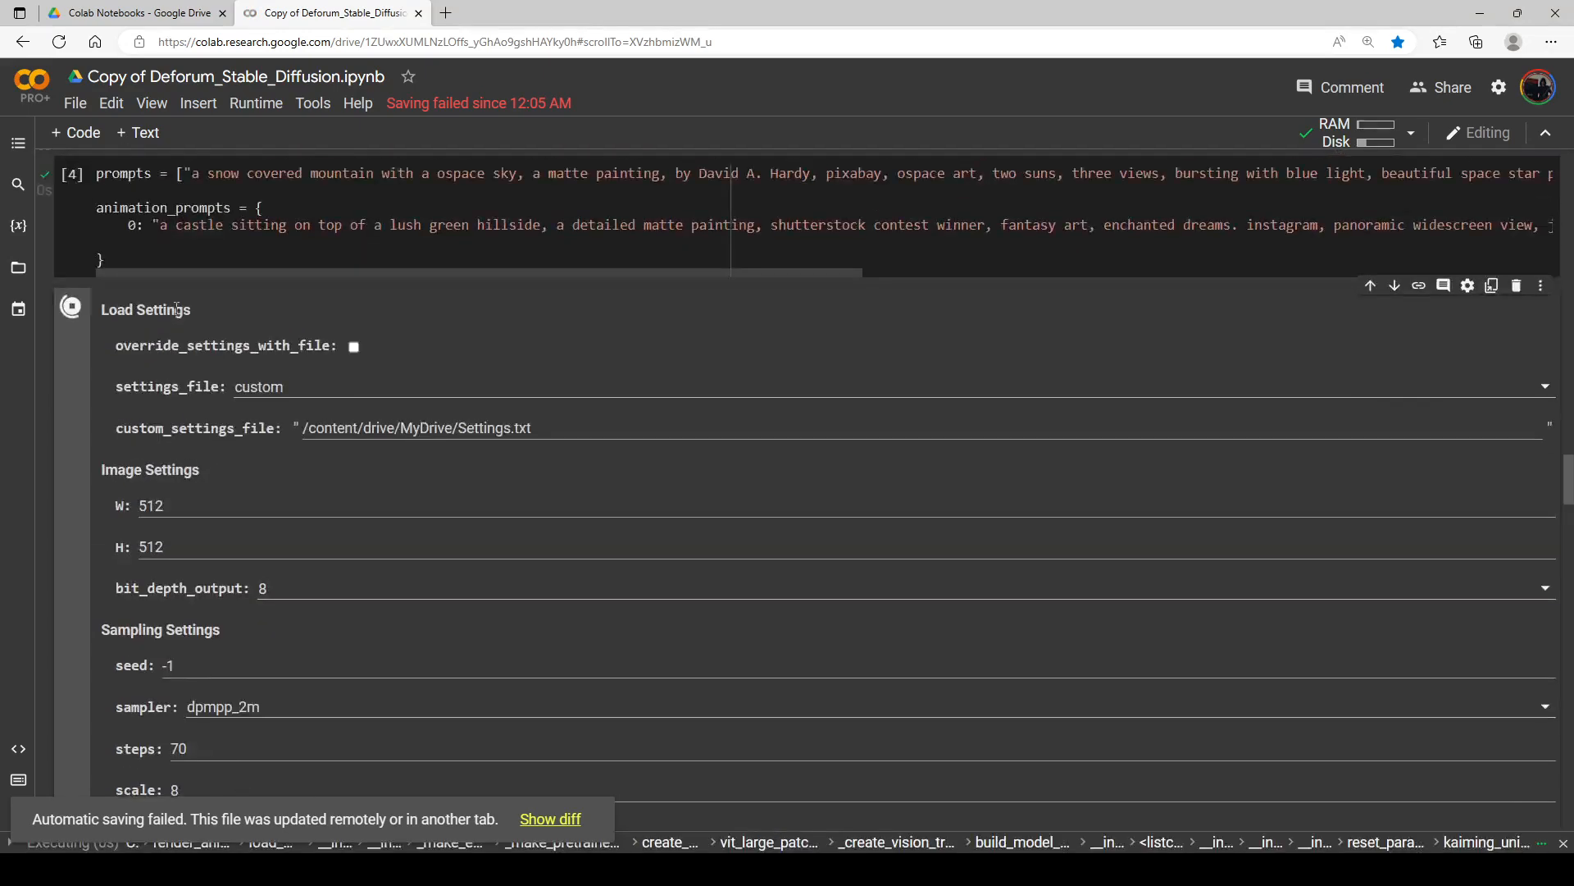
Step: Follow the preview of the frames being rendered and interrupt the rendering cell partway through
{"action": "scroll", "coordinate": [184, 312], "scroll_direction": "down", "scroll_amount": 6}
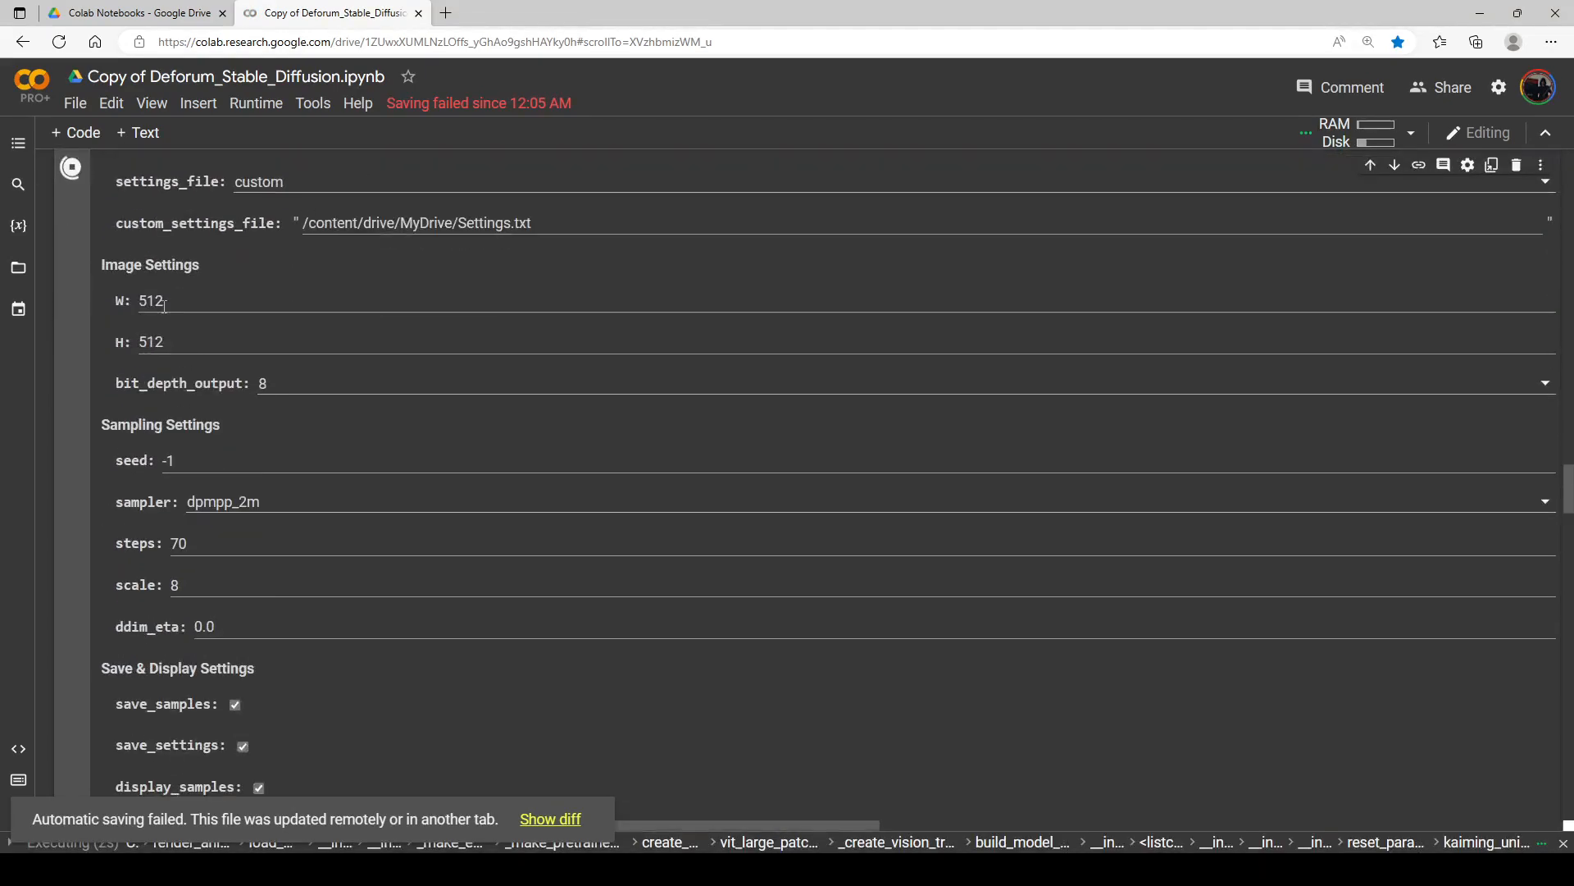
{"action": "scroll", "coordinate": [194, 312], "scroll_direction": "down", "scroll_amount": 20}
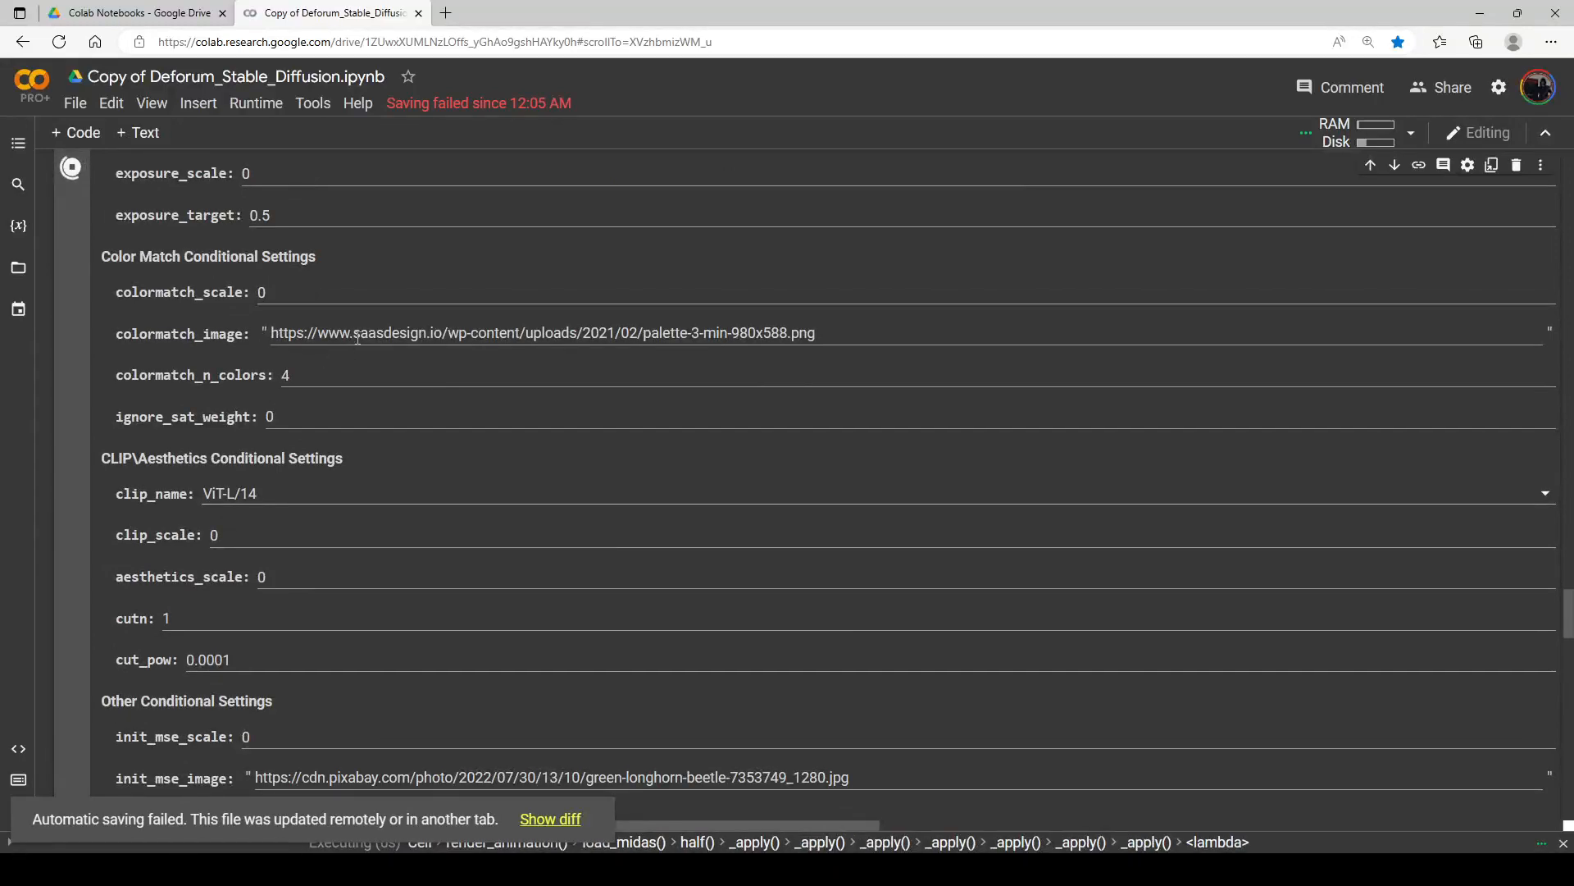
{"action": "scroll", "coordinate": [367, 351], "scroll_direction": "down", "scroll_amount": 5}
{"action": "scroll", "coordinate": [366, 351], "scroll_direction": "down", "scroll_amount": 8}
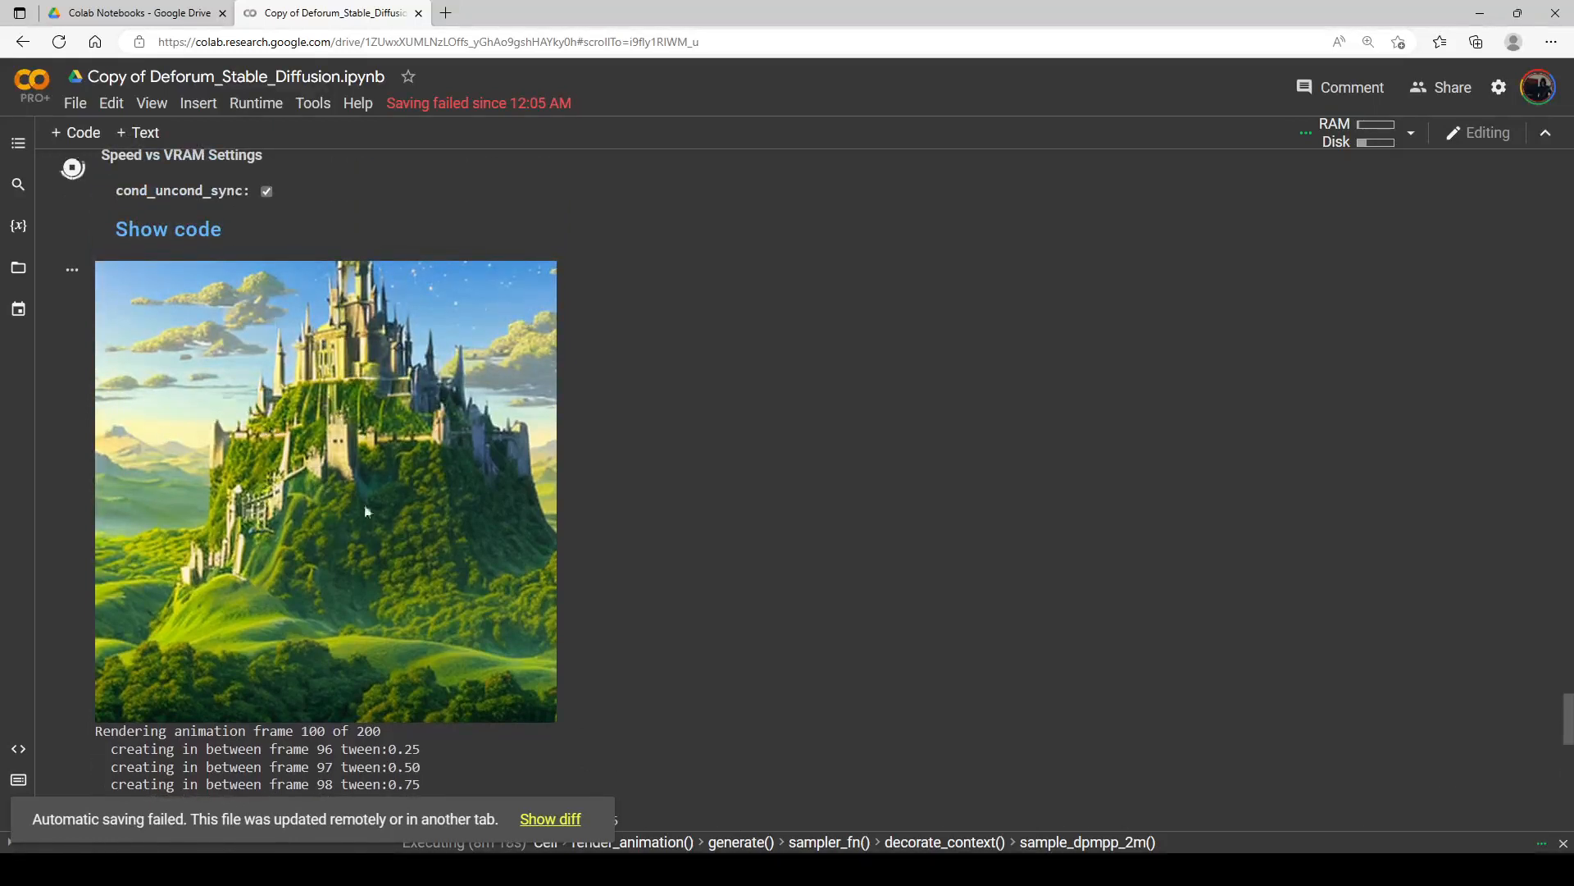
{"action": "left_click", "coordinate": [69, 170]}
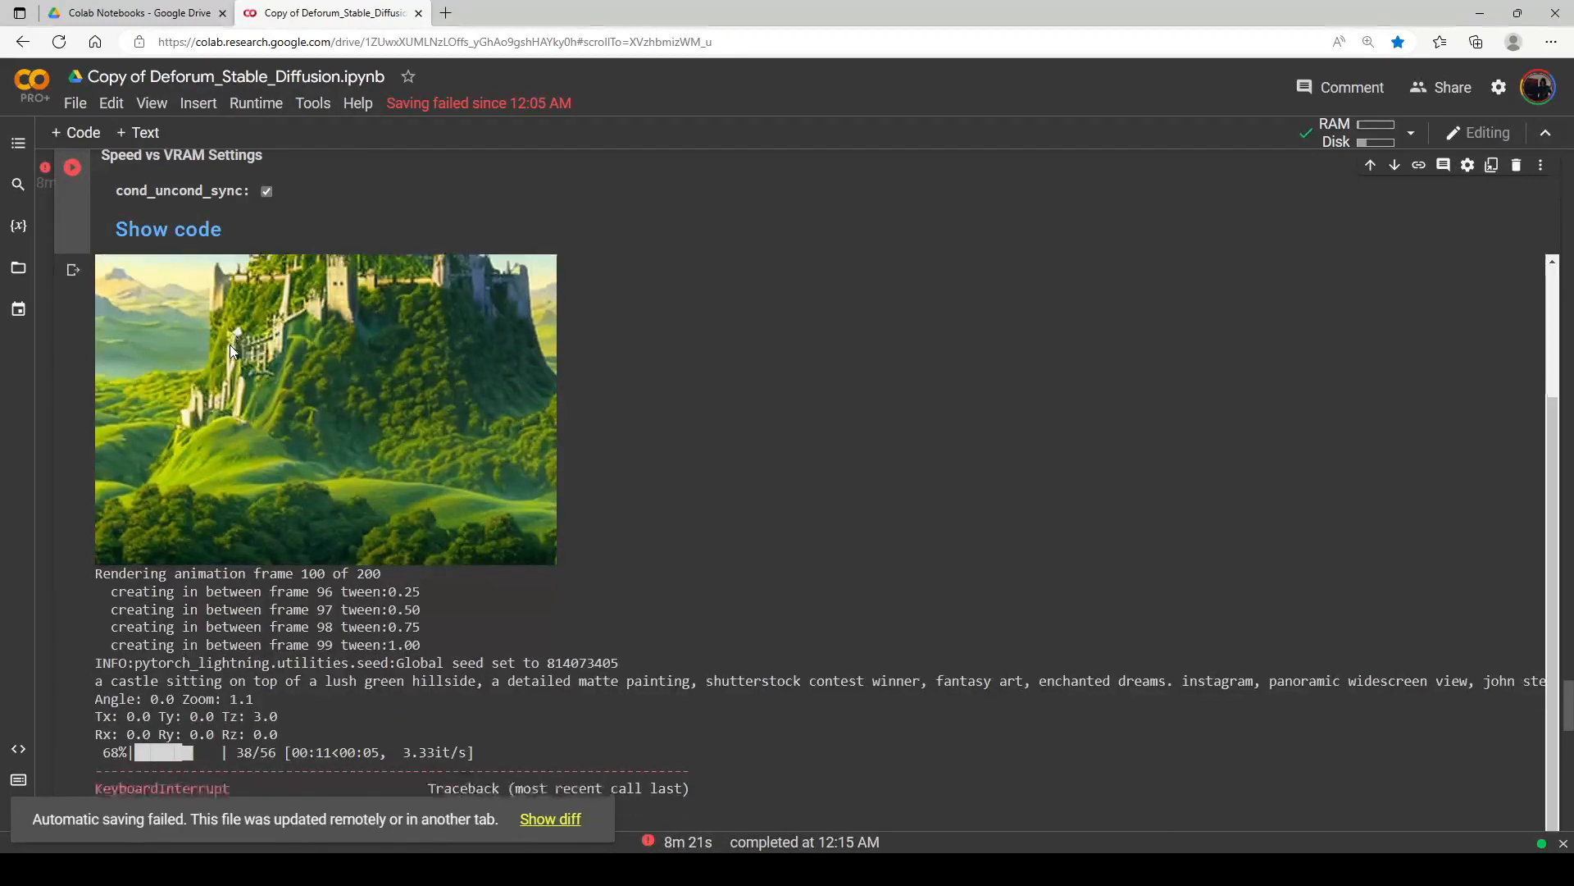
Step: Rerun the Create Video From Frames cell to compile the rendered frames, checking the last frame's preview while it executes
{"action": "scroll", "coordinate": [238, 349], "scroll_direction": "down", "scroll_amount": 7}
{"action": "scroll", "coordinate": [384, 402], "scroll_direction": "down", "scroll_amount": 3}
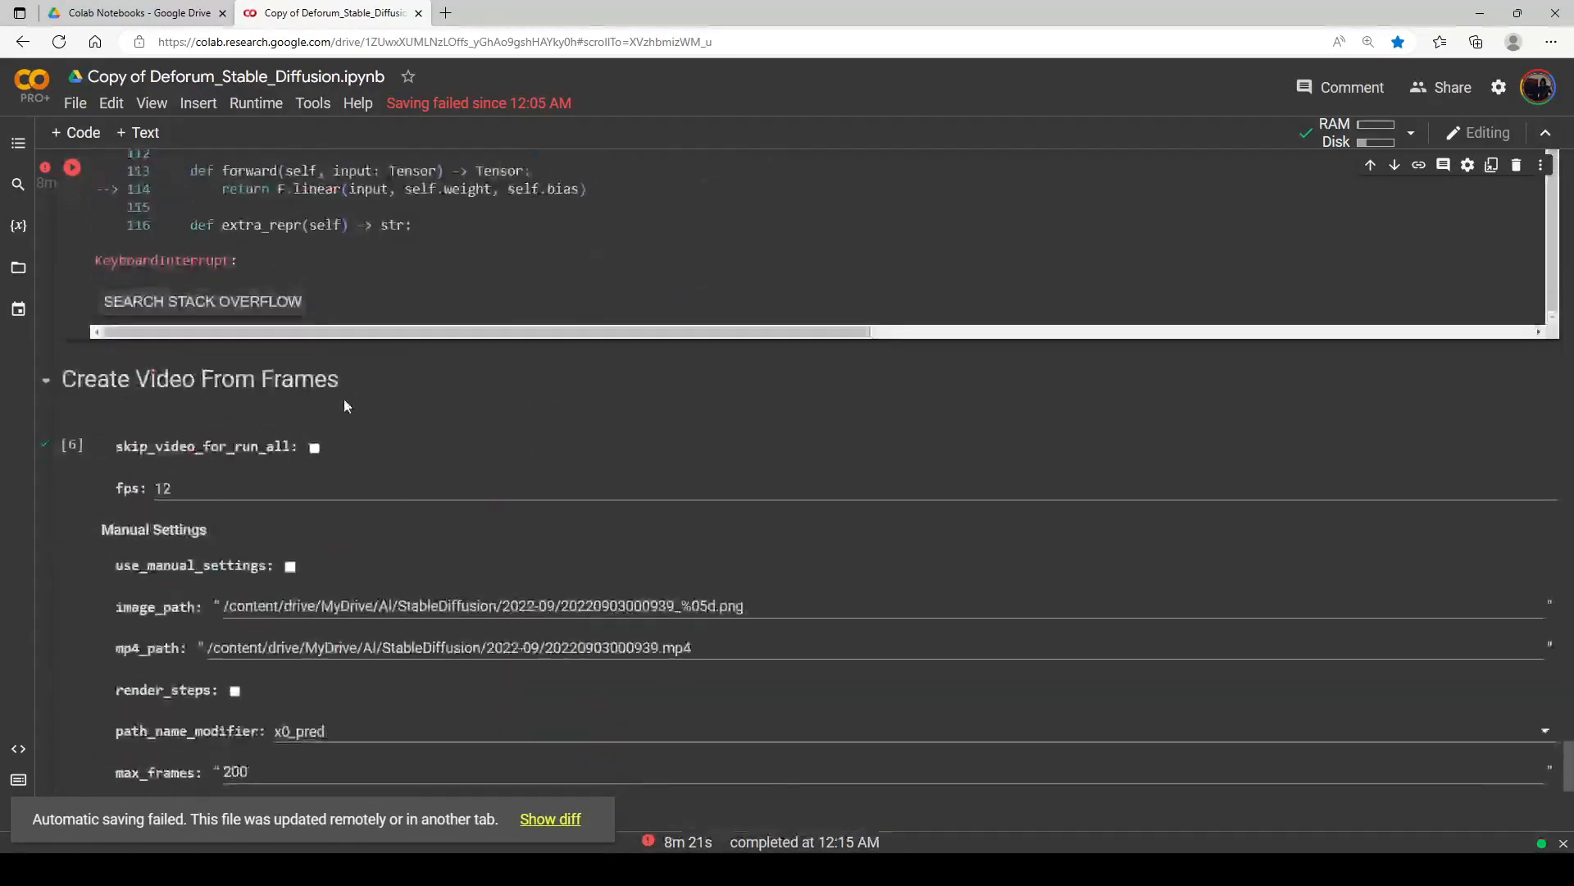
{"action": "left_click", "coordinate": [74, 444]}
{"action": "left_click", "coordinate": [74, 421]}
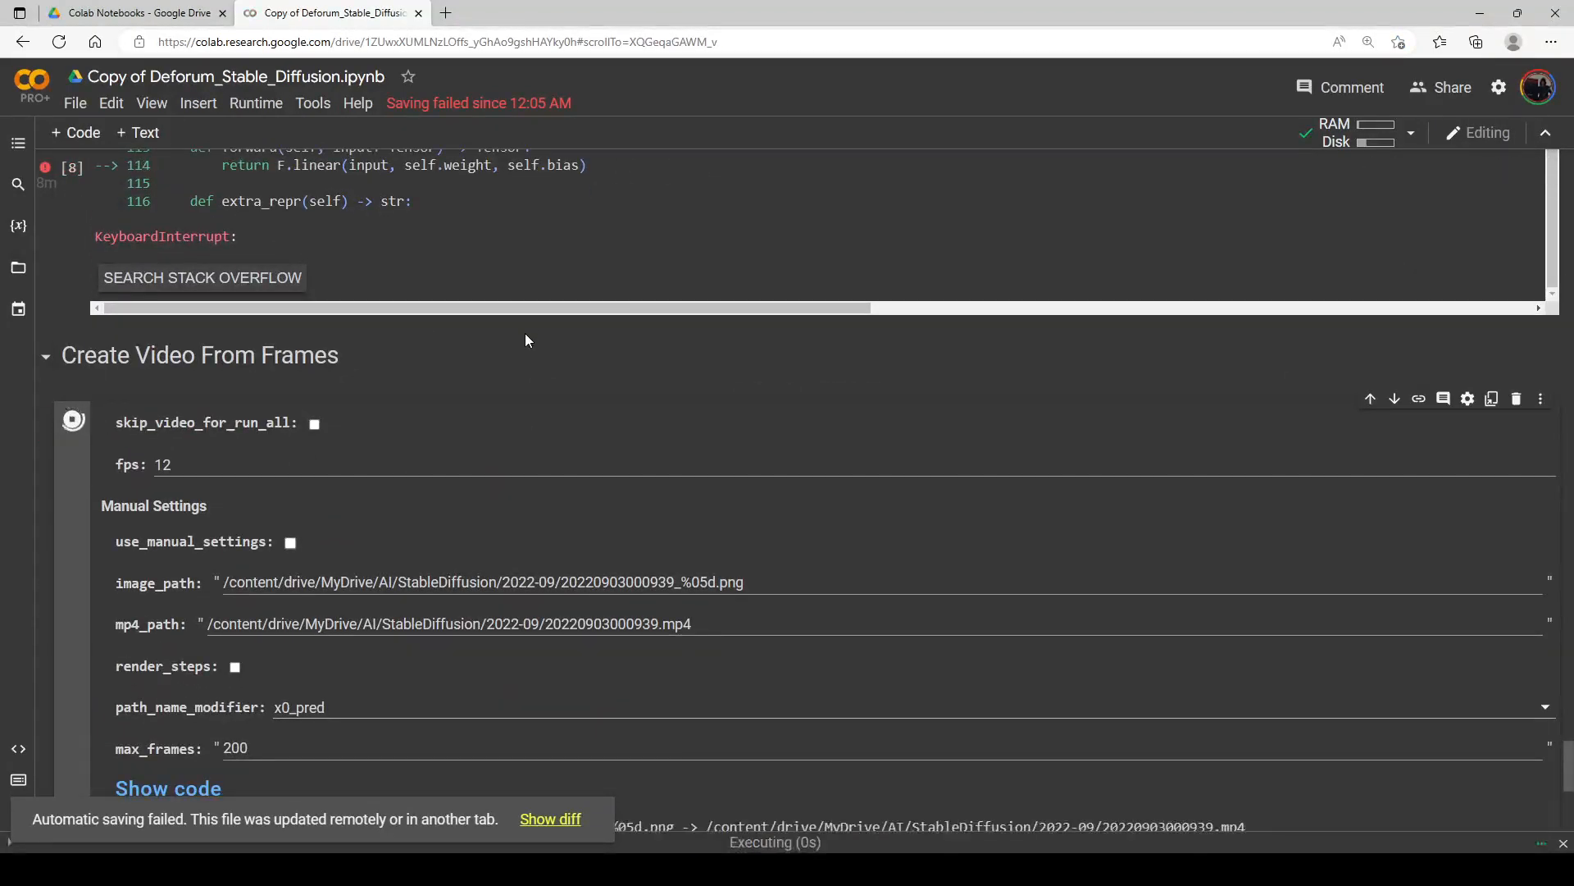
{"action": "scroll", "coordinate": [609, 311], "scroll_direction": "up", "scroll_amount": 6}
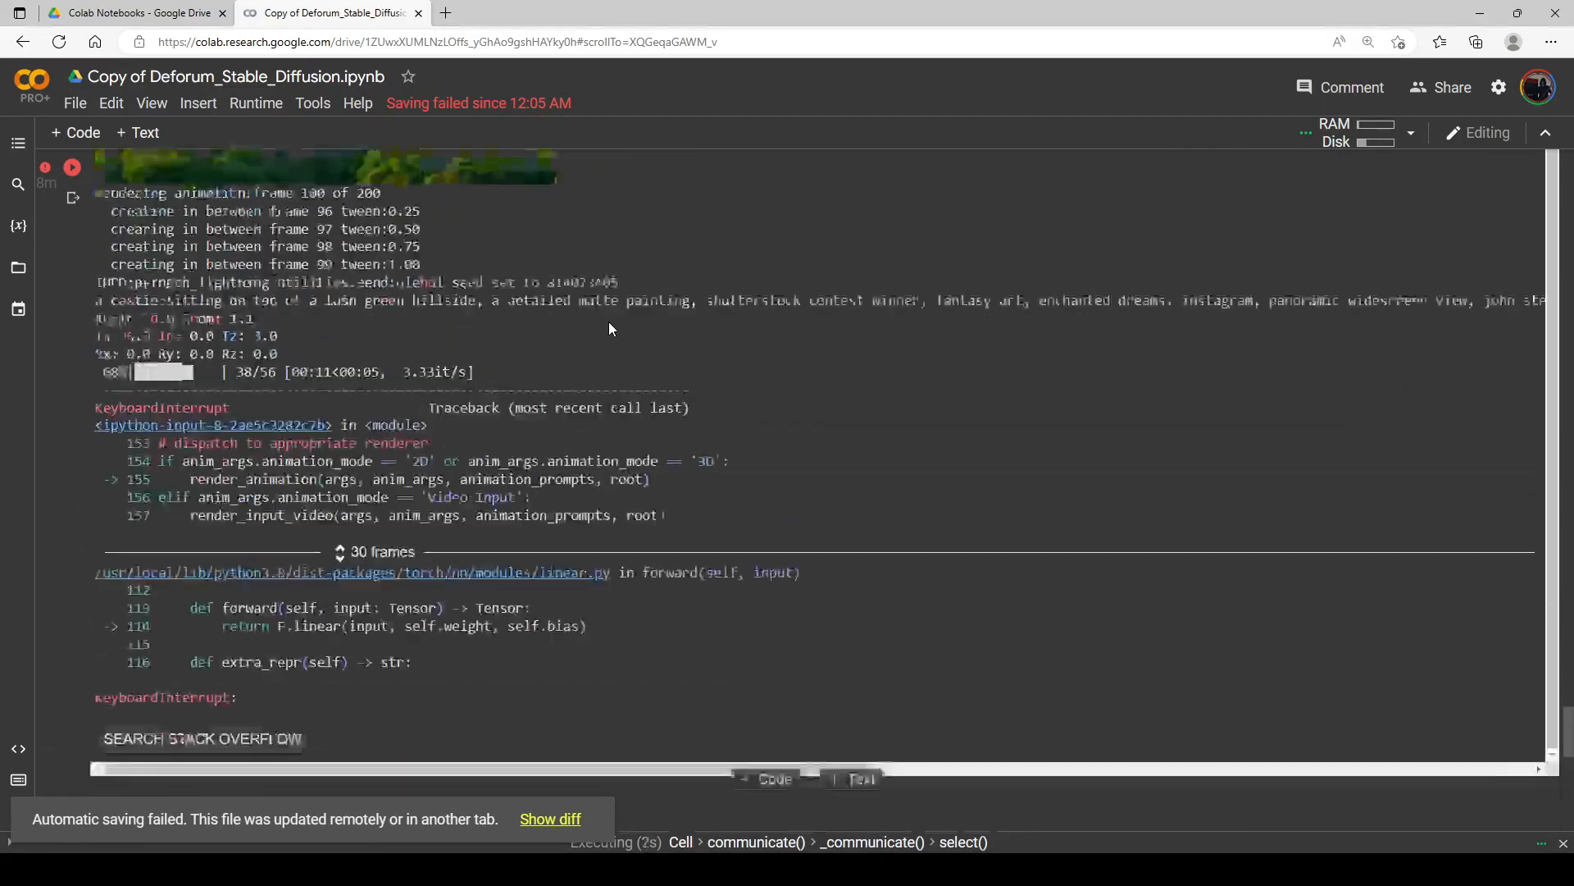
{"action": "scroll", "coordinate": [418, 314], "scroll_direction": "up", "scroll_amount": 2}
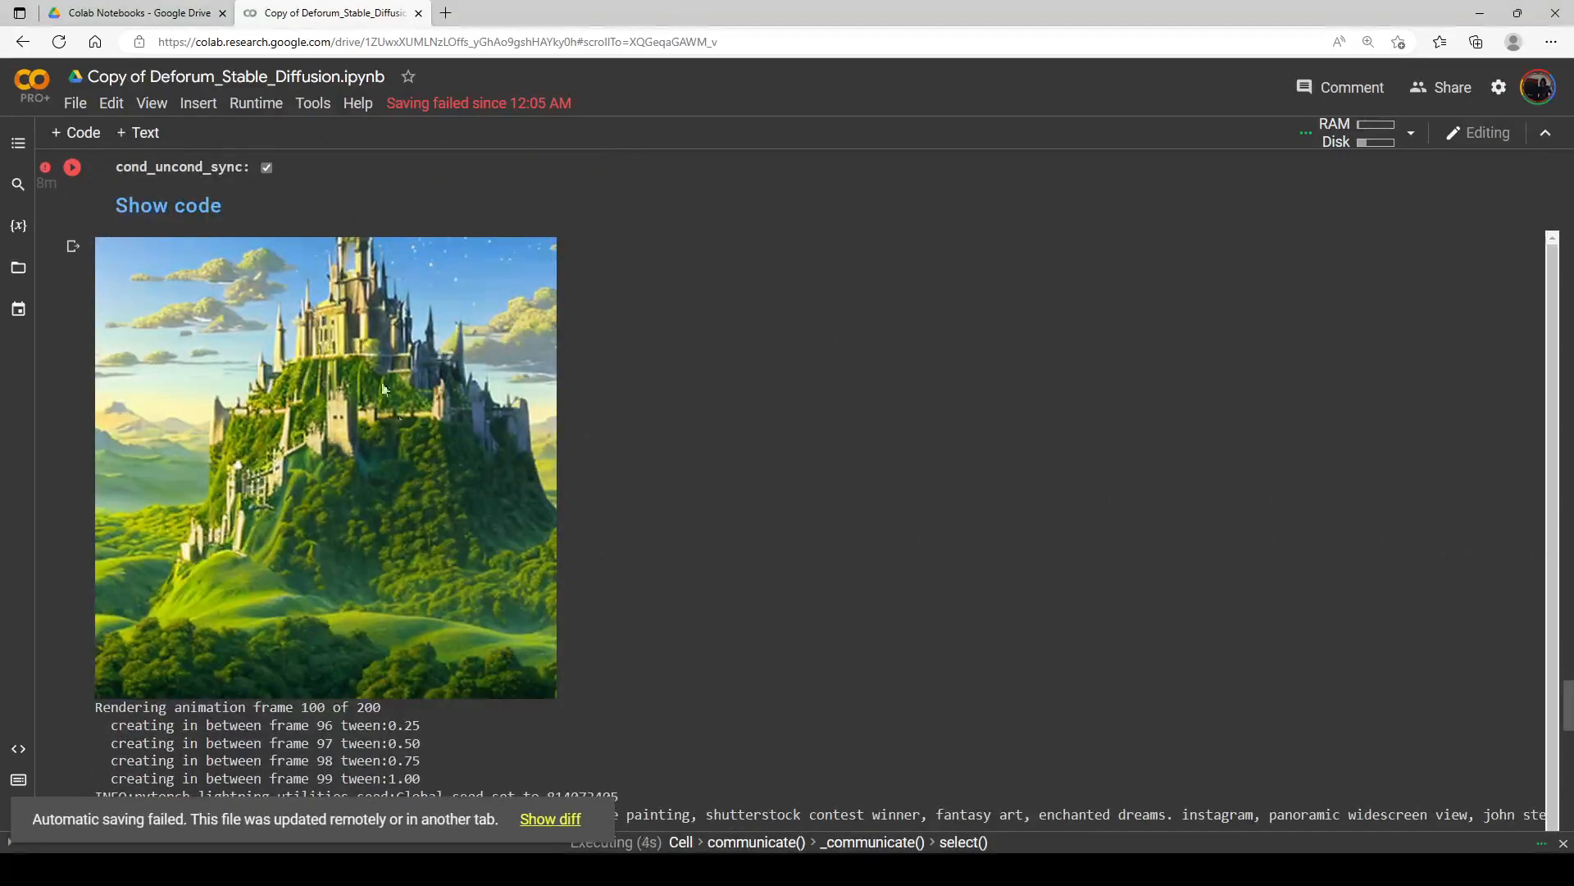
{"action": "scroll", "coordinate": [530, 435], "scroll_direction": "down", "scroll_amount": 10}
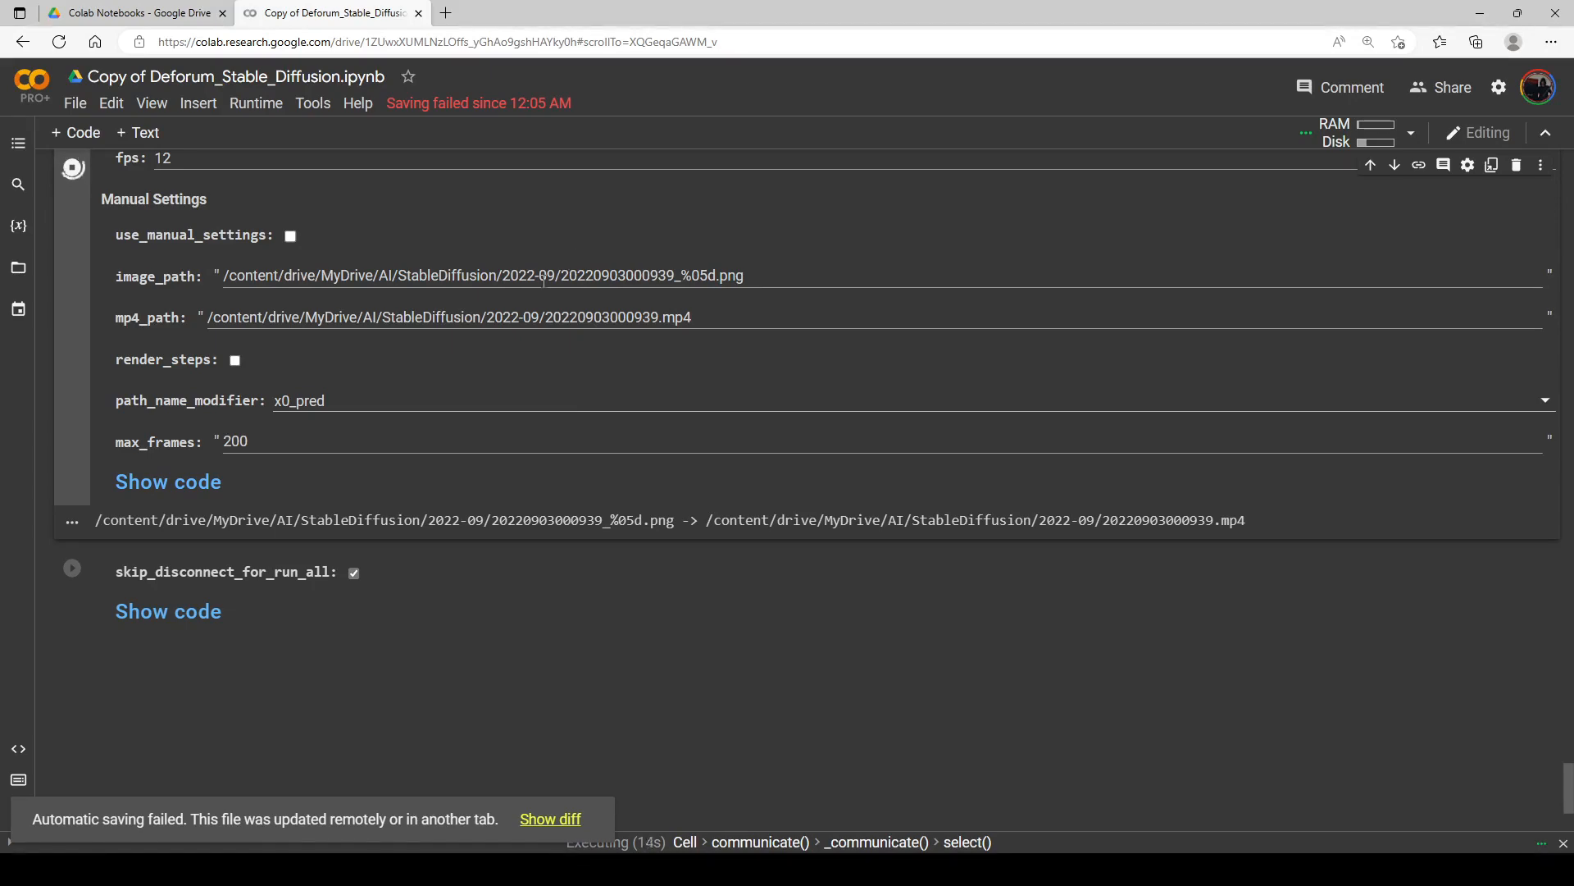
{"action": "scroll", "coordinate": [404, 352], "scroll_direction": "down", "scroll_amount": 4}
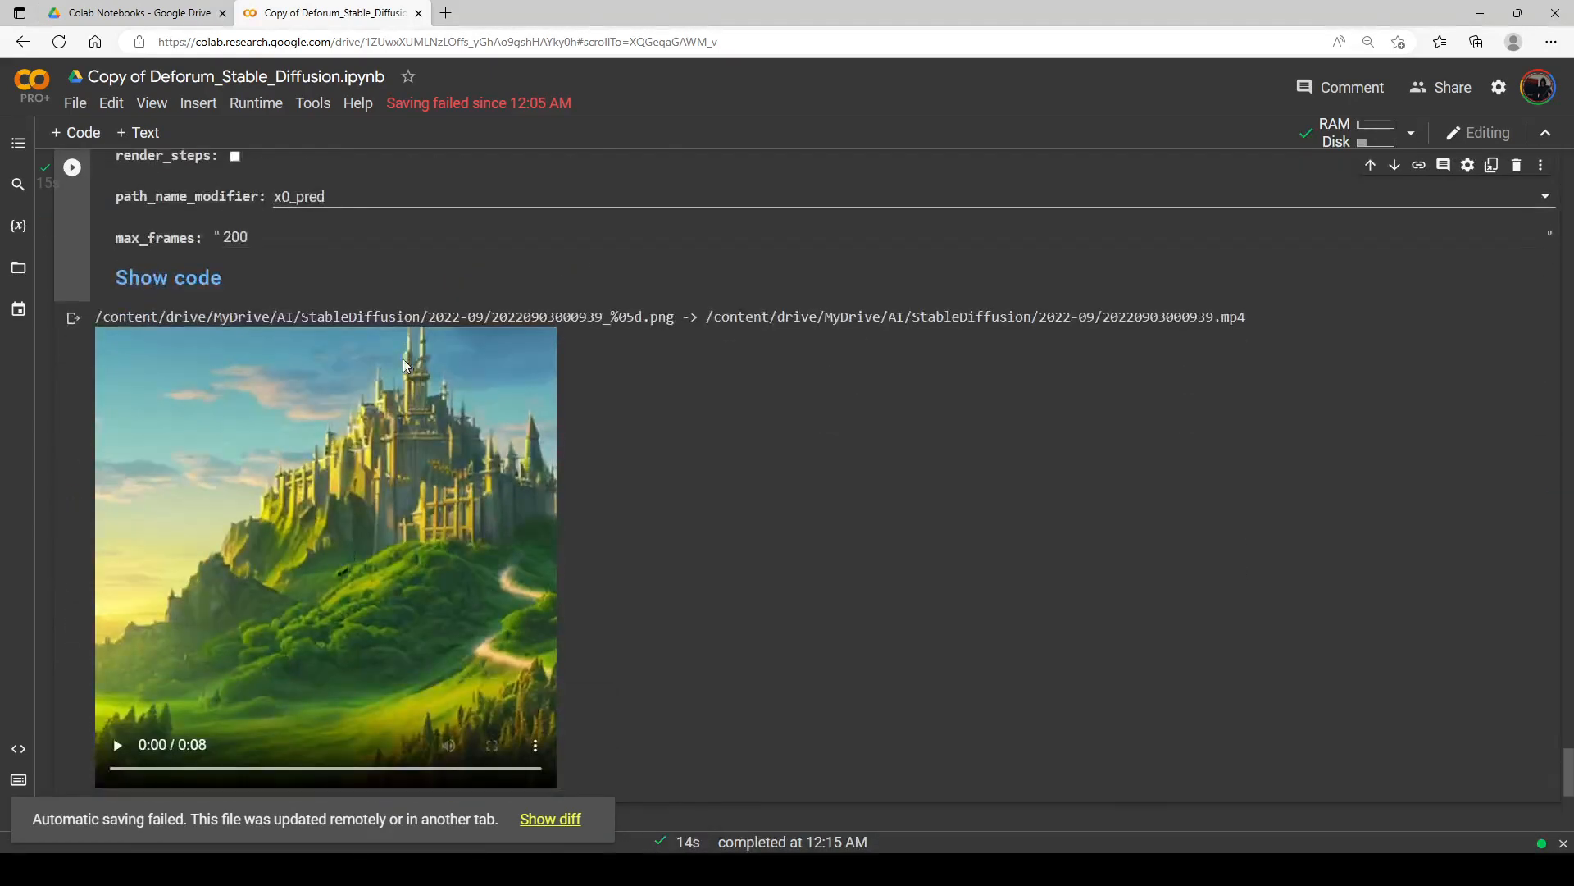
Step: Play the newly compiled castle video in the cell output and watch how the frames change
{"action": "scroll", "coordinate": [377, 402], "scroll_direction": "down", "scroll_amount": 1}
{"action": "left_click", "coordinate": [116, 646]}
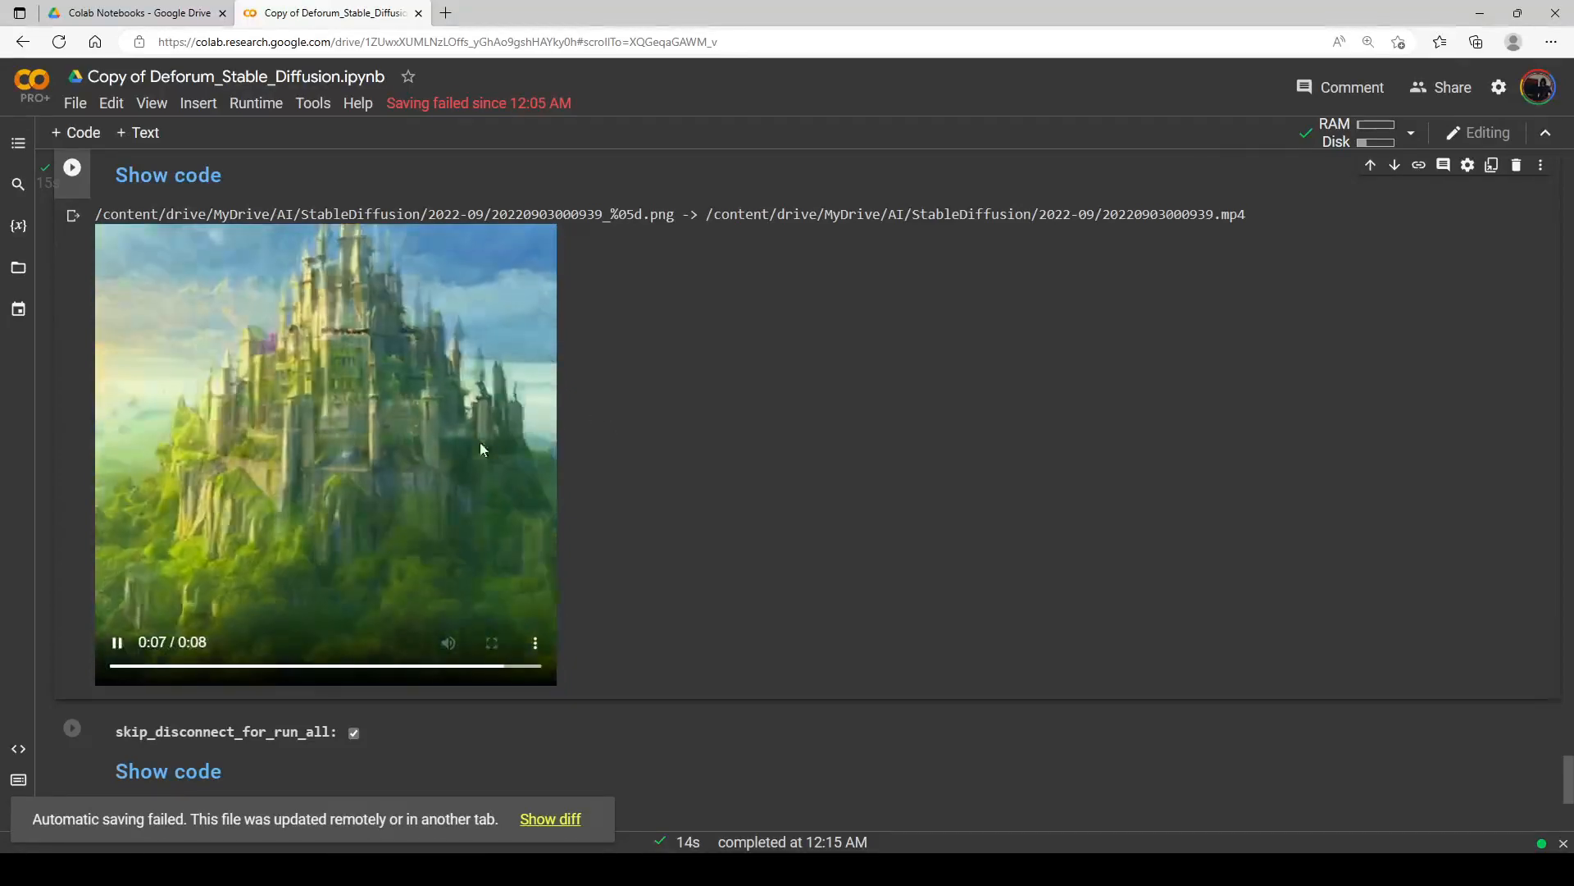
{"action": "scroll", "coordinate": [568, 443], "scroll_direction": "up", "scroll_amount": 2}
{"action": "scroll", "coordinate": [566, 470], "scroll_direction": "down", "scroll_amount": 2}
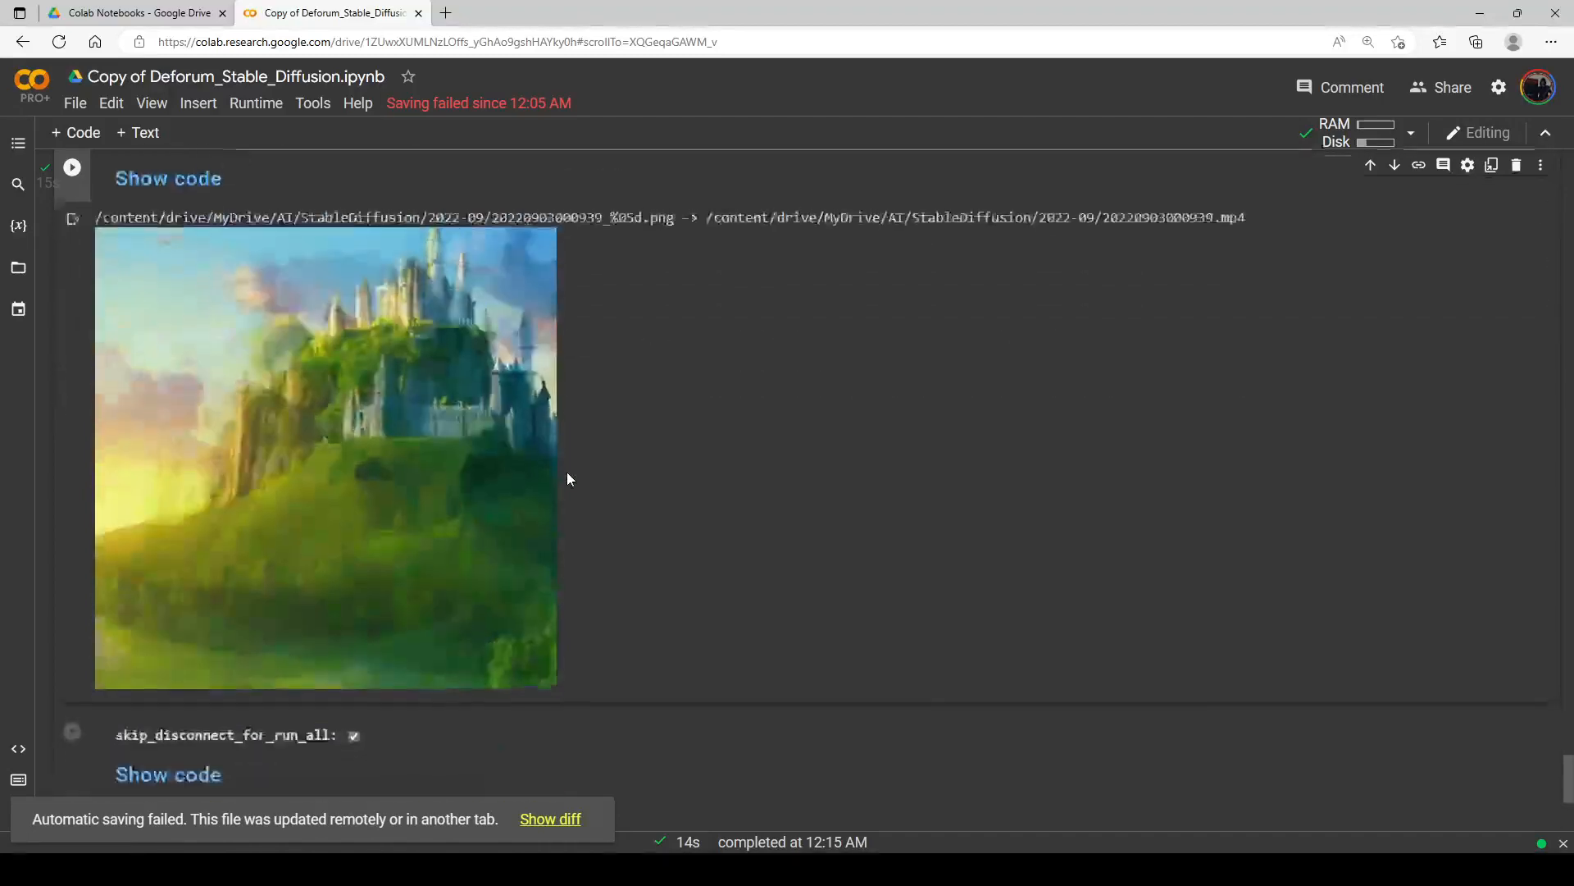
{"action": "scroll", "coordinate": [610, 482], "scroll_direction": "up", "scroll_amount": 2}
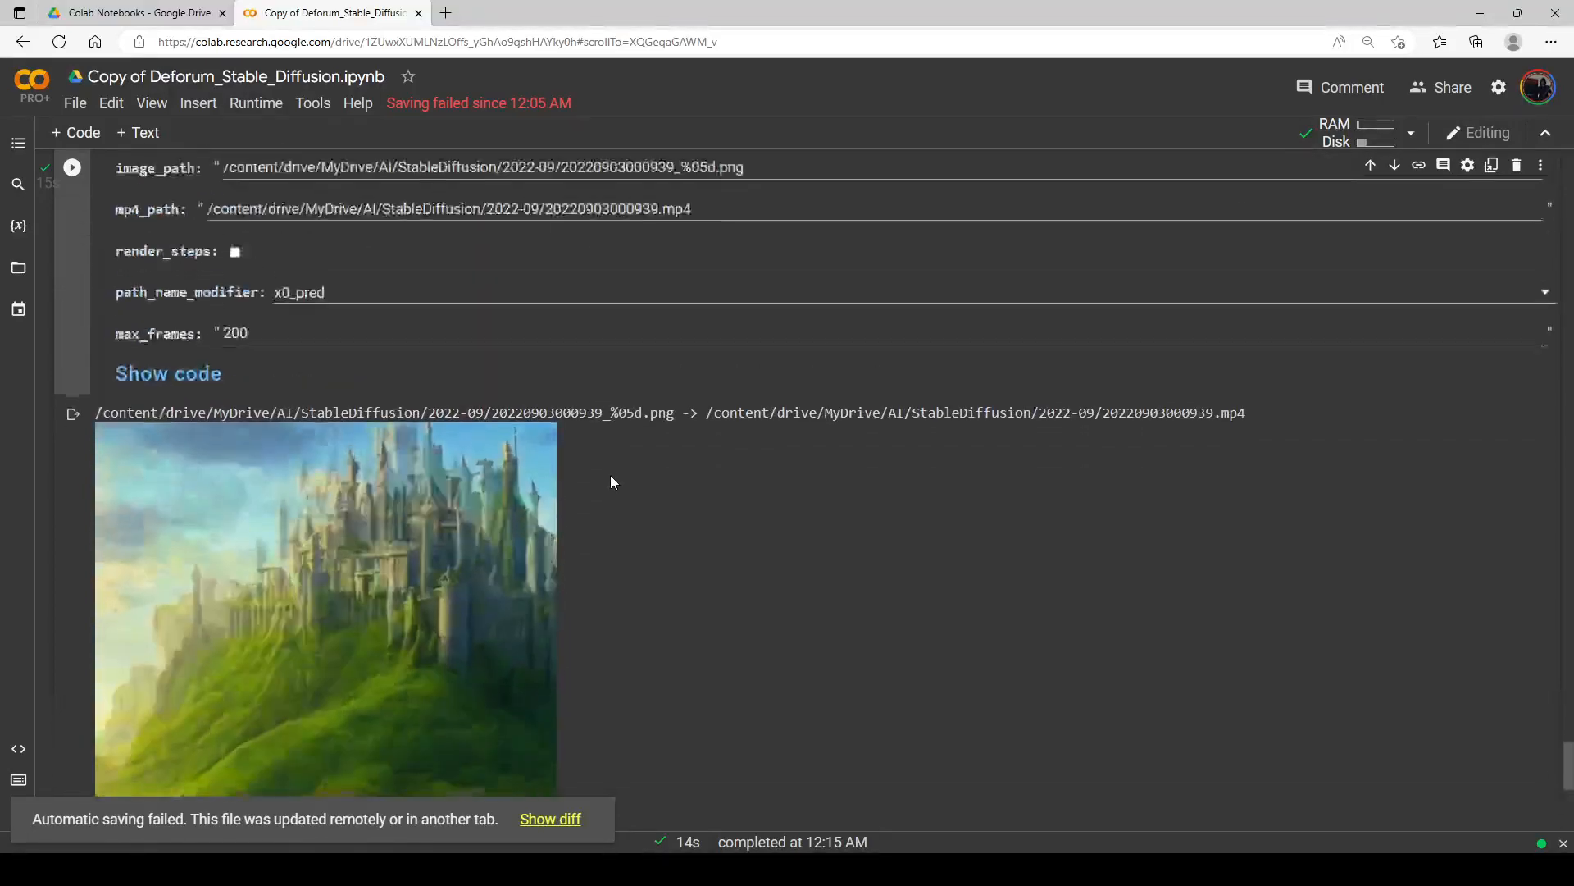
{"action": "scroll", "coordinate": [623, 479], "scroll_direction": "down", "scroll_amount": 3}
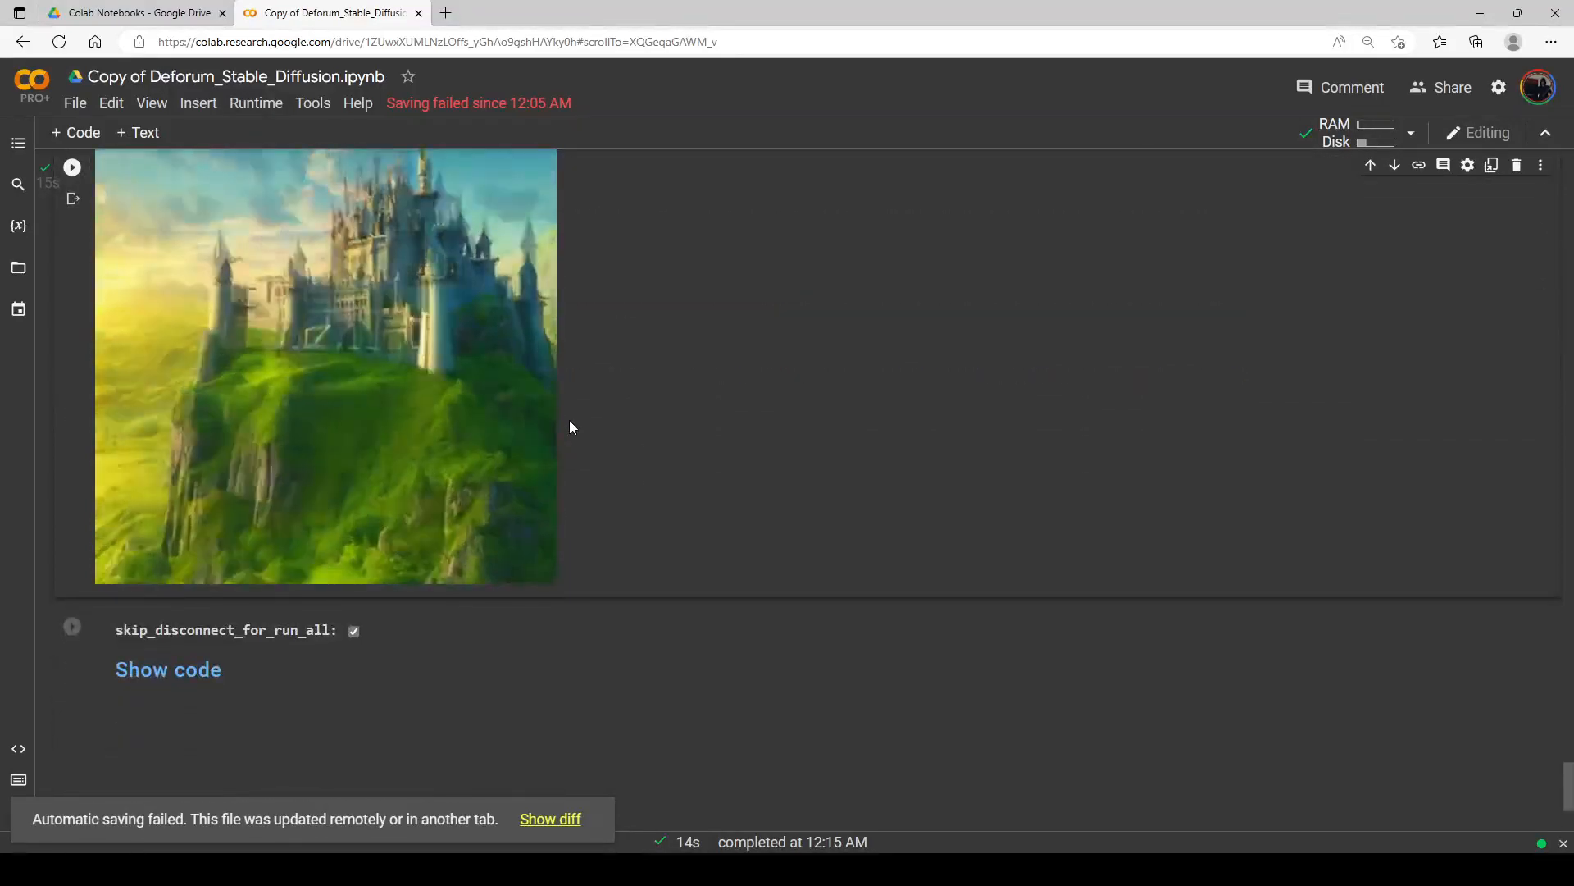
{"action": "scroll", "coordinate": [574, 418], "scroll_direction": "up", "scroll_amount": 2}
Step: Review the motion, schedule, unsharp mask and coherence parameters in the animation settings cell
{"action": "scroll", "coordinate": [597, 429], "scroll_direction": "up", "scroll_amount": 20}
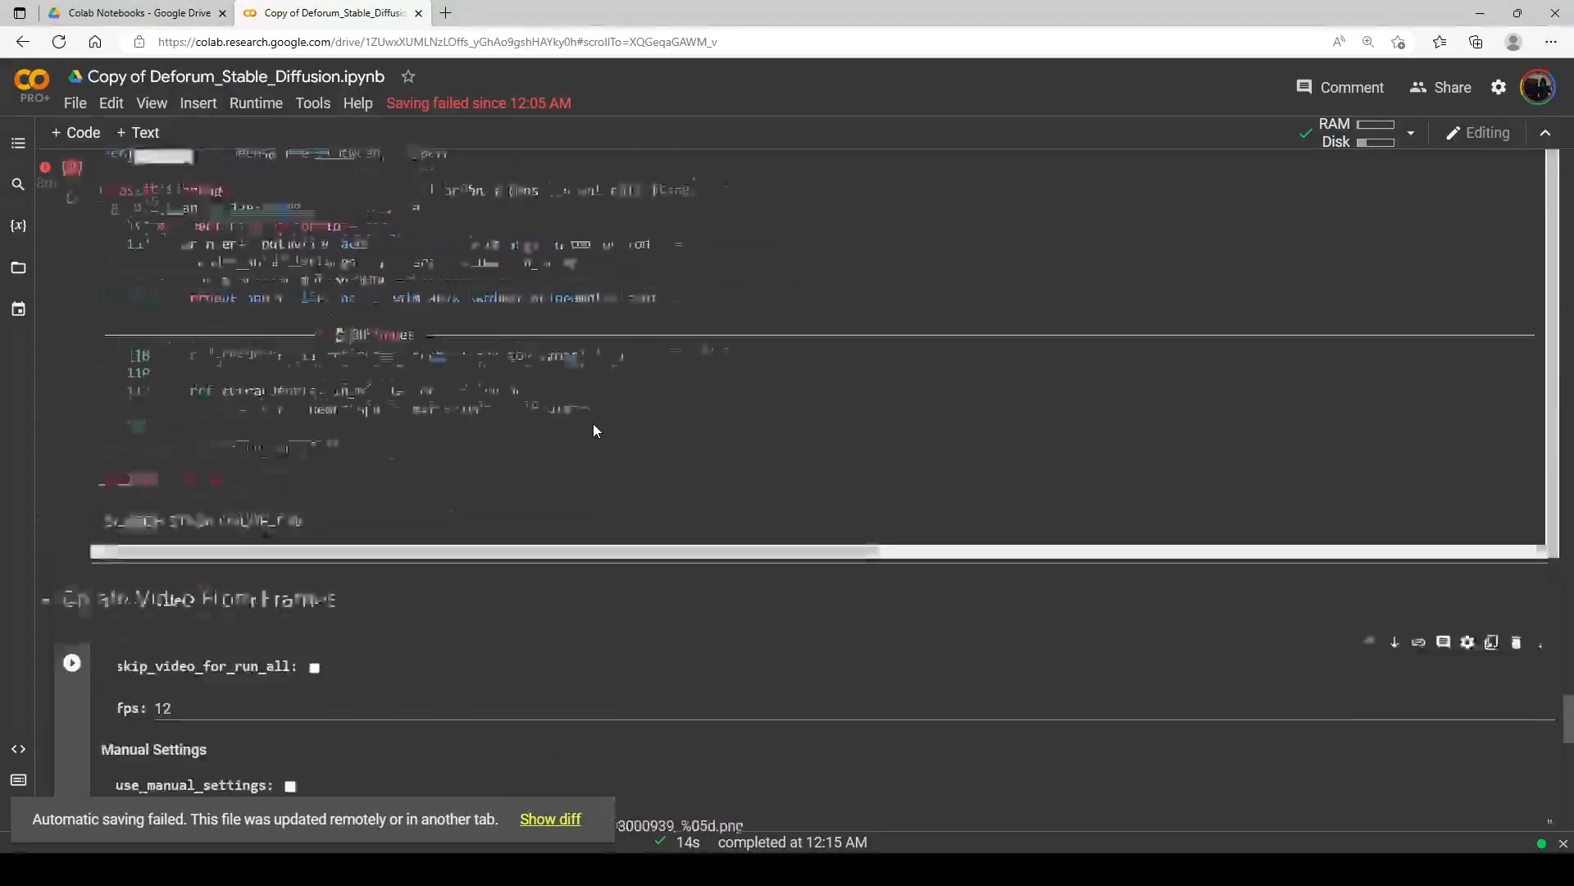
{"action": "scroll", "coordinate": [592, 423], "scroll_direction": "up", "scroll_amount": 20}
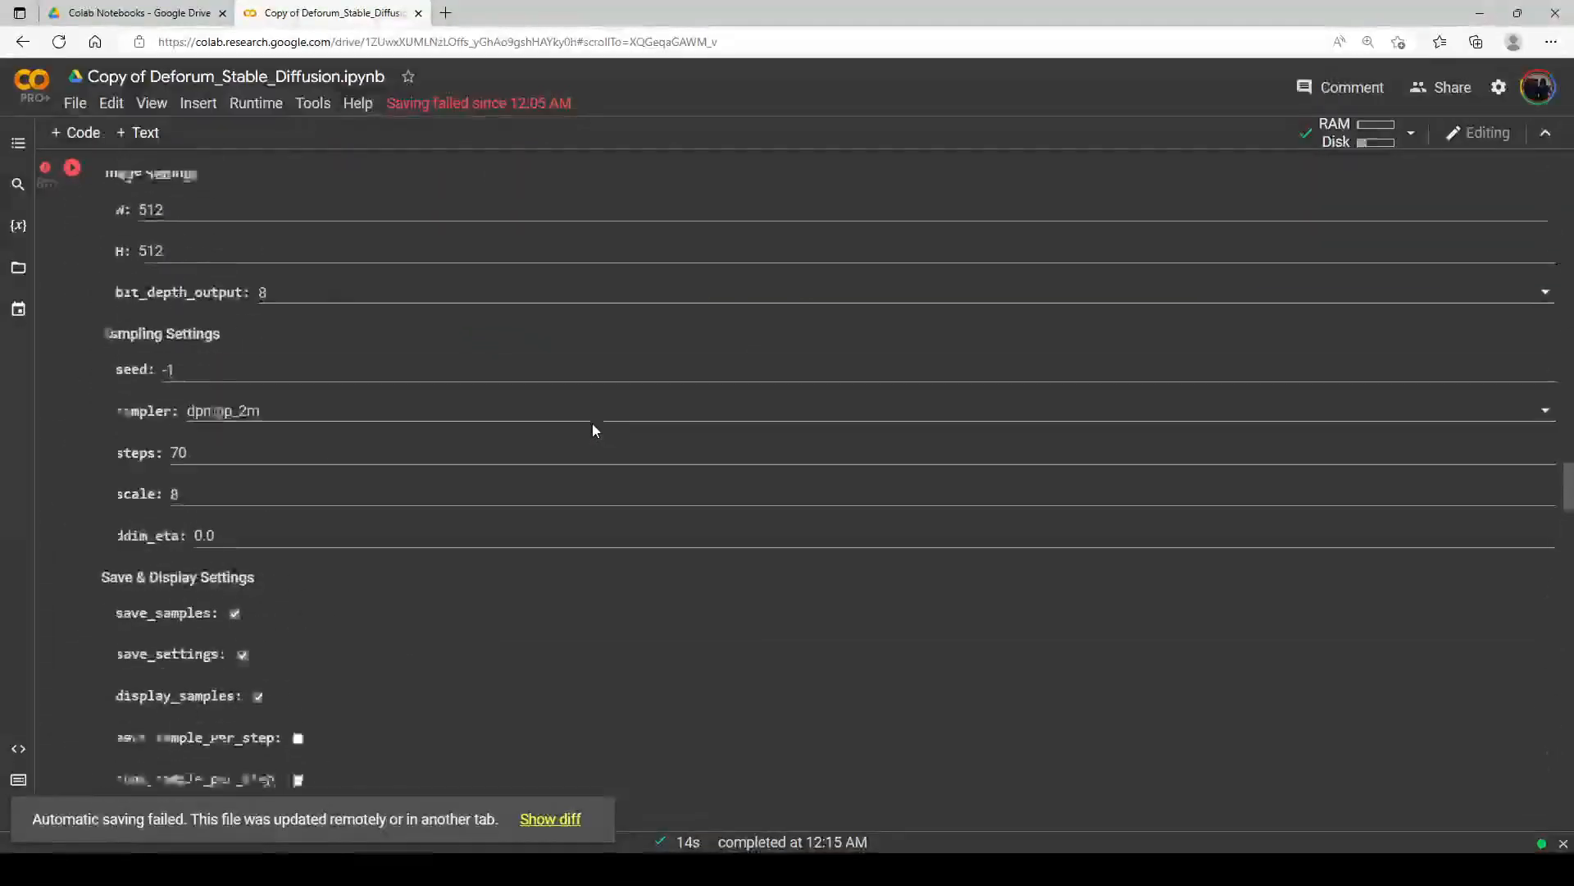
{"action": "scroll", "coordinate": [420, 400], "scroll_direction": "up", "scroll_amount": 12}
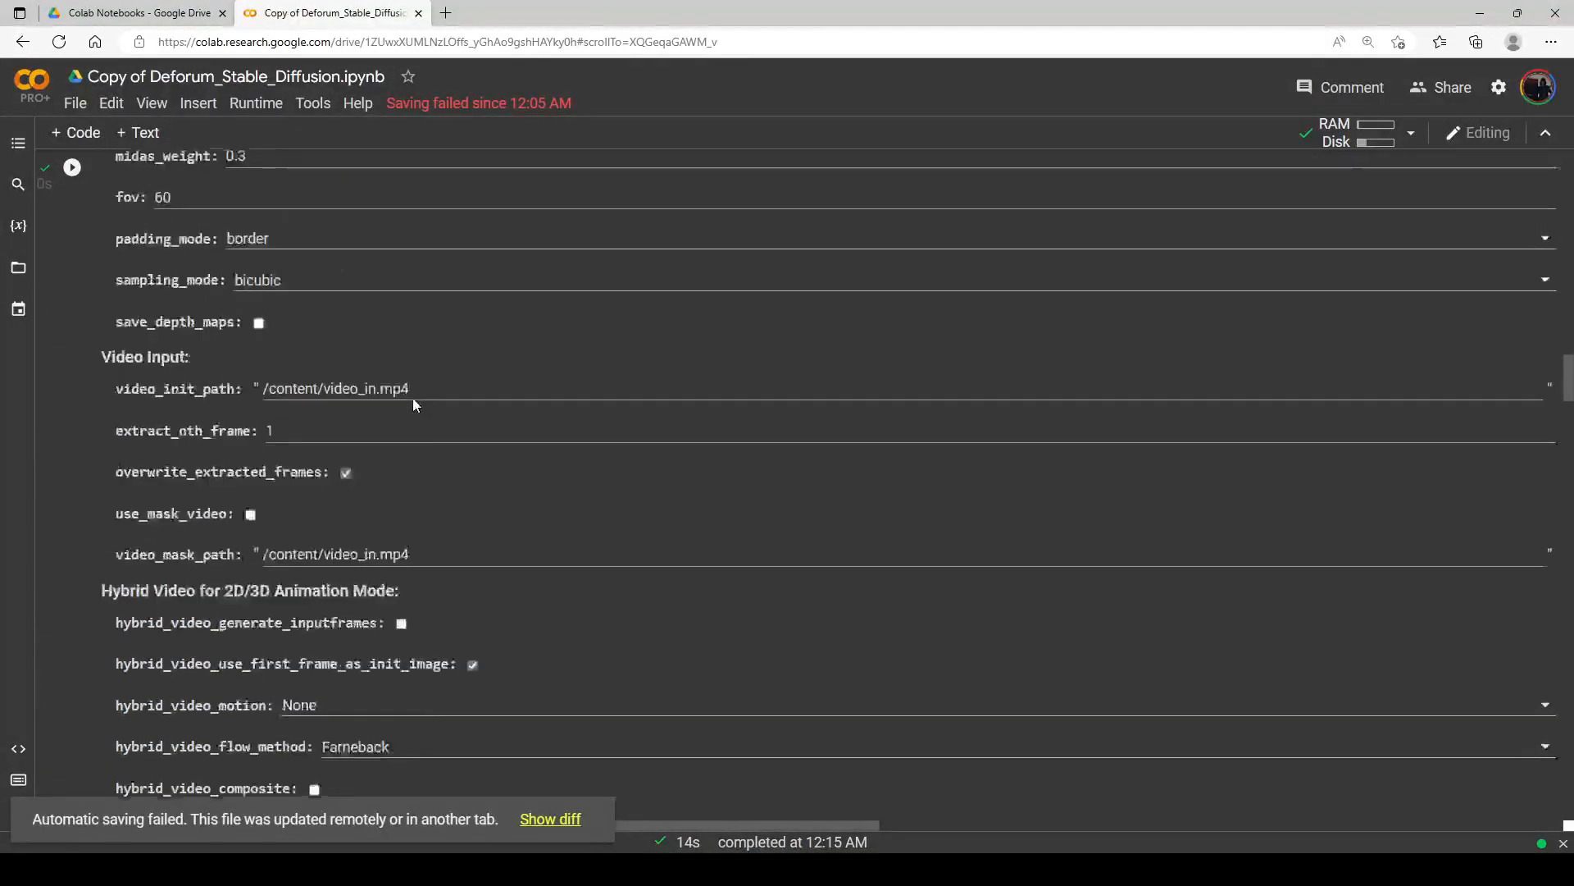
{"action": "scroll", "coordinate": [389, 407], "scroll_direction": "up", "scroll_amount": 9}
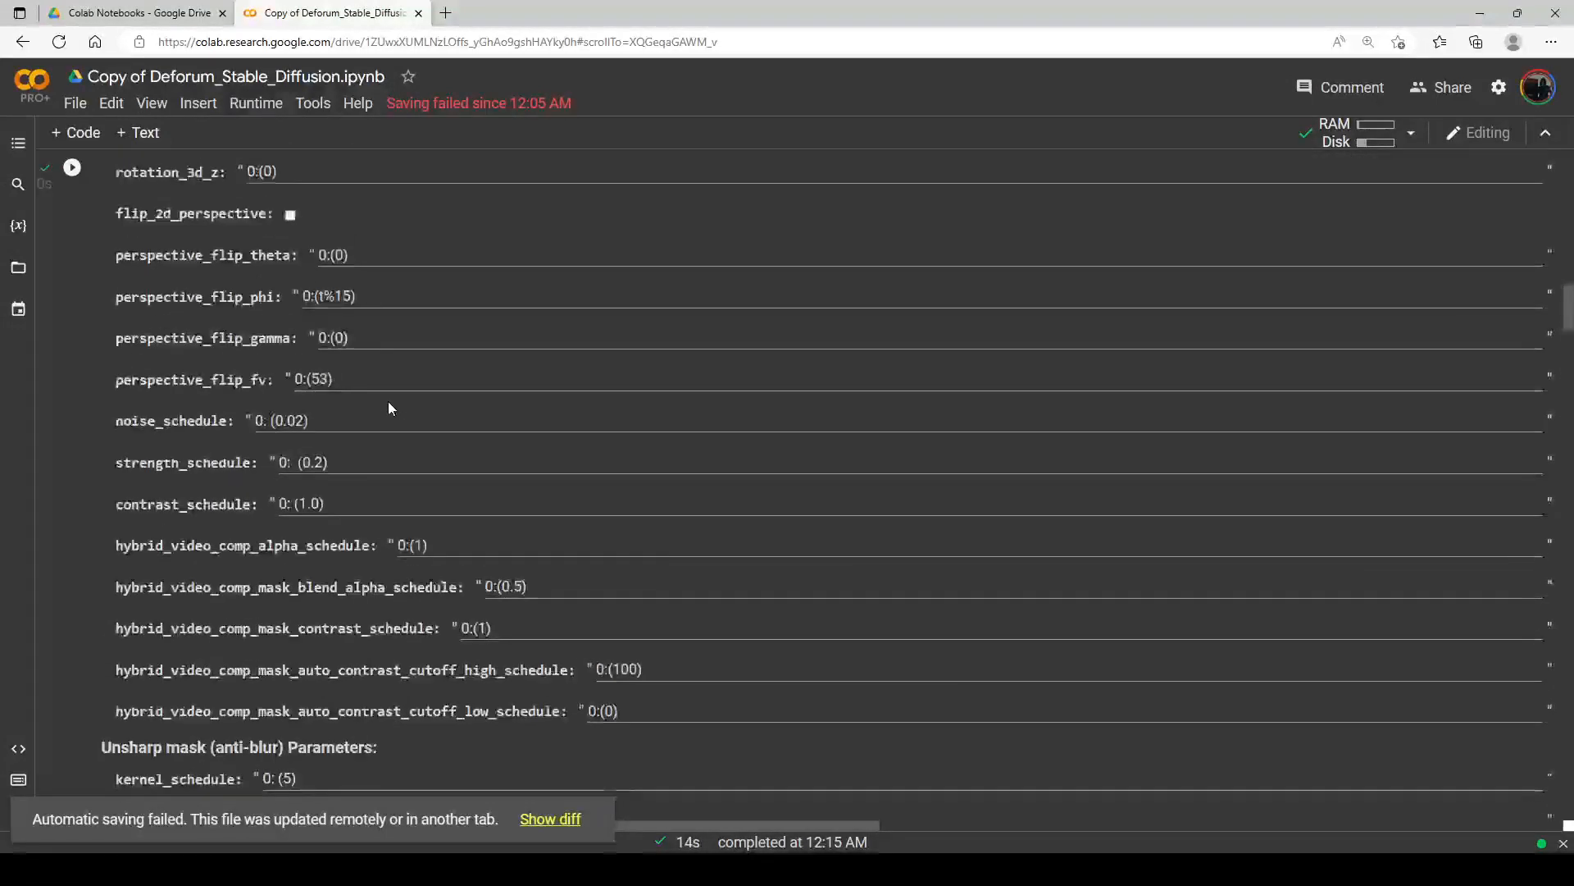
{"action": "scroll", "coordinate": [391, 401], "scroll_direction": "down", "scroll_amount": 6}
{"action": "scroll", "coordinate": [392, 401], "scroll_direction": "down", "scroll_amount": 3}
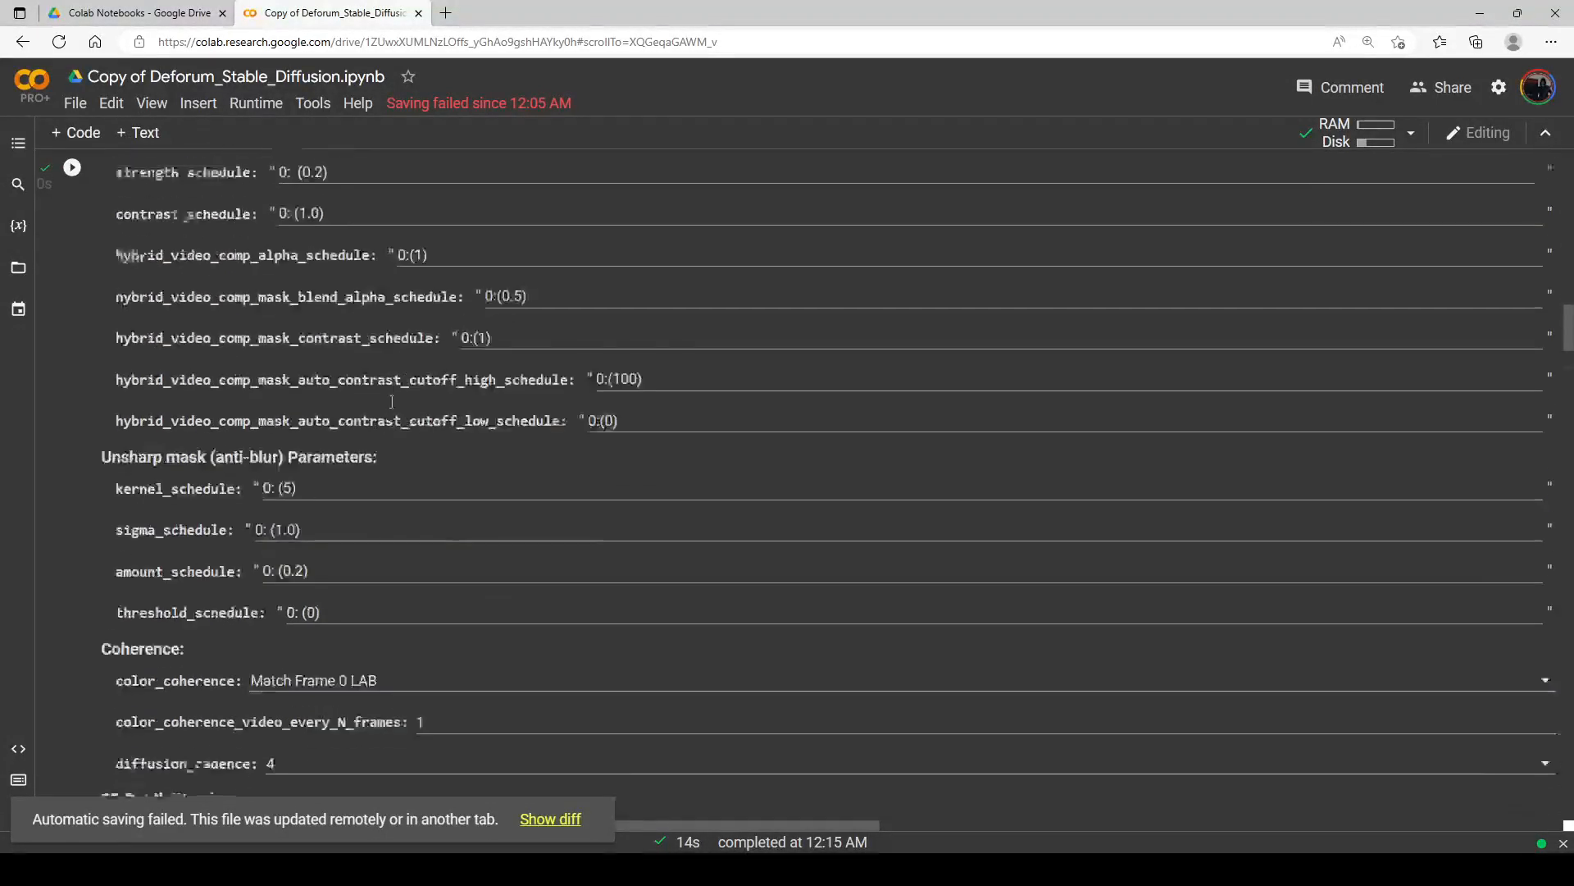
{"action": "scroll", "coordinate": [400, 401], "scroll_direction": "up", "scroll_amount": 2}
{"action": "scroll", "coordinate": [416, 407], "scroll_direction": "up", "scroll_amount": 8}
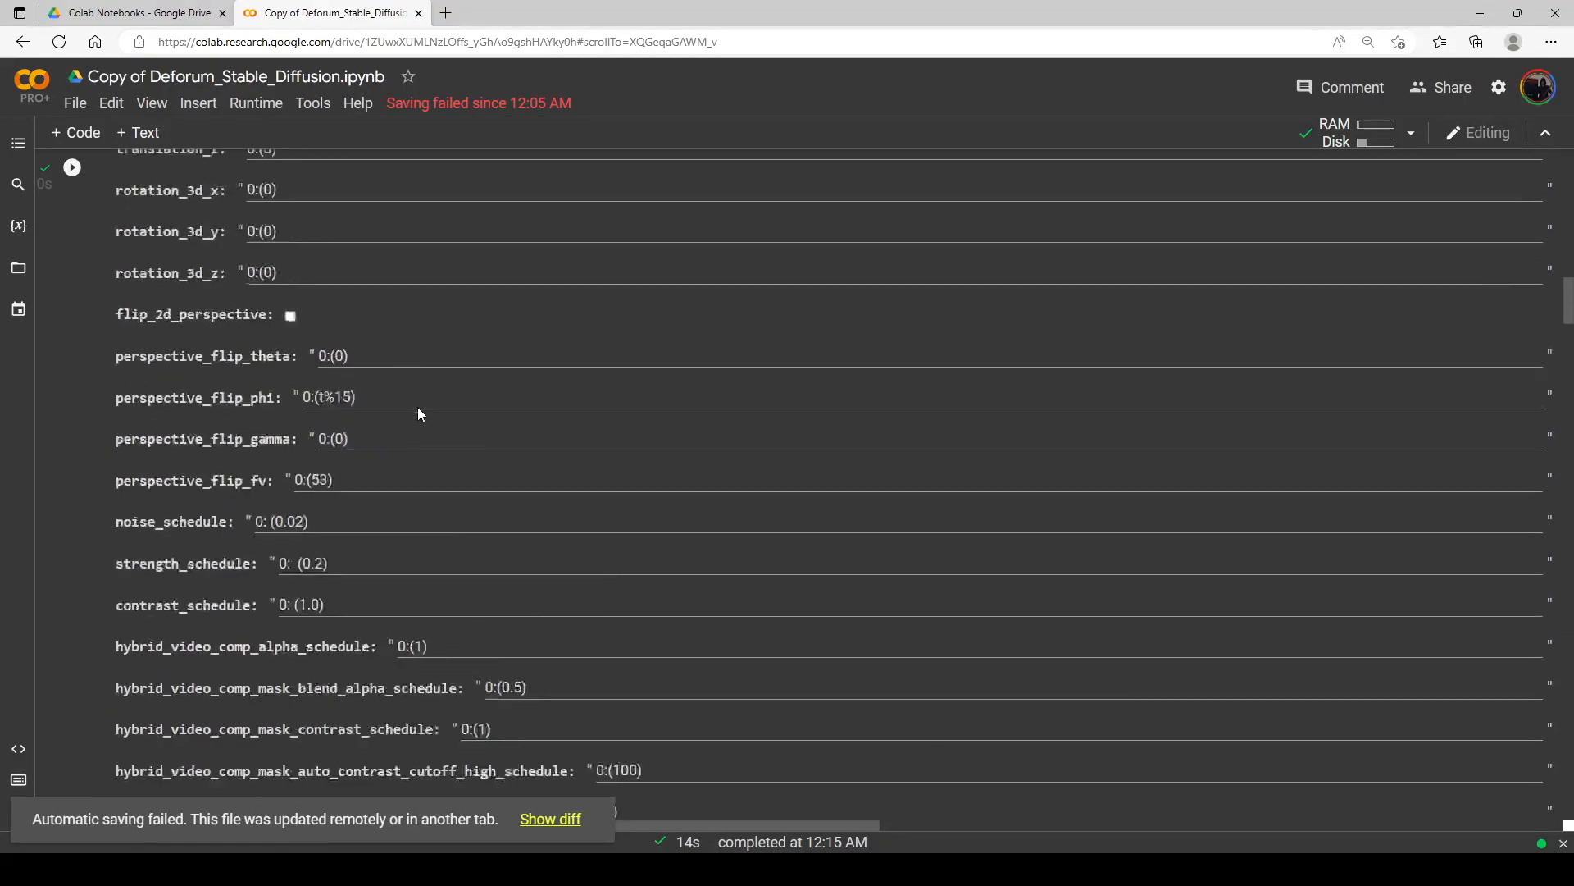
{"action": "scroll", "coordinate": [402, 419], "scroll_direction": "down", "scroll_amount": 5}
{"action": "scroll", "coordinate": [341, 464], "scroll_direction": "down", "scroll_amount": 4}
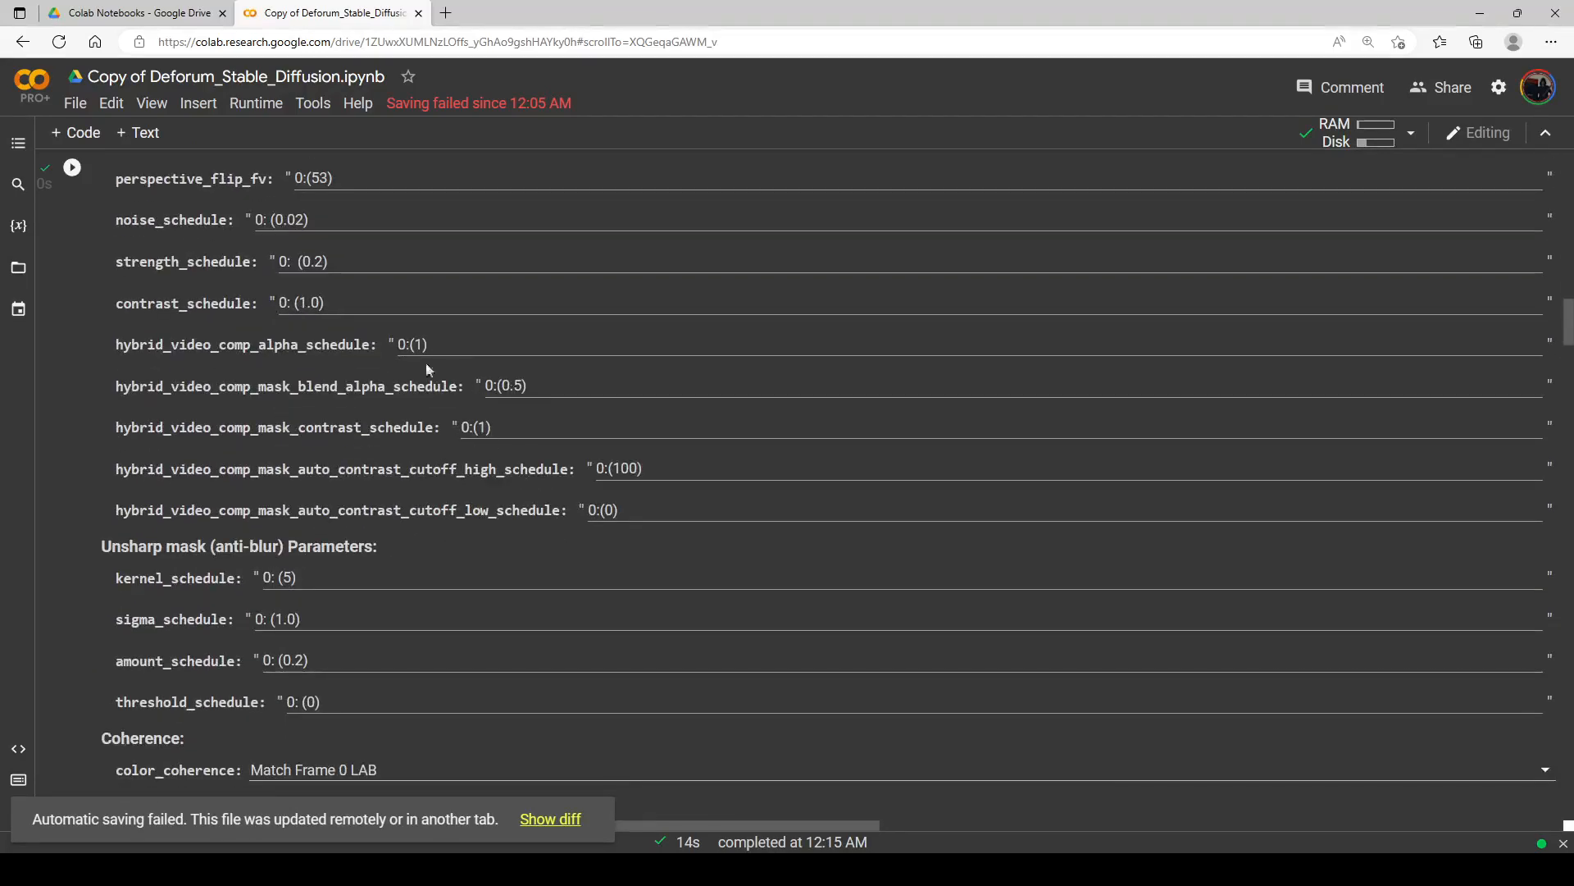
{"action": "scroll", "coordinate": [365, 365], "scroll_direction": "up", "scroll_amount": 1}
{"action": "scroll", "coordinate": [365, 366], "scroll_direction": "down", "scroll_amount": 4}
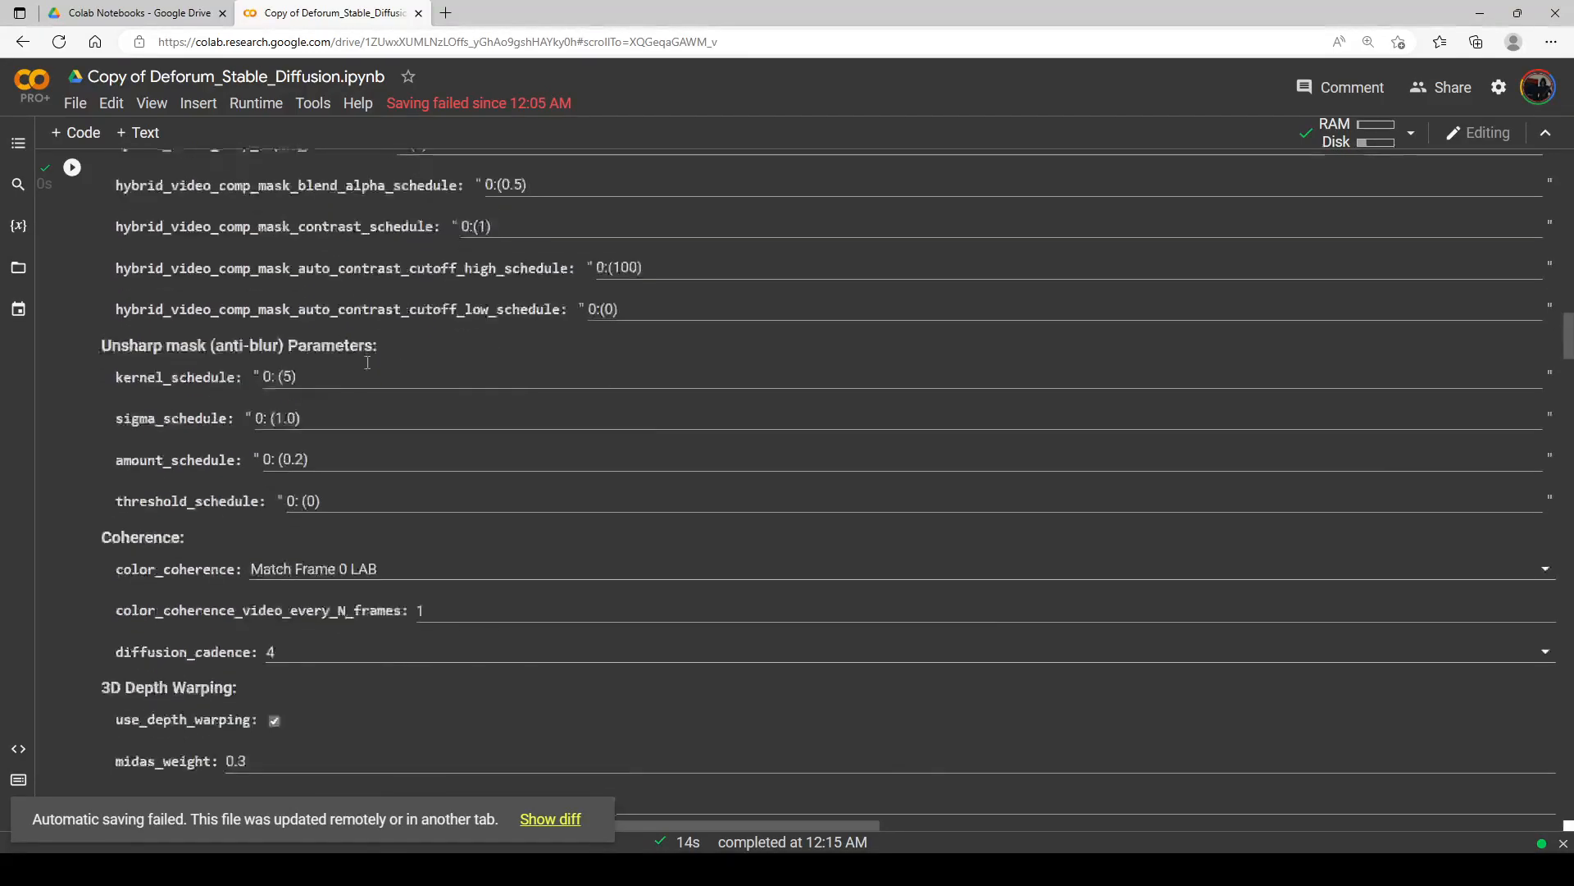
Step: Set the strength schedule to 0: (0.62) and run the animation settings cell
{"action": "scroll", "coordinate": [343, 373], "scroll_direction": "up", "scroll_amount": 13}
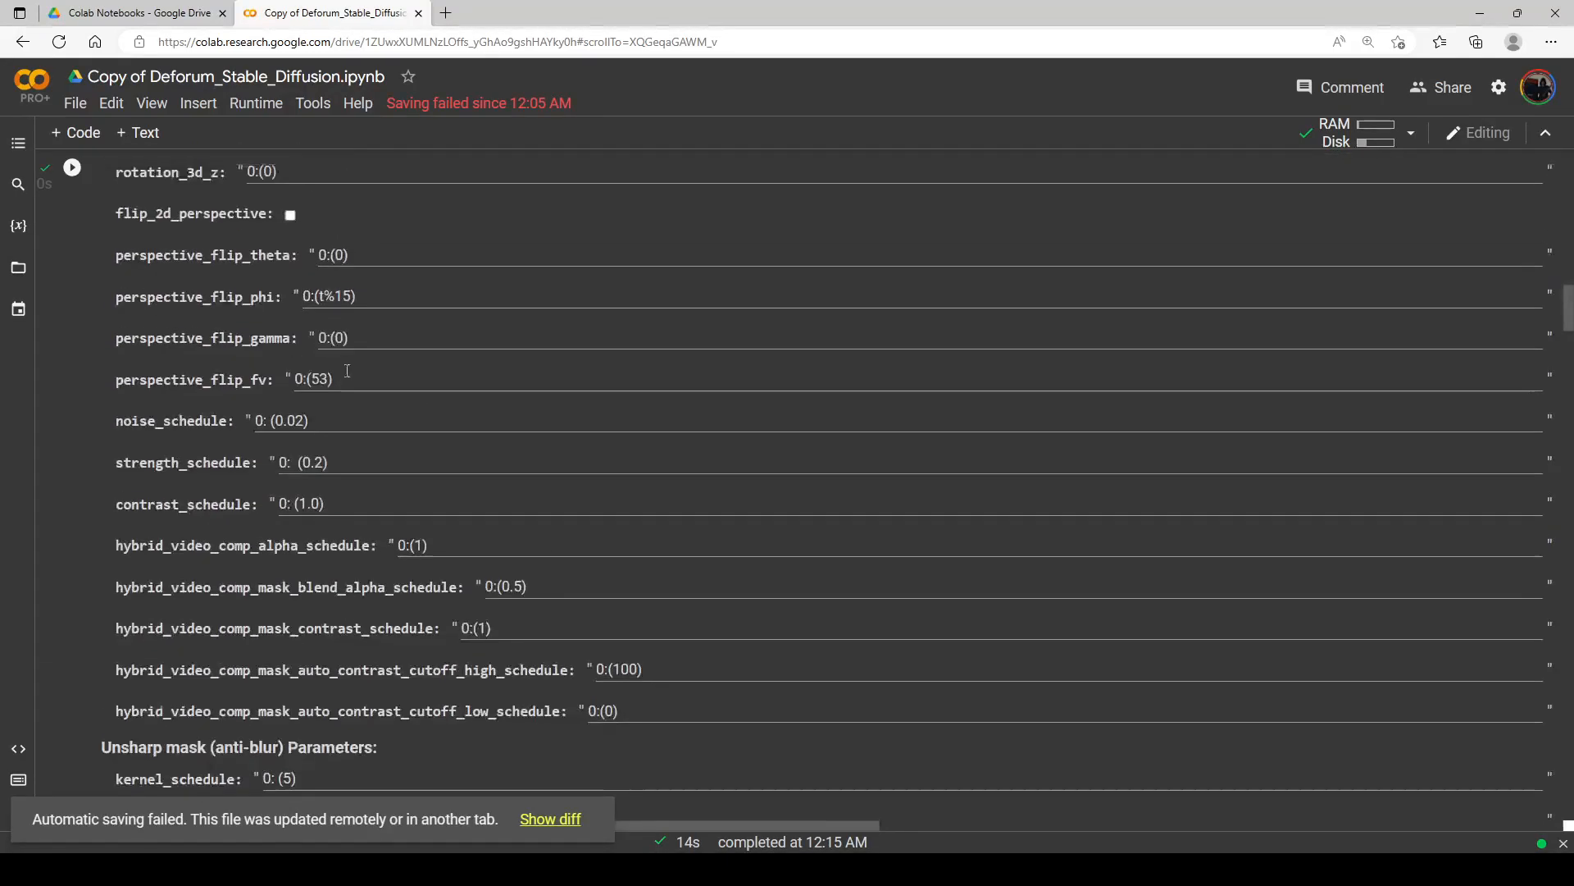
{"action": "scroll", "coordinate": [351, 377], "scroll_direction": "down", "scroll_amount": 5}
{"action": "scroll", "coordinate": [351, 374], "scroll_direction": "down", "scroll_amount": 5}
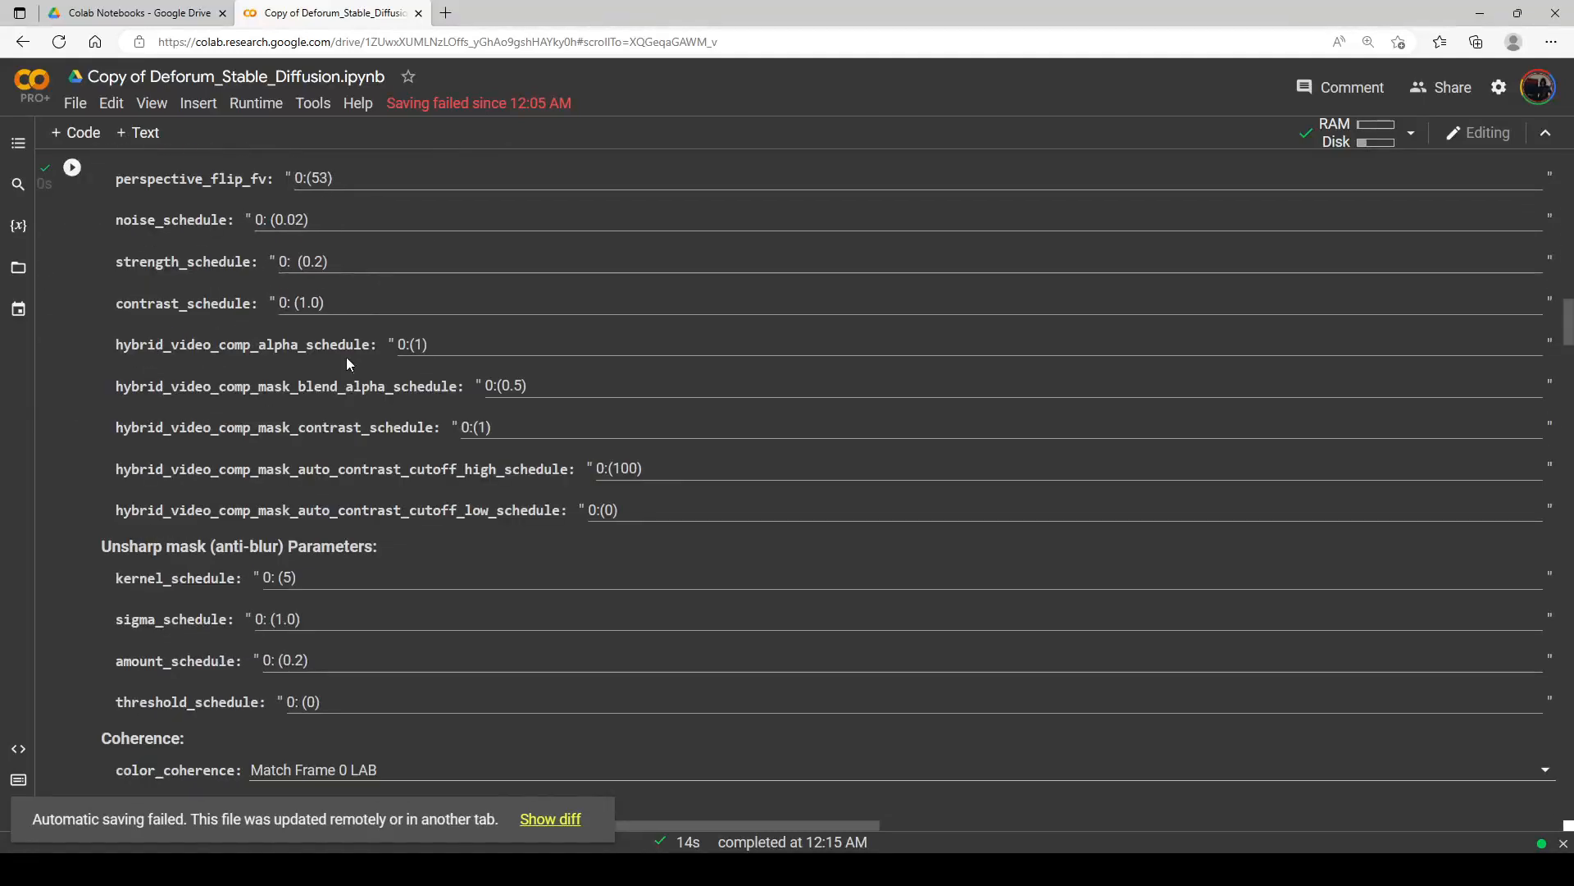
{"action": "left_click", "coordinate": [326, 260]}
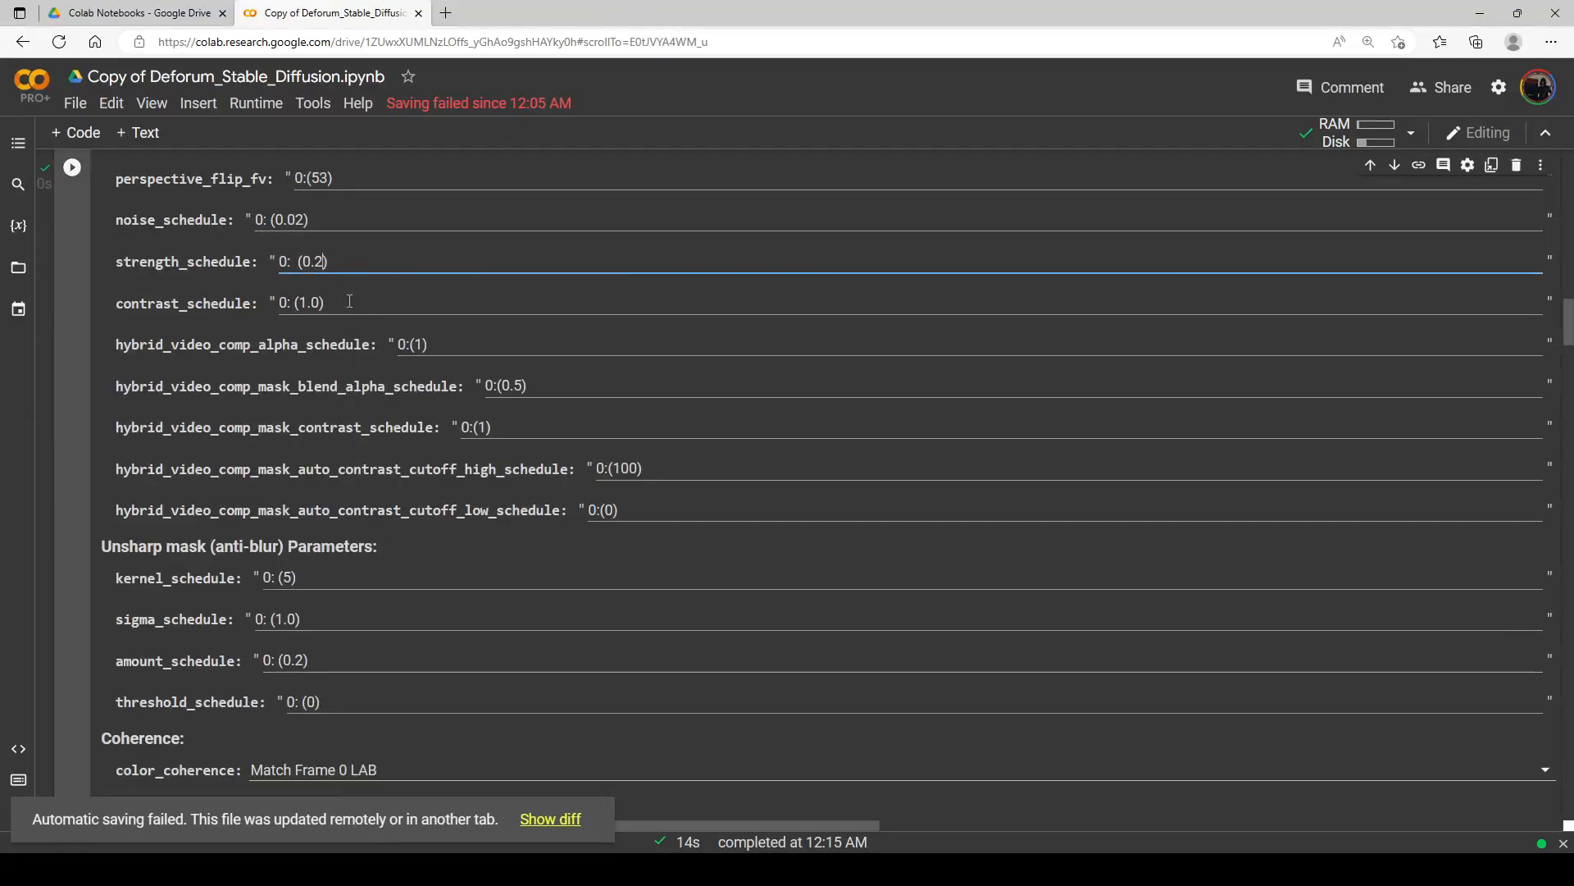
{"action": "type", "text": "65"}
{"action": "scroll", "coordinate": [350, 301], "scroll_direction": "up", "scroll_amount": 5}
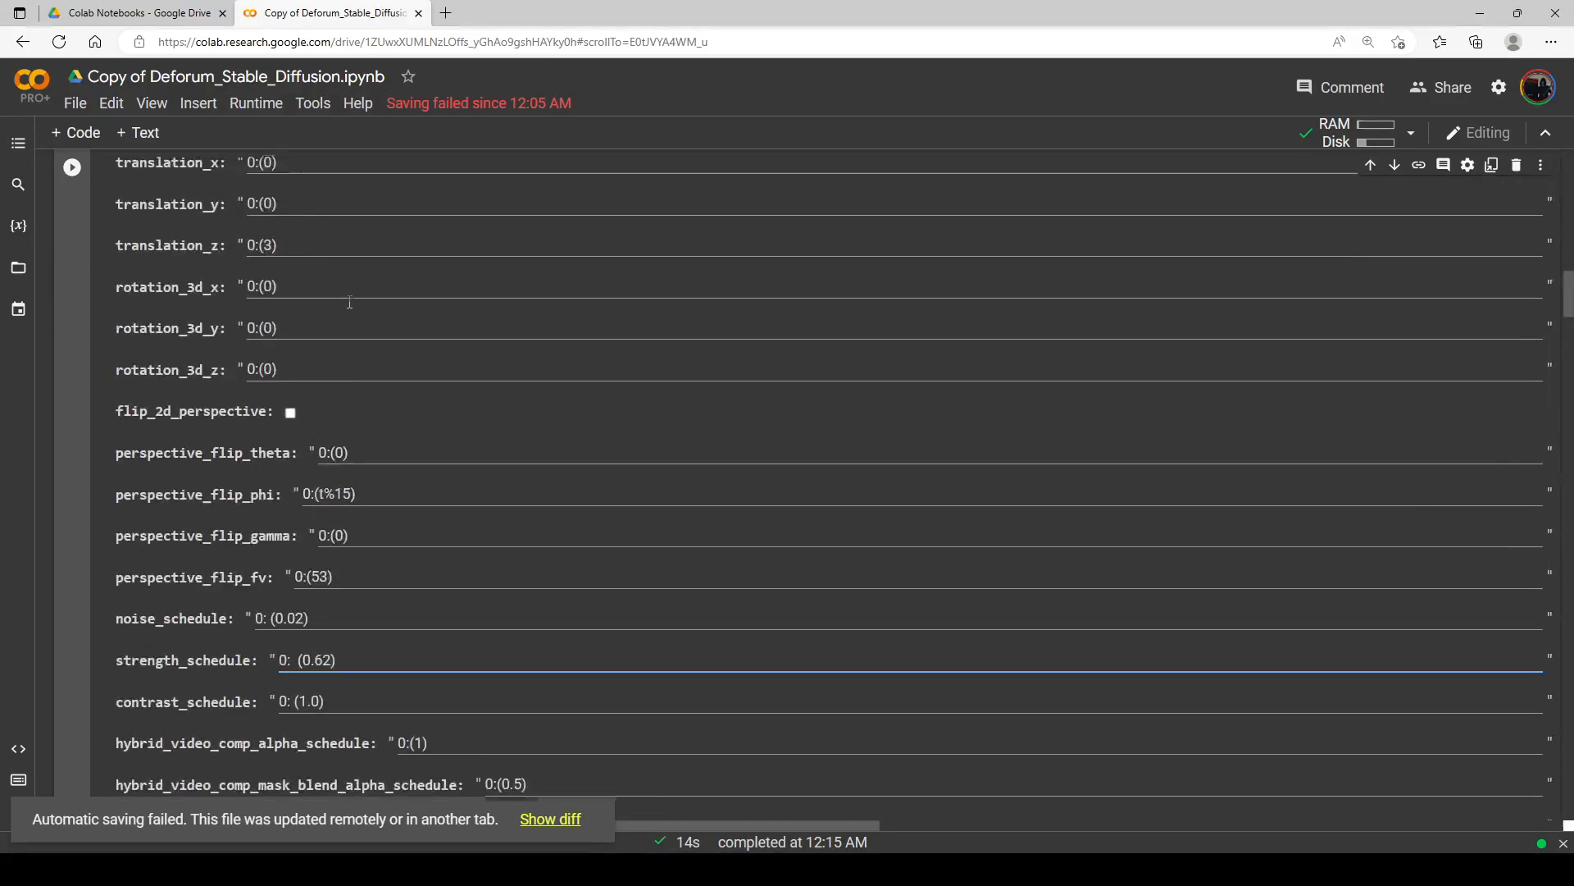
{"action": "scroll", "coordinate": [217, 276], "scroll_direction": "up", "scroll_amount": 1}
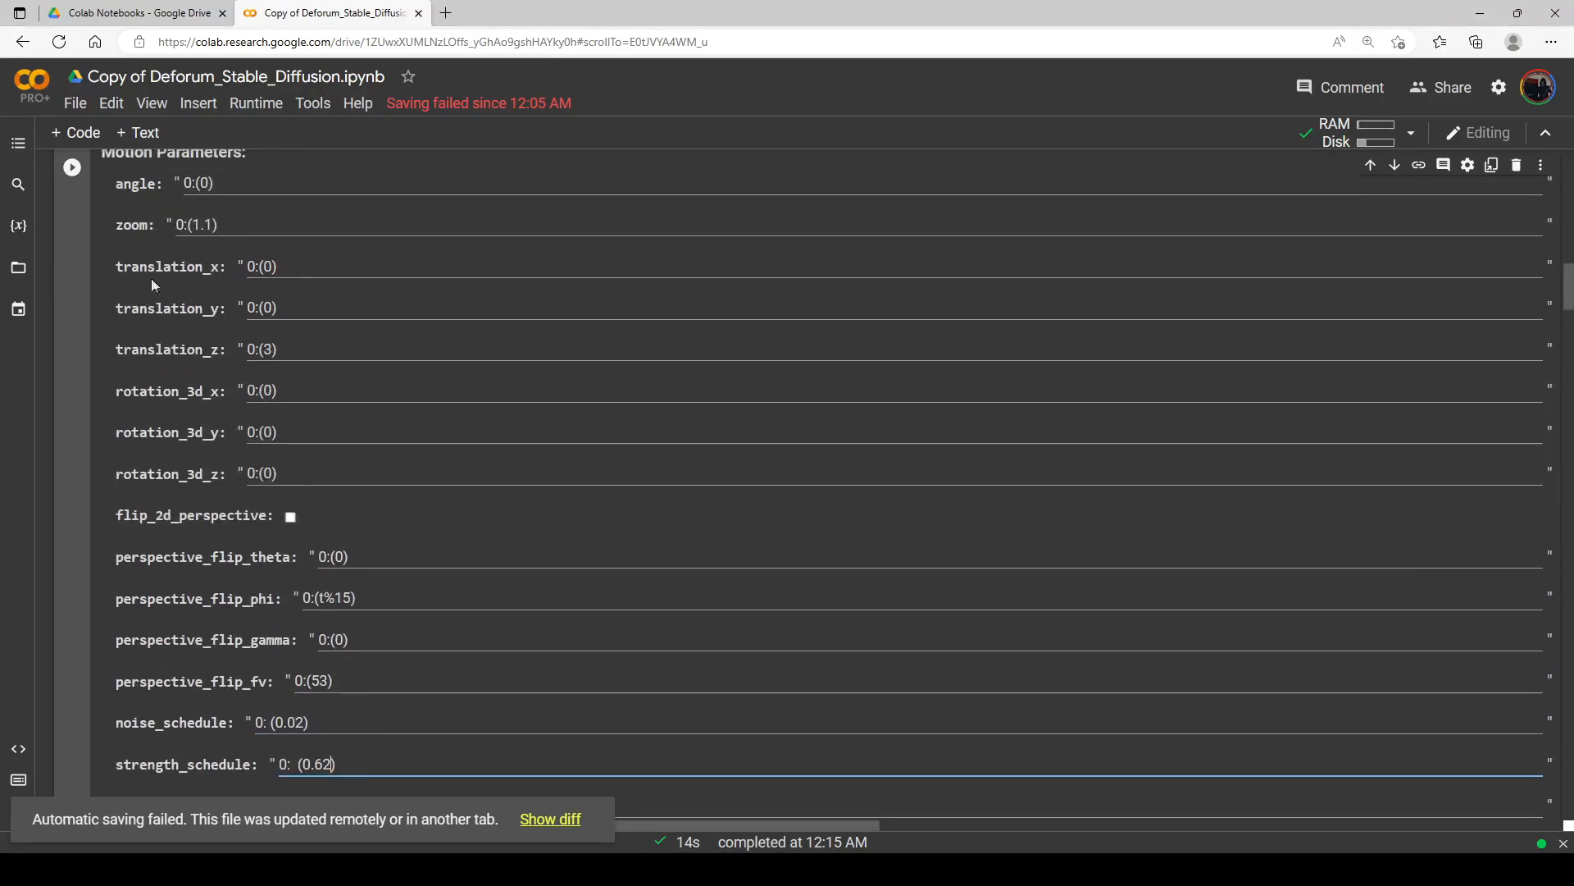
{"action": "left_click", "coordinate": [71, 168]}
Step: Run the prompts cell containing the castle animation prompt
{"action": "scroll", "coordinate": [198, 267], "scroll_direction": "down", "scroll_amount": 15}
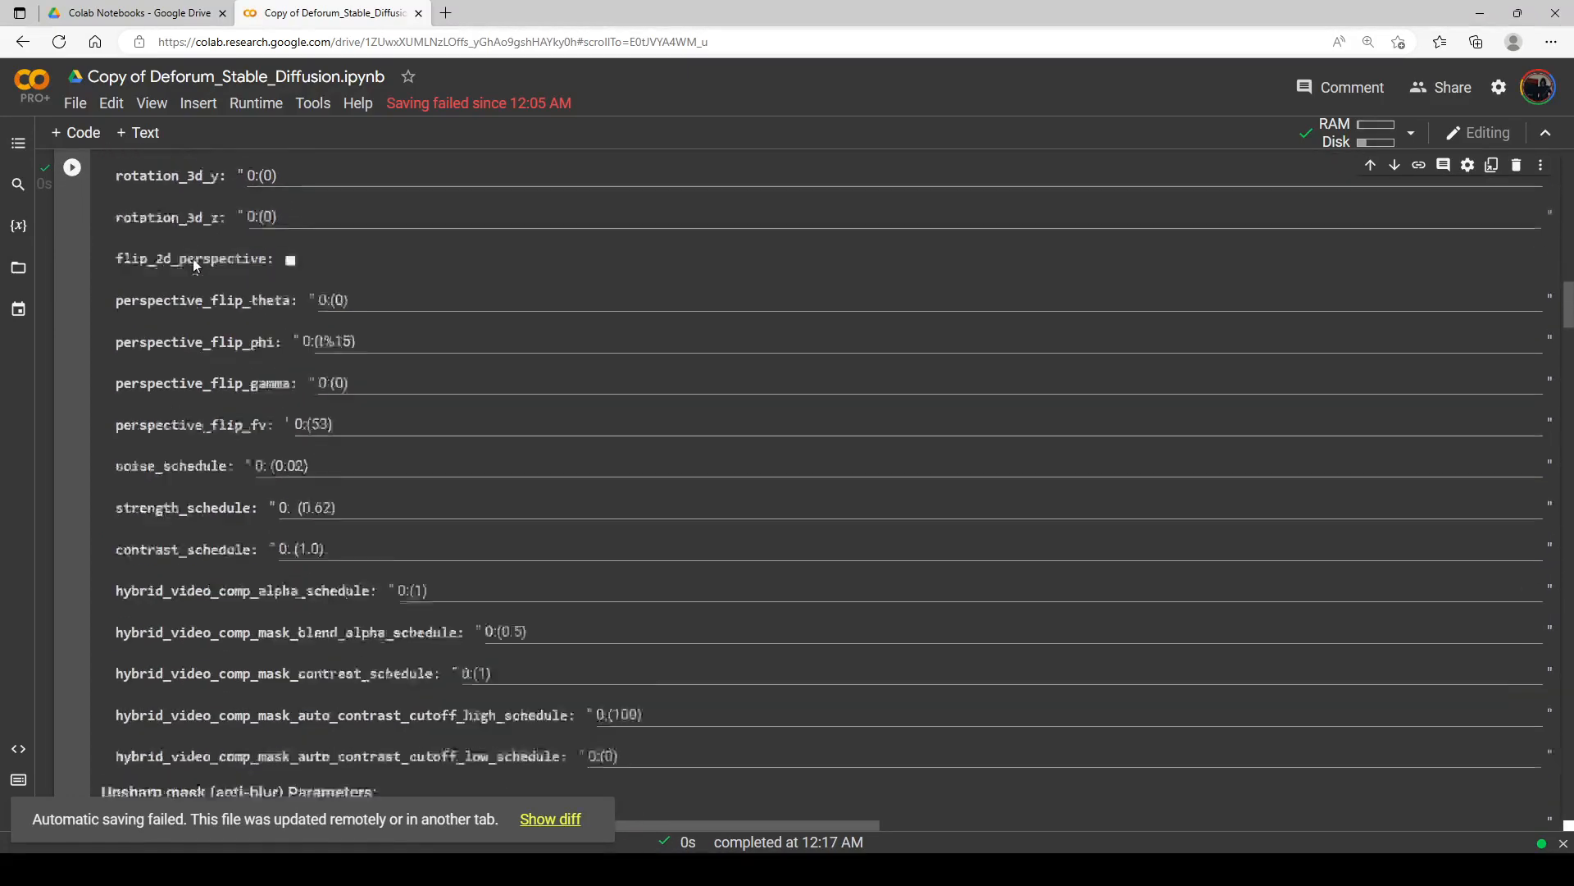
{"action": "scroll", "coordinate": [315, 329], "scroll_direction": "down", "scroll_amount": 15}
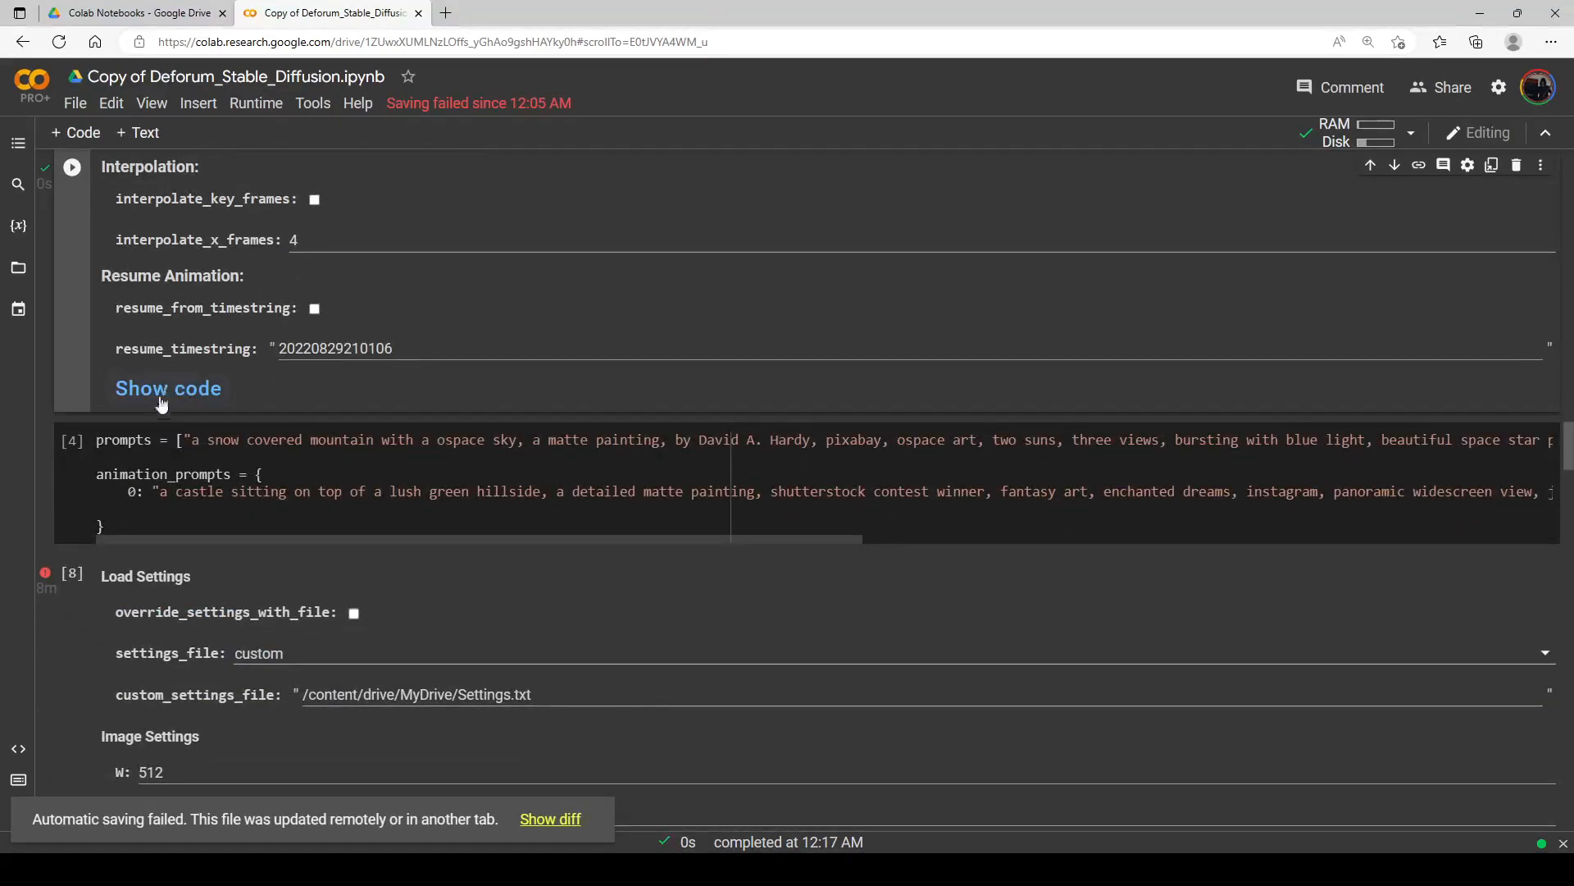
{"action": "left_click", "coordinate": [72, 440]}
{"action": "scroll", "coordinate": [178, 409], "scroll_direction": "down", "scroll_amount": 2}
{"action": "scroll", "coordinate": [178, 409], "scroll_direction": "down", "scroll_amount": 2}
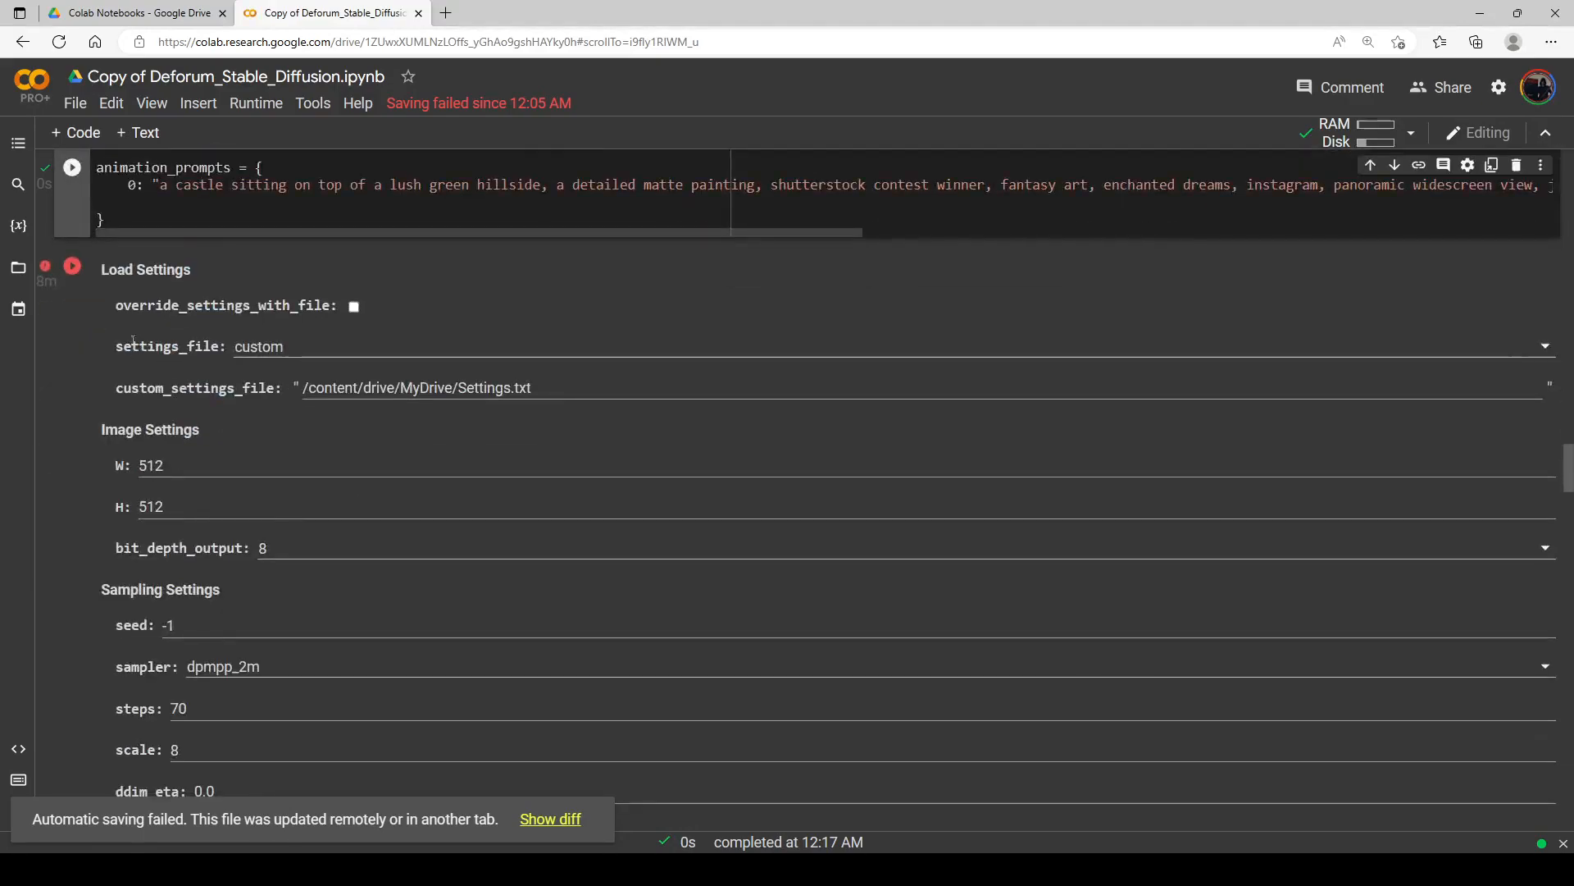
Step: Look over the previous render and video outputs, and run the Load Settings cell to render the animation again
{"action": "scroll", "coordinate": [249, 405], "scroll_direction": "down", "scroll_amount": 20}
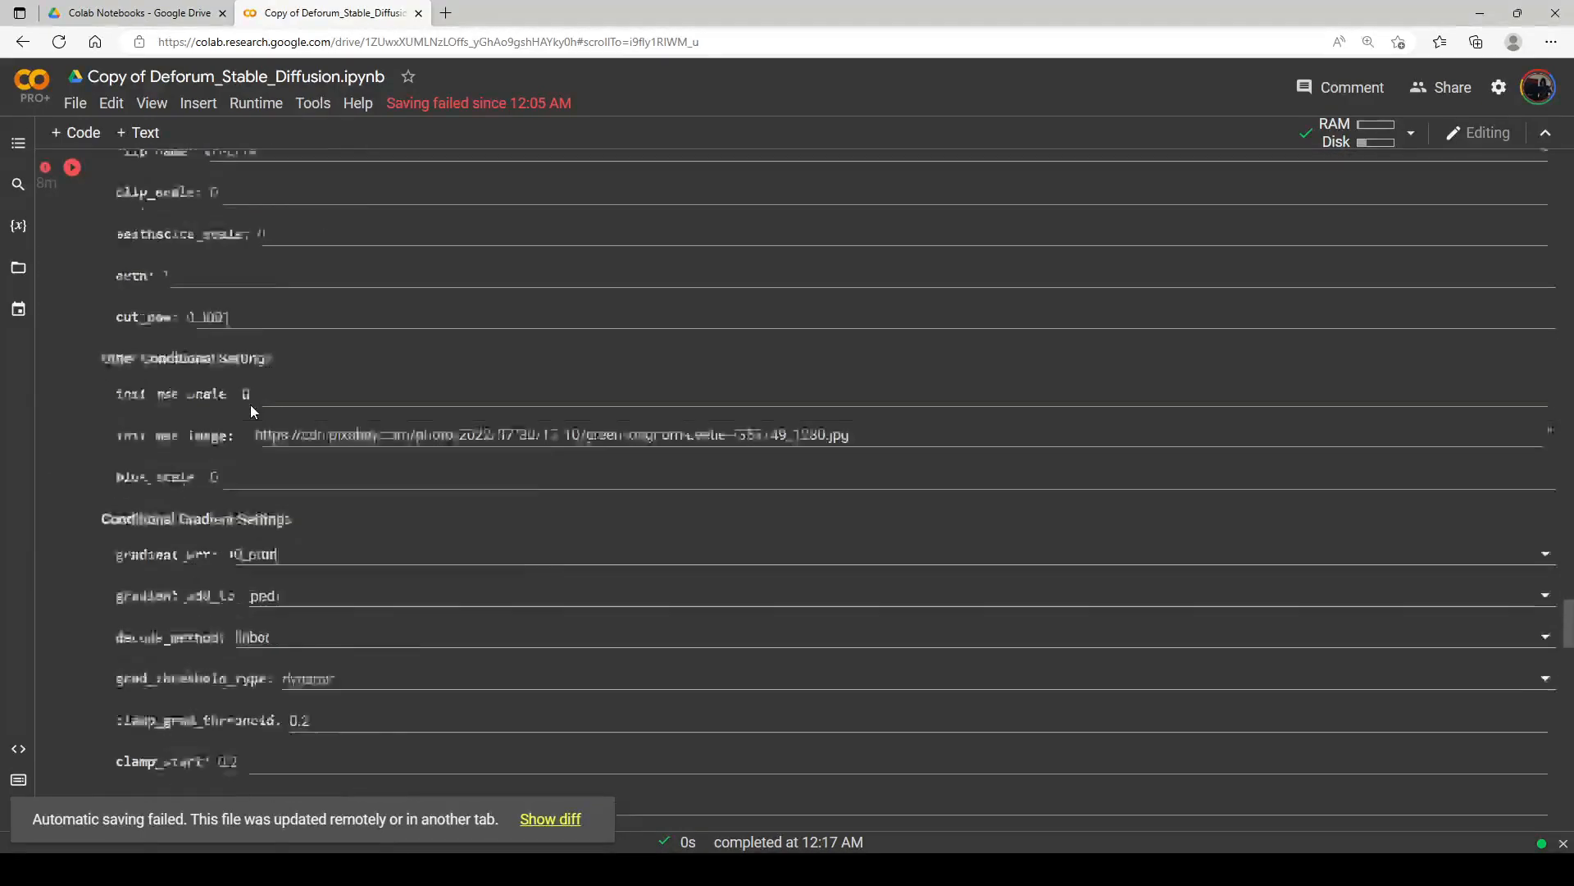
{"action": "scroll", "coordinate": [251, 404], "scroll_direction": "down", "scroll_amount": 4}
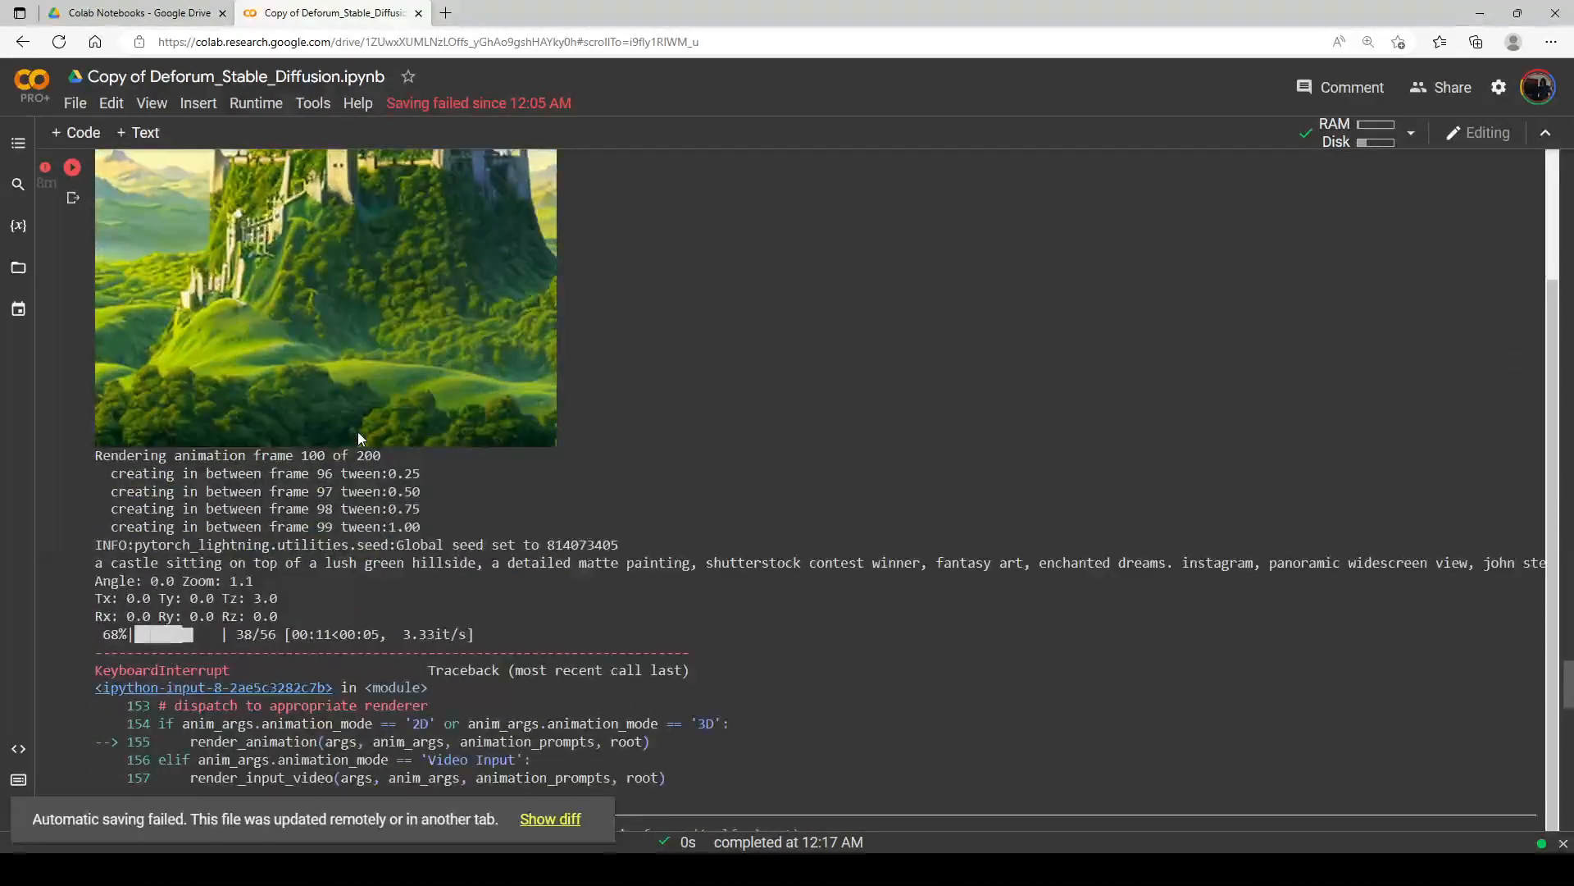
{"action": "scroll", "coordinate": [358, 431], "scroll_direction": "down", "scroll_amount": 4}
{"action": "scroll", "coordinate": [791, 410], "scroll_direction": "down", "scroll_amount": 9}
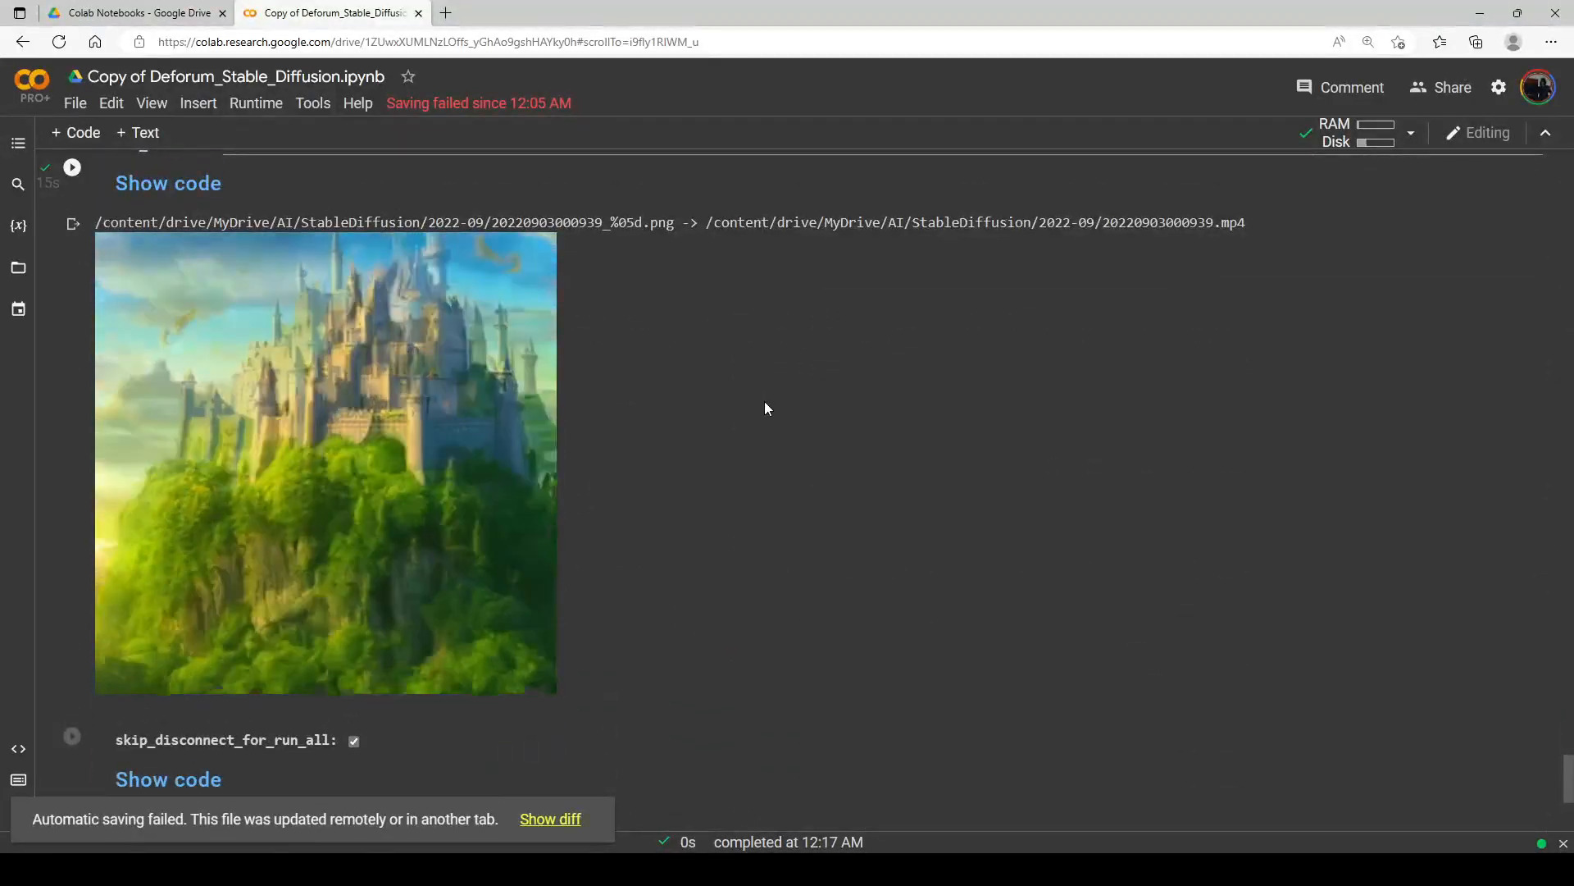
{"action": "scroll", "coordinate": [233, 315], "scroll_direction": "up", "scroll_amount": 7}
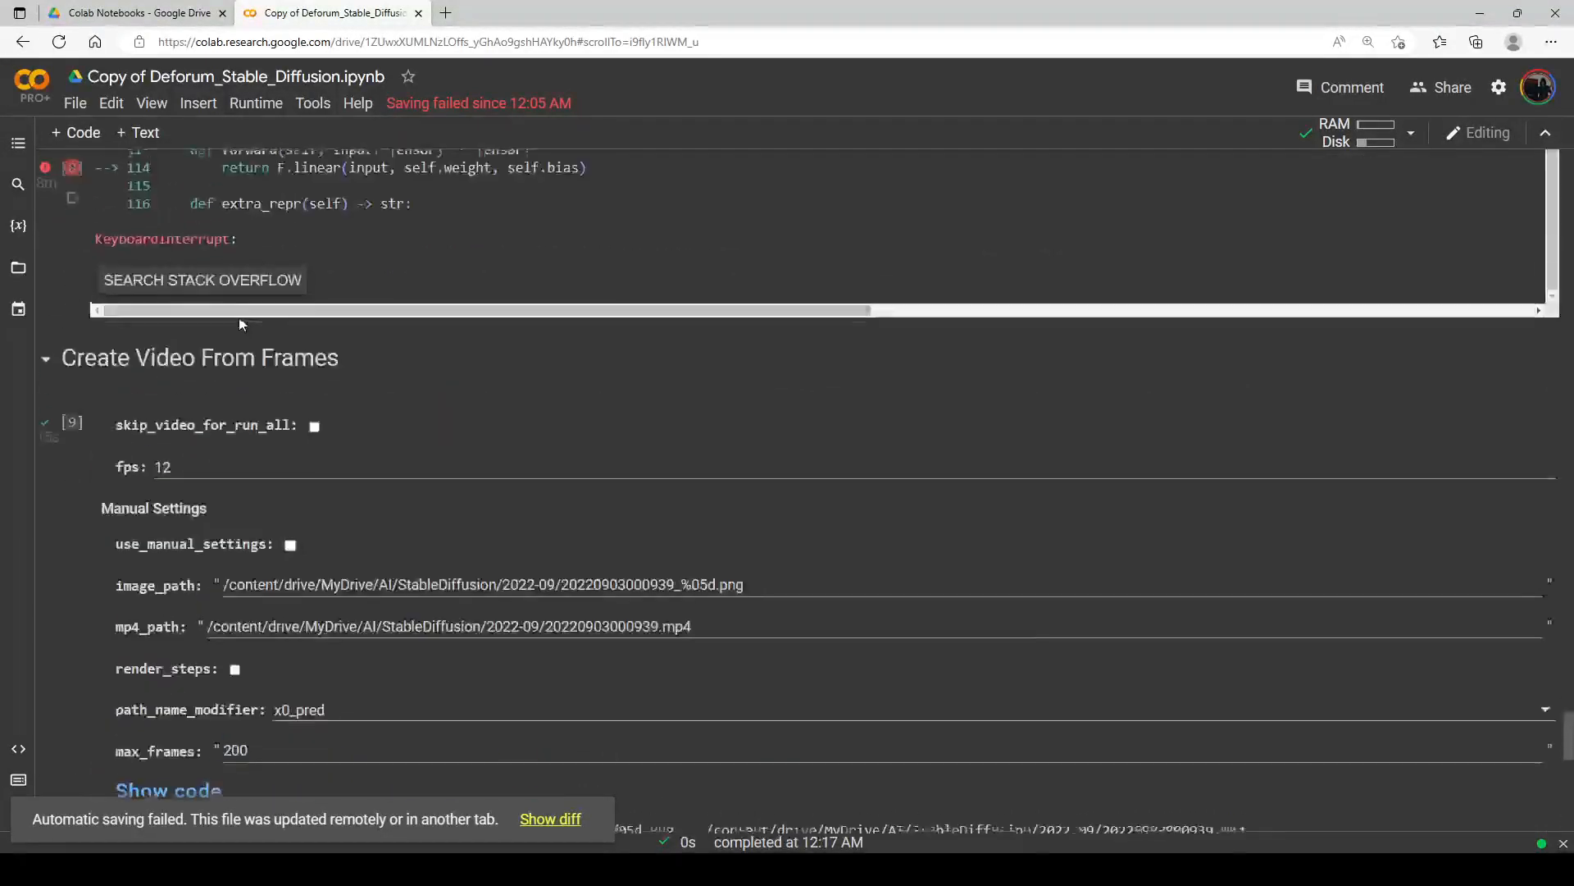
{"action": "scroll", "coordinate": [233, 318], "scroll_direction": "up", "scroll_amount": 15}
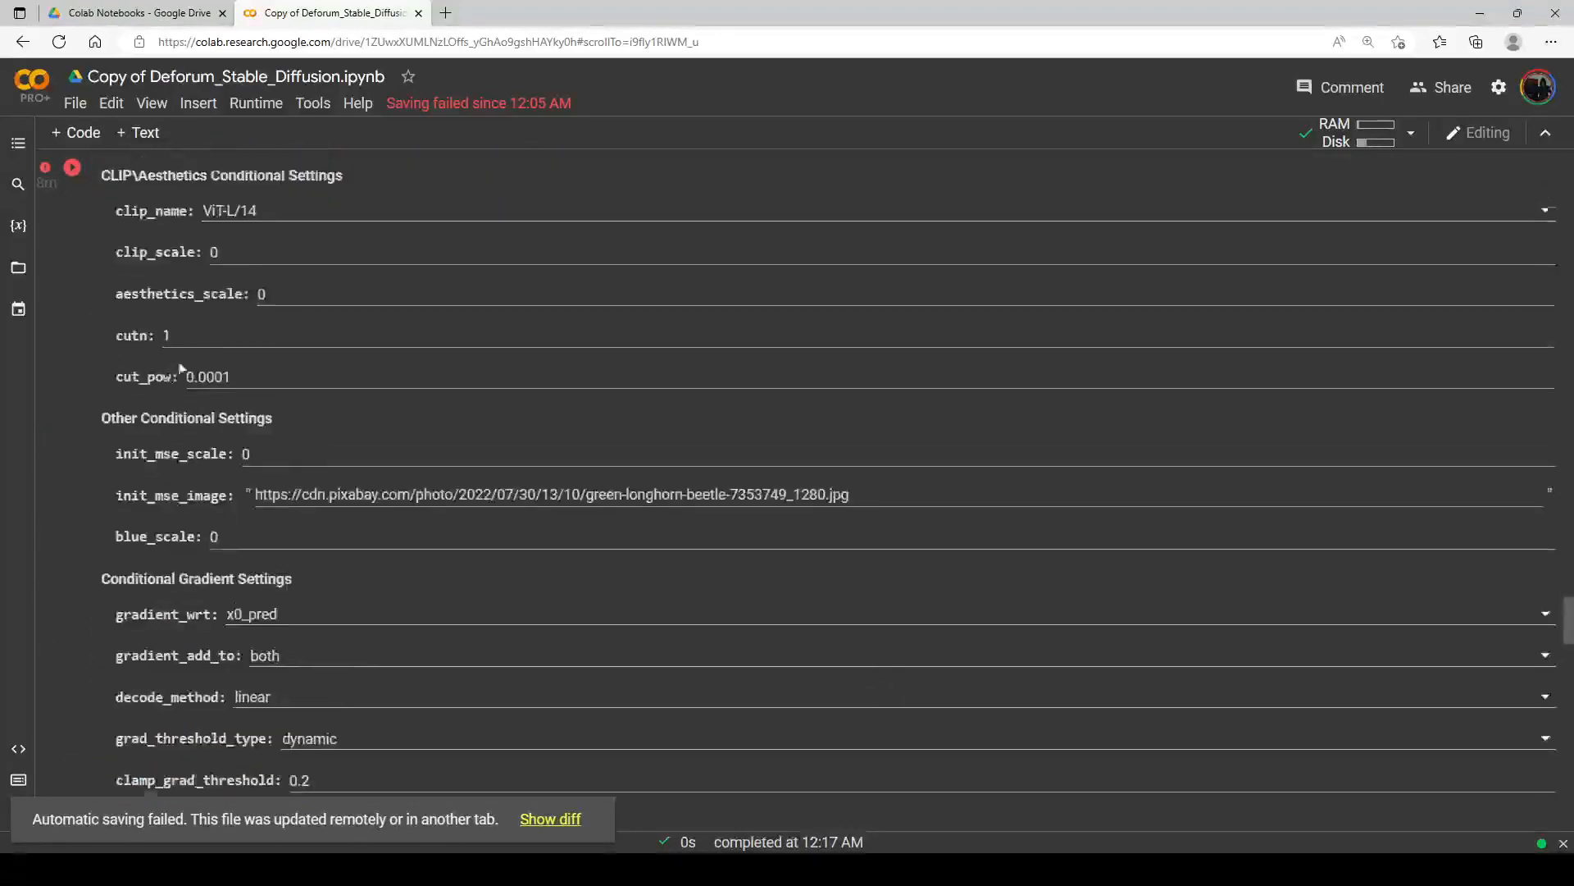
{"action": "left_click", "coordinate": [73, 168]}
Step: Check the image, sampling and batch settings and the render's progress output while the first frame is generated
{"action": "scroll", "coordinate": [255, 277], "scroll_direction": "up", "scroll_amount": 20}
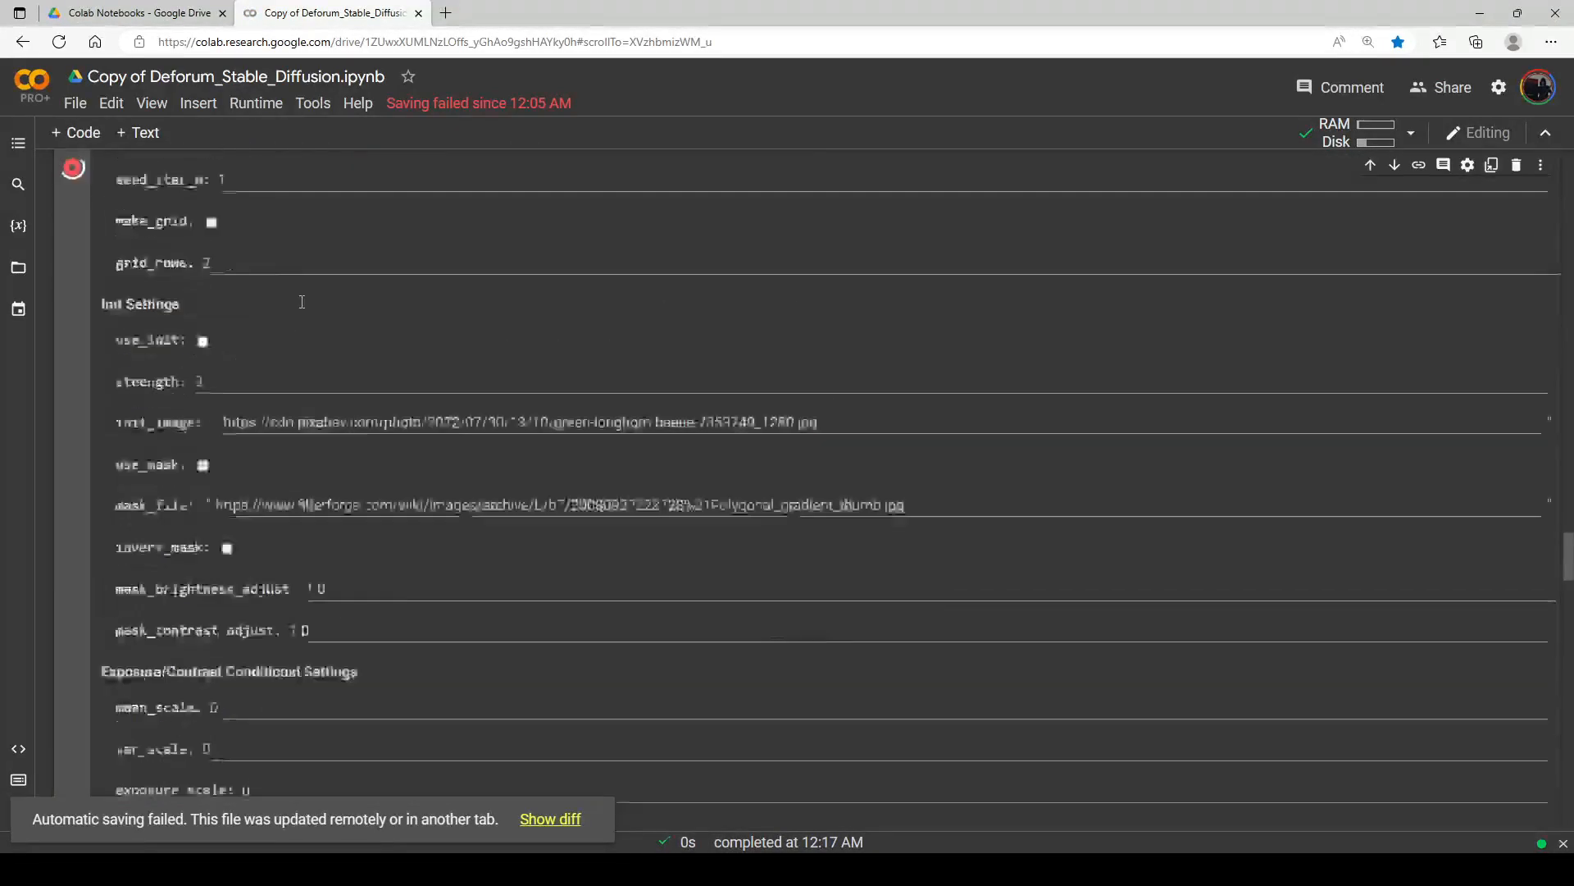
{"action": "scroll", "coordinate": [312, 323], "scroll_direction": "up", "scroll_amount": 3}
{"action": "scroll", "coordinate": [316, 331], "scroll_direction": "down", "scroll_amount": 20}
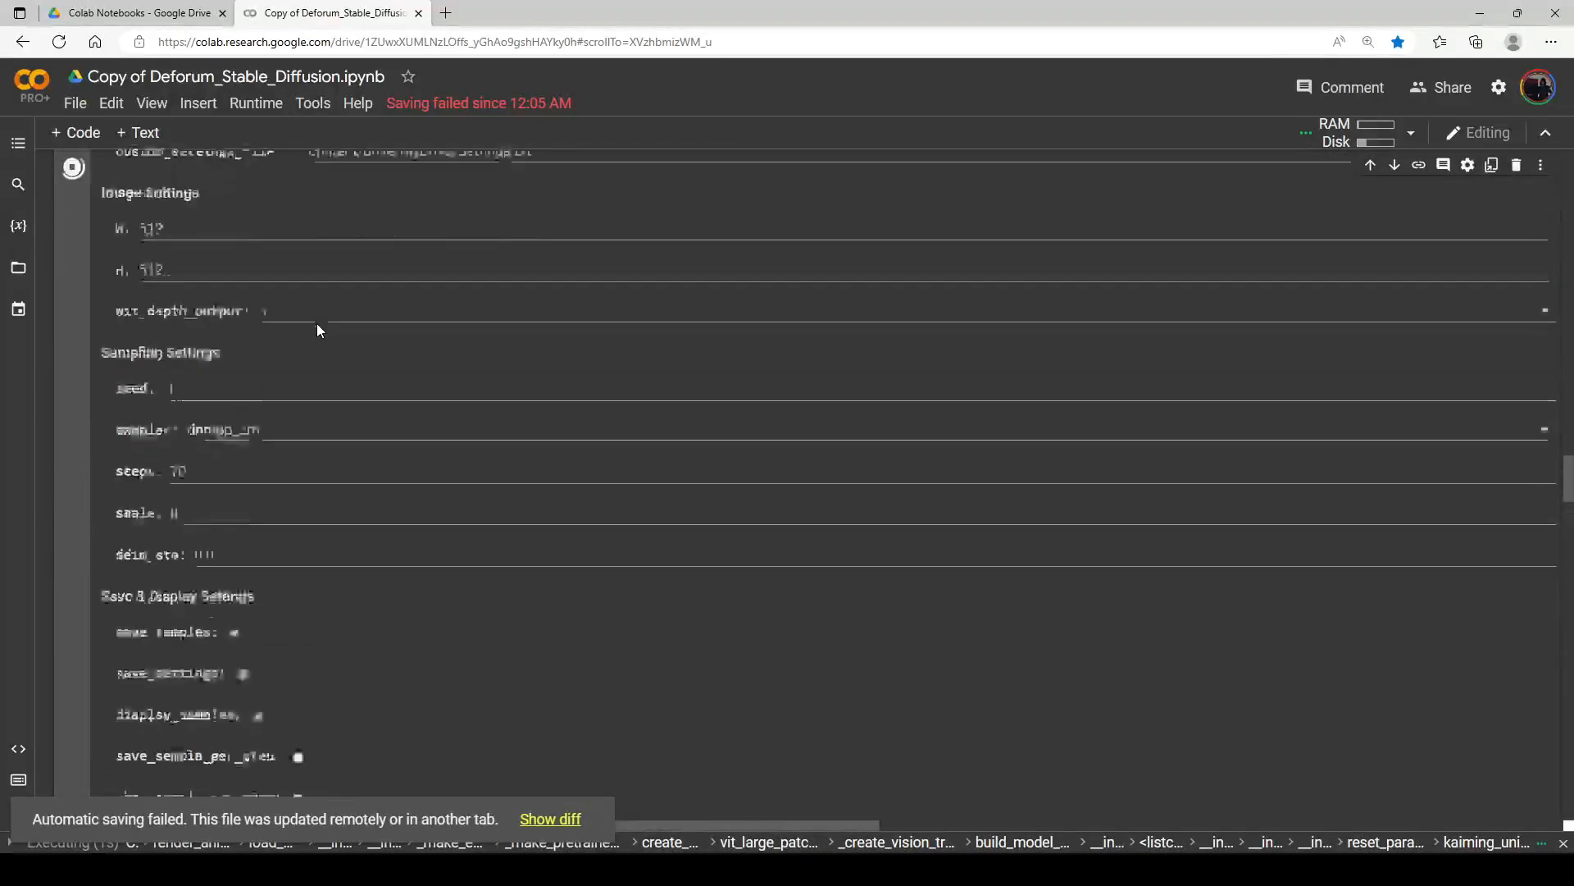
{"action": "scroll", "coordinate": [402, 380], "scroll_direction": "down", "scroll_amount": 20}
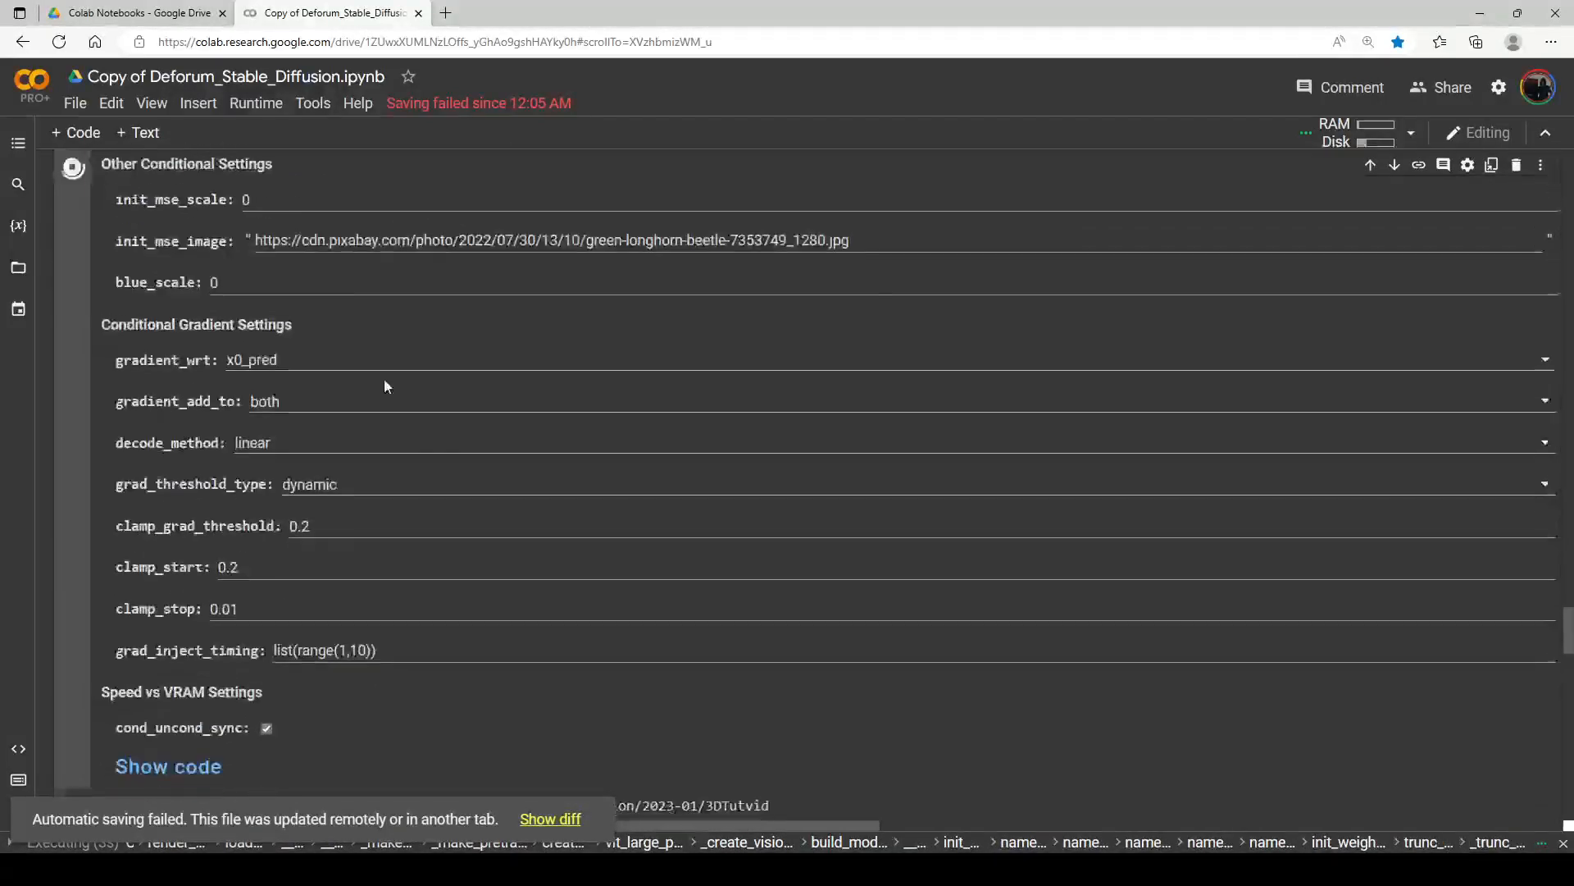
{"action": "scroll", "coordinate": [384, 381], "scroll_direction": "up", "scroll_amount": 5}
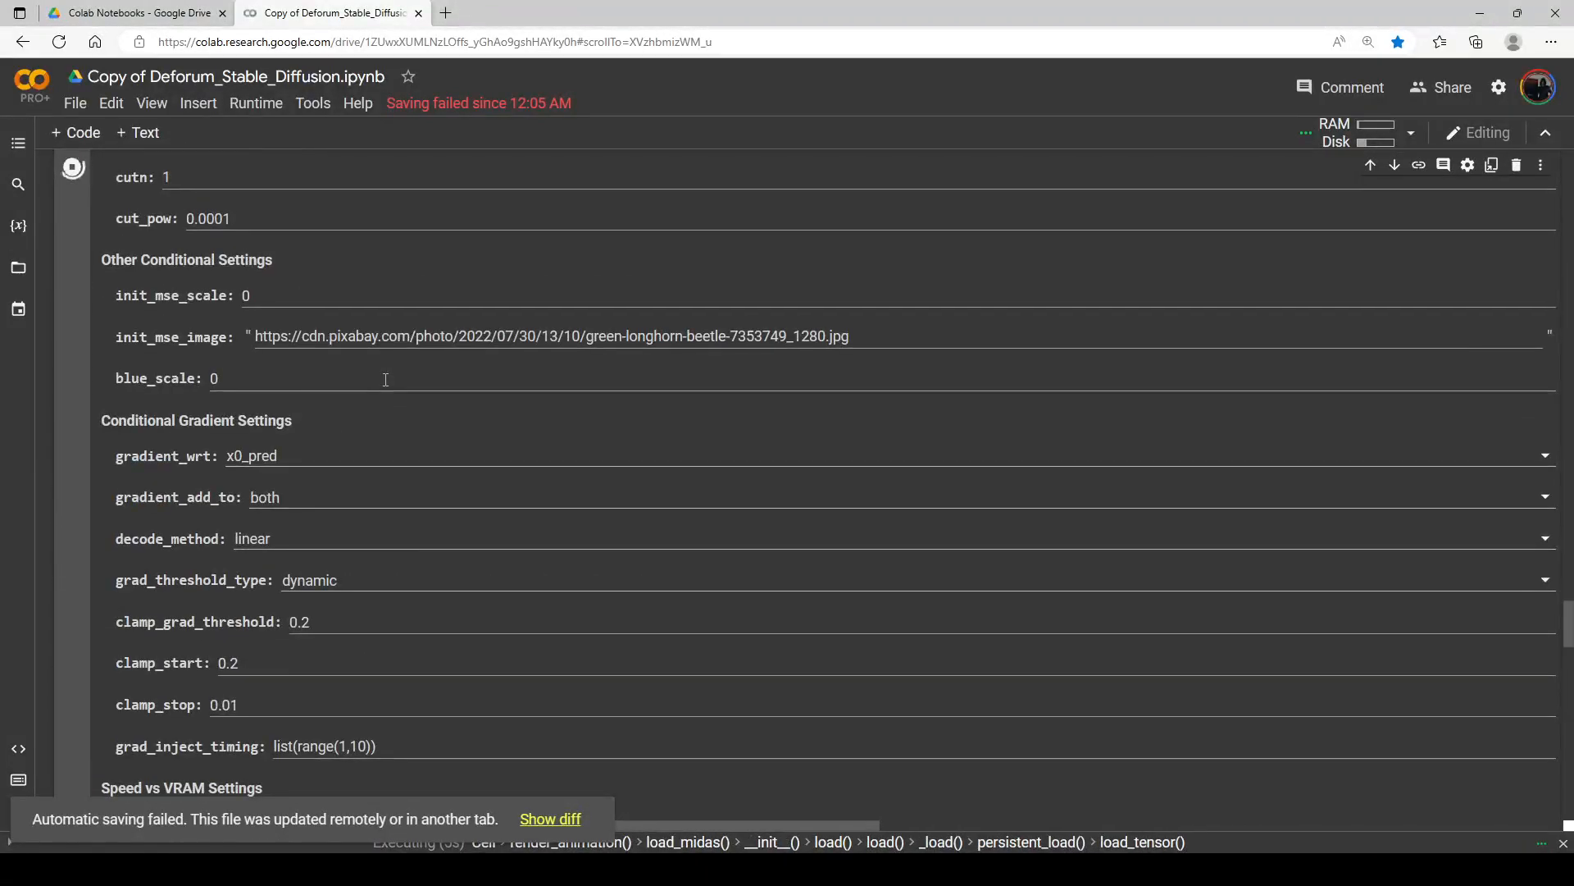
{"action": "scroll", "coordinate": [386, 379], "scroll_direction": "up", "scroll_amount": 18}
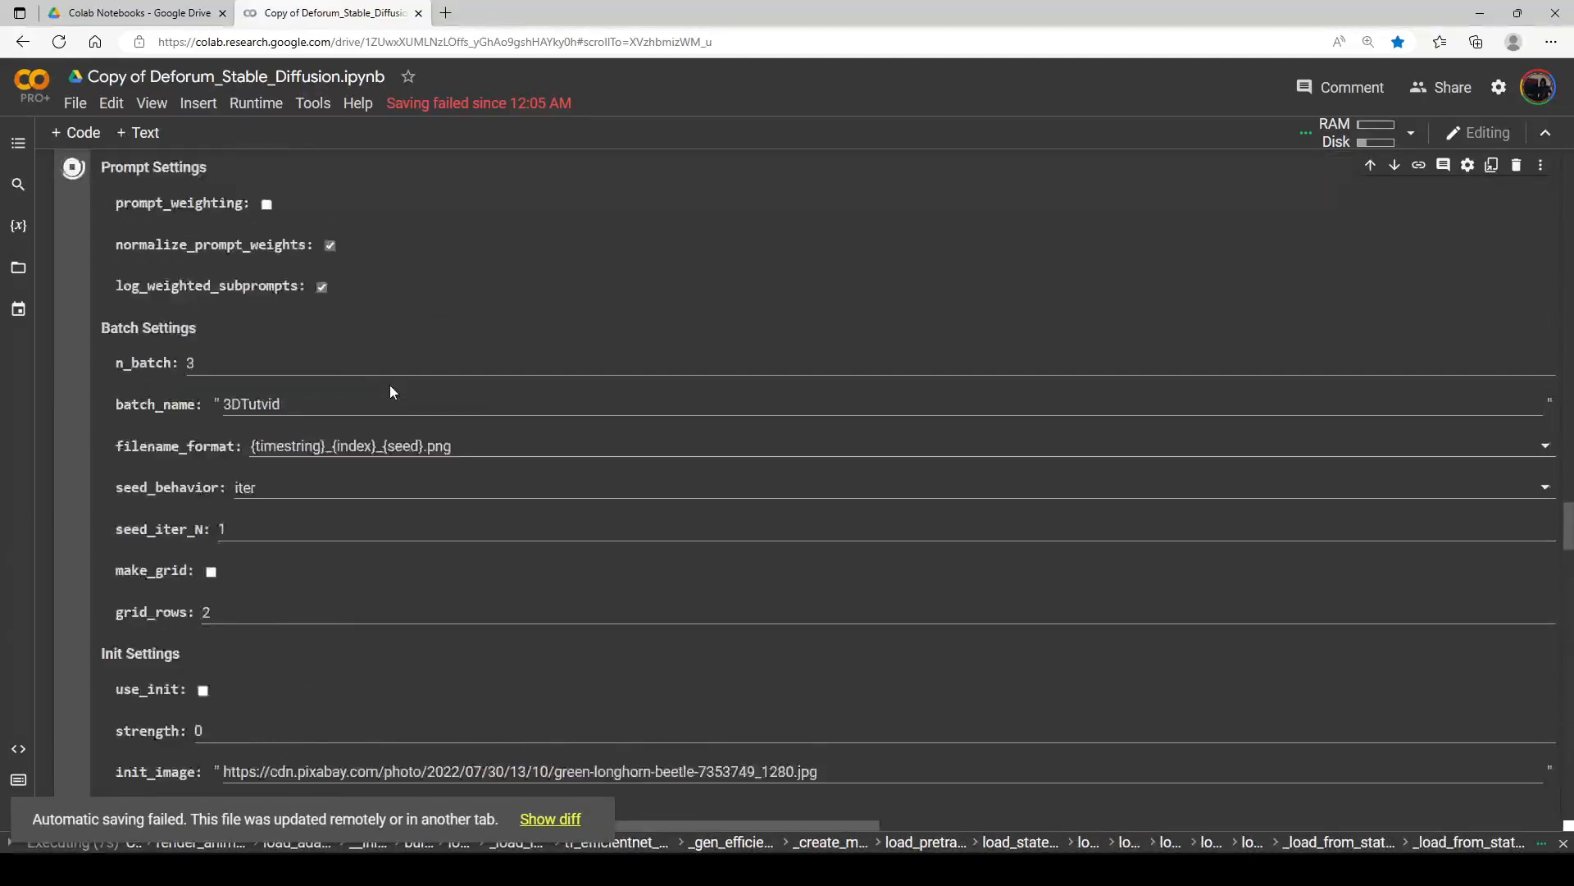
{"action": "scroll", "coordinate": [391, 386], "scroll_direction": "up", "scroll_amount": 9}
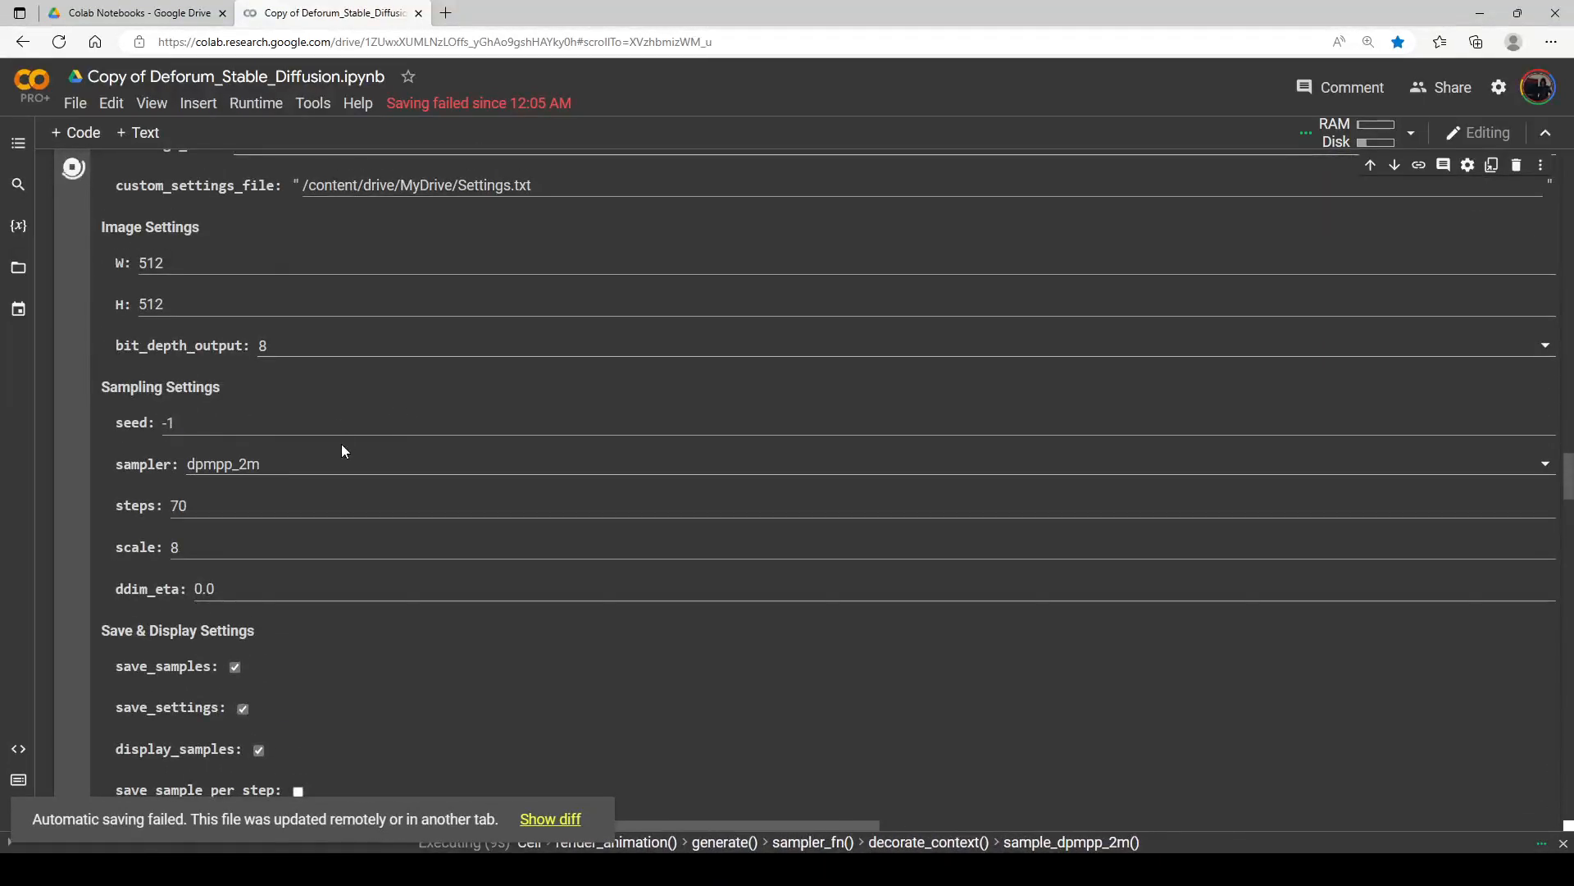
{"action": "scroll", "coordinate": [340, 459], "scroll_direction": "down", "scroll_amount": 20}
{"action": "scroll", "coordinate": [411, 486], "scroll_direction": "down", "scroll_amount": 9}
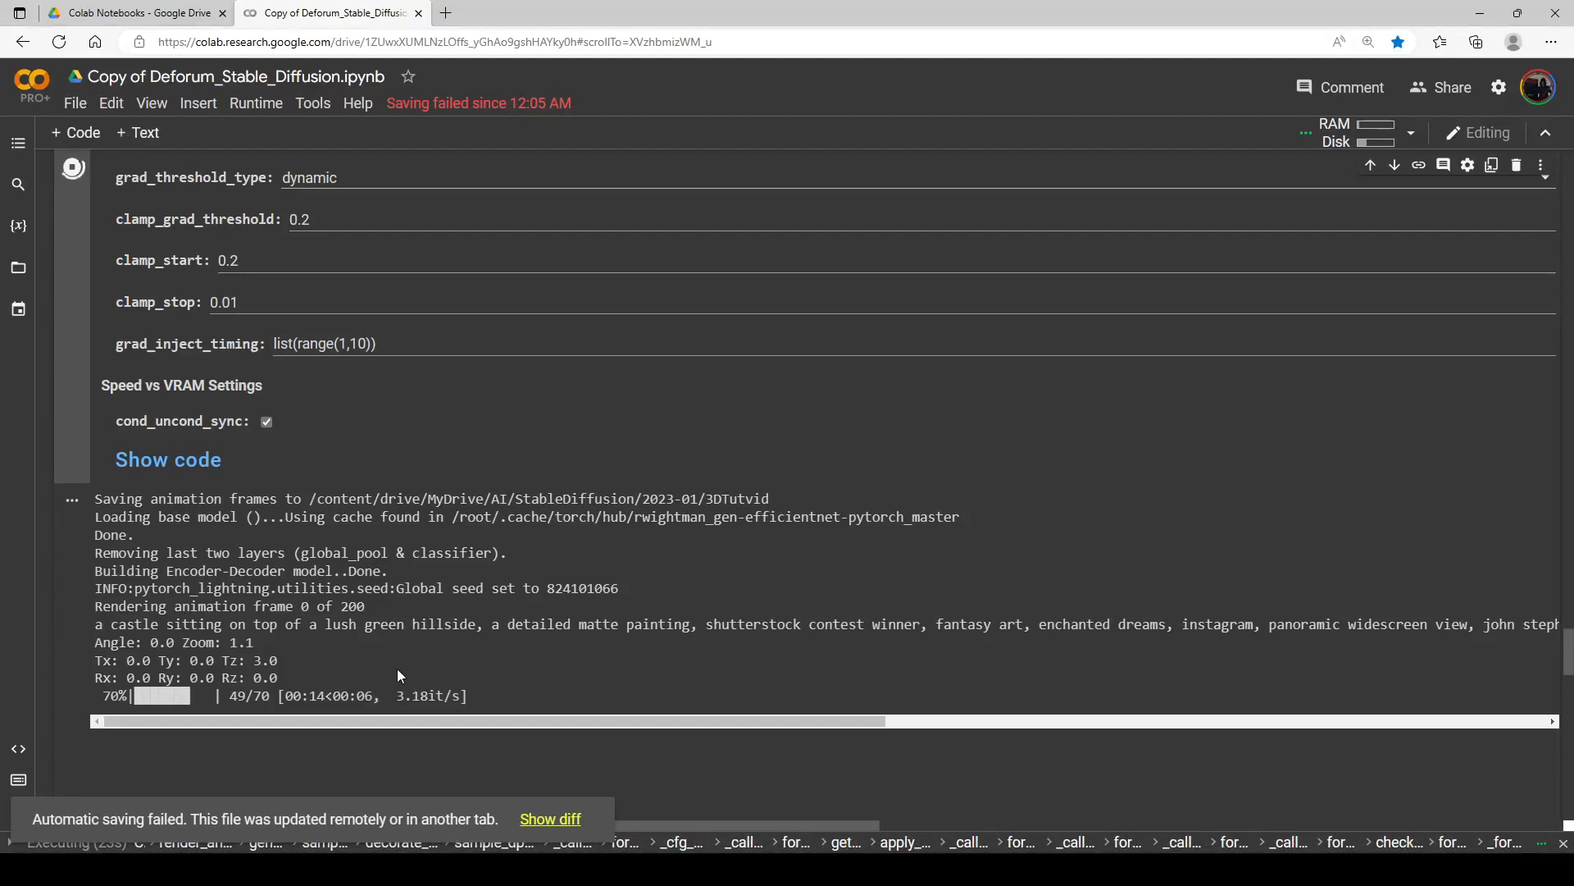
Step: Interrupt the rendering cell and set the sampling steps to 80
{"action": "scroll", "coordinate": [89, 205], "scroll_direction": "up", "scroll_amount": 2}
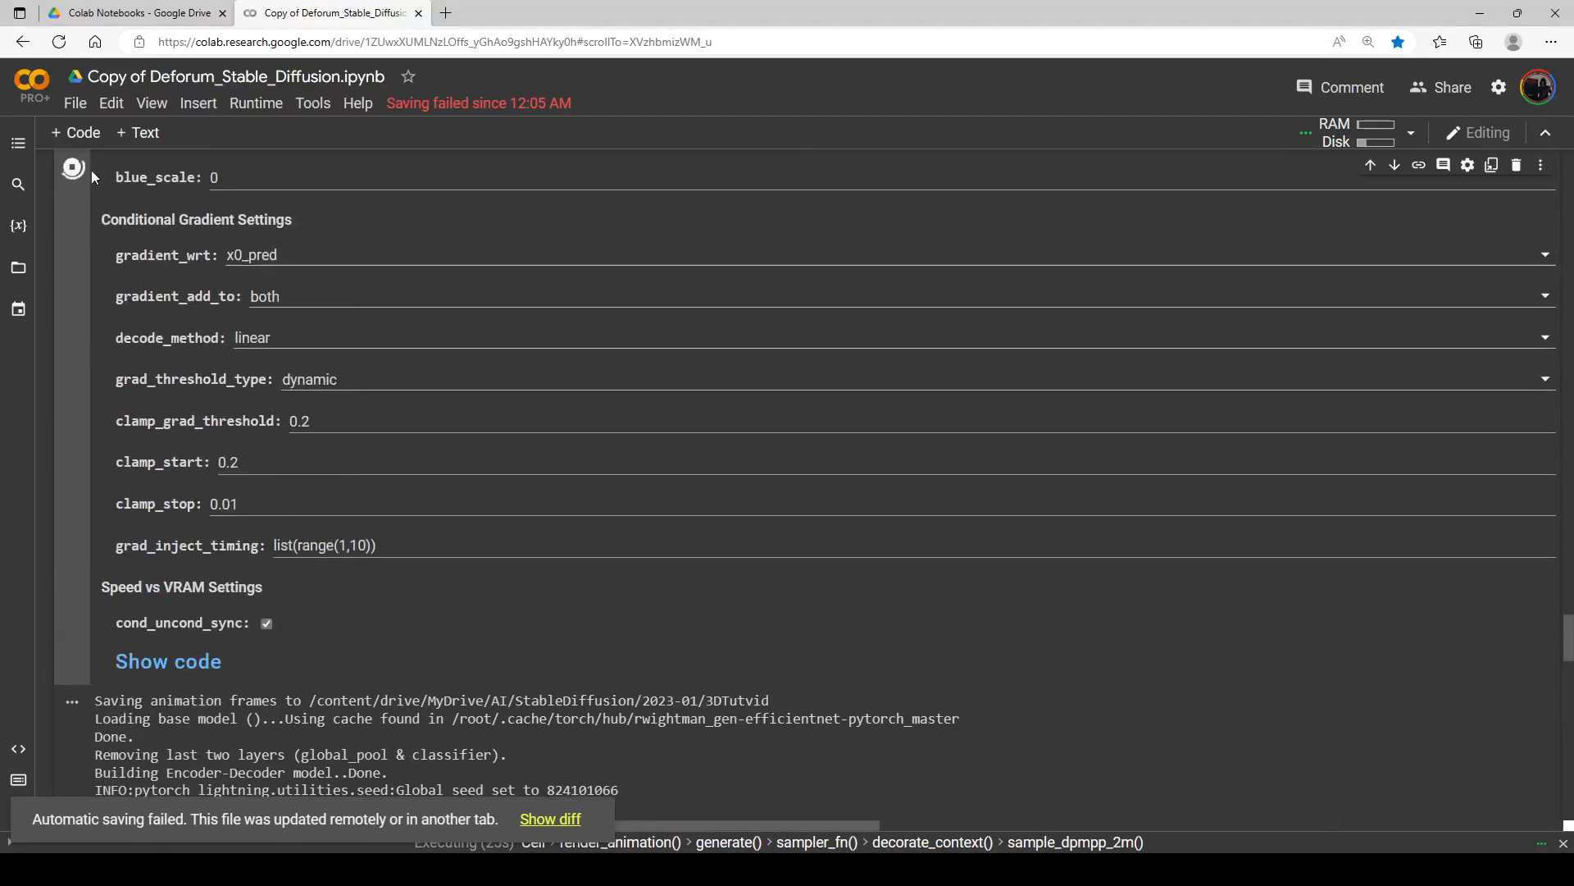
{"action": "left_click", "coordinate": [74, 166]}
{"action": "scroll", "coordinate": [205, 421], "scroll_direction": "up", "scroll_amount": 20}
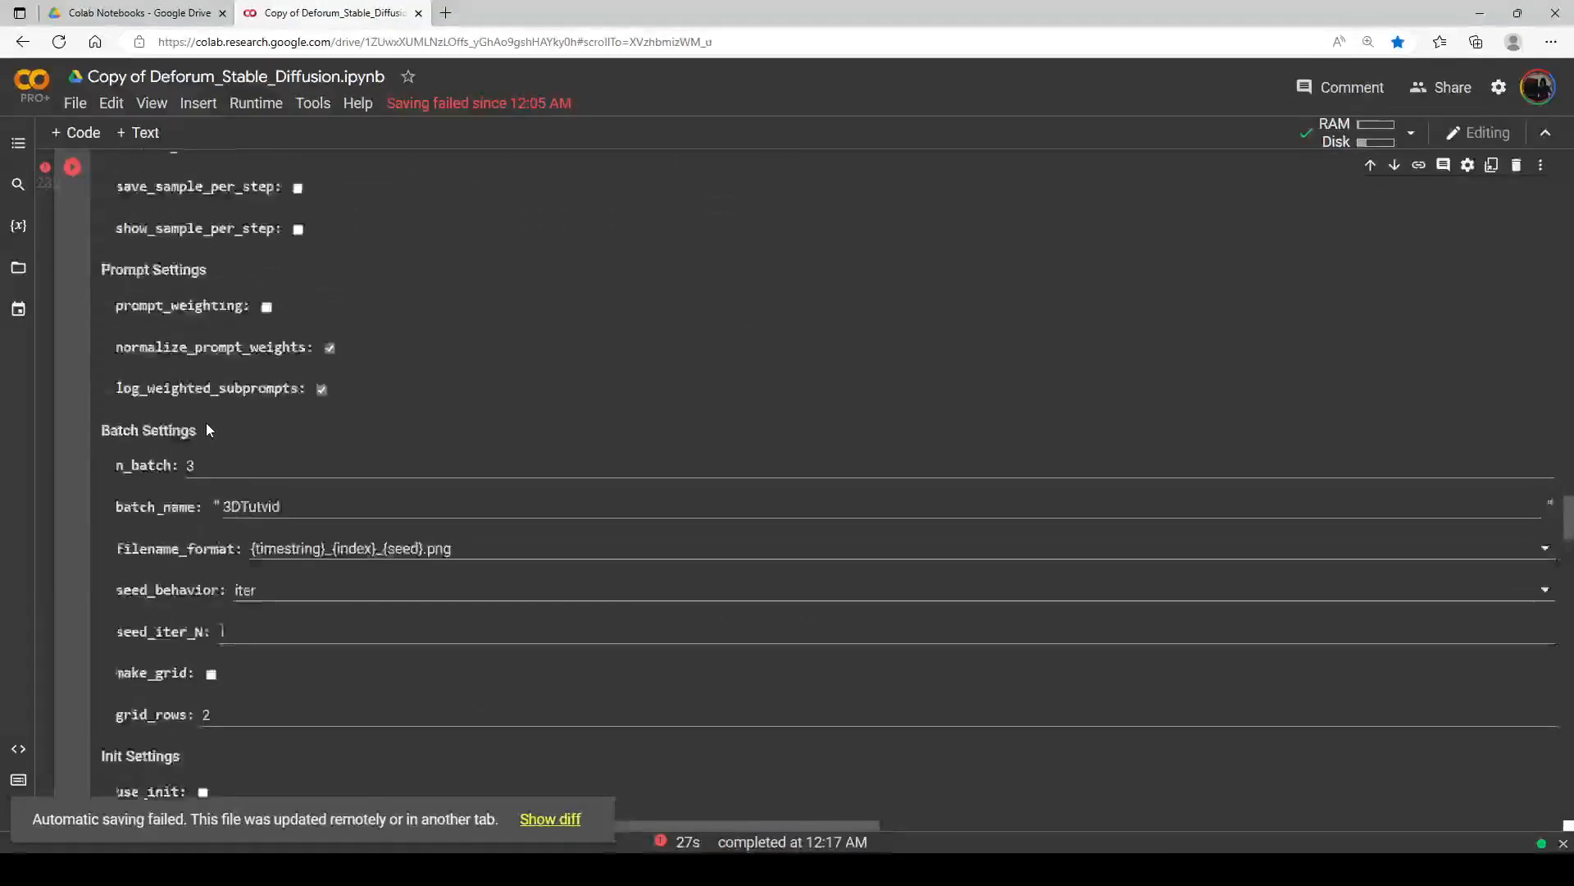
{"action": "scroll", "coordinate": [205, 422], "scroll_direction": "up", "scroll_amount": 1}
{"action": "left_click_drag", "start_coordinate": [219, 505], "coordinate": [113, 505]}
{"action": "type", "text": "80"}
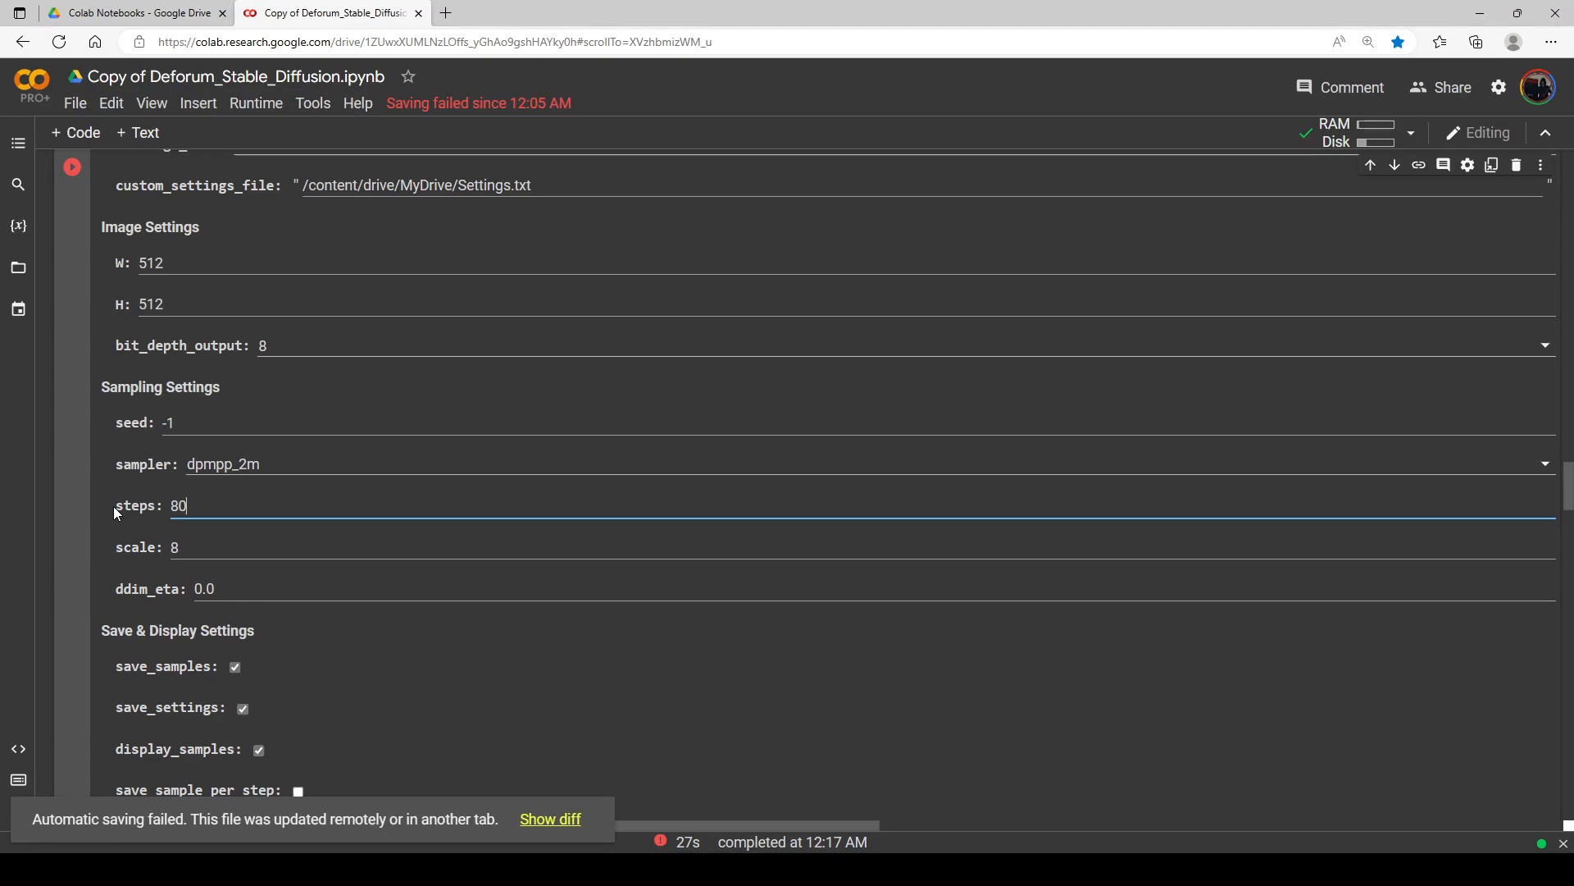
Step: Rerun the Load Settings cell to restart the animation render, checking its output and settings while it executes
{"action": "scroll", "coordinate": [114, 505], "scroll_direction": "up", "scroll_amount": 5}
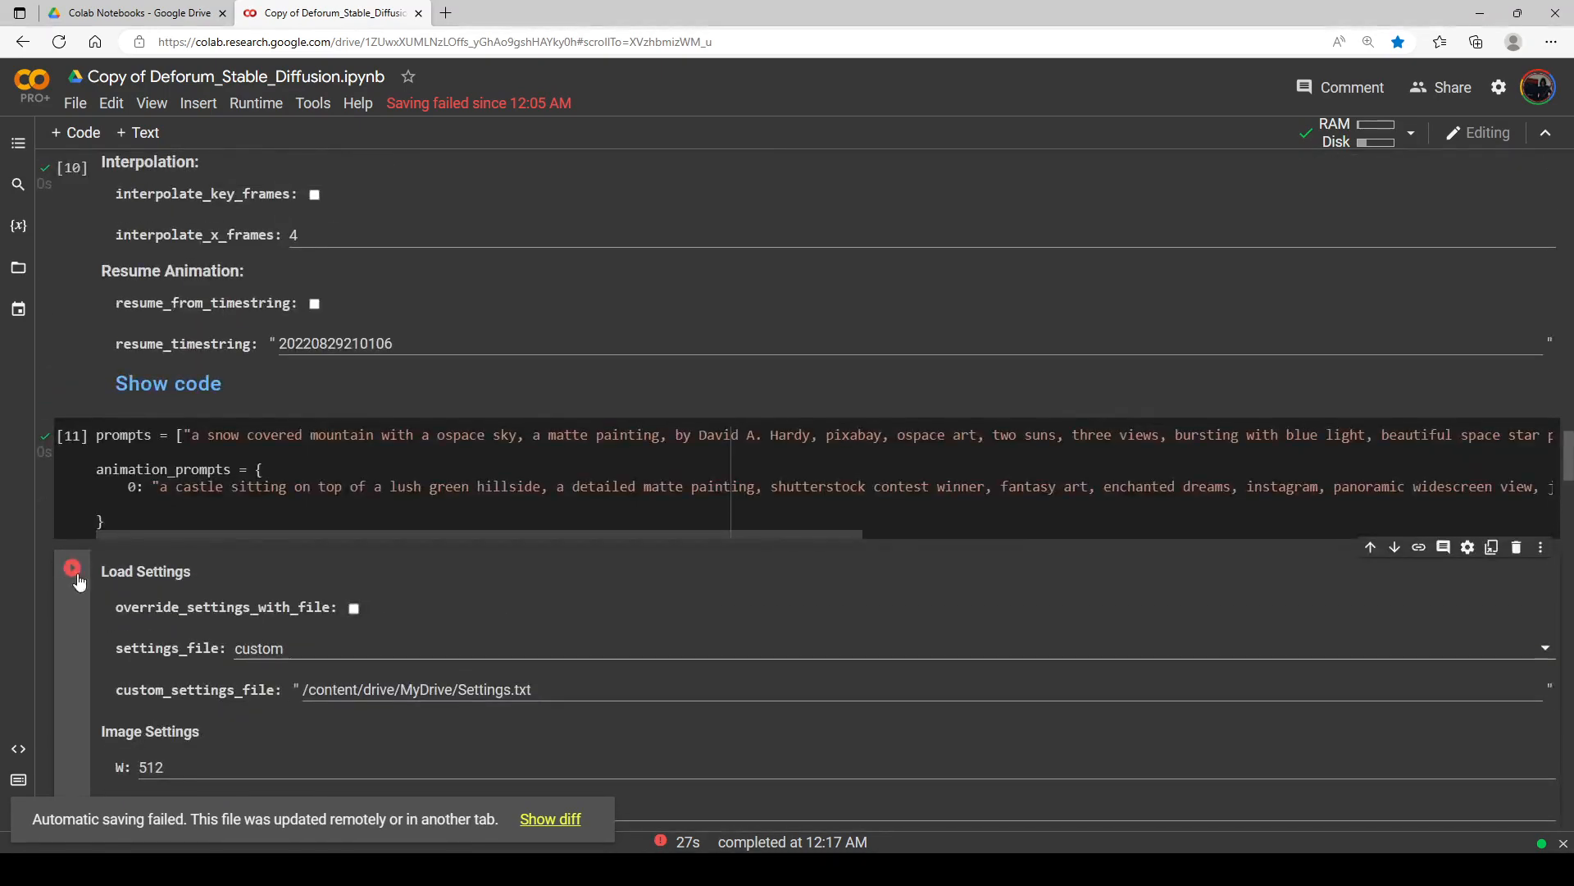
{"action": "left_click", "coordinate": [78, 581]}
{"action": "scroll", "coordinate": [286, 501], "scroll_direction": "down", "scroll_amount": 12}
{"action": "scroll", "coordinate": [286, 501], "scroll_direction": "down", "scroll_amount": 20}
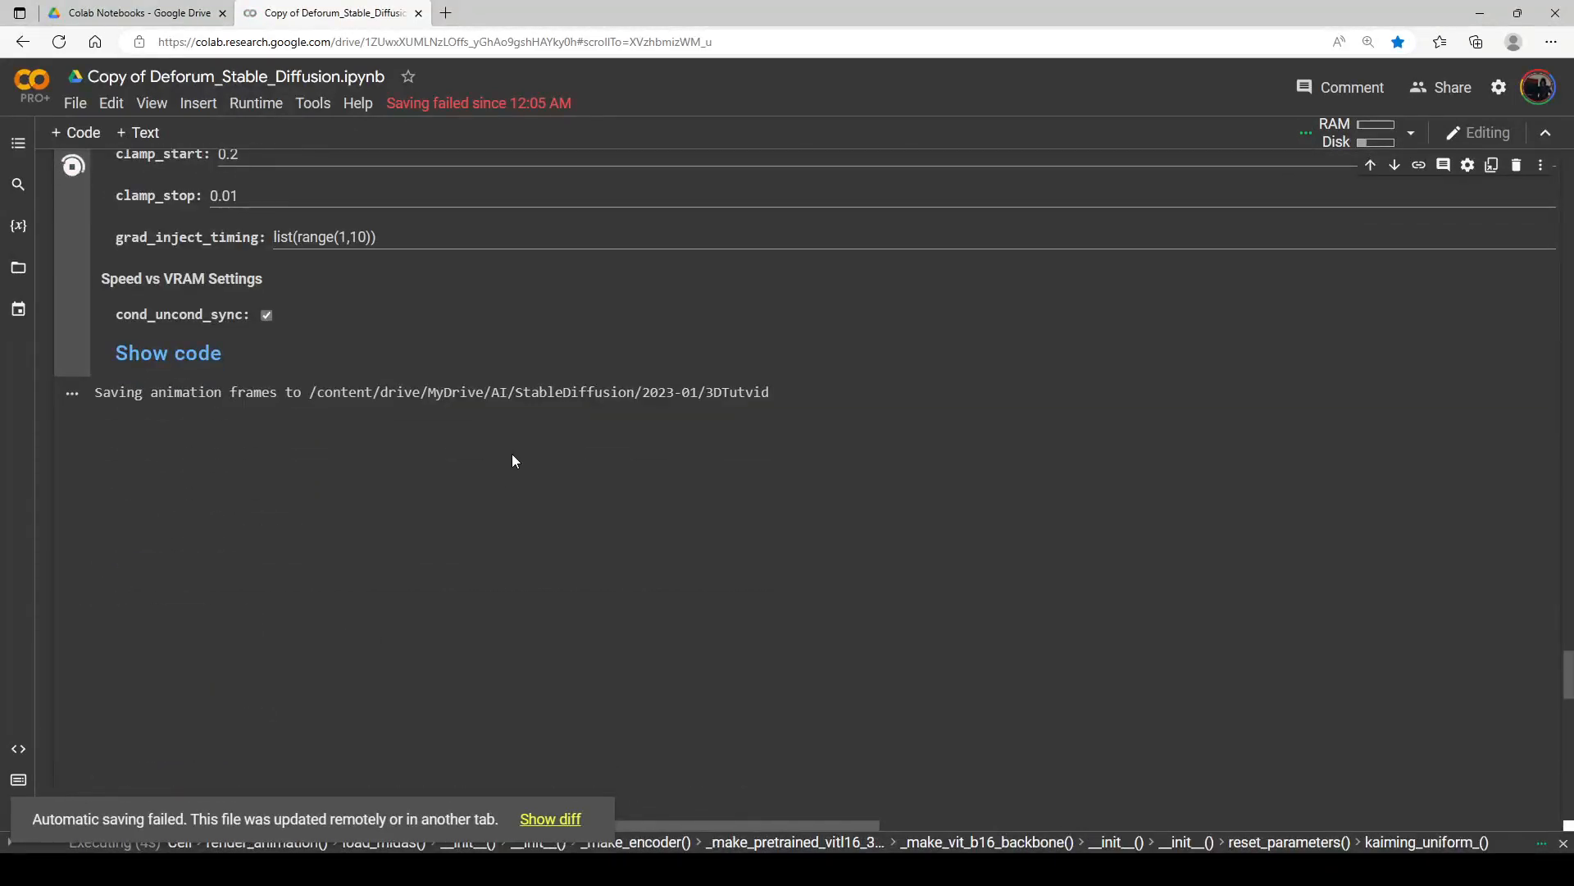
{"action": "scroll", "coordinate": [397, 440], "scroll_direction": "up", "scroll_amount": 8}
{"action": "scroll", "coordinate": [328, 446], "scroll_direction": "up", "scroll_amount": 15}
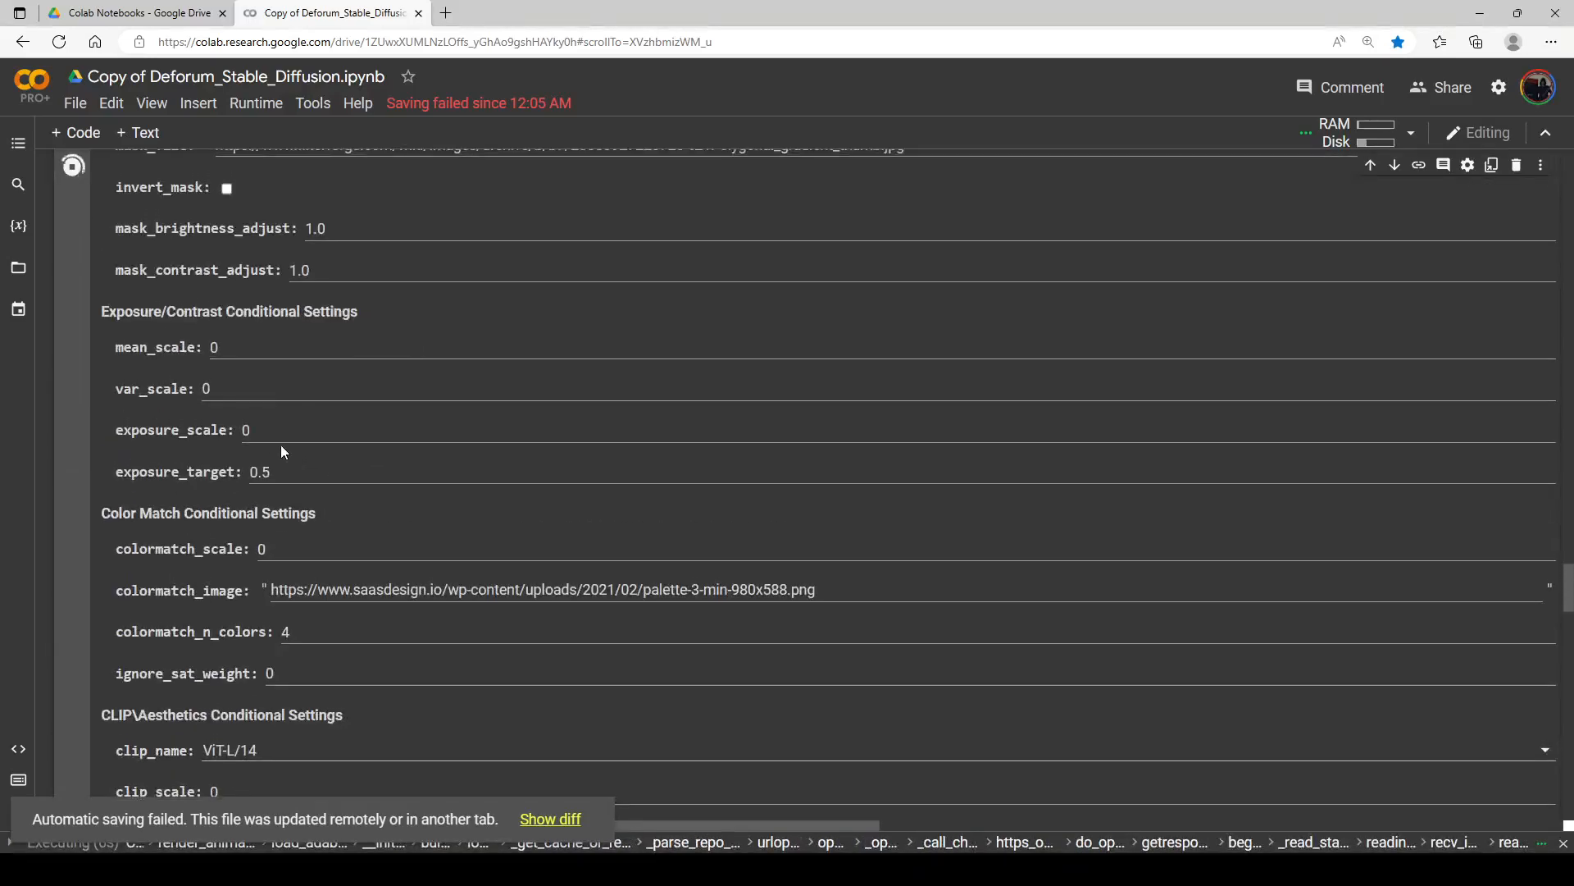
{"action": "scroll", "coordinate": [282, 446], "scroll_direction": "up", "scroll_amount": 10}
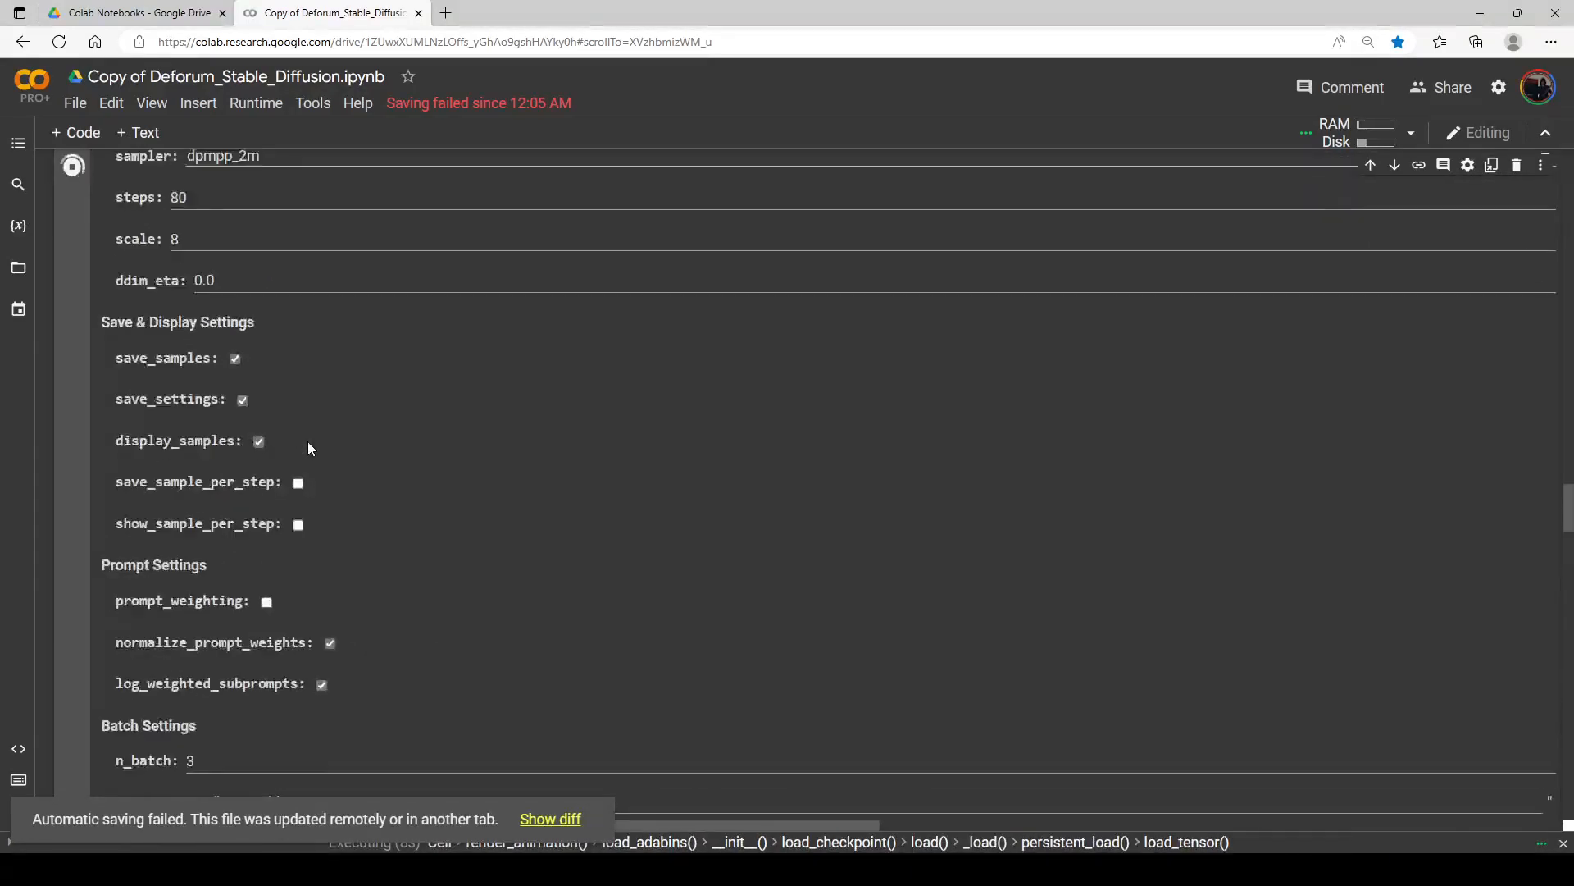
Step: Review the sampling, save, prompt, batch and animation settings while the first frame of the animation renders
{"action": "scroll", "coordinate": [246, 405], "scroll_direction": "up", "scroll_amount": 2}
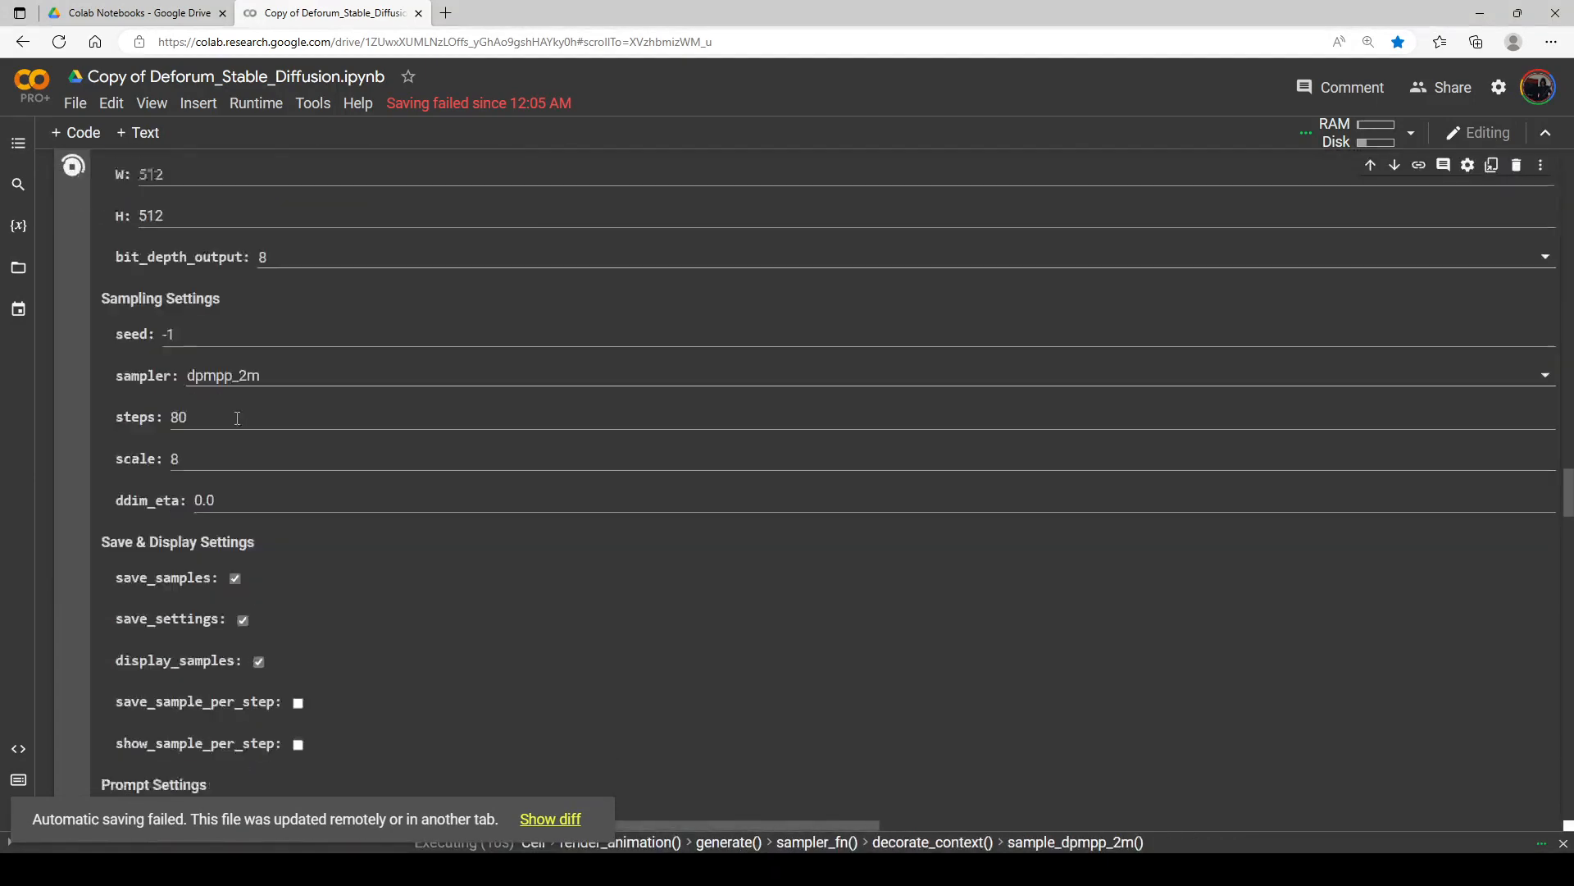
{"action": "scroll", "coordinate": [213, 393], "scroll_direction": "down", "scroll_amount": 2}
{"action": "scroll", "coordinate": [250, 421], "scroll_direction": "down", "scroll_amount": 14}
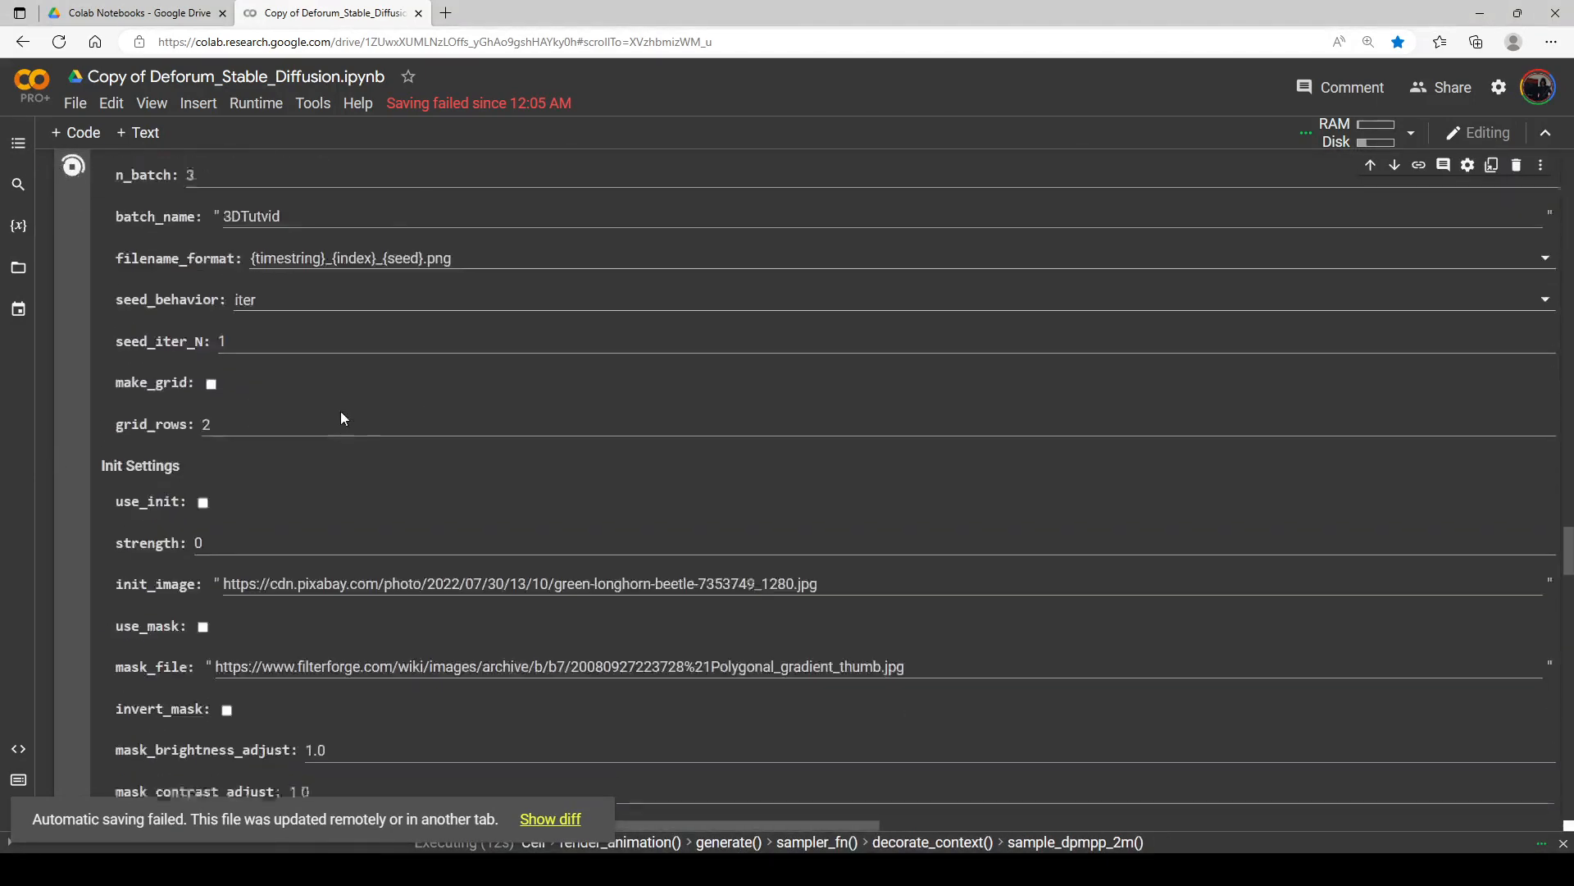
{"action": "scroll", "coordinate": [343, 418], "scroll_direction": "up", "scroll_amount": 5}
{"action": "scroll", "coordinate": [343, 418], "scroll_direction": "up", "scroll_amount": 15}
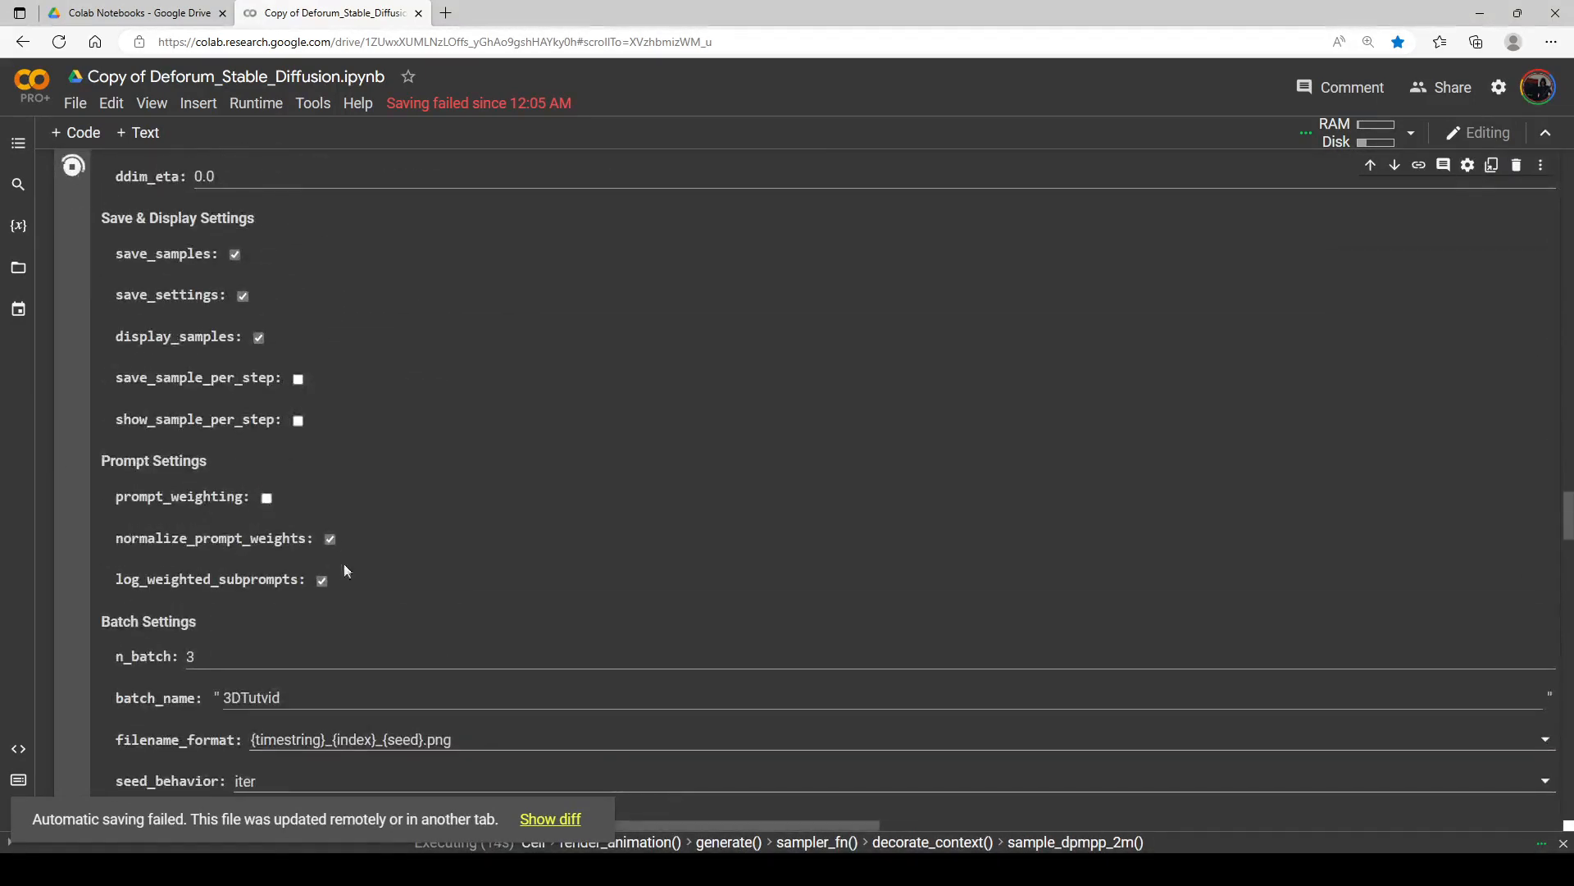
{"action": "scroll", "coordinate": [383, 557], "scroll_direction": "up", "scroll_amount": 13}
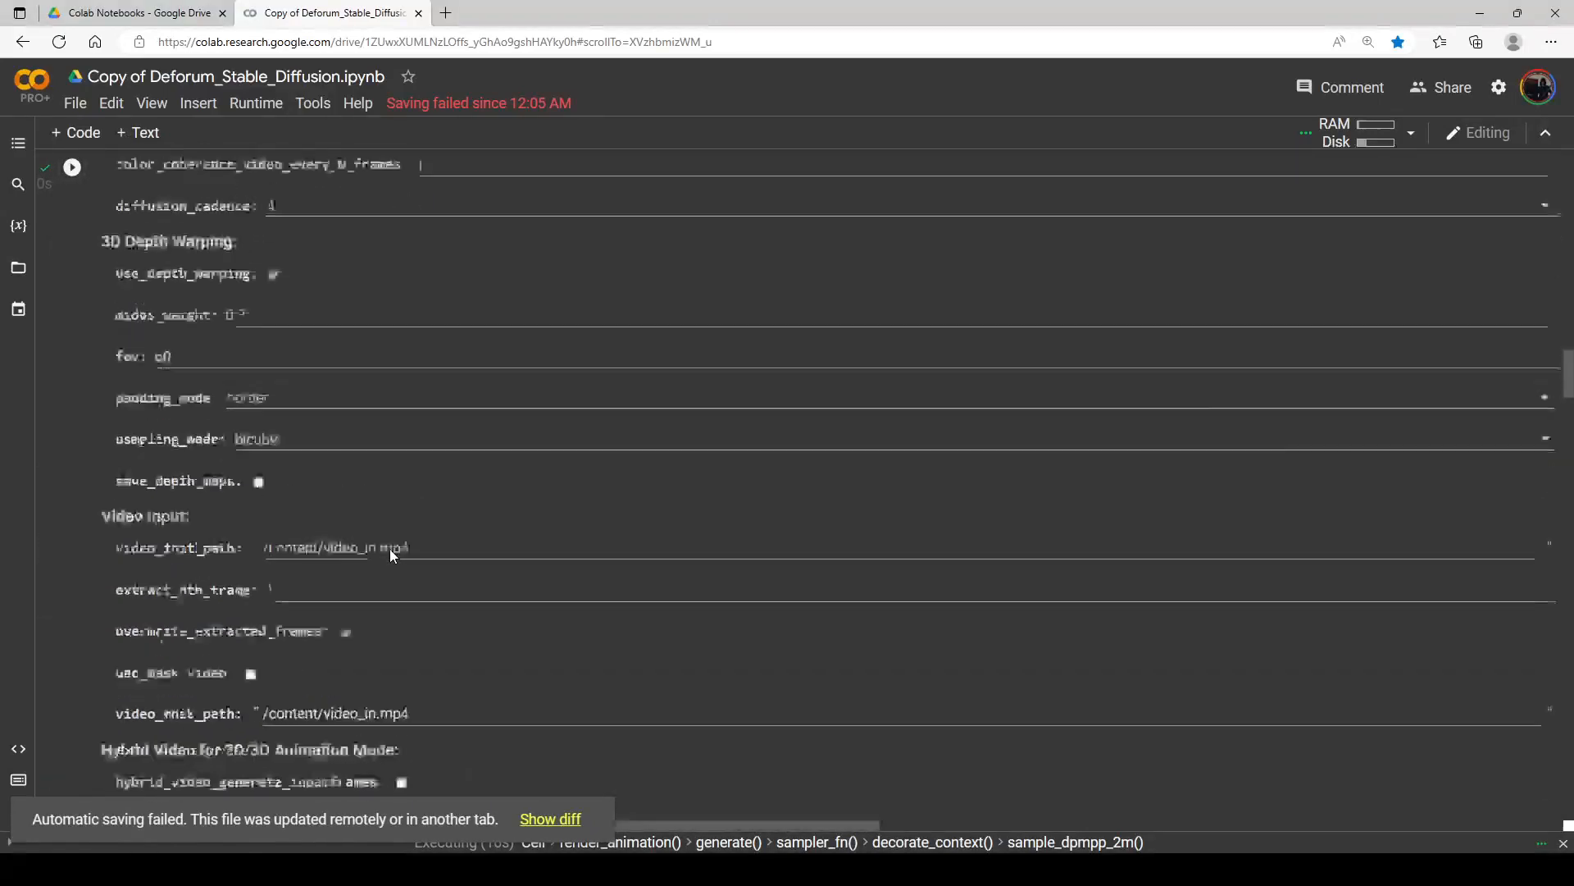
{"action": "scroll", "coordinate": [344, 533], "scroll_direction": "down", "scroll_amount": 7}
{"action": "scroll", "coordinate": [305, 517], "scroll_direction": "down", "scroll_amount": 10}
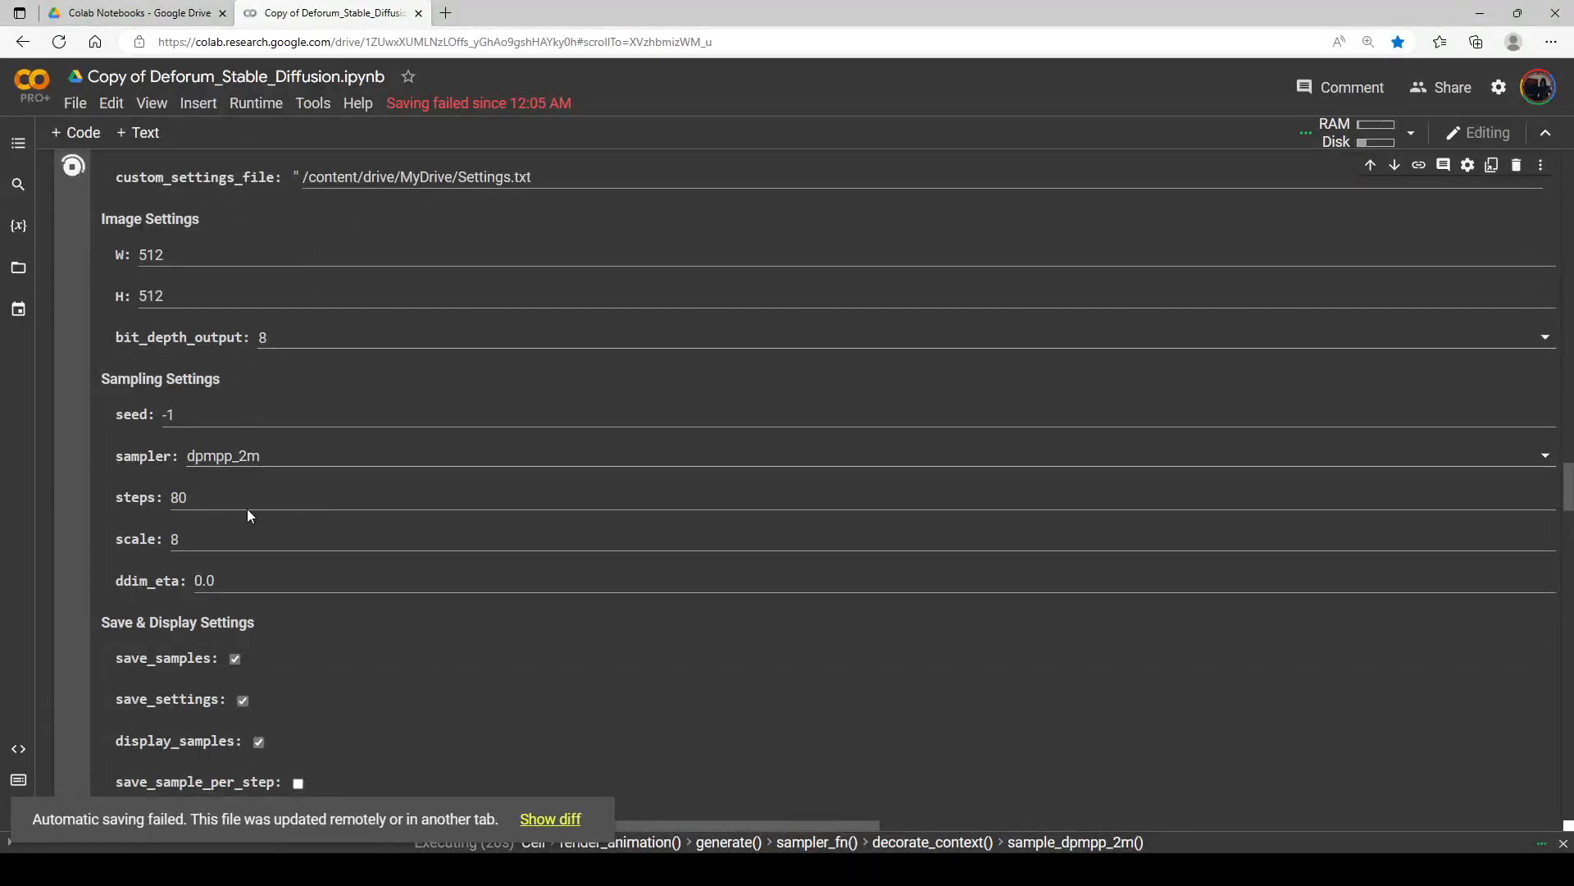
{"action": "scroll", "coordinate": [279, 449], "scroll_direction": "up", "scroll_amount": 1}
{"action": "scroll", "coordinate": [279, 450], "scroll_direction": "down", "scroll_amount": 2}
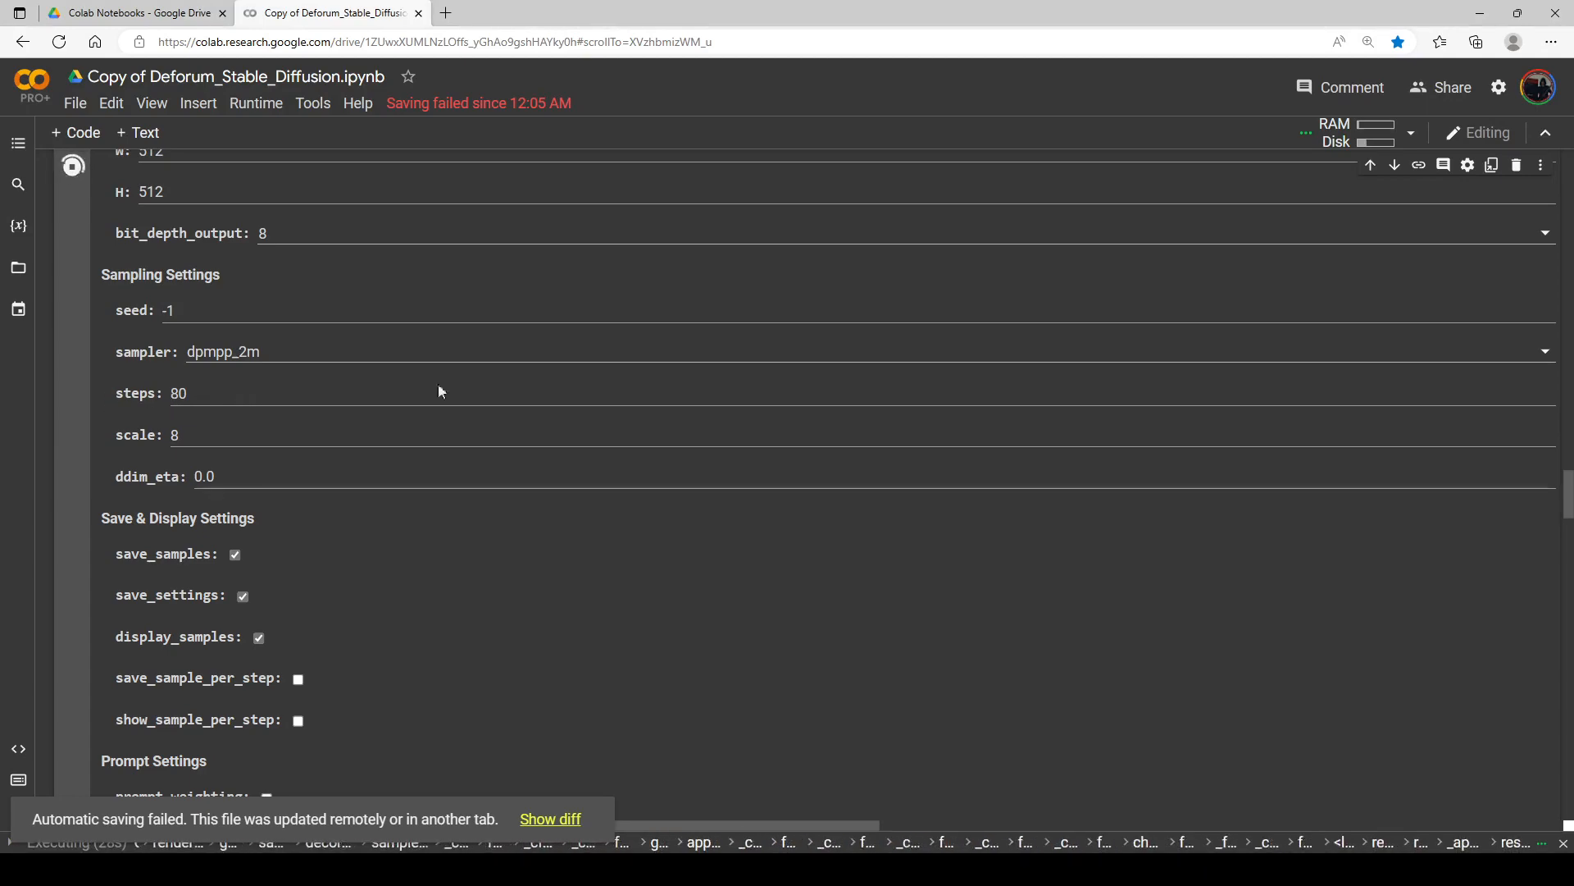
Step: Check the Load Settings cell's render output and examine the first generated castle frames
{"action": "scroll", "coordinate": [419, 428], "scroll_direction": "down", "scroll_amount": 20}
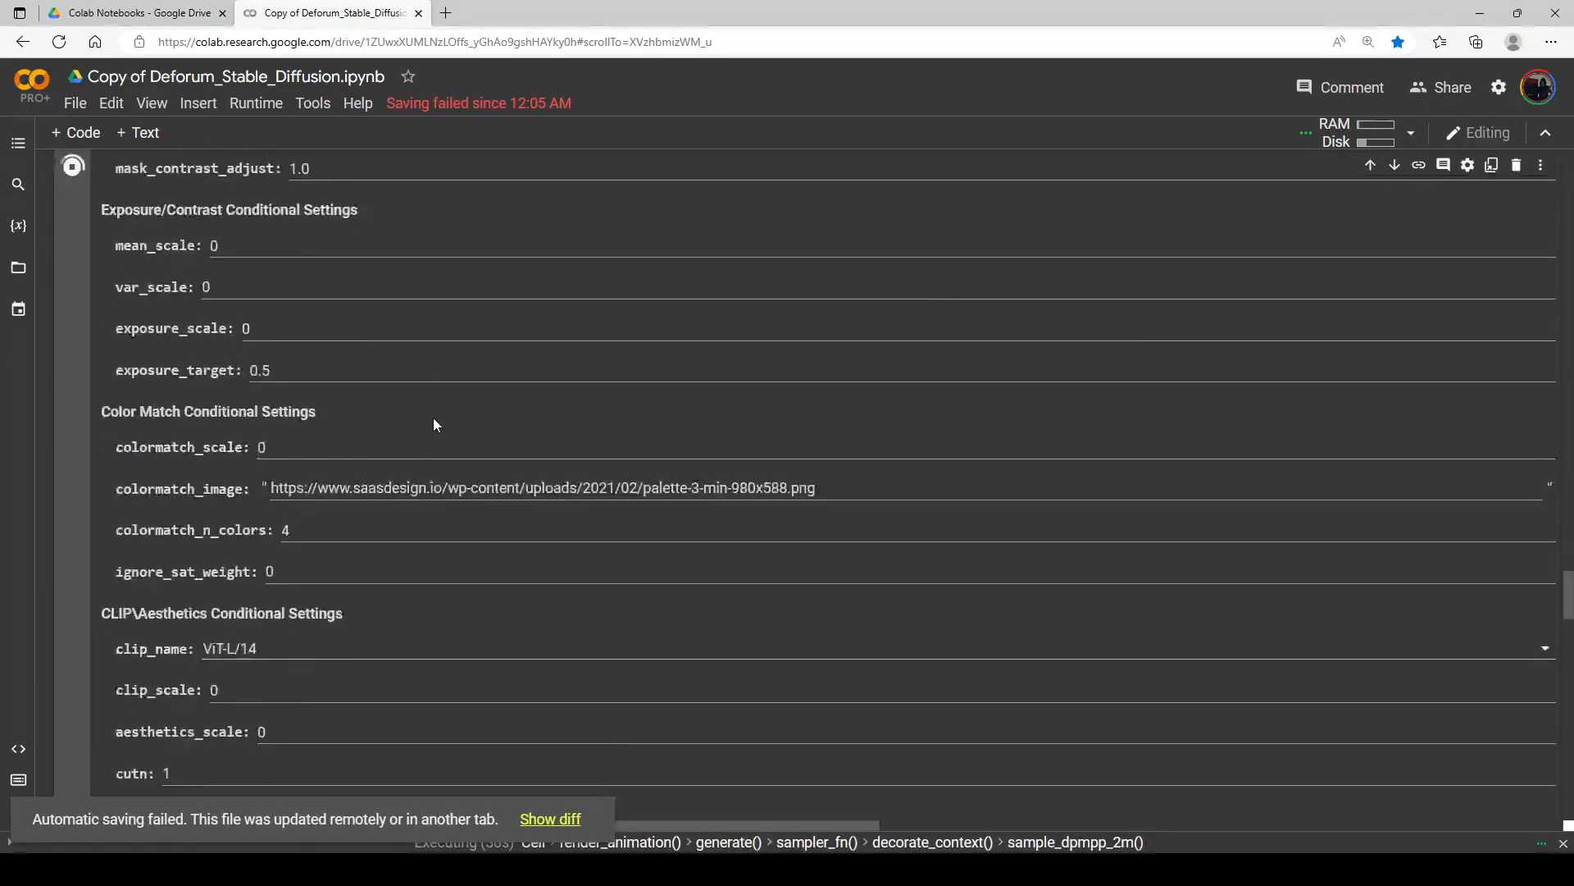
{"action": "scroll", "coordinate": [426, 425], "scroll_direction": "down", "scroll_amount": 8}
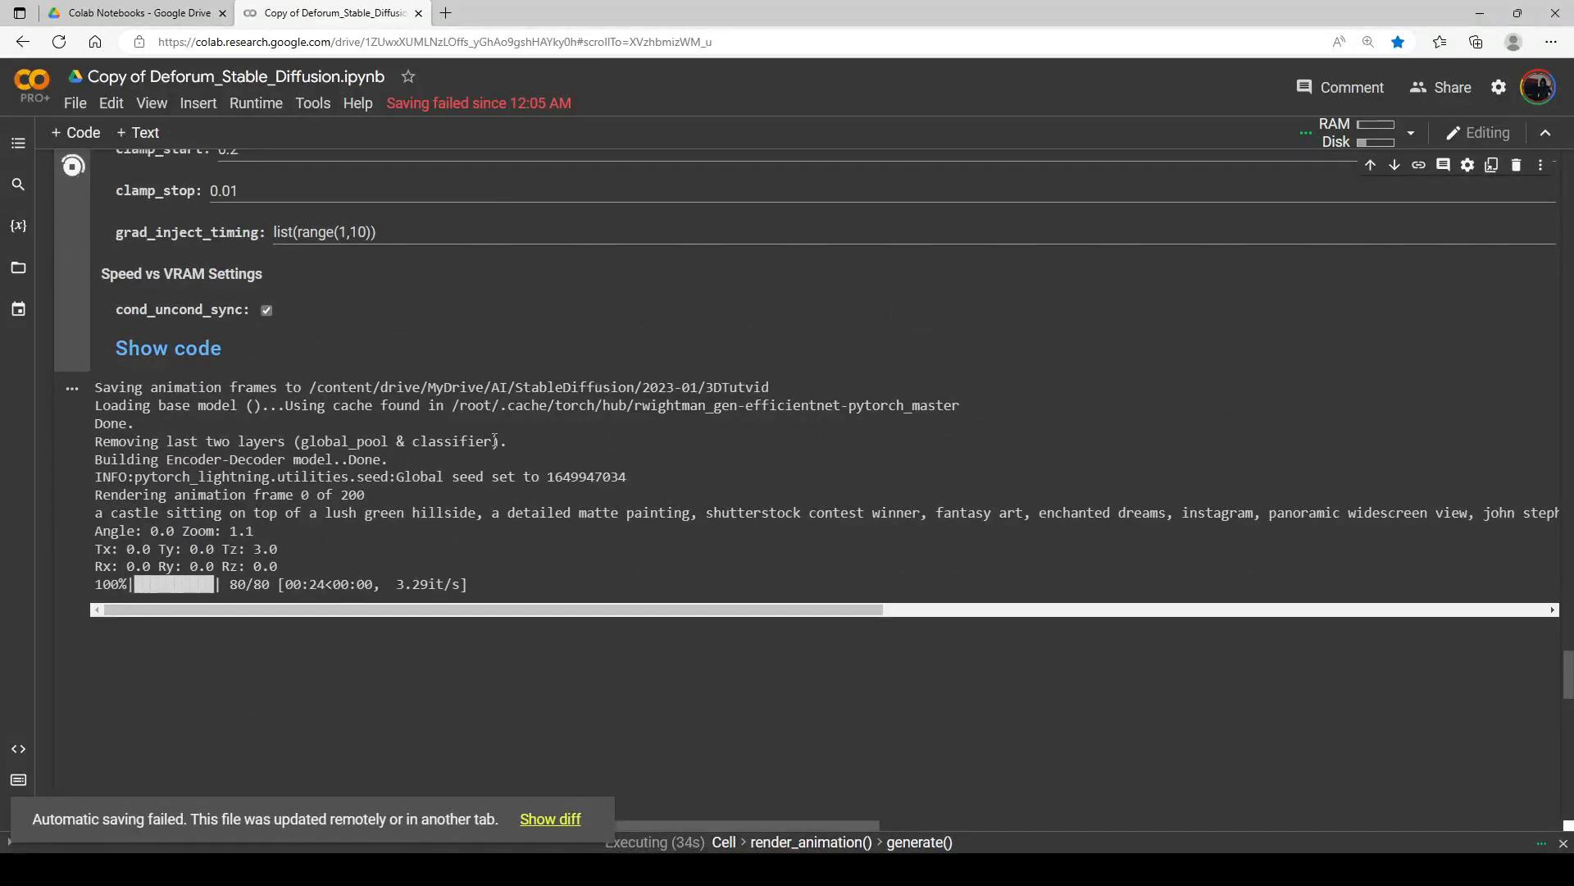
{"action": "scroll", "coordinate": [530, 451], "scroll_direction": "down", "scroll_amount": 3}
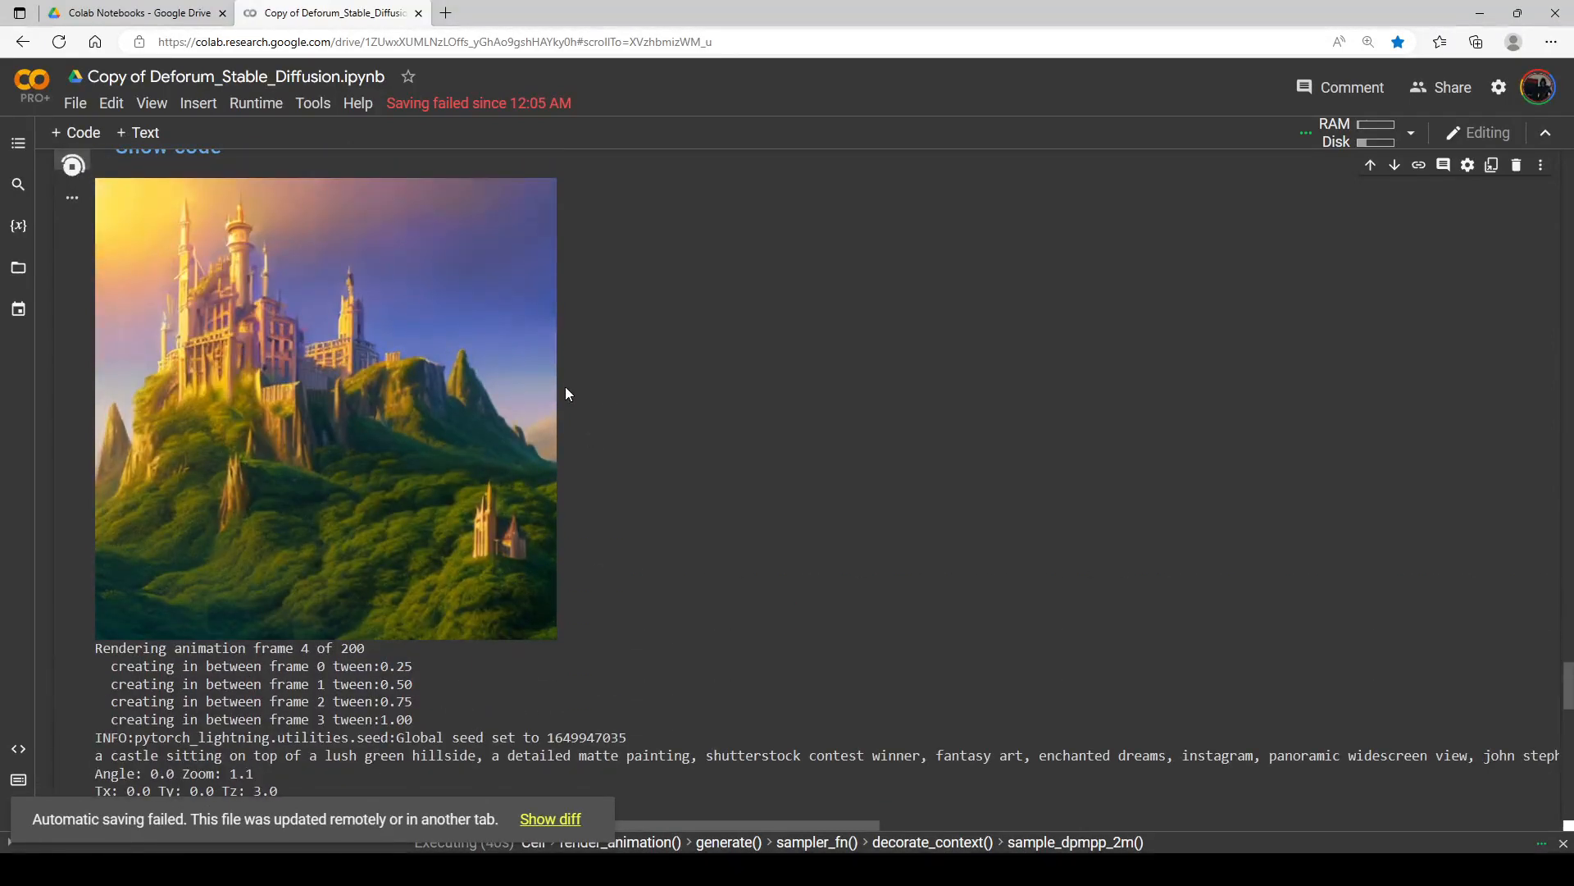
{"action": "scroll", "coordinate": [564, 388], "scroll_direction": "down", "scroll_amount": 1}
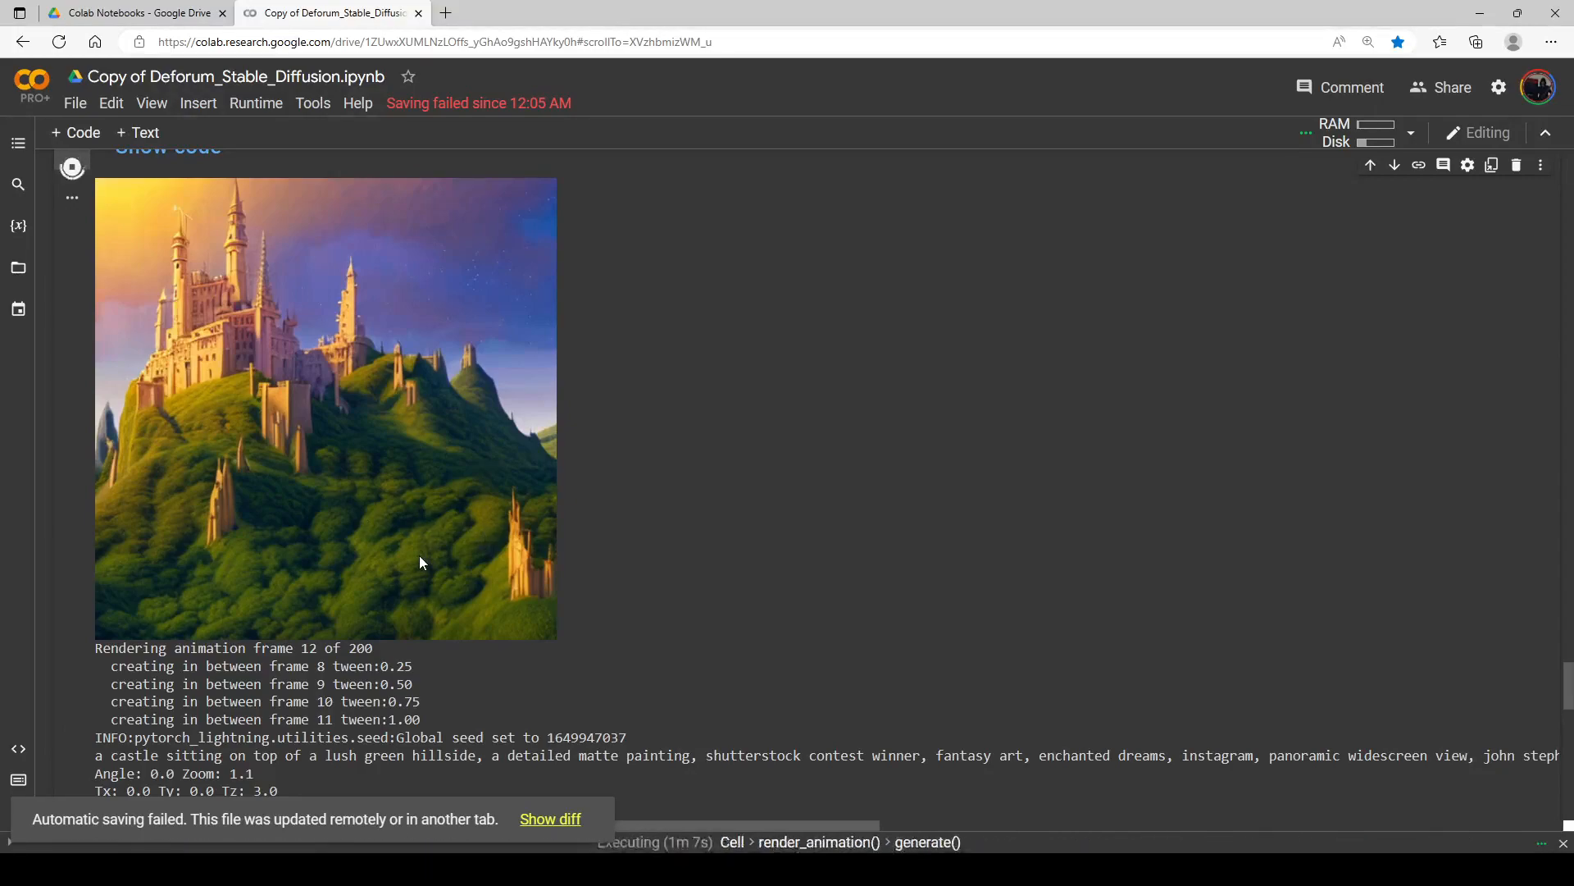
Step: Review the strength schedule, coherence and depth warping settings against the steps value, and return to the render output
{"action": "scroll", "coordinate": [475, 589], "scroll_direction": "up", "scroll_amount": 8}
{"action": "scroll", "coordinate": [476, 590], "scroll_direction": "up", "scroll_amount": 15}
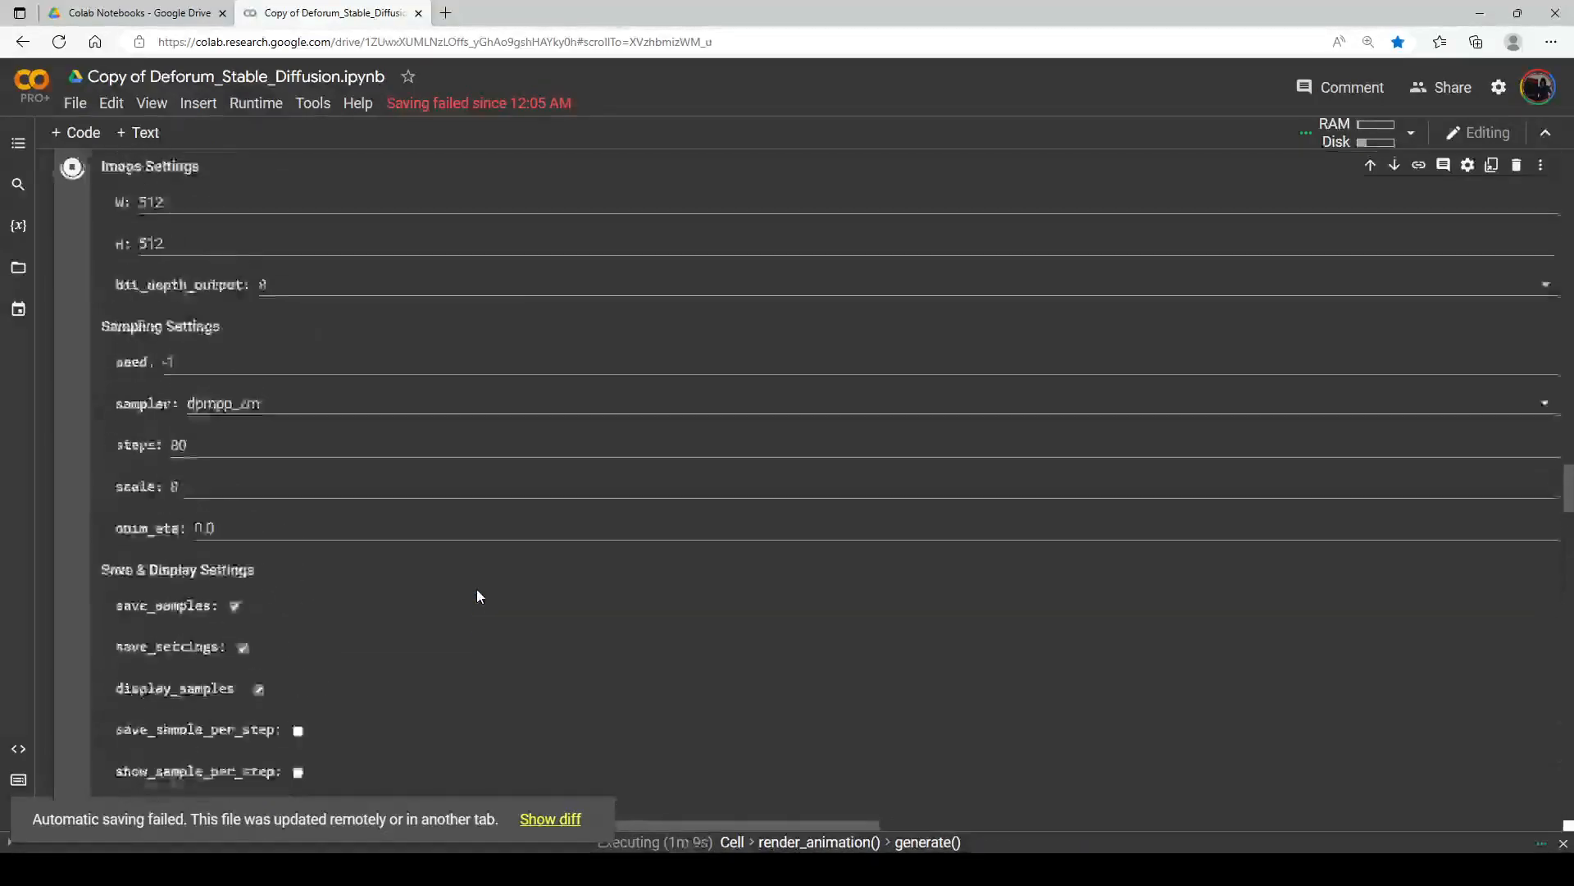
{"action": "scroll", "coordinate": [478, 591], "scroll_direction": "up", "scroll_amount": 15}
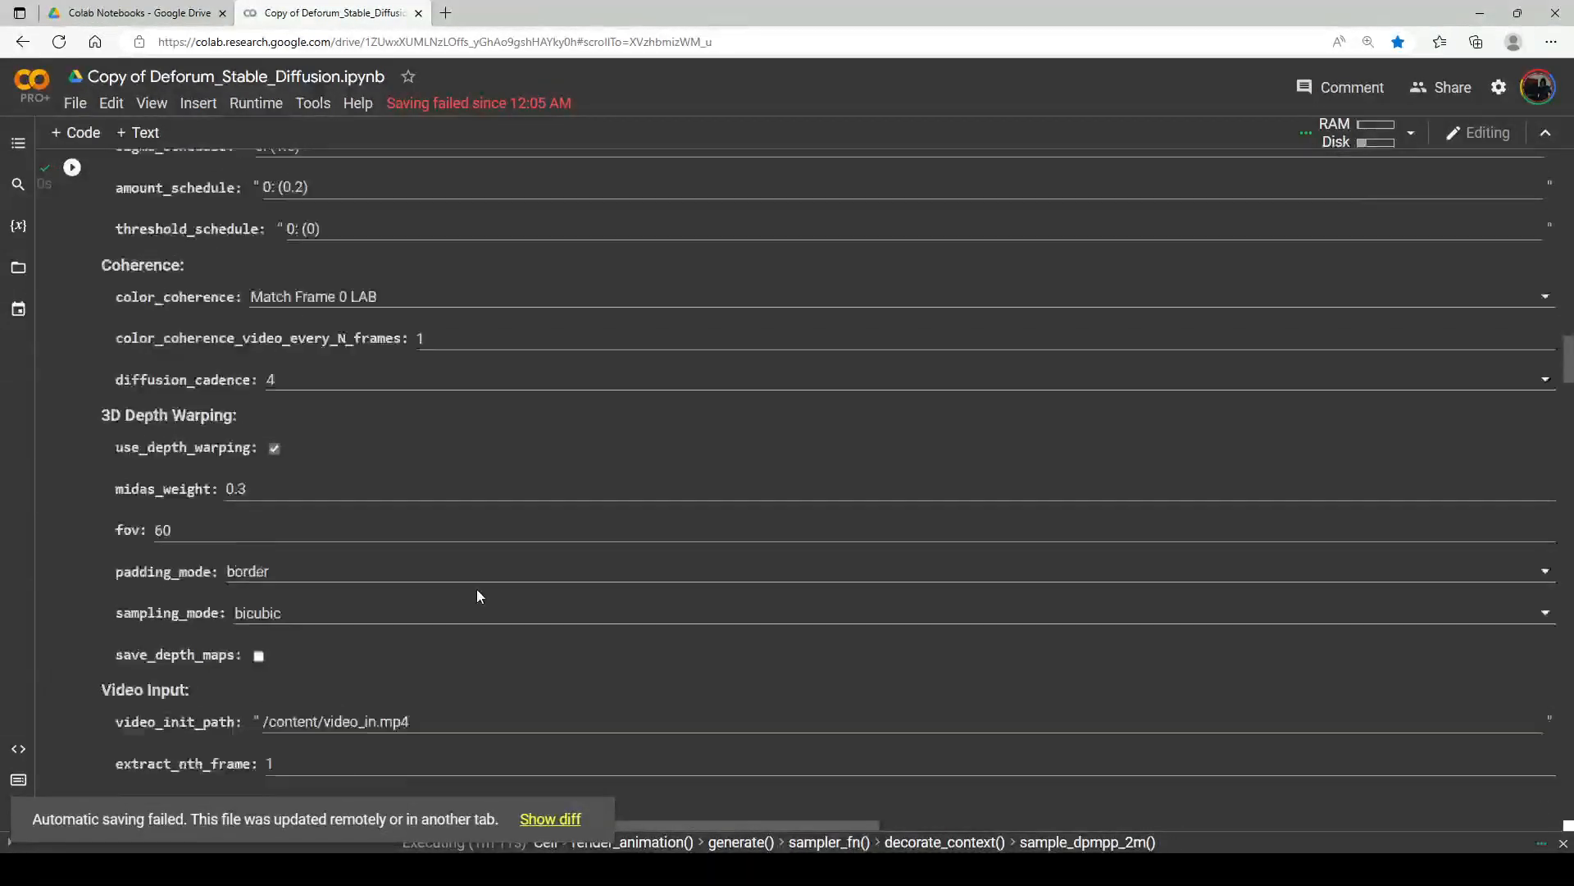
{"action": "scroll", "coordinate": [478, 589], "scroll_direction": "up", "scroll_amount": 5}
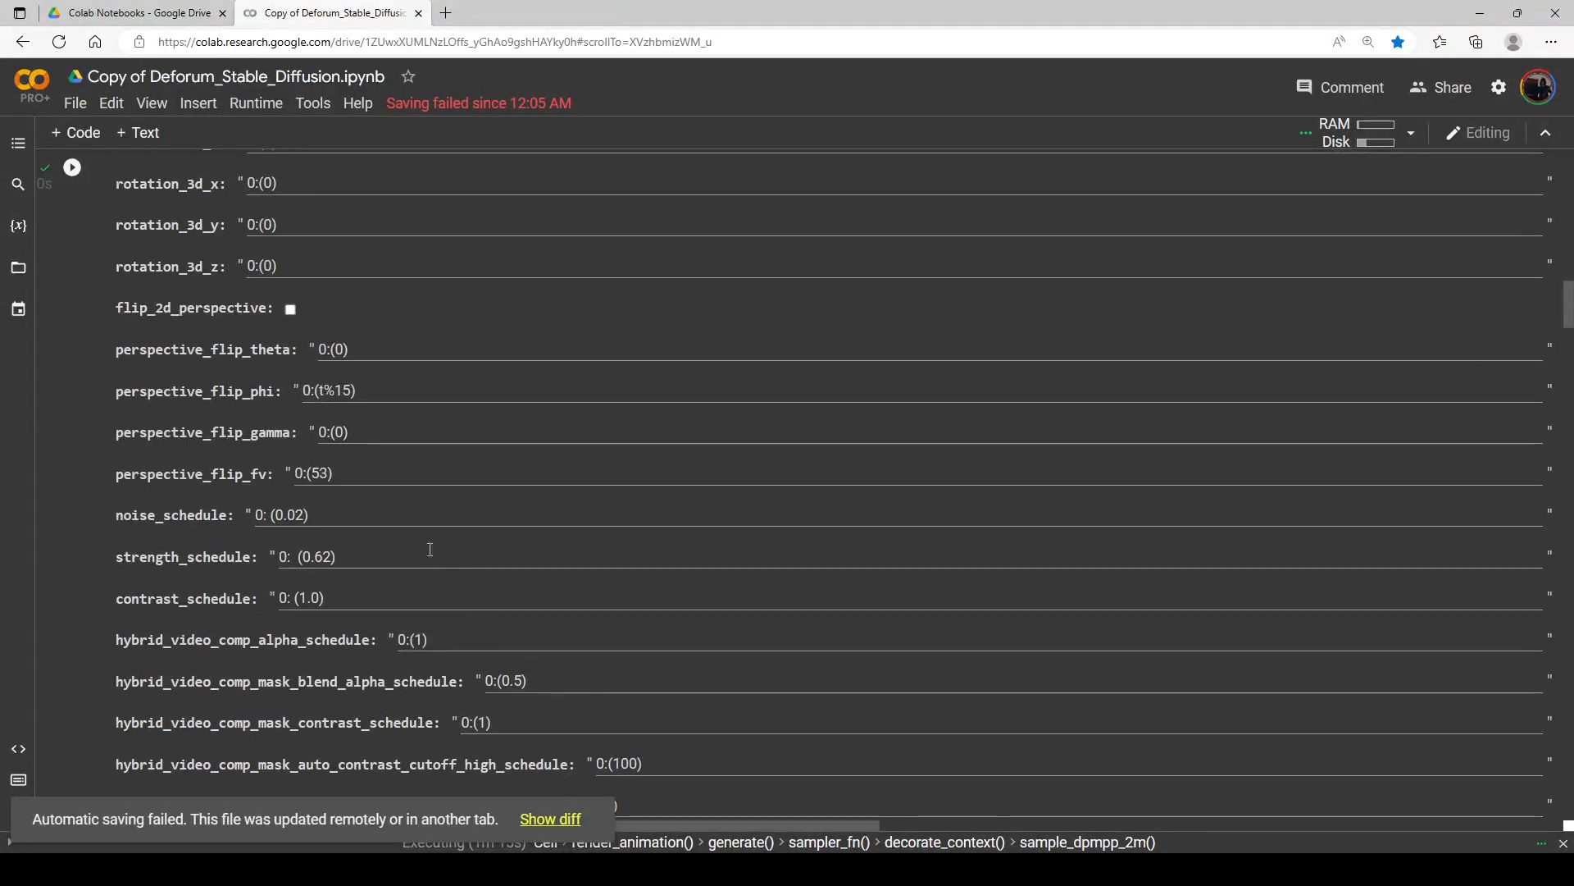
{"action": "scroll", "coordinate": [398, 486], "scroll_direction": "down", "scroll_amount": 20}
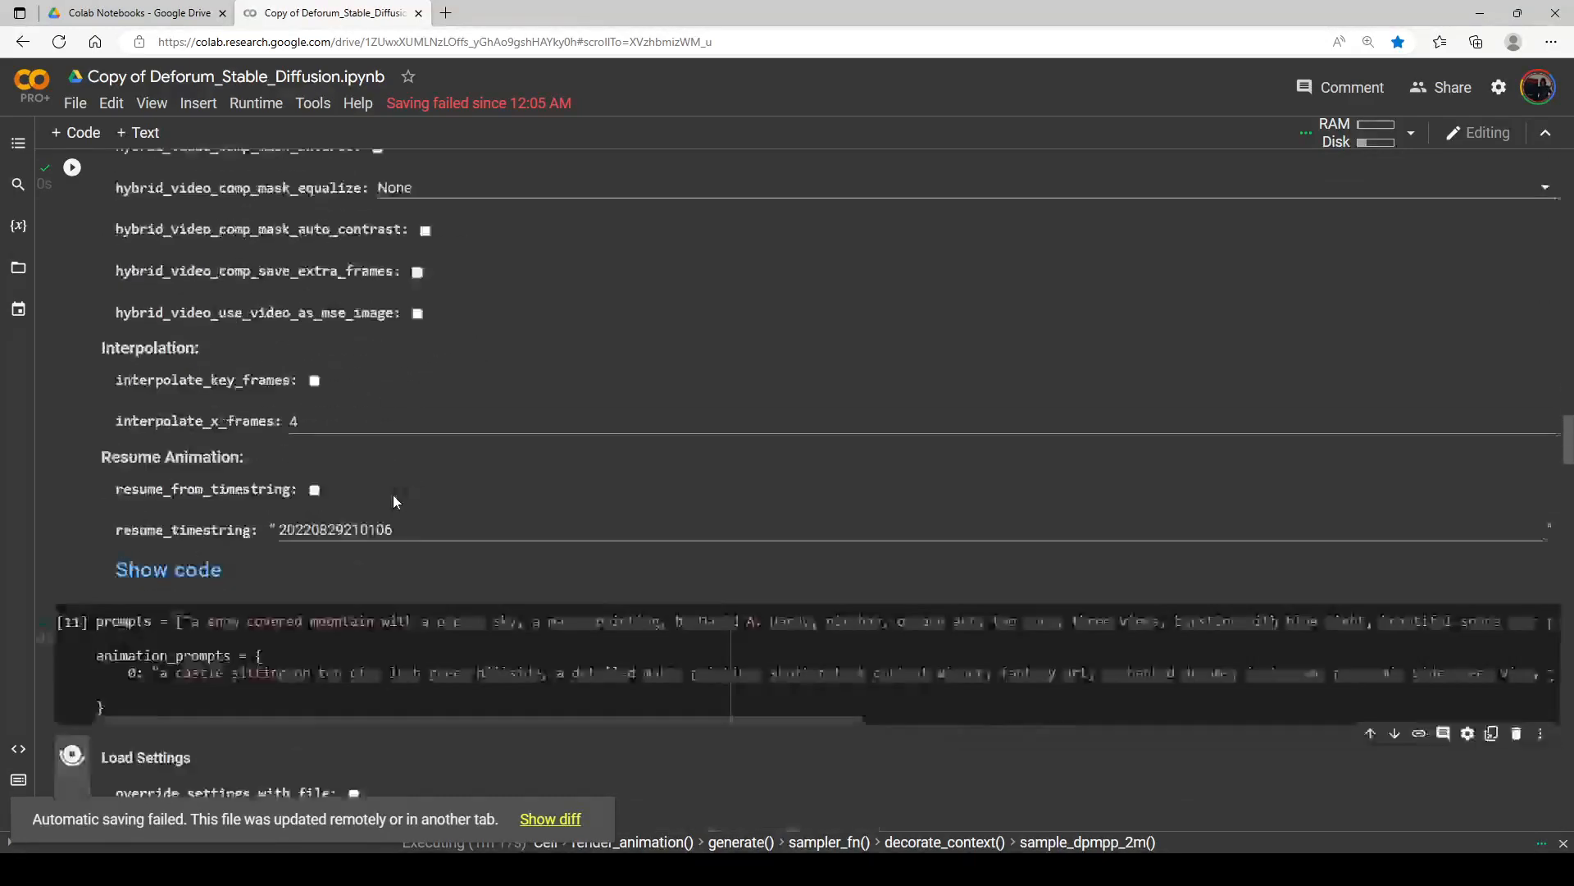
{"action": "scroll", "coordinate": [394, 502], "scroll_direction": "down", "scroll_amount": 15}
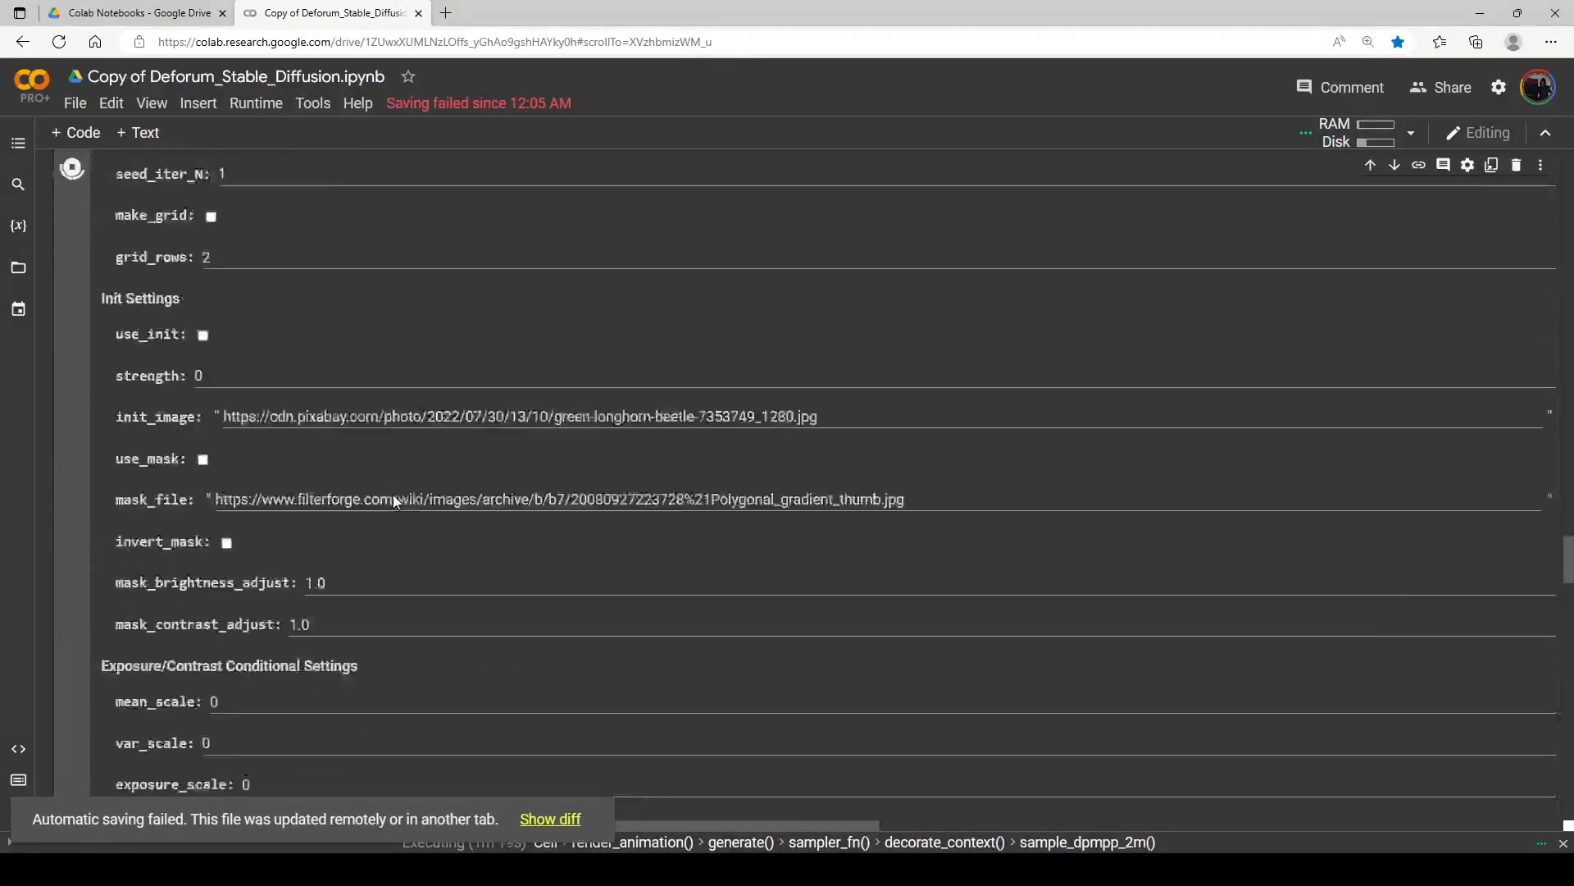
{"action": "scroll", "coordinate": [393, 502], "scroll_direction": "down", "scroll_amount": 15}
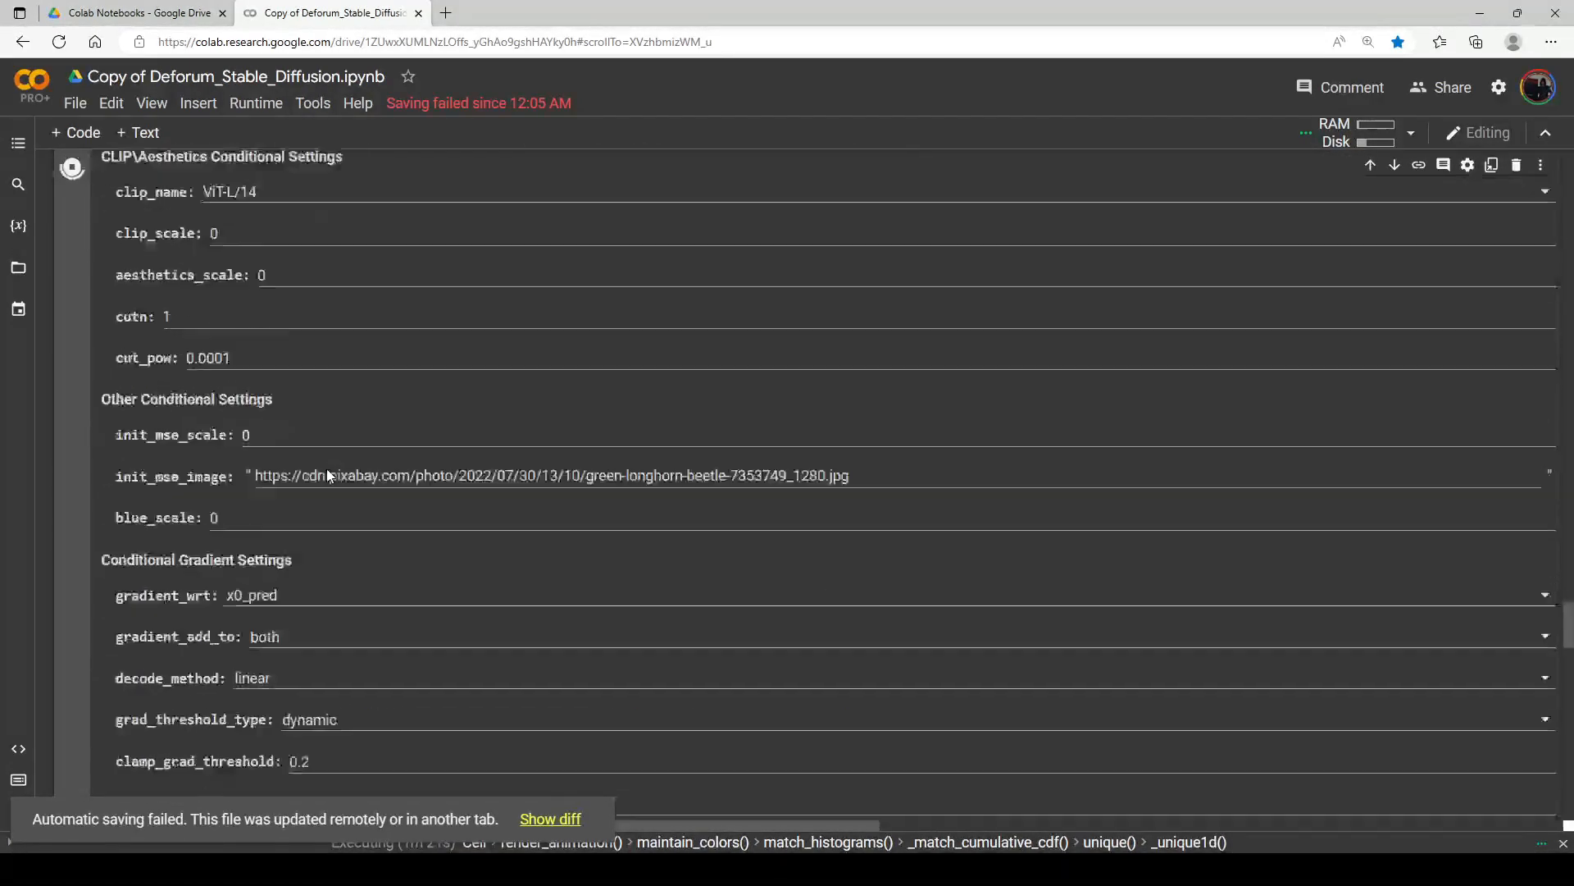
{"action": "scroll", "coordinate": [328, 469], "scroll_direction": "down", "scroll_amount": 7}
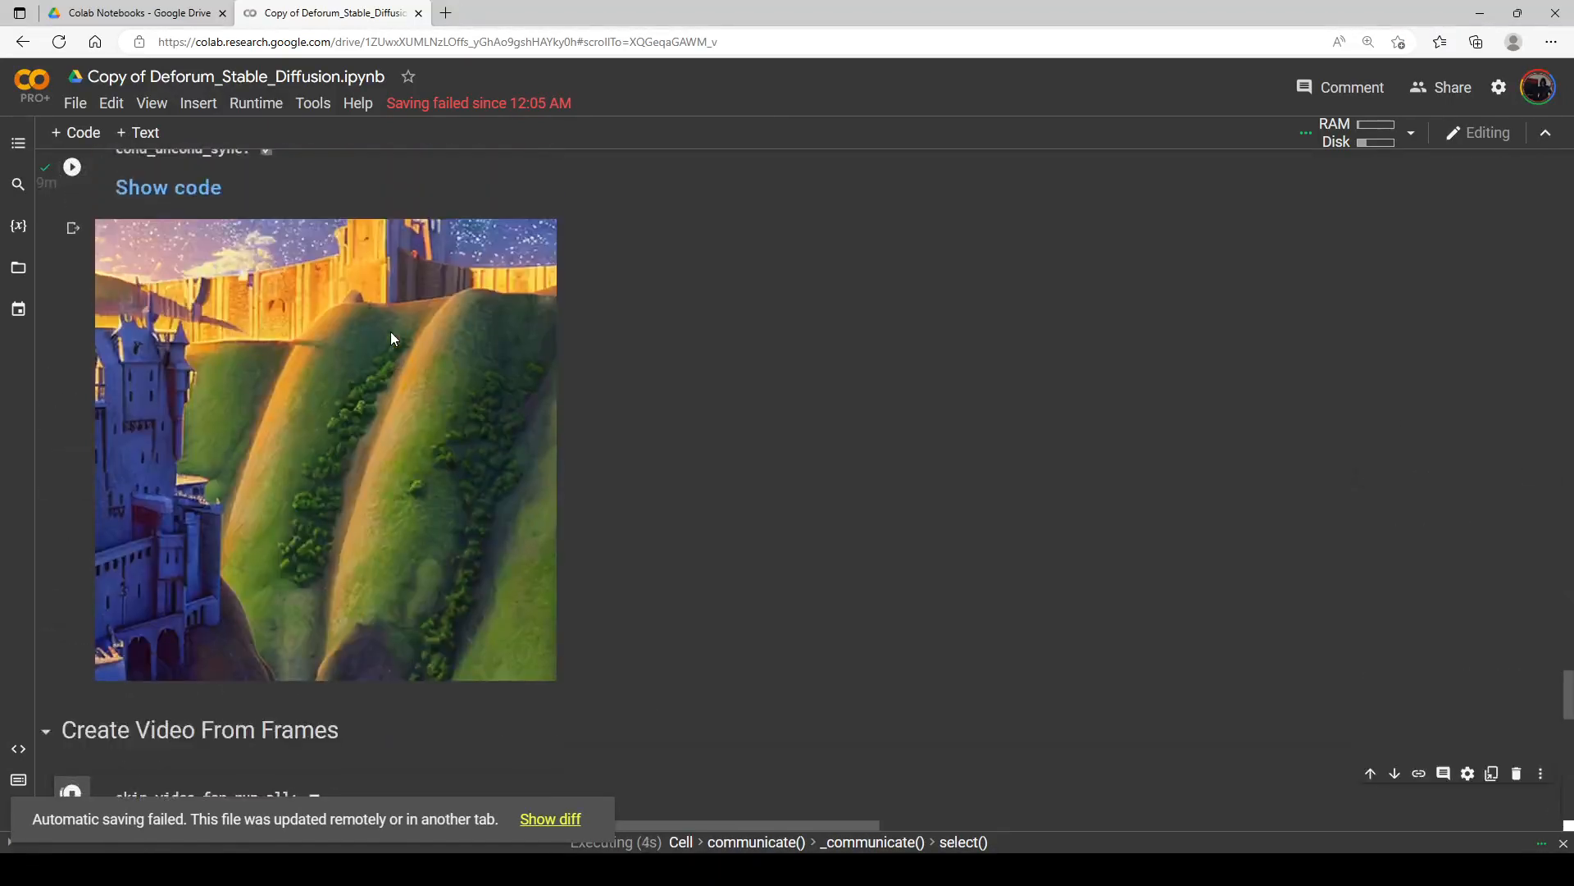
Step: Examine the finished render and the Create Video From Frames output, and play the compiled castle video
{"action": "scroll", "coordinate": [391, 331], "scroll_direction": "down", "scroll_amount": 7}
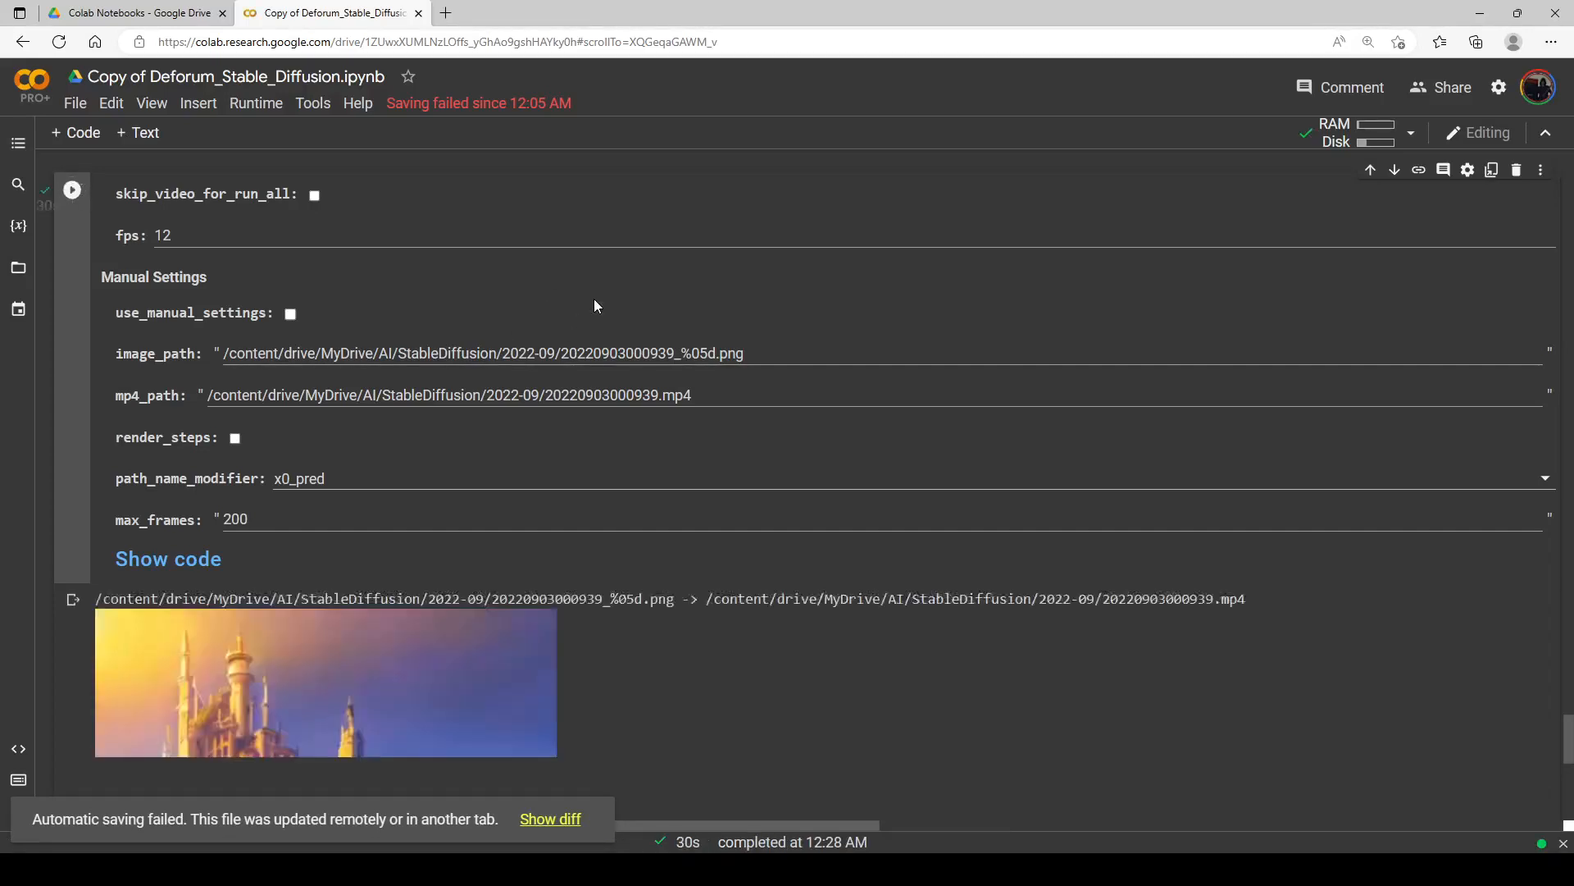
{"action": "scroll", "coordinate": [593, 298], "scroll_direction": "down", "scroll_amount": 4}
{"action": "scroll", "coordinate": [597, 302], "scroll_direction": "down", "scroll_amount": 1}
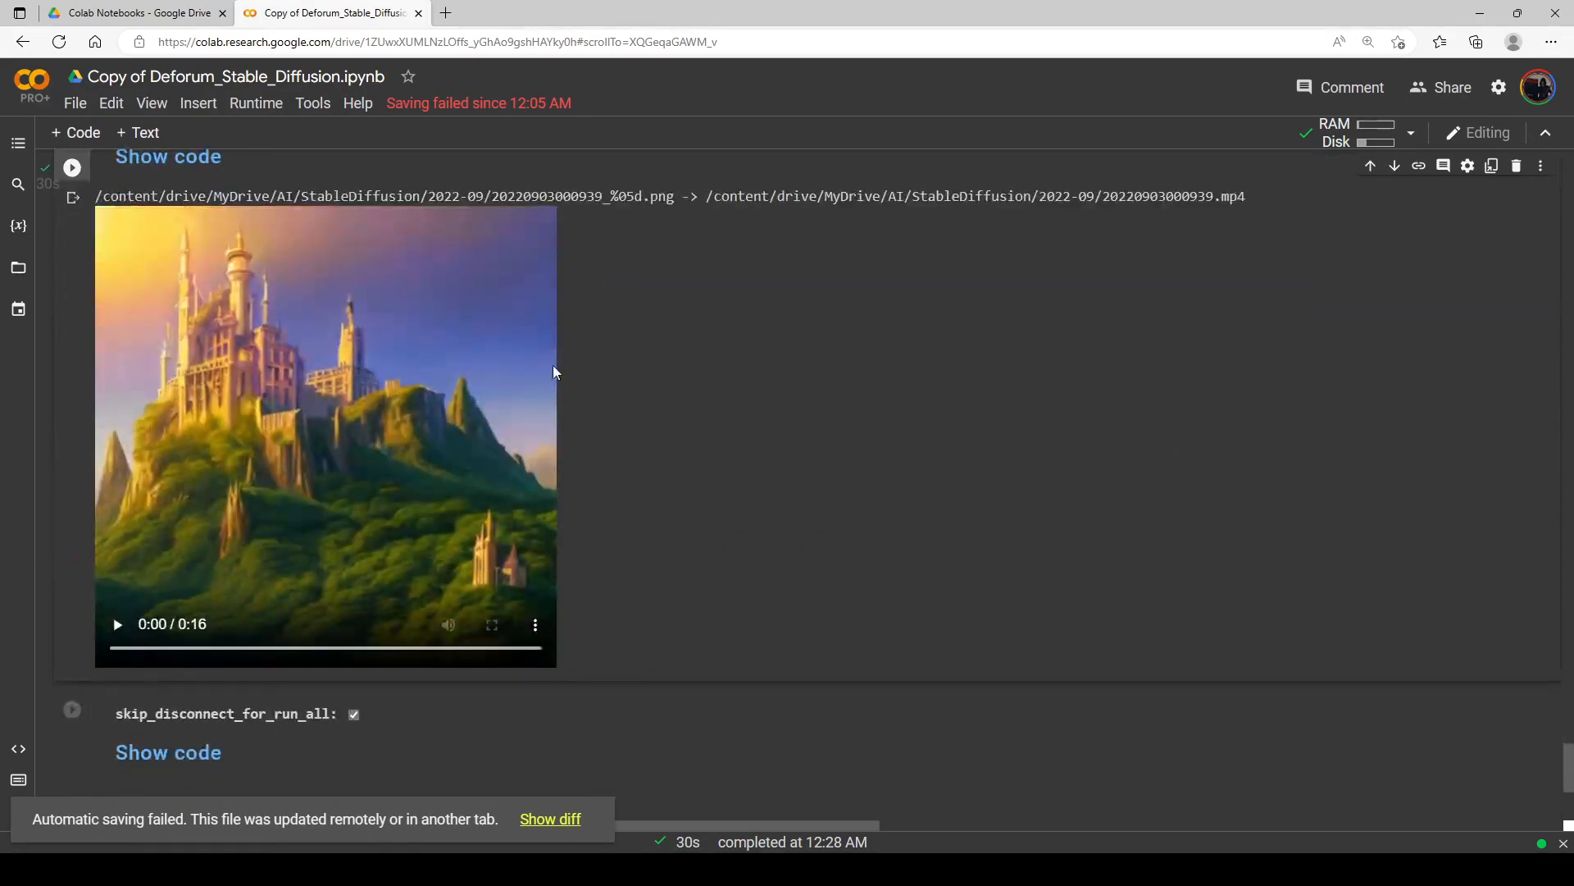
{"action": "left_click", "coordinate": [117, 628]}
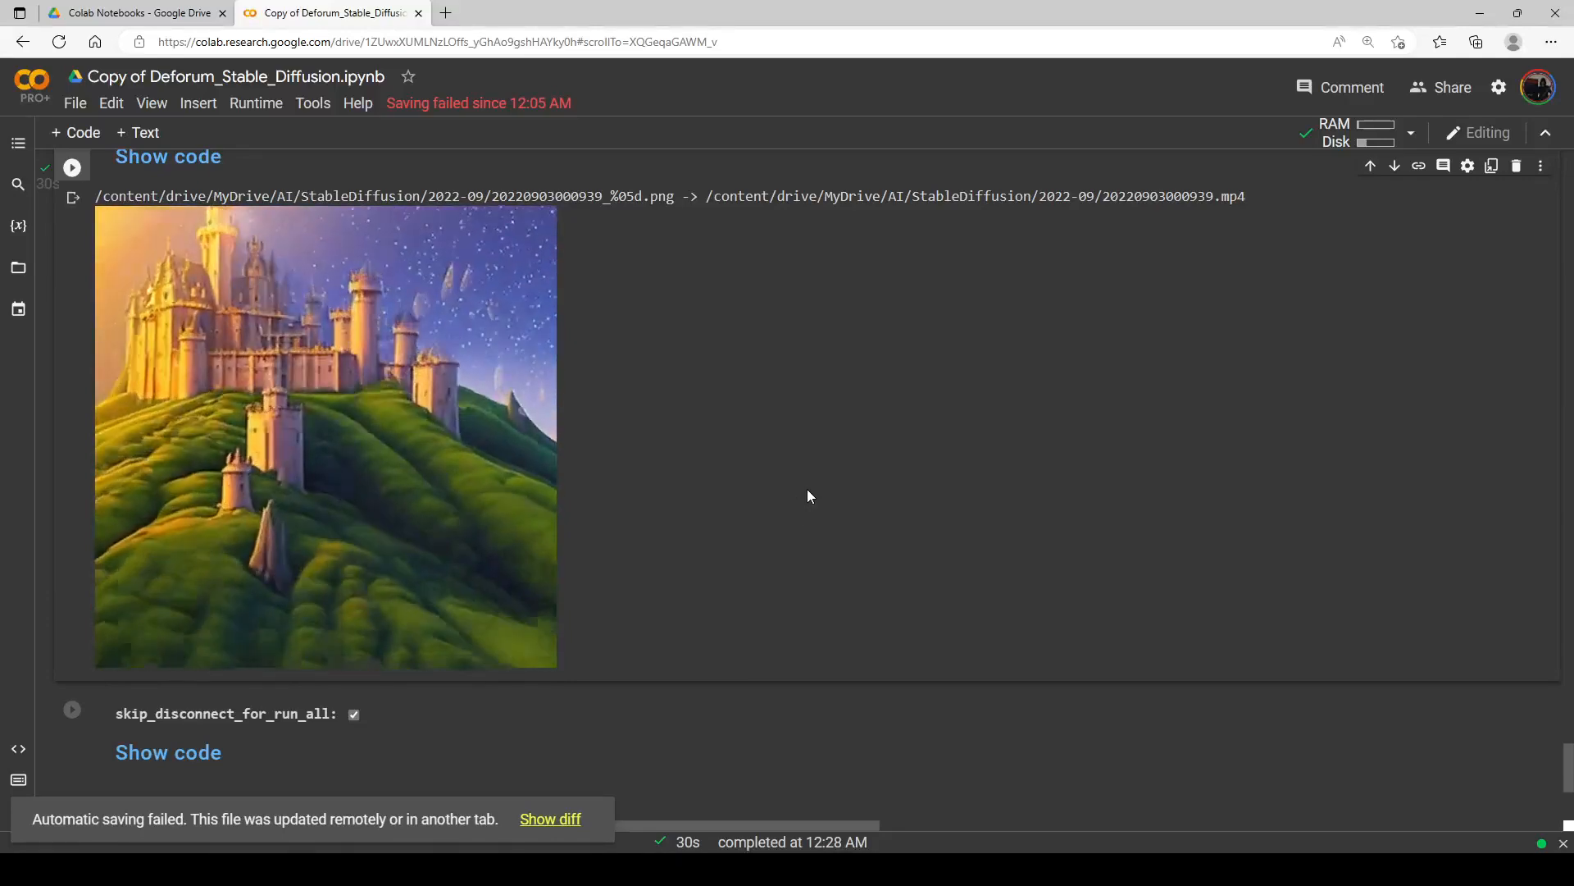
{"action": "mouse_move", "coordinate": [440, 483]}
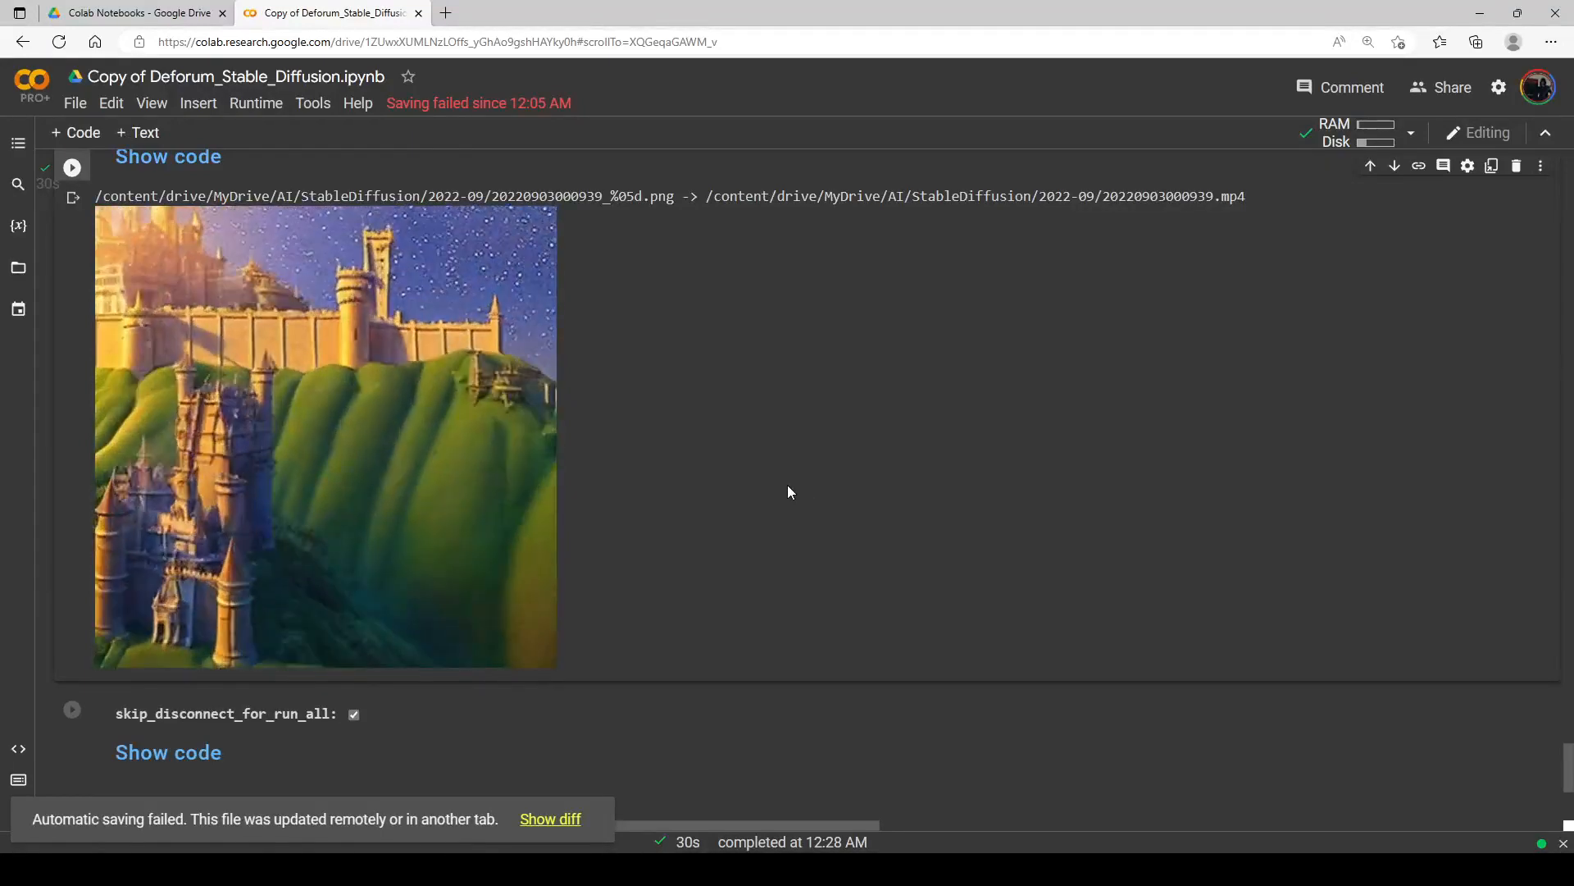
{"action": "mouse_move", "coordinate": [539, 406]}
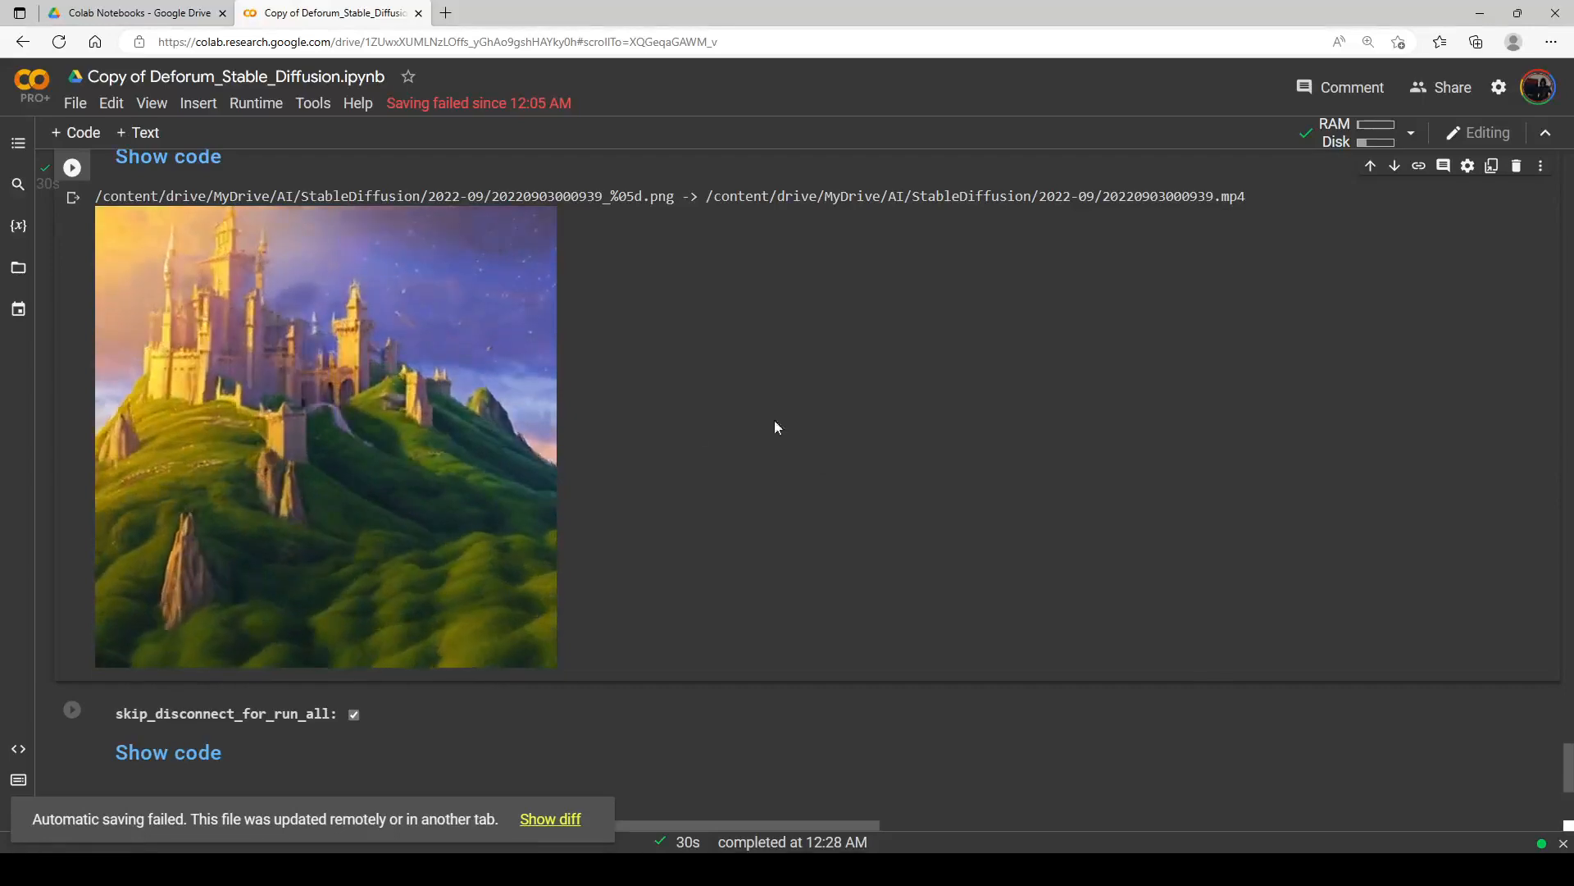
Step: Review the image and sampling settings used for the finished render, including the sampler, steps and scale
{"action": "scroll", "coordinate": [440, 418], "scroll_direction": "up", "scroll_amount": 5}
{"action": "scroll", "coordinate": [439, 418], "scroll_direction": "up", "scroll_amount": 15}
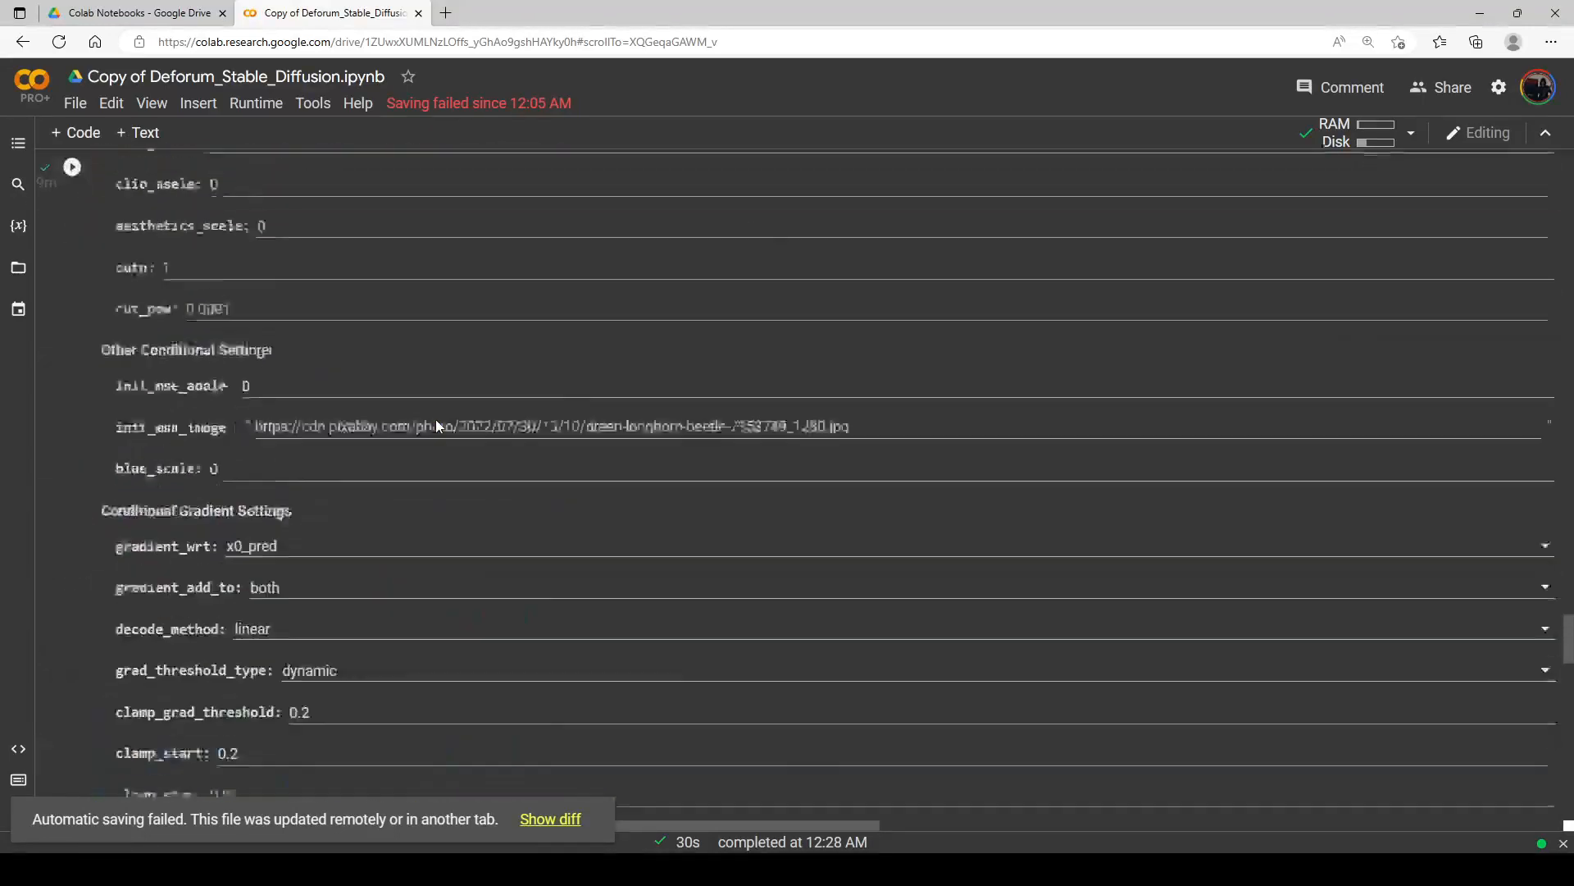
{"action": "scroll", "coordinate": [360, 426], "scroll_direction": "up", "scroll_amount": 10}
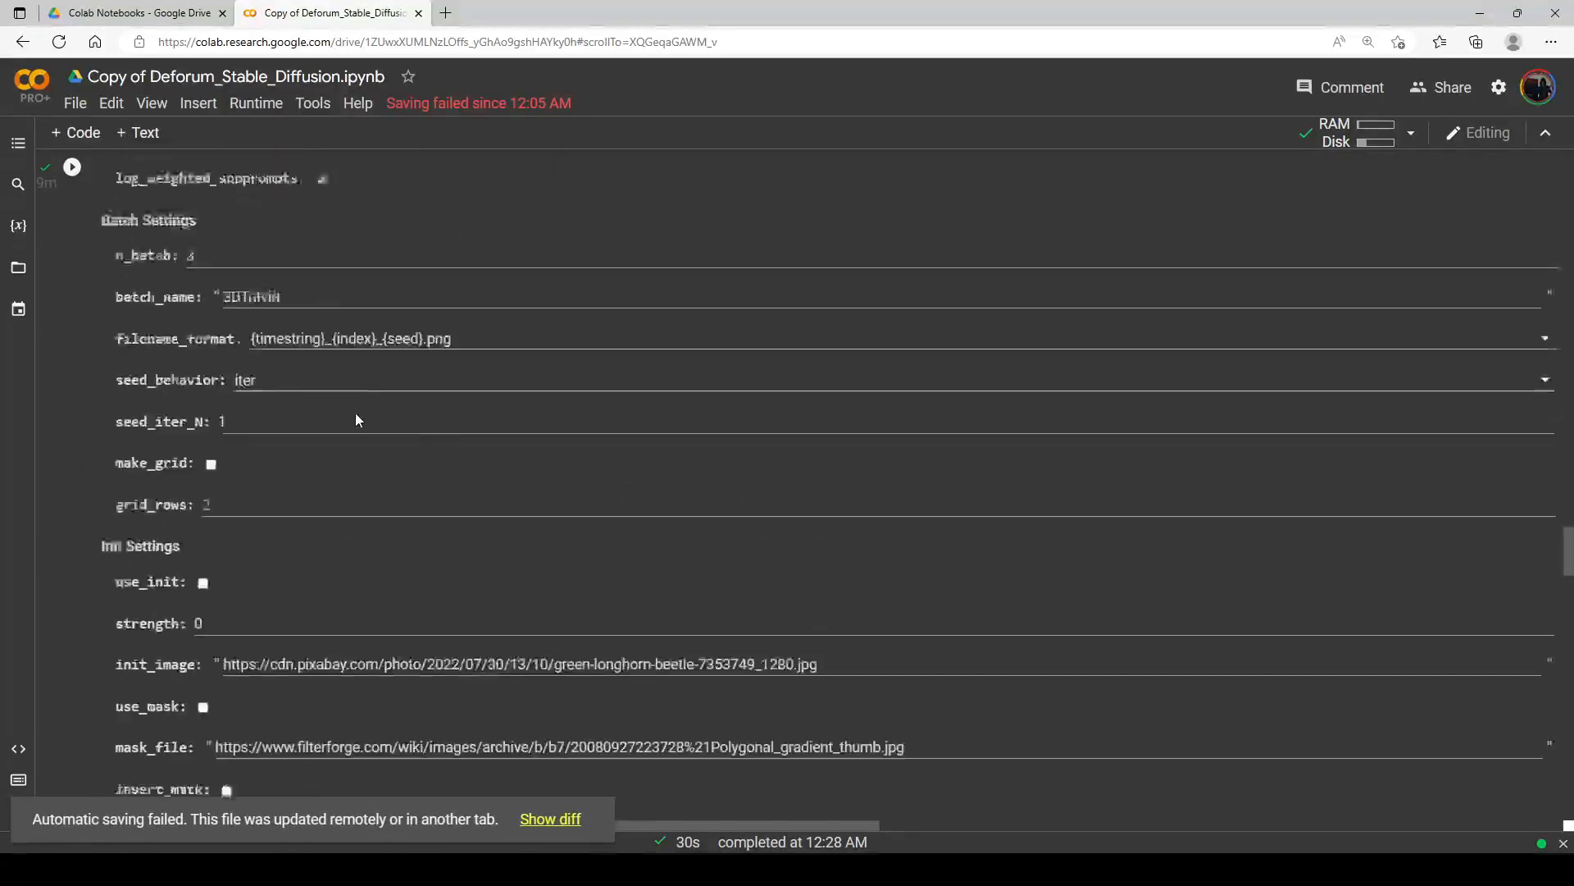
{"action": "scroll", "coordinate": [341, 419], "scroll_direction": "up", "scroll_amount": 5}
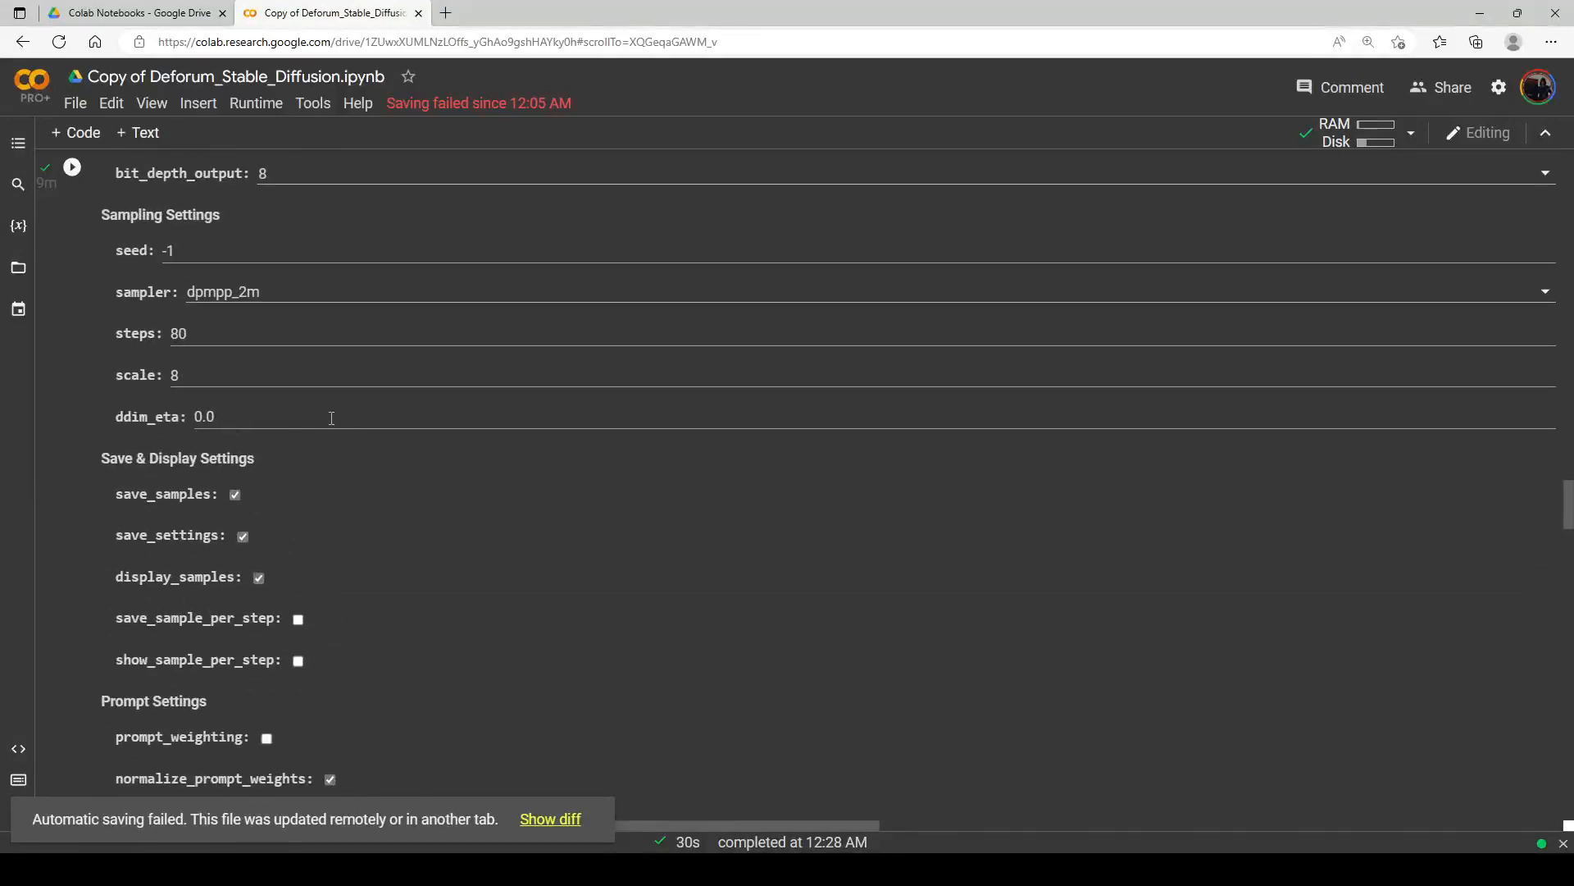
{"action": "scroll", "coordinate": [315, 451], "scroll_direction": "up", "scroll_amount": 3}
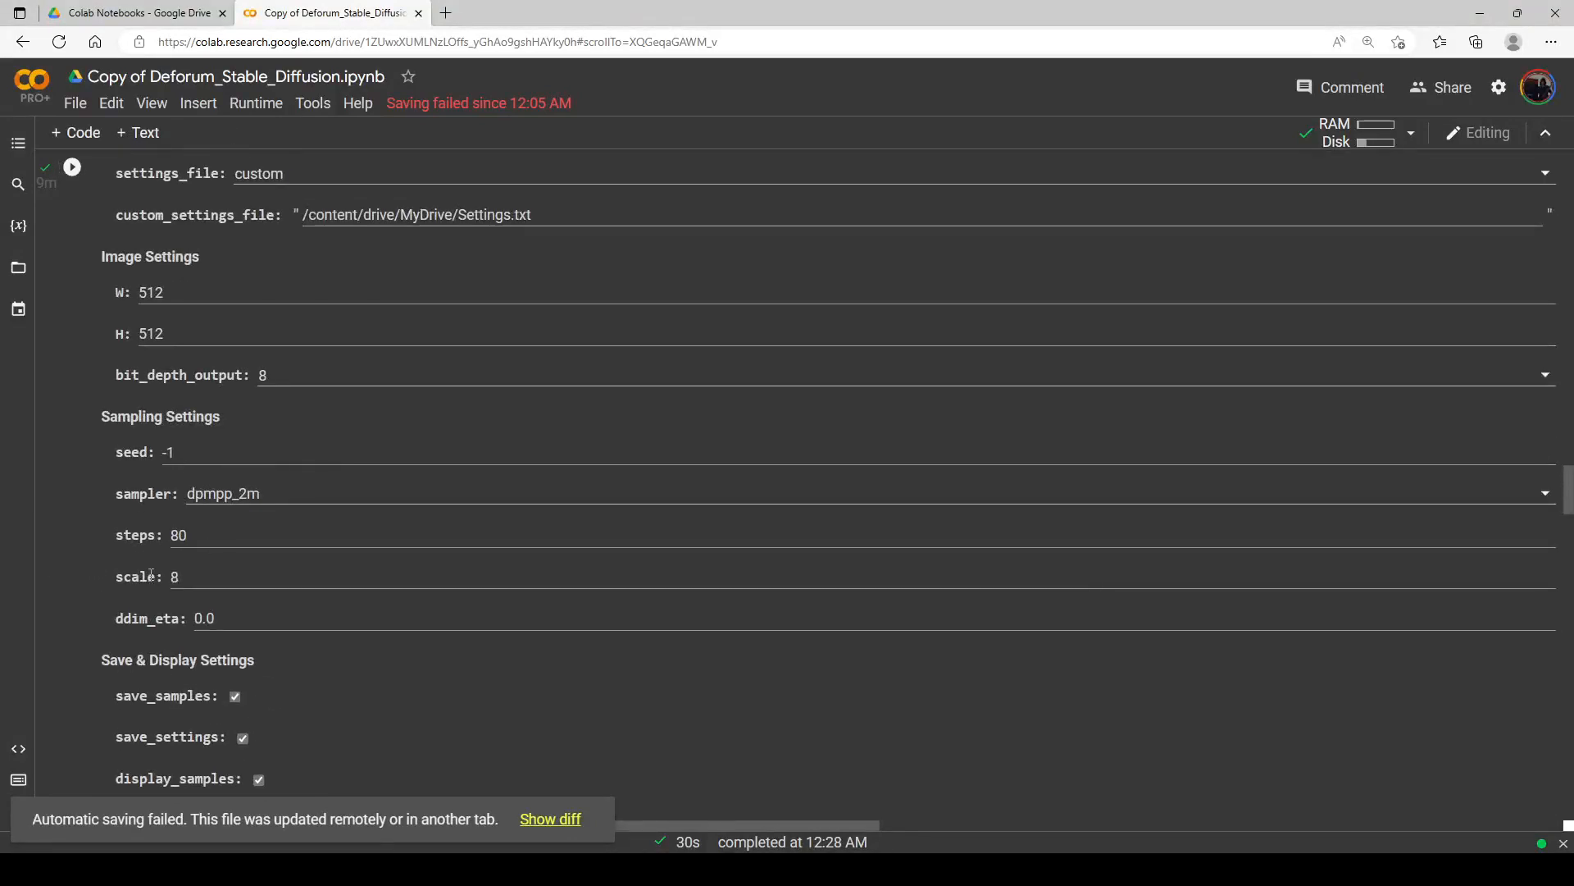
{"action": "scroll", "coordinate": [213, 573], "scroll_direction": "up", "scroll_amount": 2}
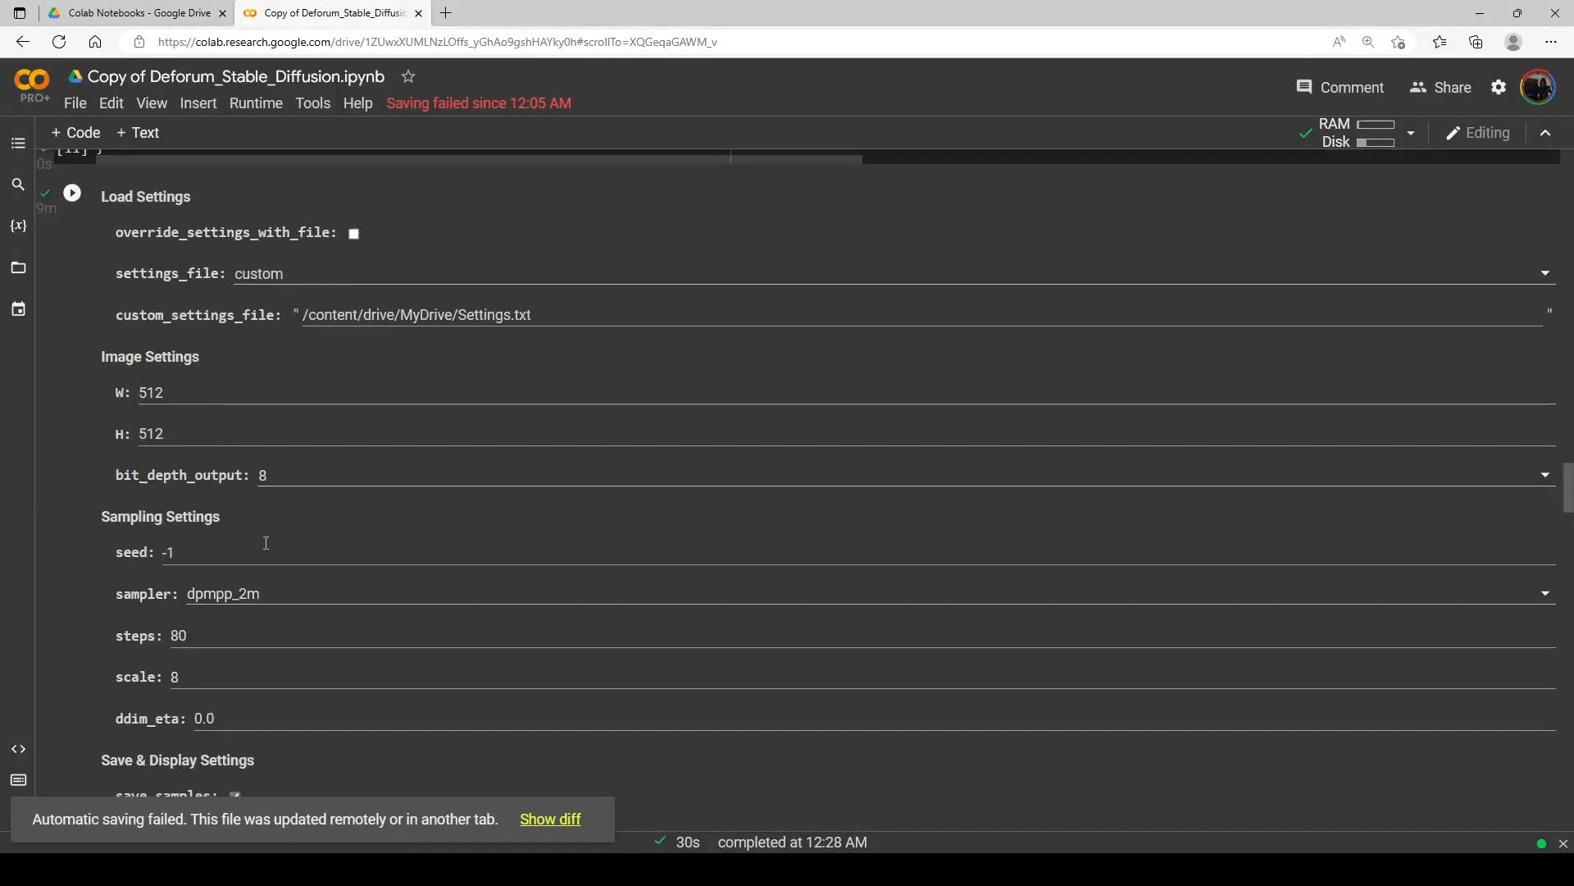
{"action": "scroll", "coordinate": [282, 561], "scroll_direction": "down", "scroll_amount": 2}
{"action": "scroll", "coordinate": [275, 510], "scroll_direction": "up", "scroll_amount": 2}
{"action": "scroll", "coordinate": [279, 502], "scroll_direction": "down", "scroll_amount": 16}
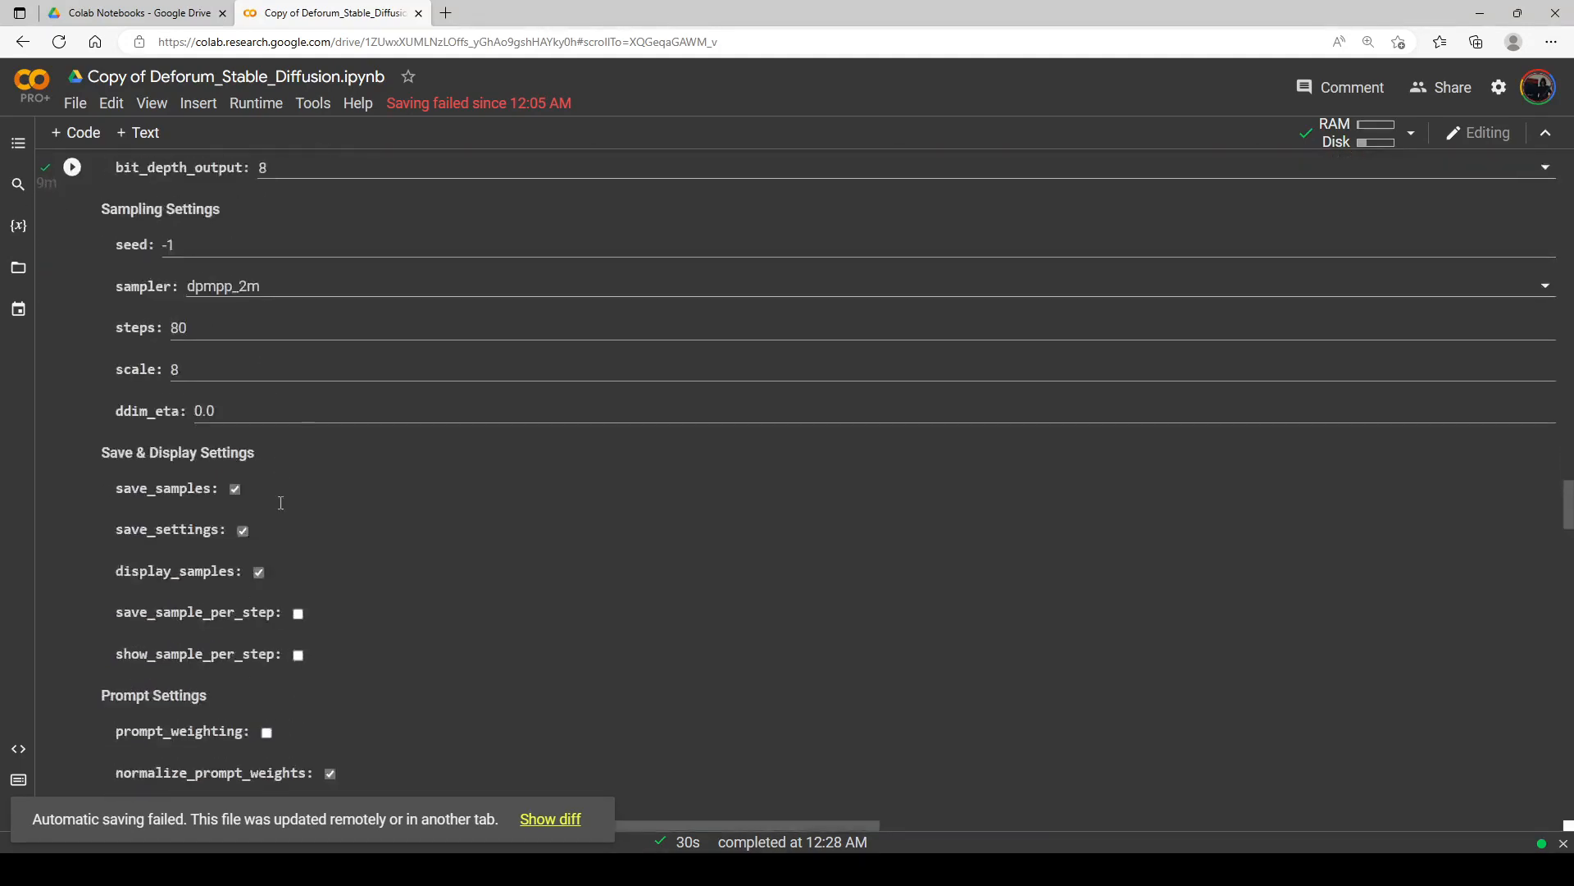
Step: Return to the Create Video From Frames output and watch the looping castle video again to judge the animation
{"action": "scroll", "coordinate": [303, 503], "scroll_direction": "down", "scroll_amount": 20}
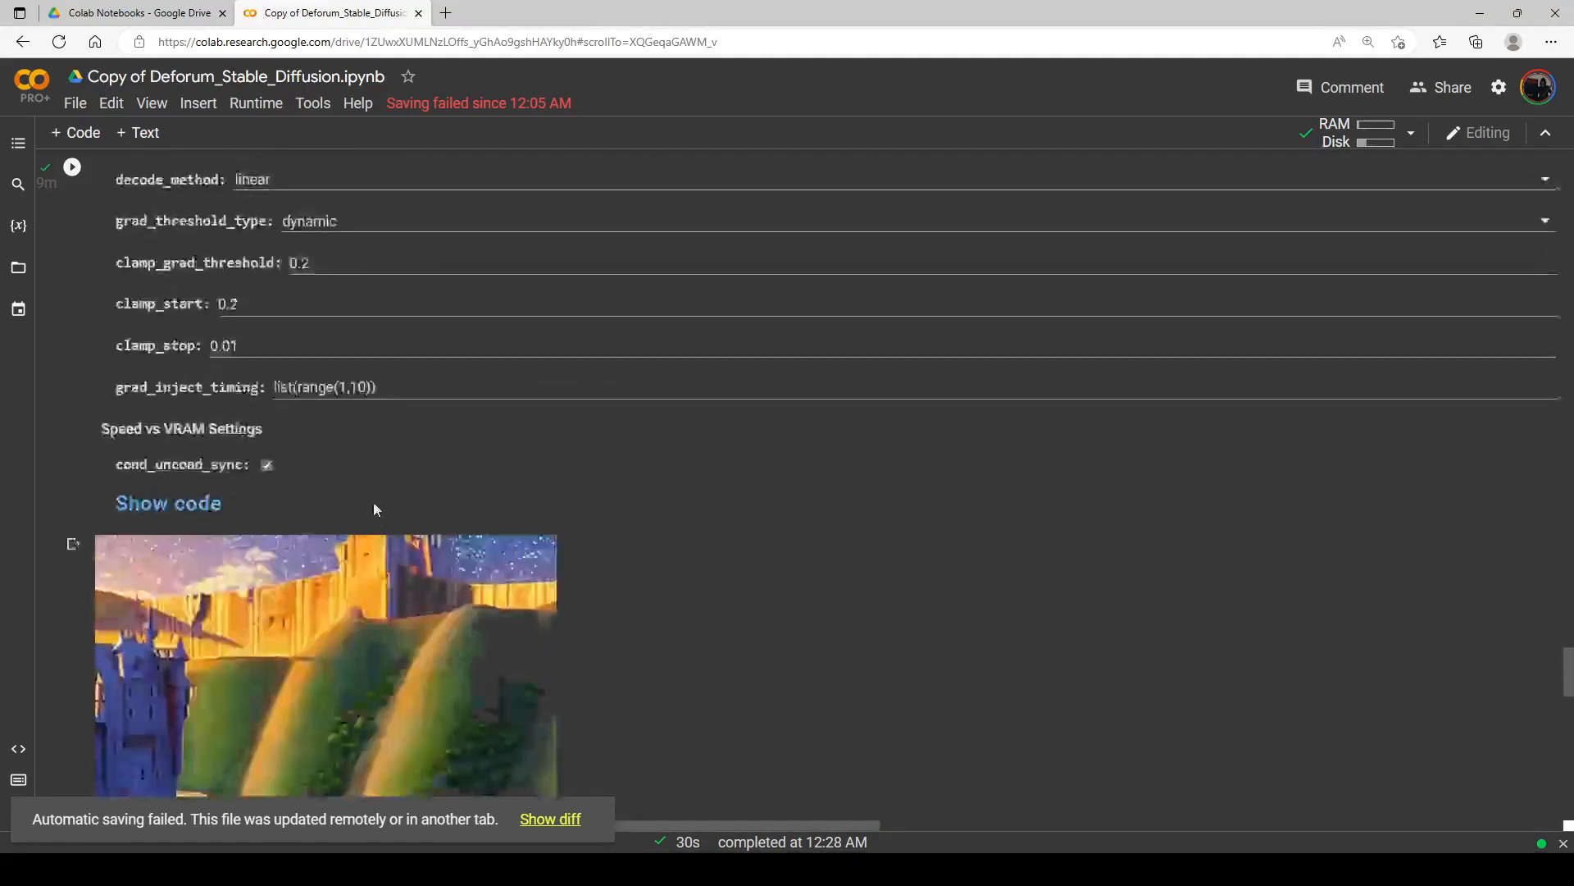
{"action": "scroll", "coordinate": [376, 507], "scroll_direction": "down", "scroll_amount": 10}
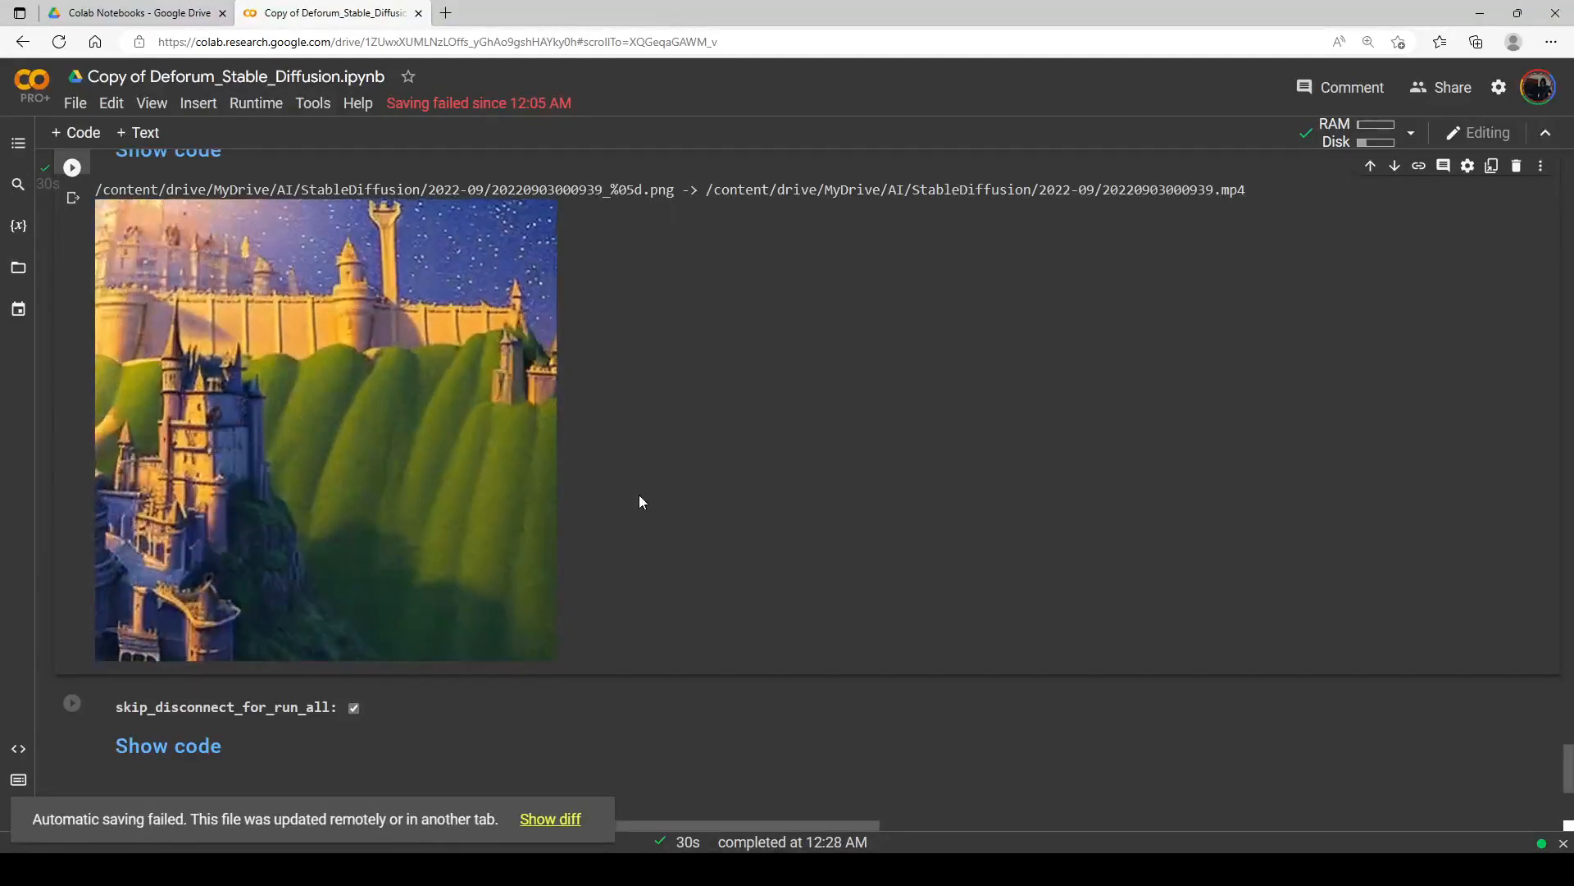
{"action": "mouse_move", "coordinate": [531, 476]}
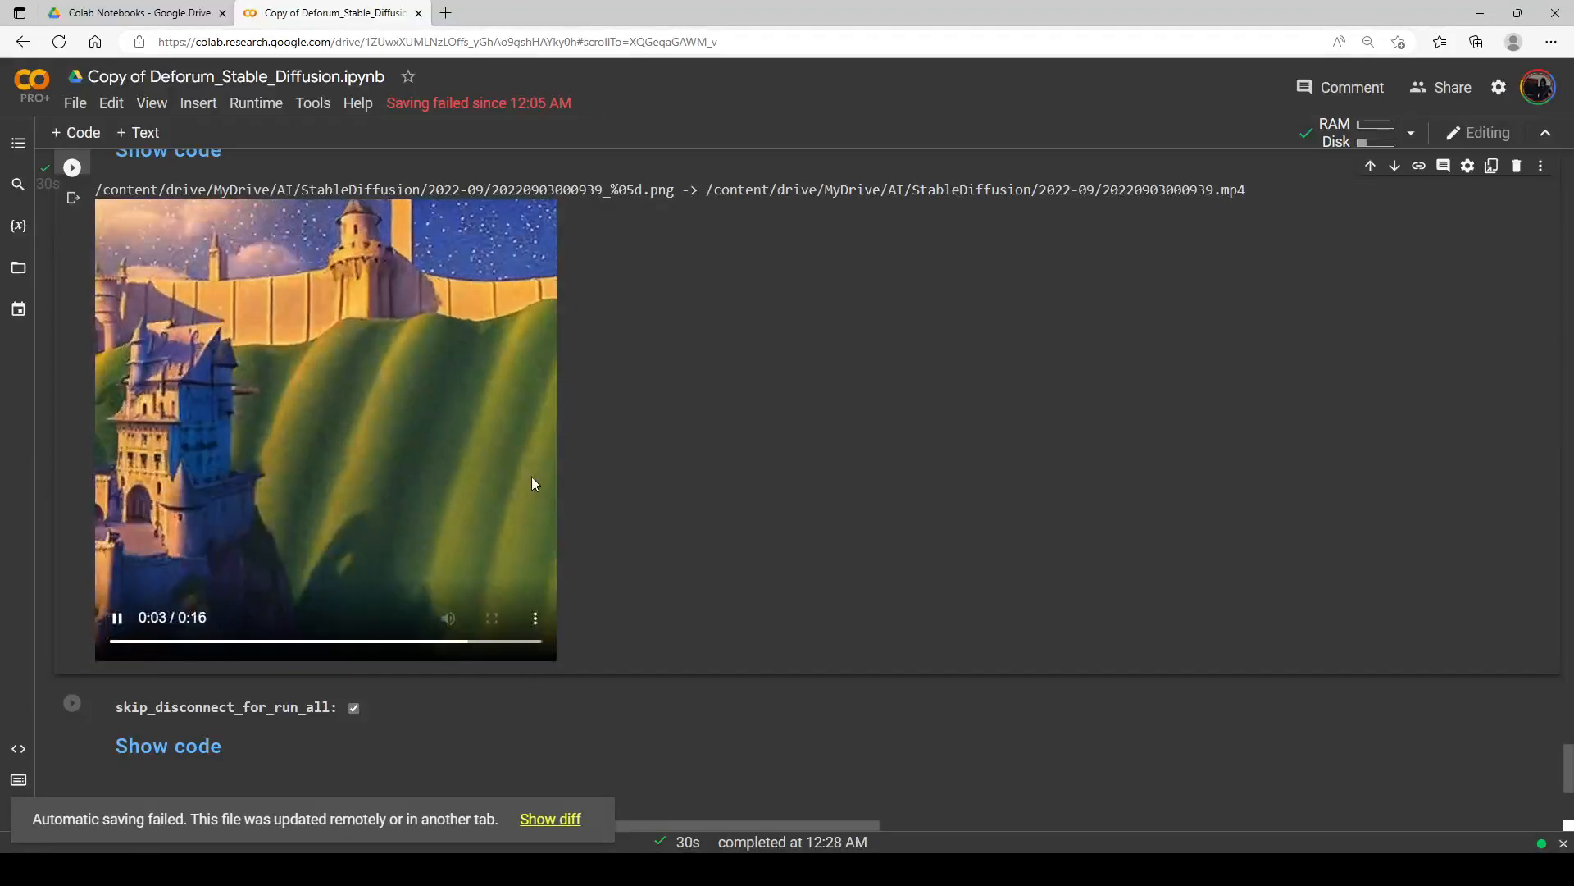
{"action": "scroll", "coordinate": [472, 498], "scroll_direction": "up", "scroll_amount": 1}
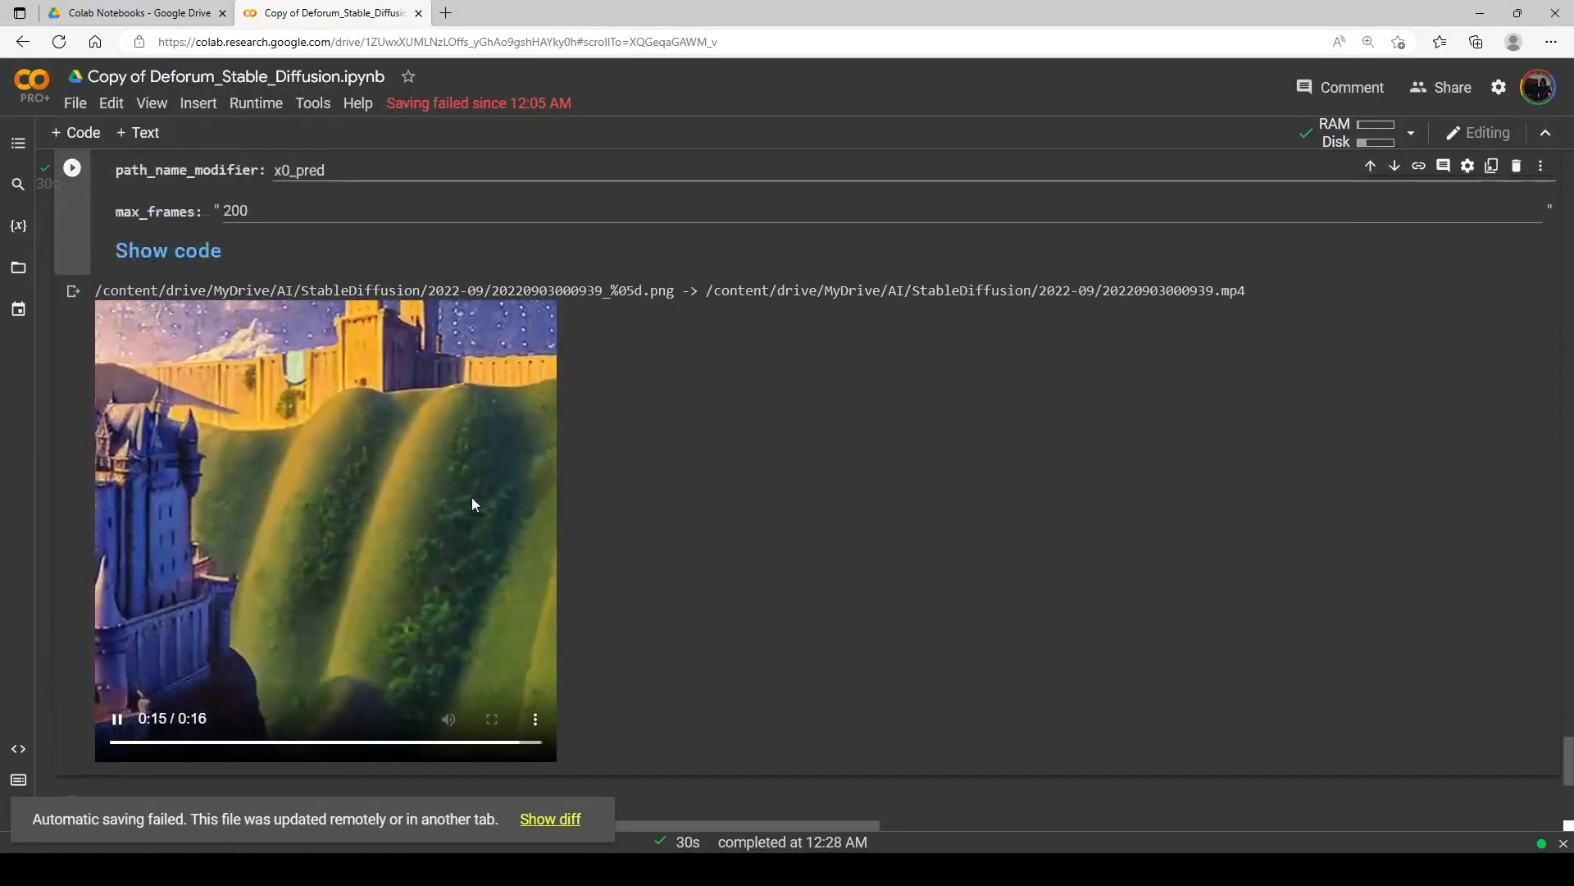
{"action": "scroll", "coordinate": [472, 494], "scroll_direction": "down", "scroll_amount": 1}
{"action": "scroll", "coordinate": [472, 495], "scroll_direction": "up", "scroll_amount": 1}
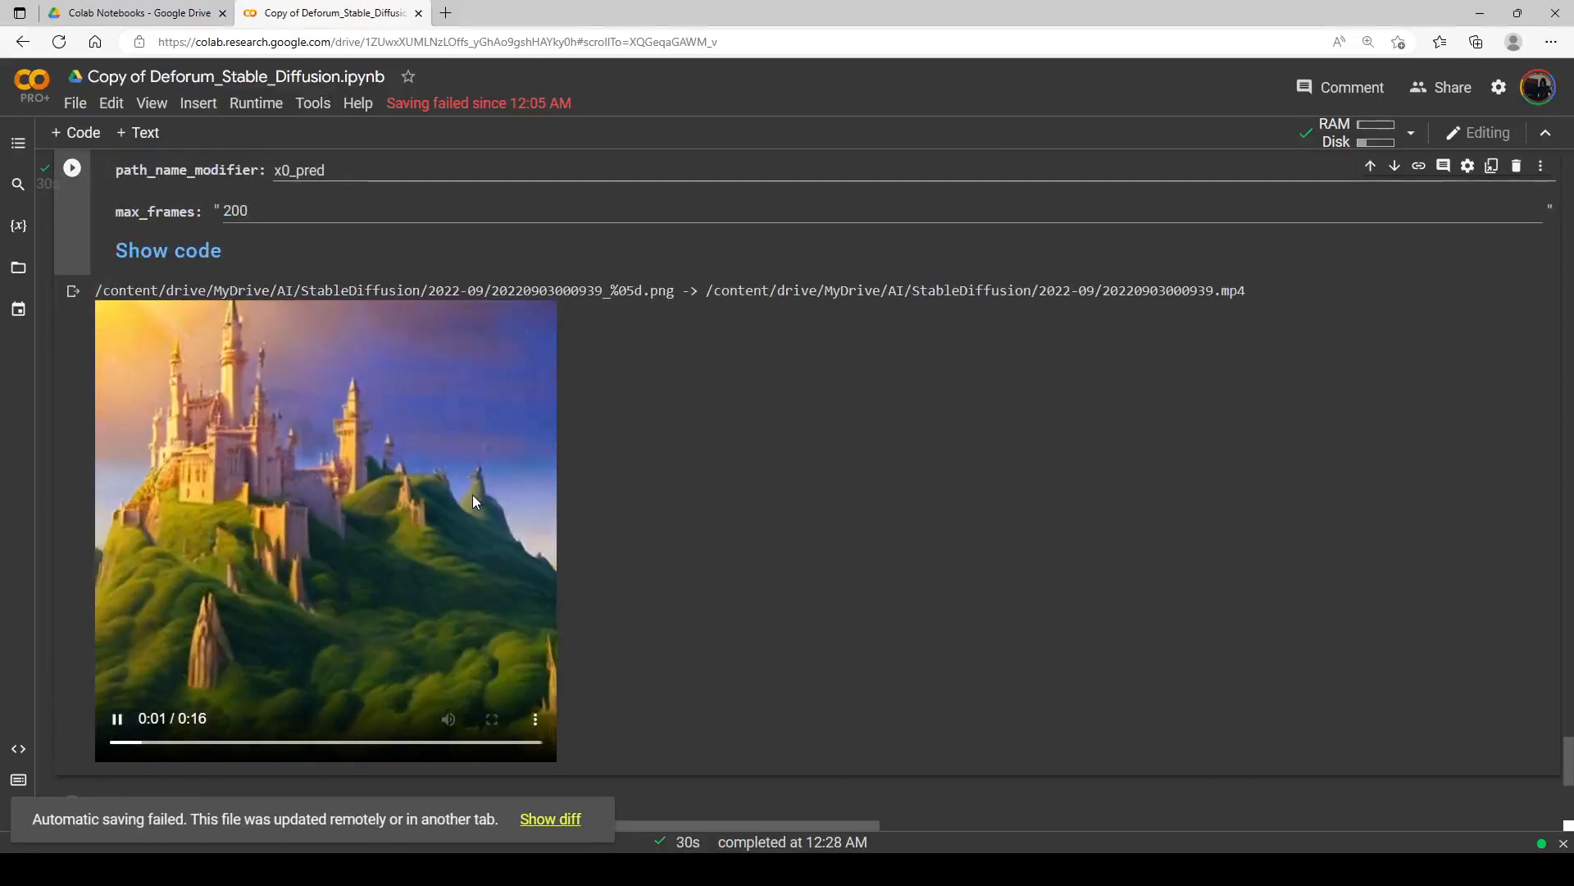
{"action": "scroll", "coordinate": [472, 494], "scroll_direction": "down", "scroll_amount": 1}
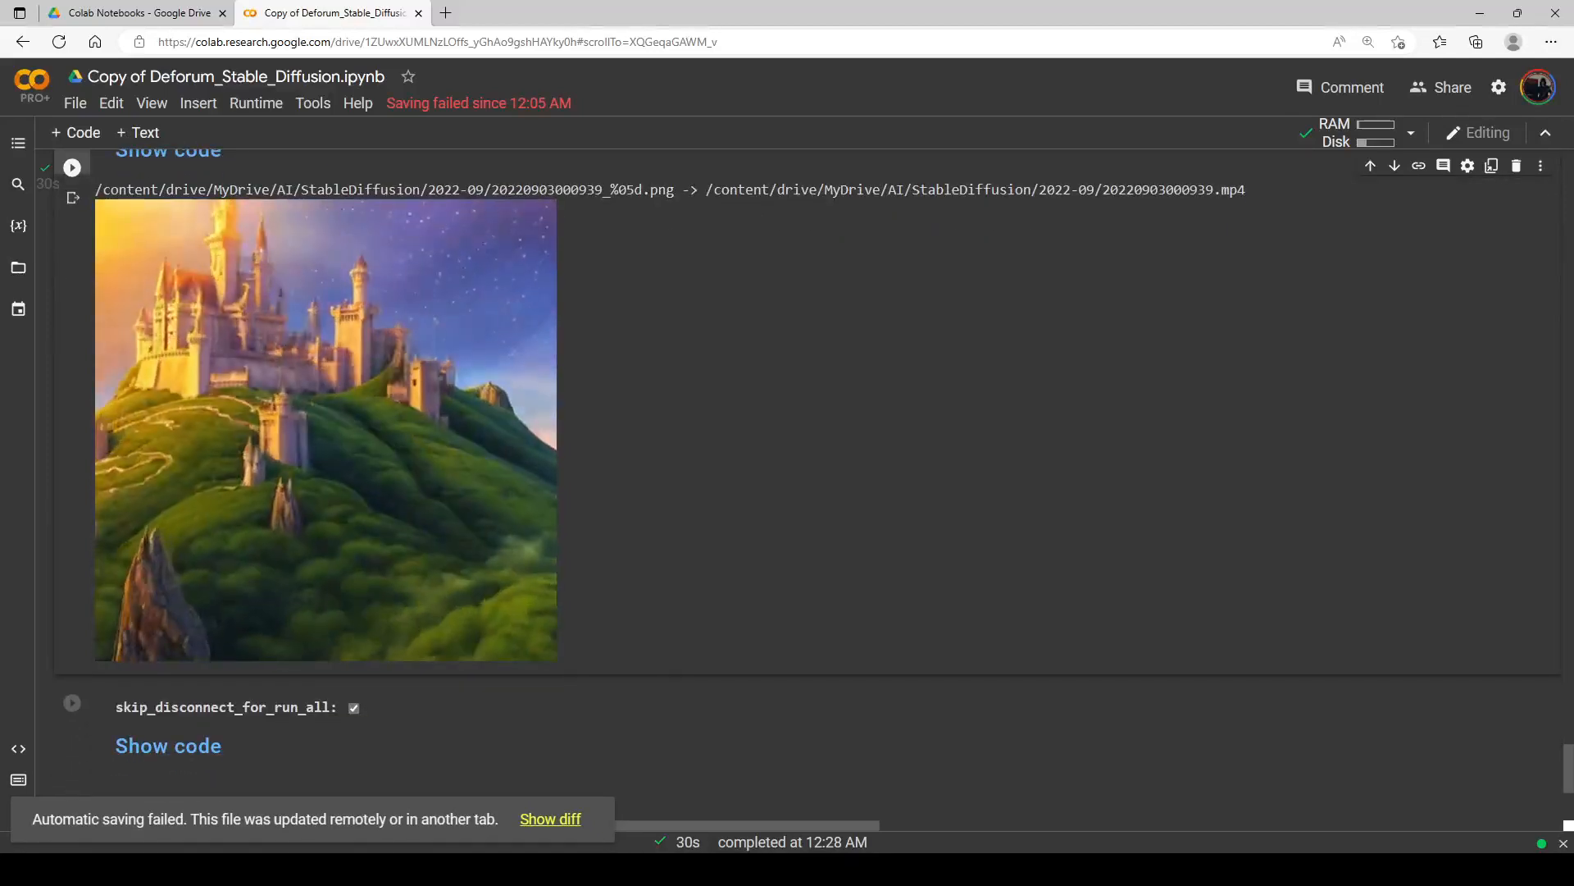